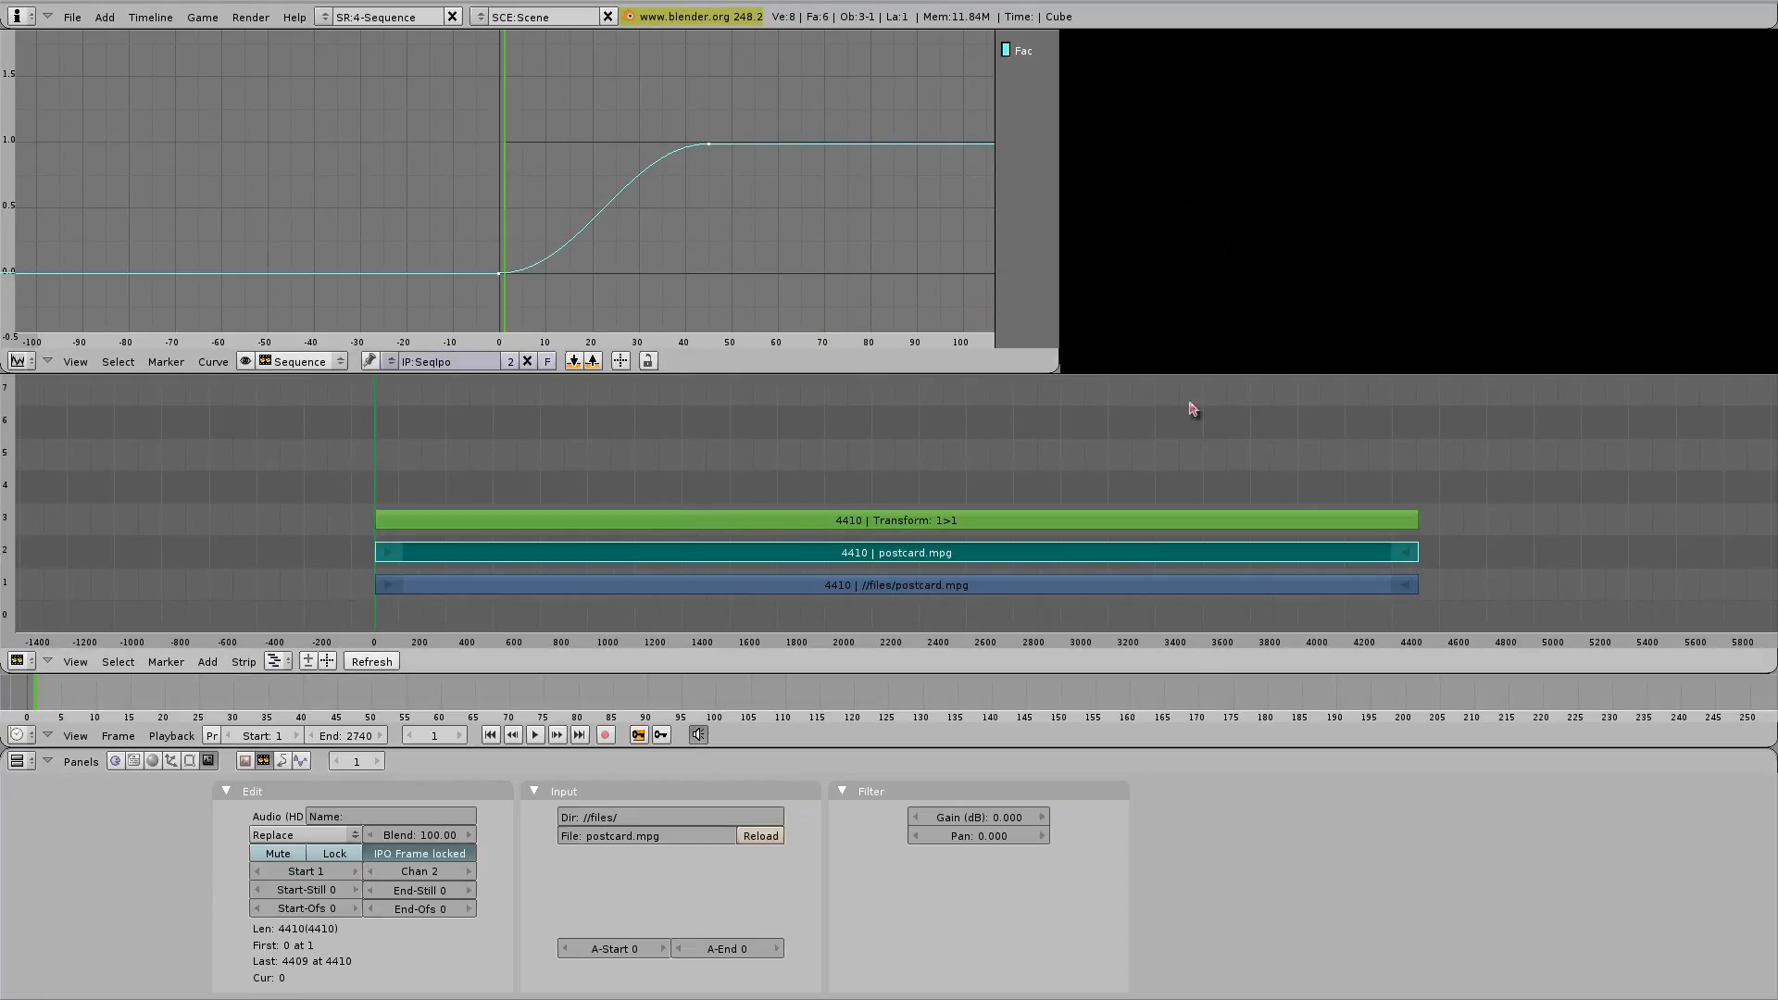
# Preview frame 1535 of the postcard video in the sequence editor and switch to the Workbench screen.
pyautogui.click(739, 460)
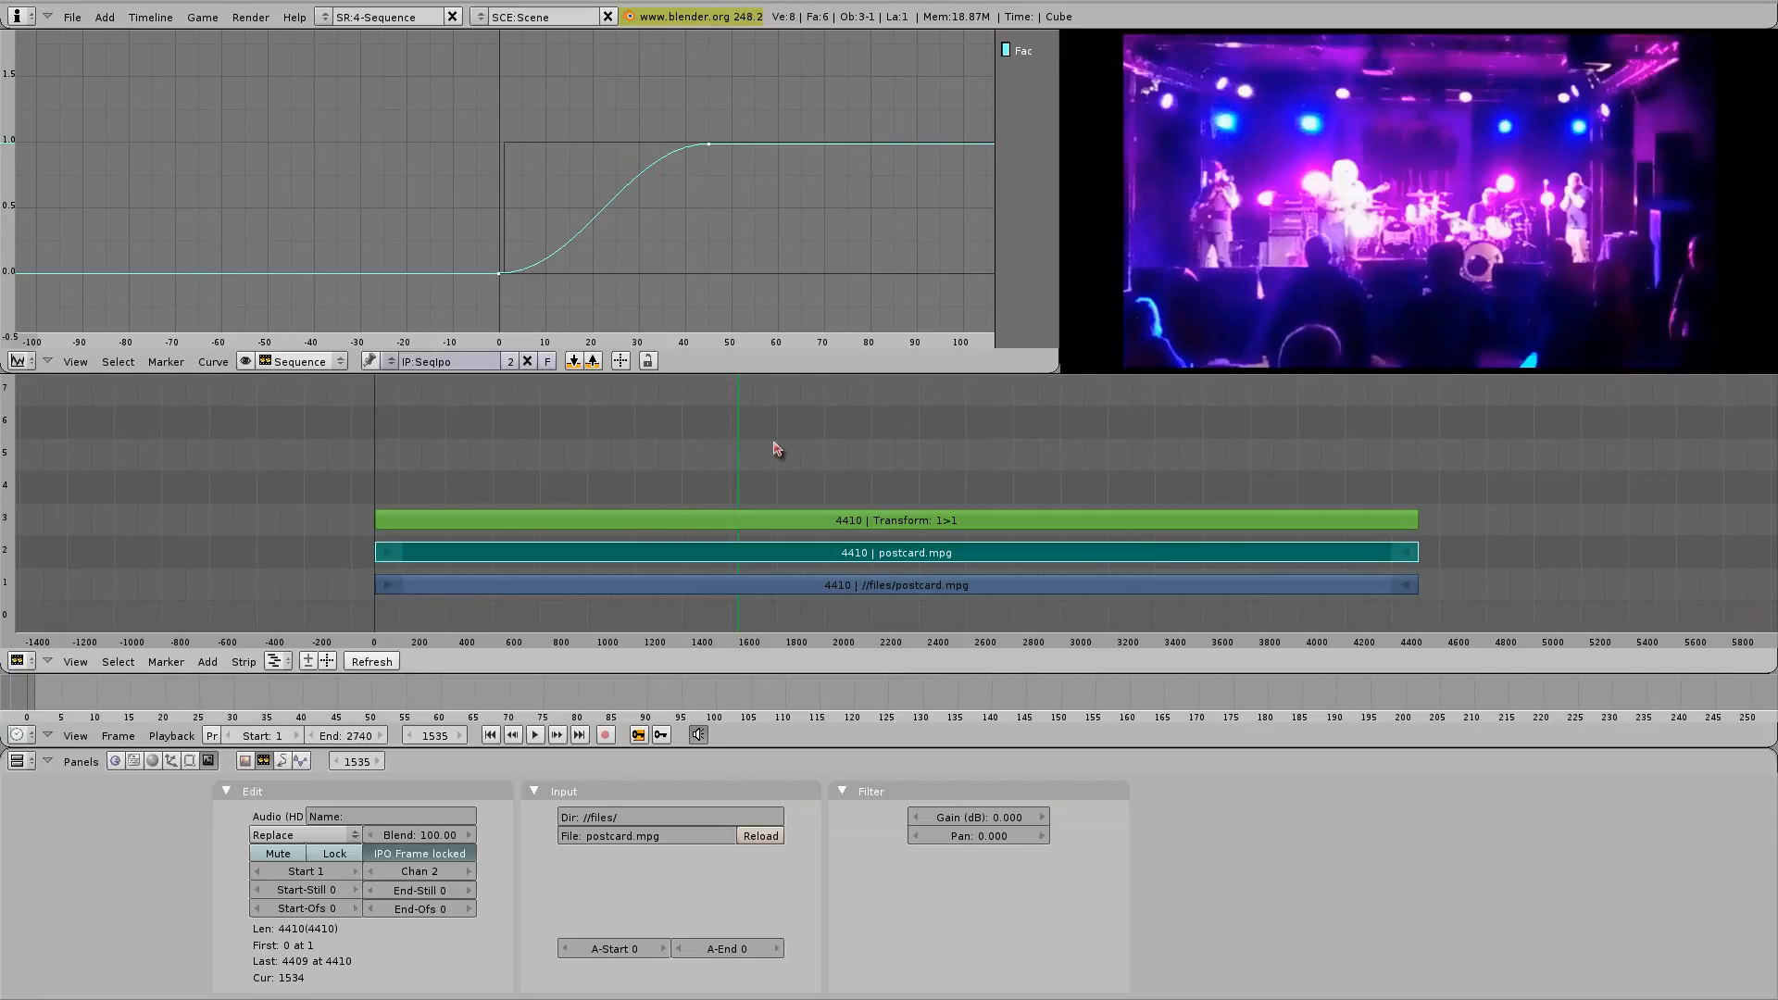
pyautogui.press('super+m')
pyautogui.click(776, 407)
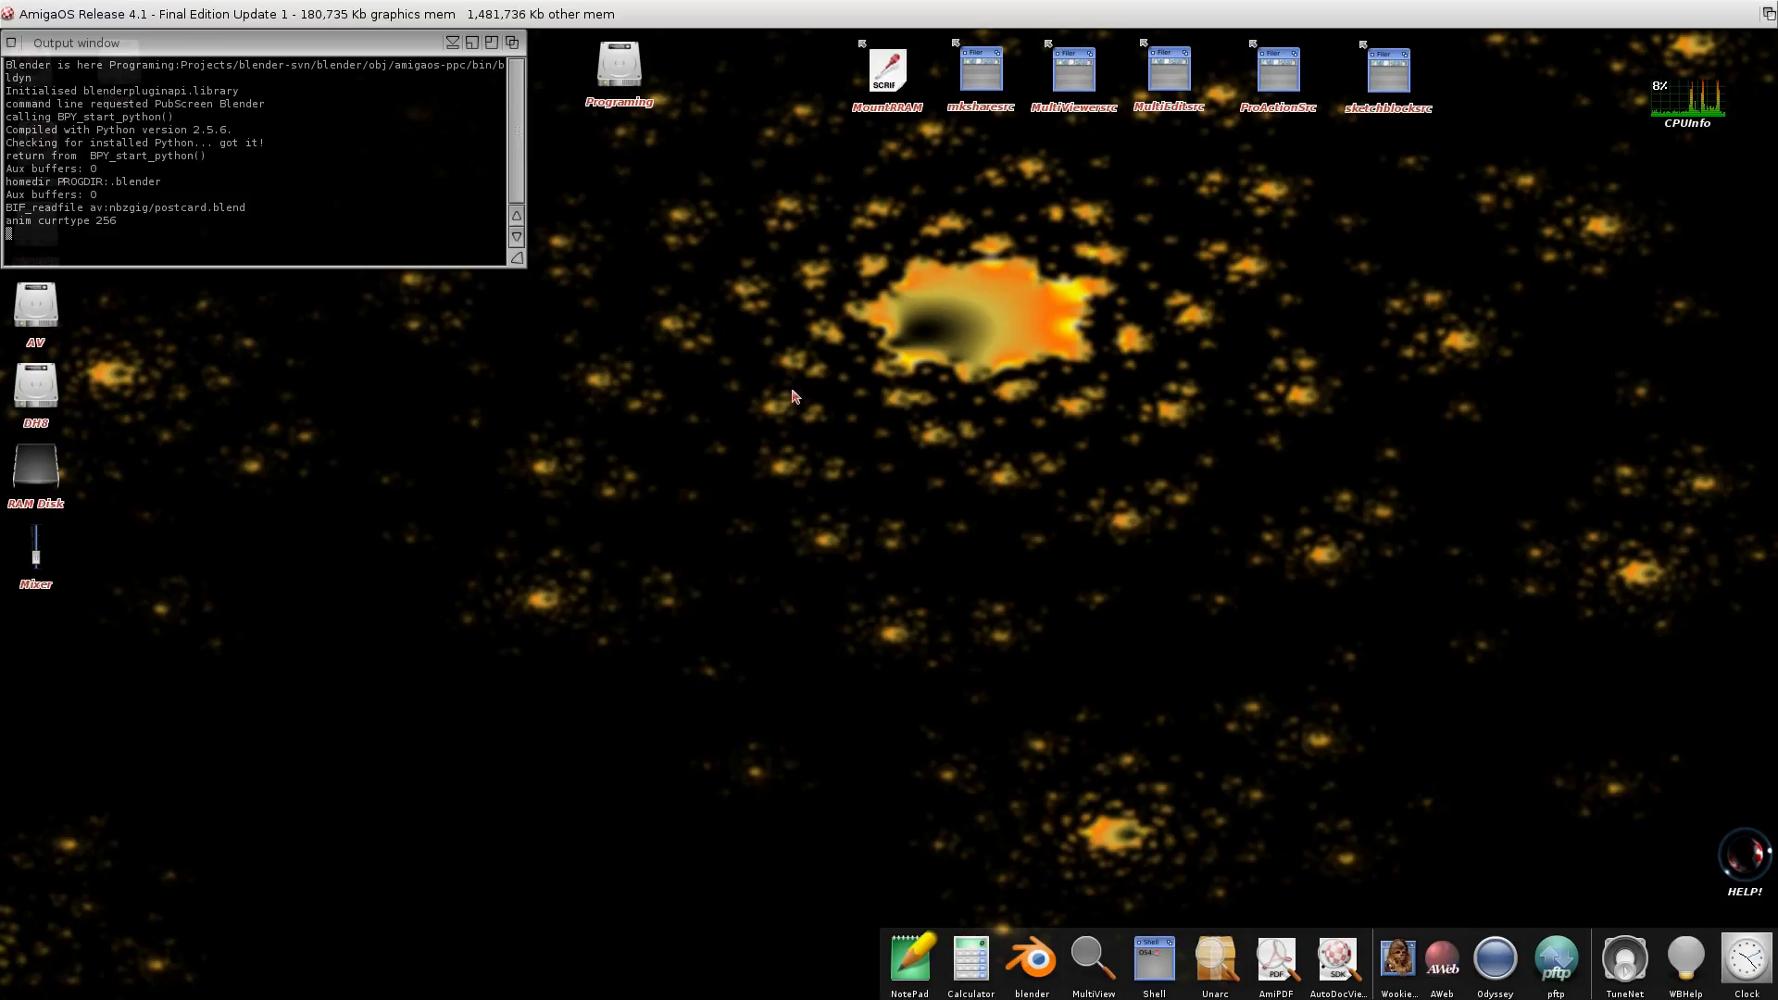
# Launch SketchBlock from the distribution folder inside the projects:sketchblock/sketchblock drawer.
pyautogui.doubleClick(1386, 69)
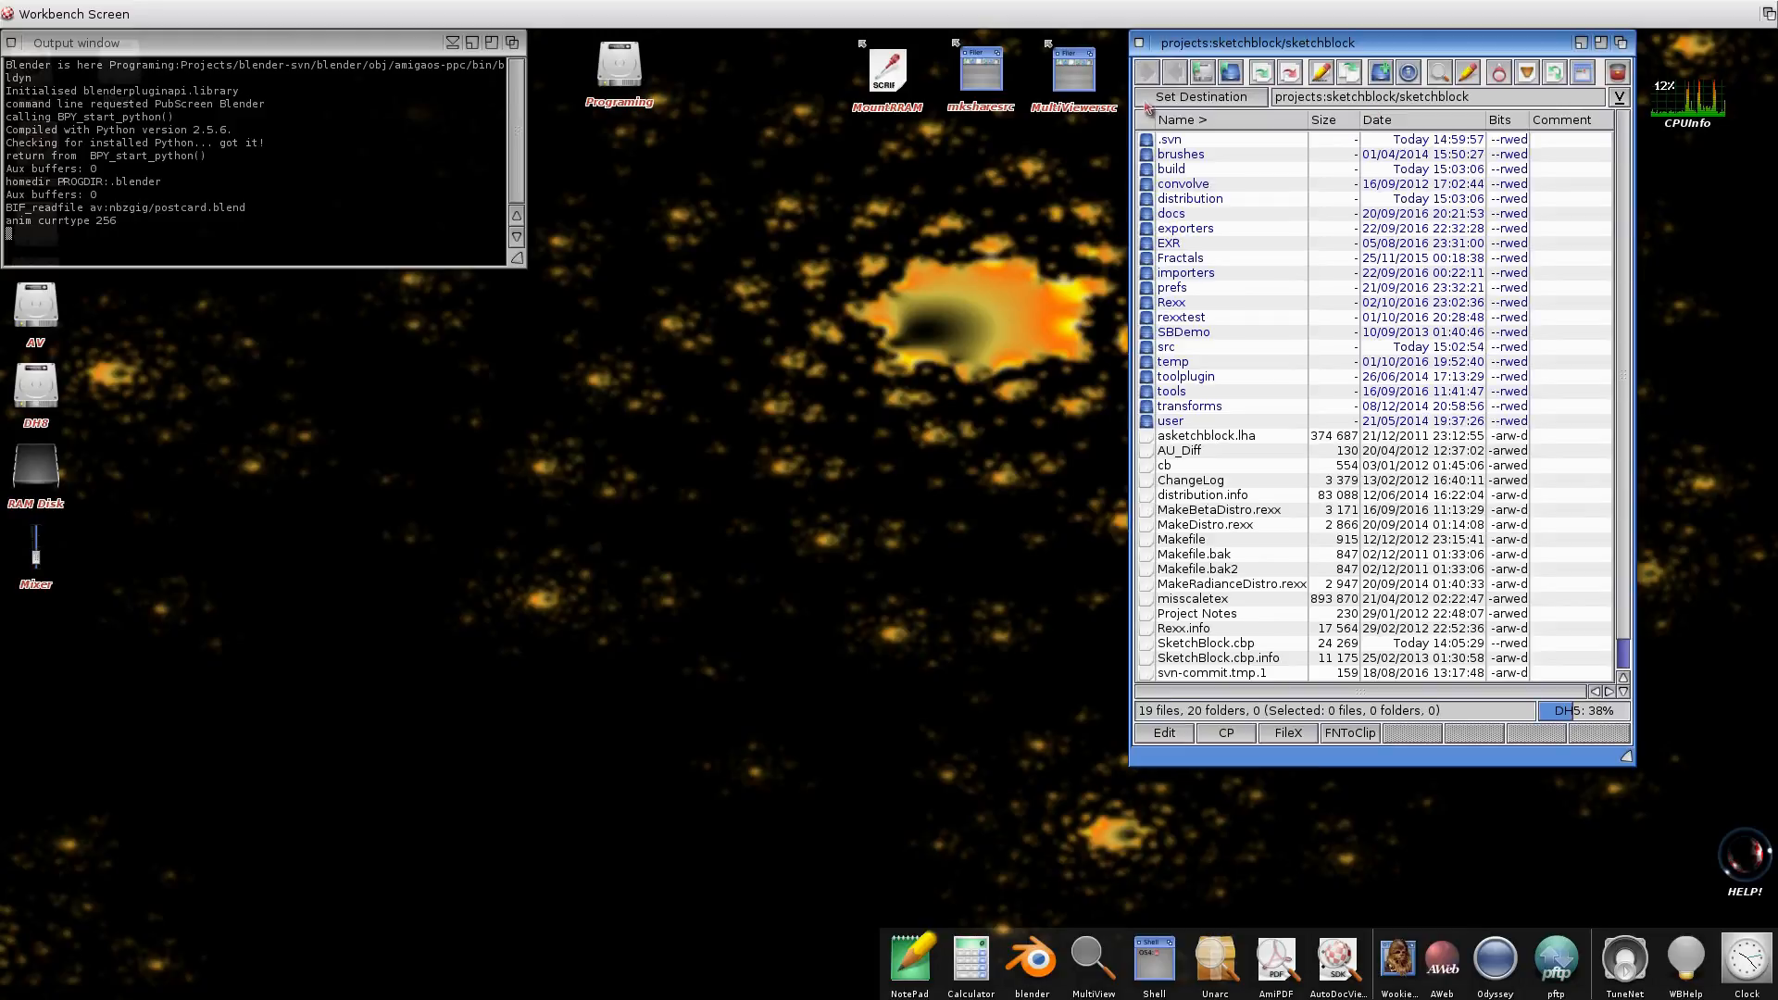
pyautogui.moveTo(1266, 43); pyautogui.dragTo(1141, 159)
pyautogui.doubleClick(1064, 316)
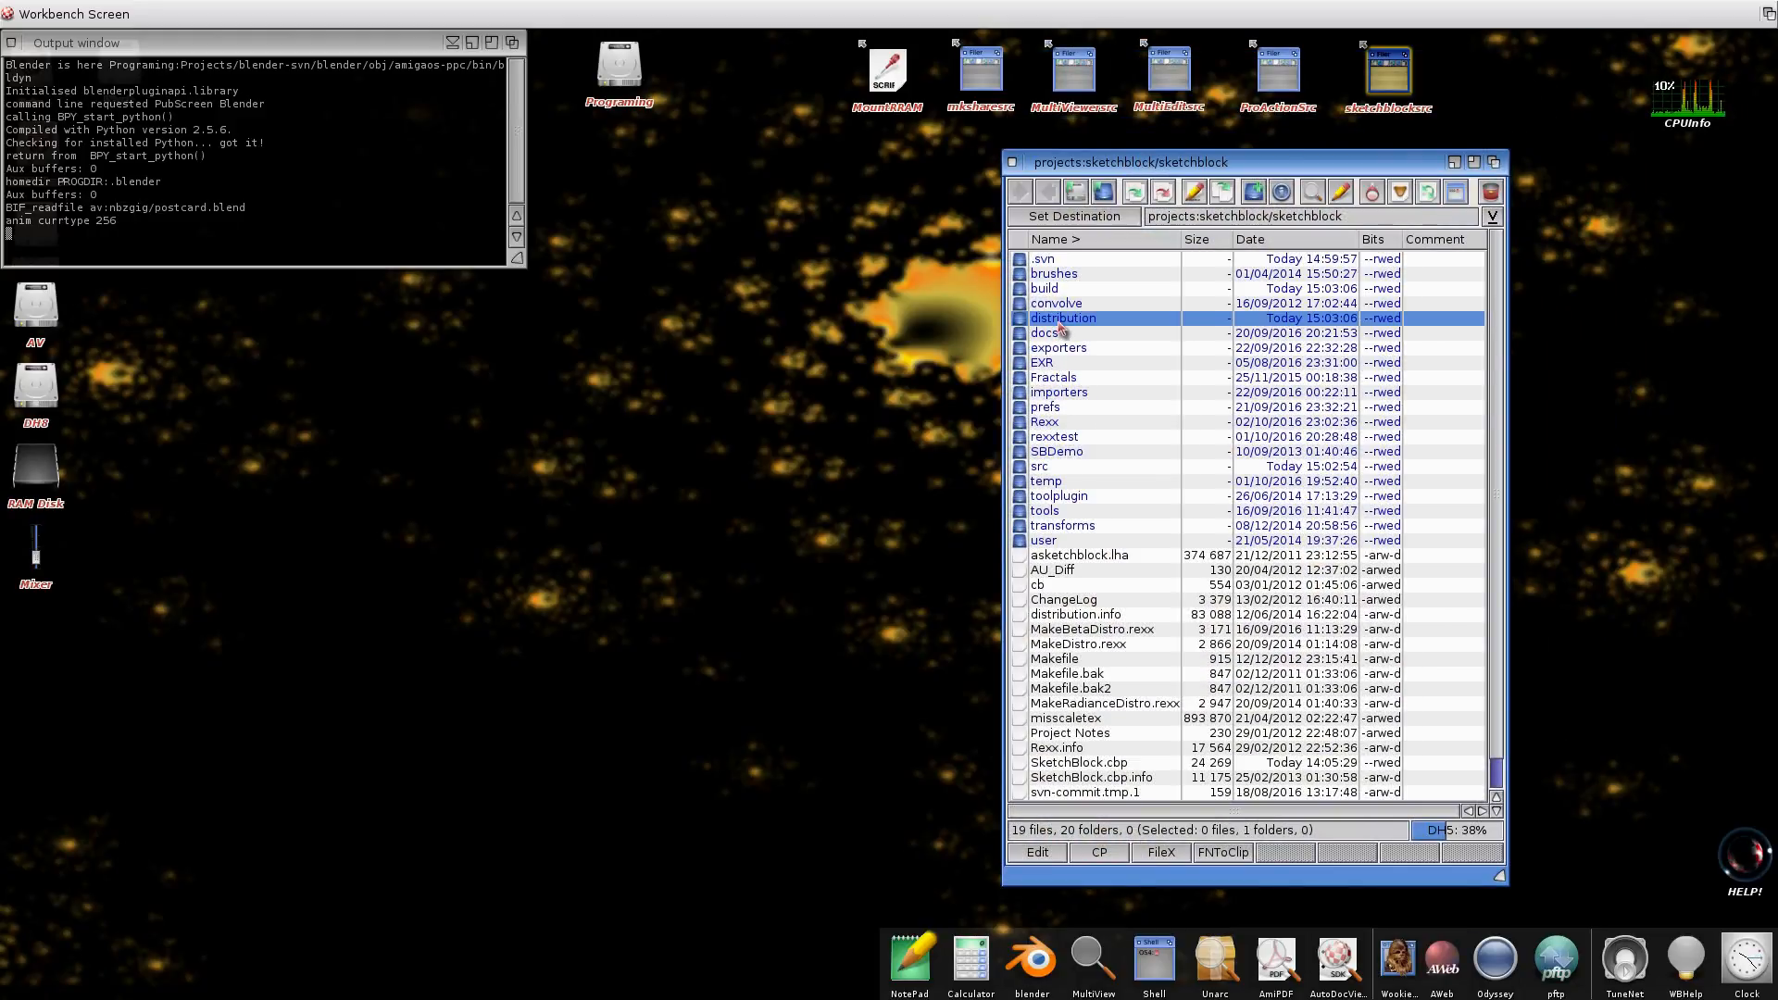
pyautogui.doubleClick(1056, 722)
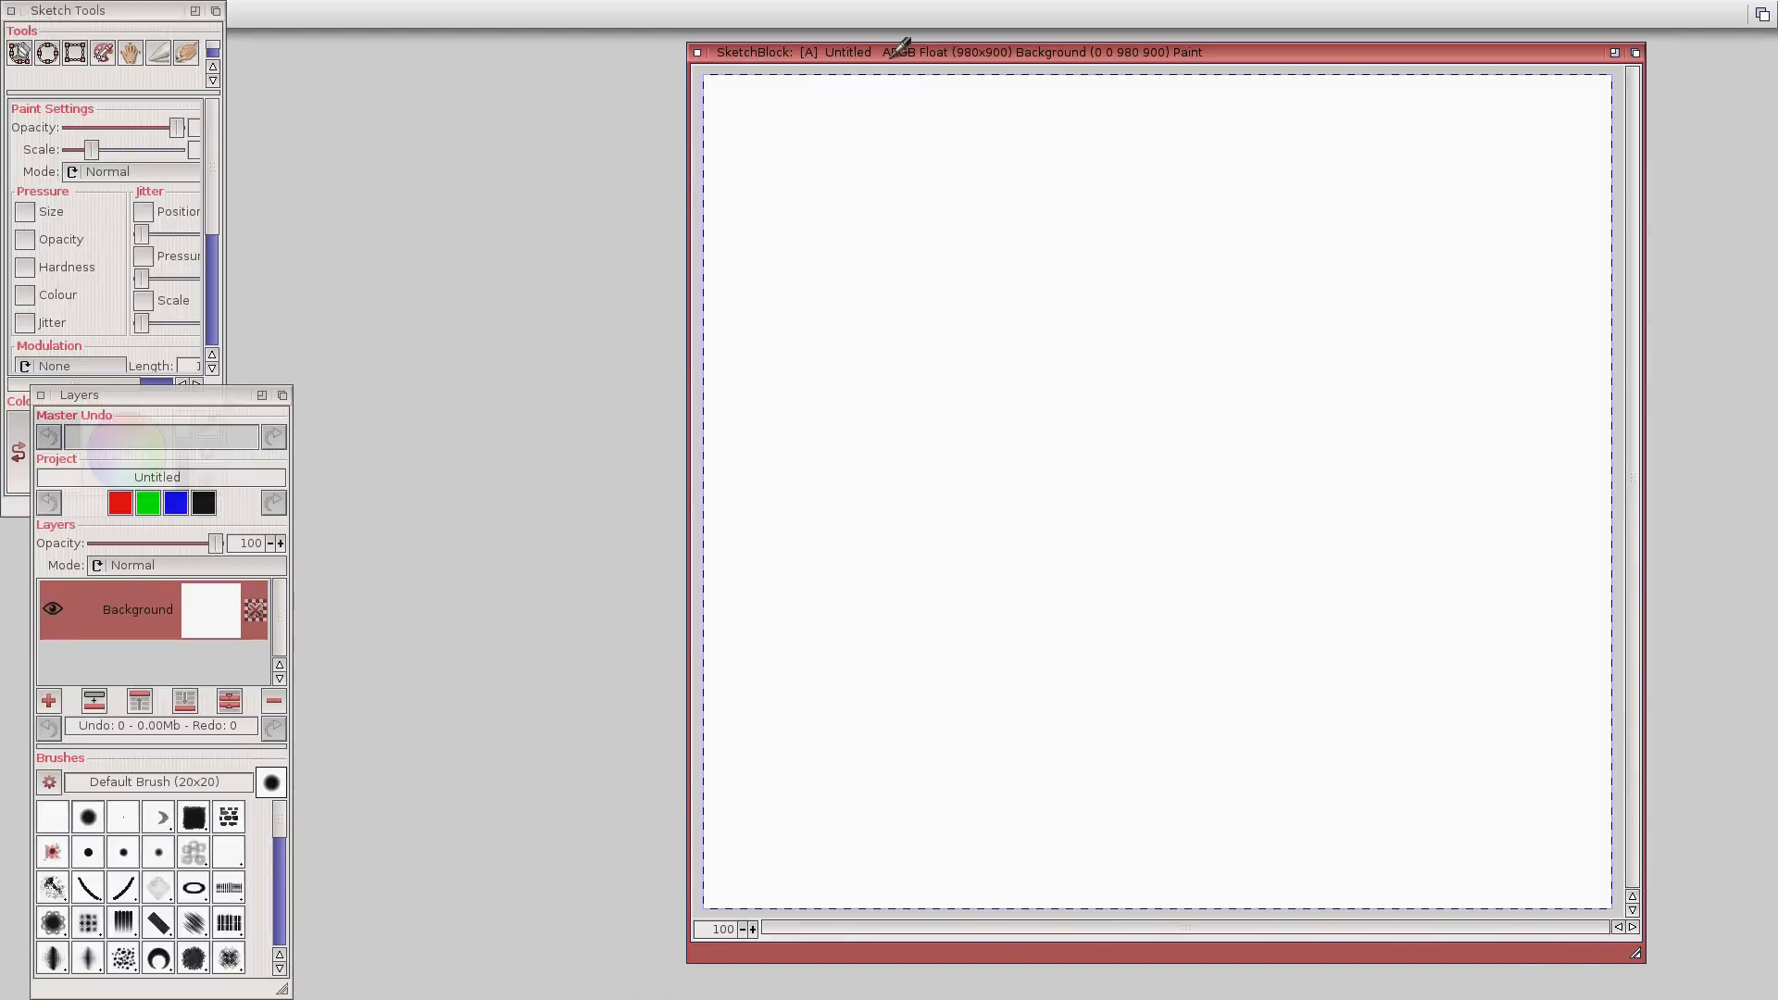
# Close the untitled project and create a white ARGB Float project of 1280 x 720 using Paged ExtMem.
pyautogui.click(697, 52)
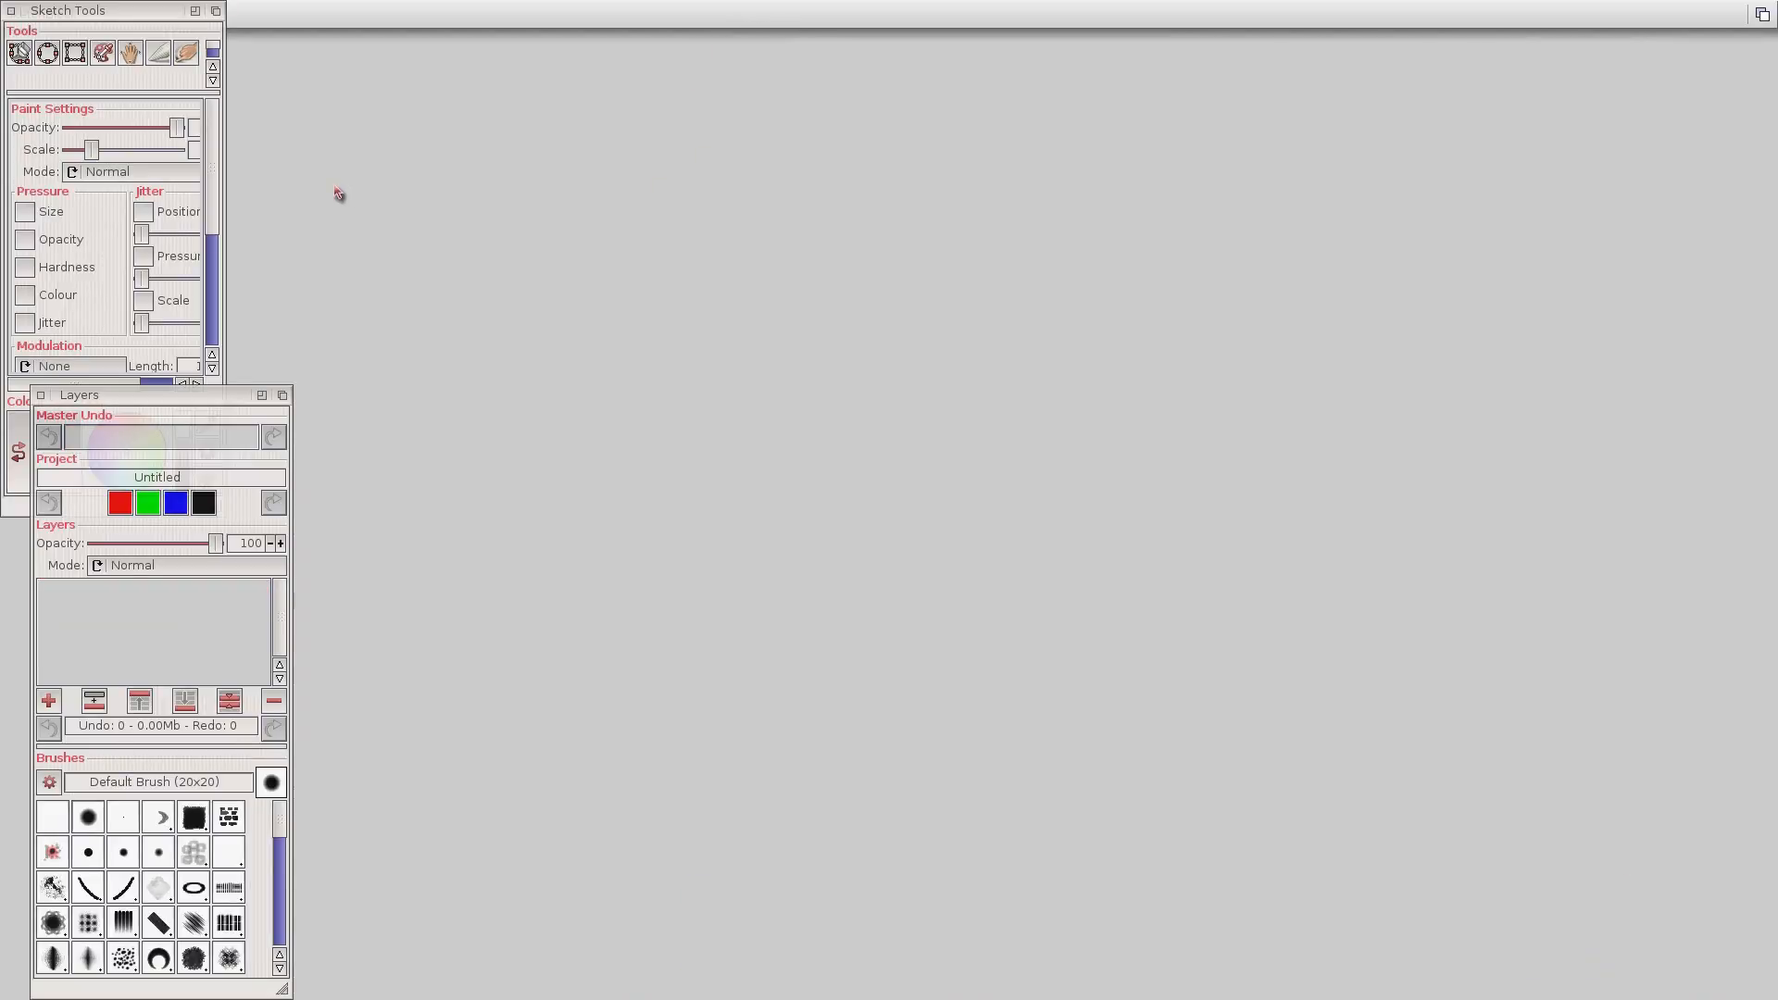
pyautogui.moveTo(9, 17); pyautogui.dragTo(20, 45, button='right')
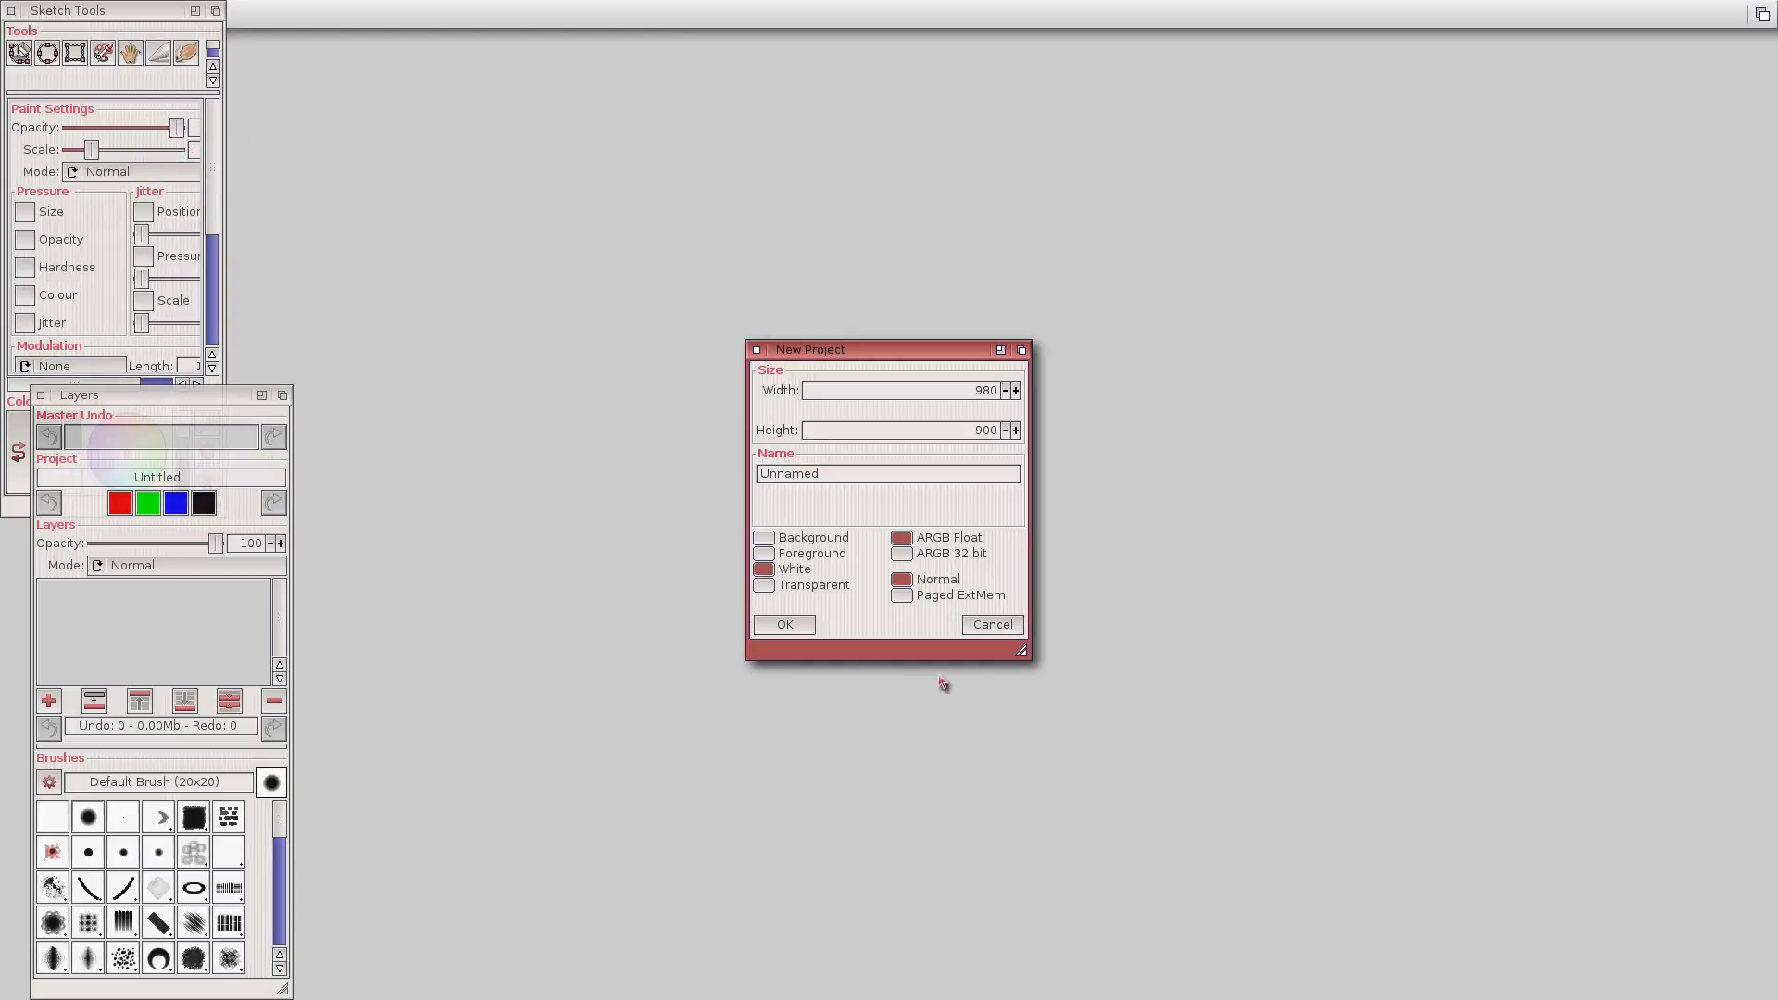
pyautogui.click(903, 598)
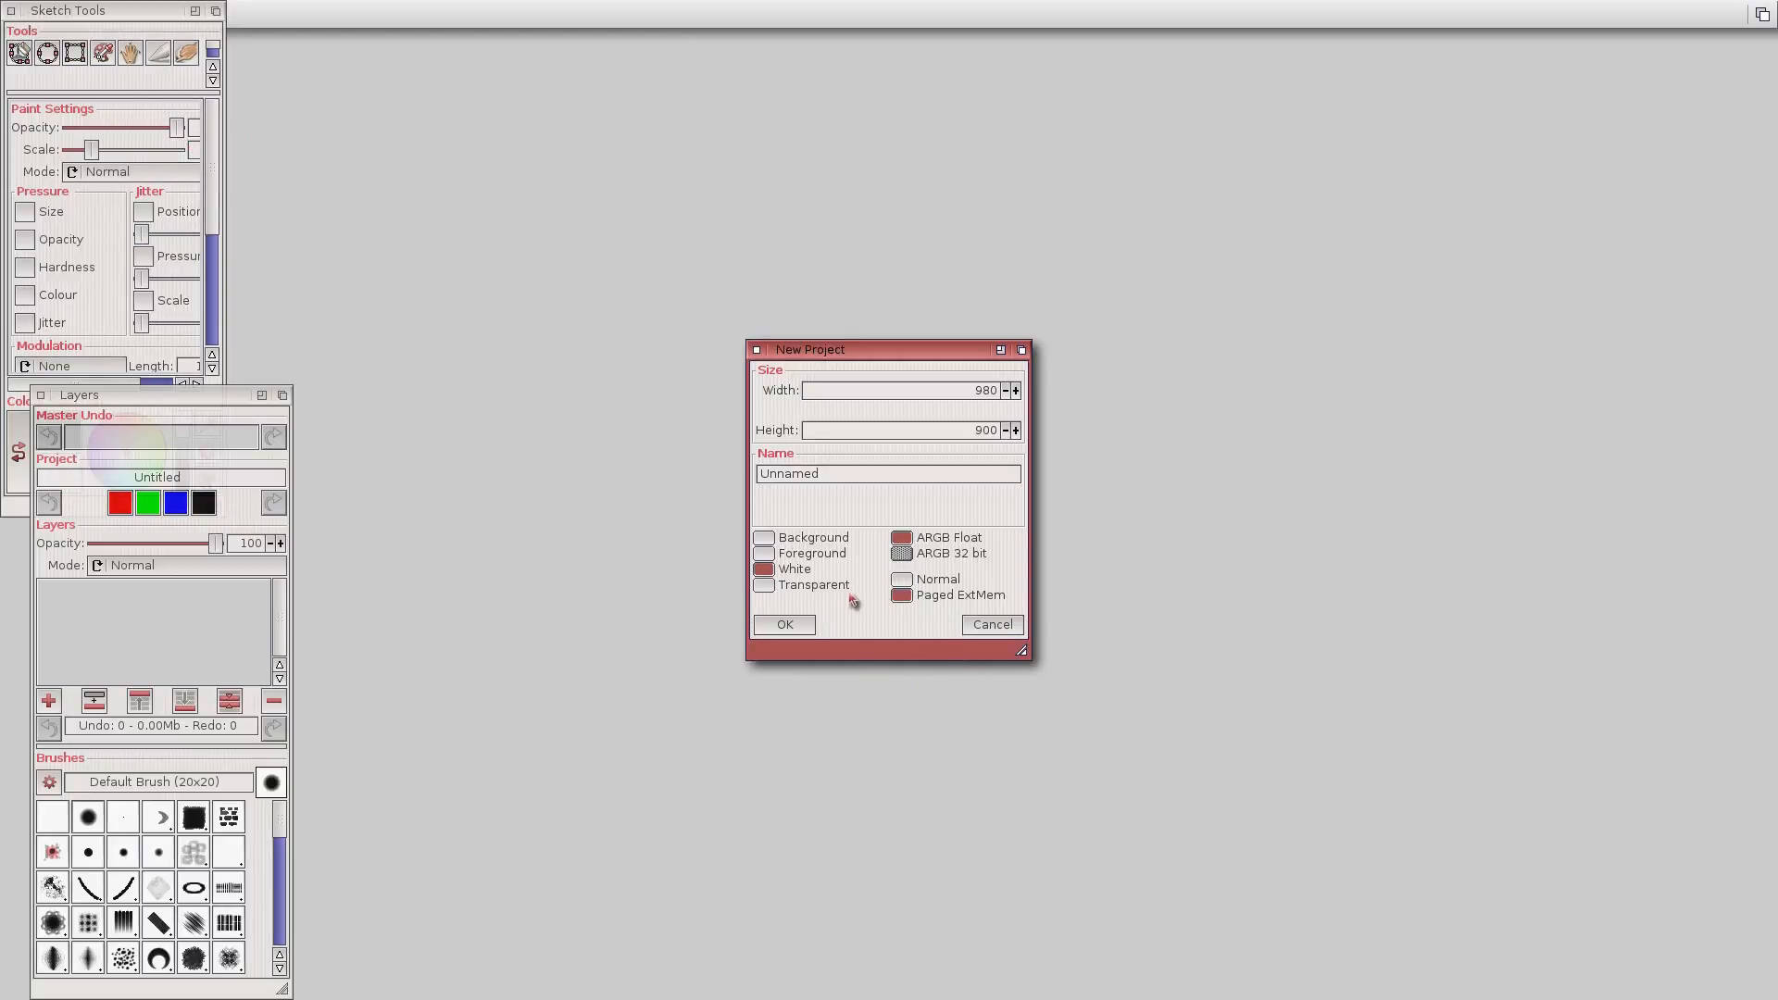
pyautogui.doubleClick(982, 392)
pyautogui.write('1720')
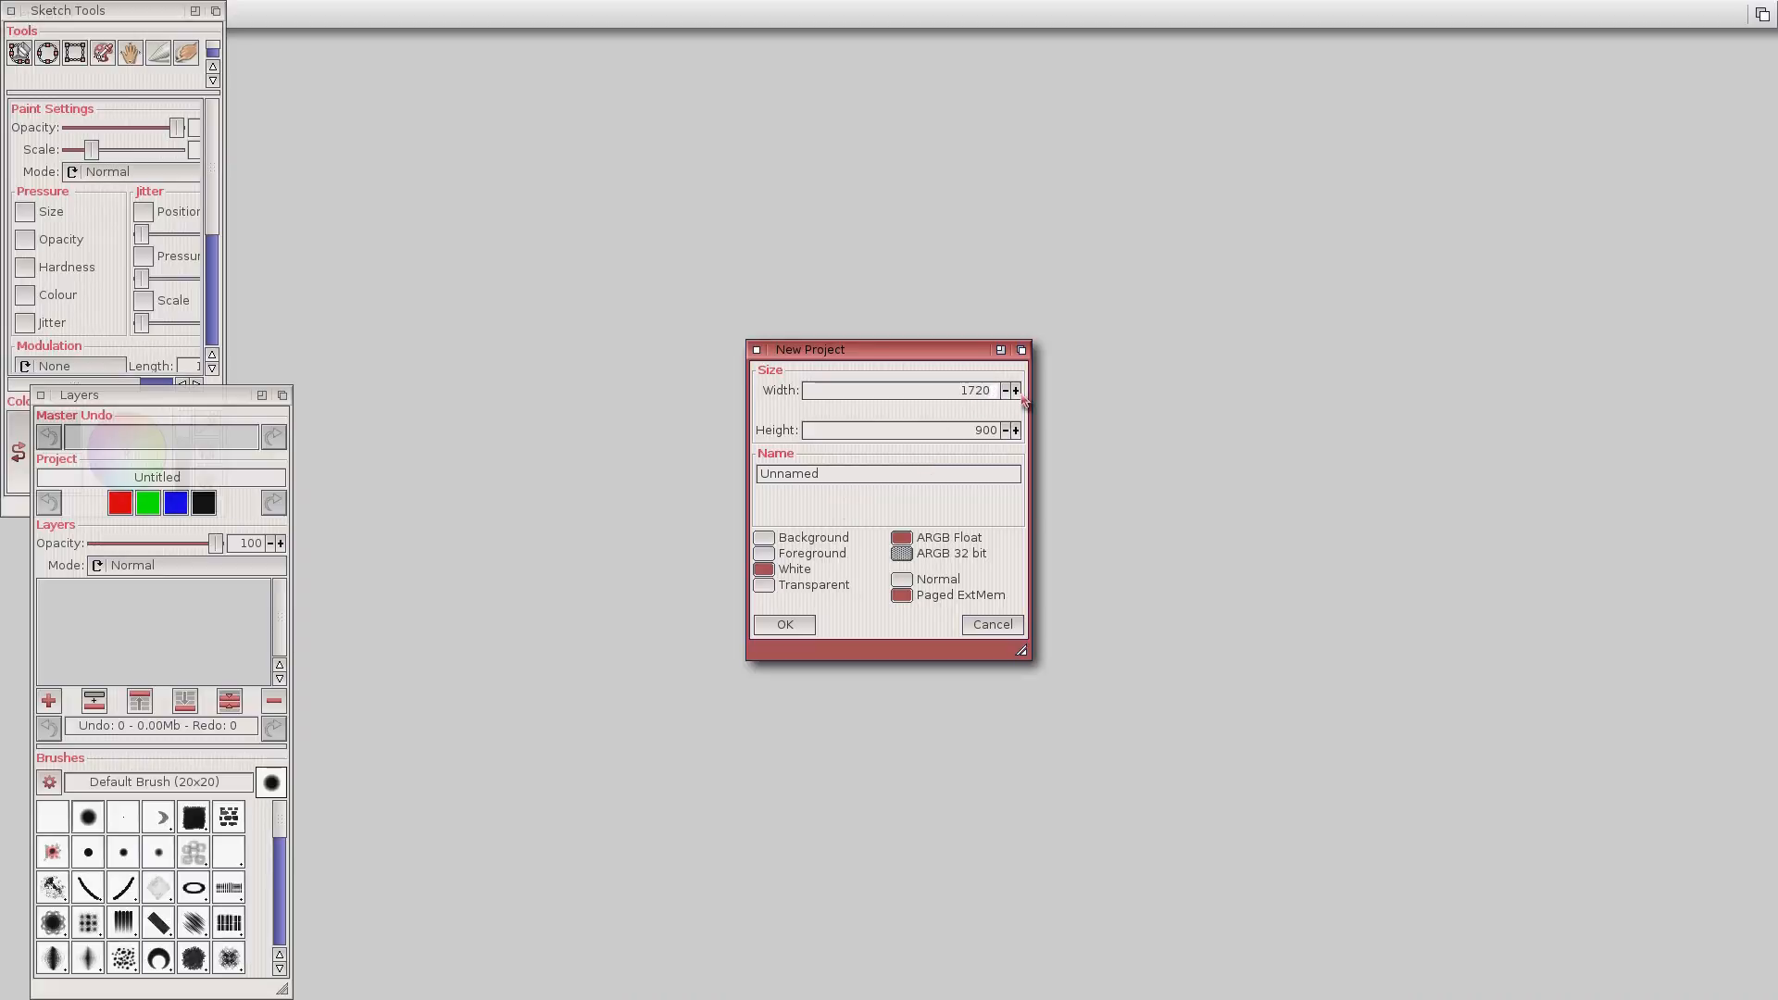
pyautogui.press('BackSpace')
pyautogui.write('80')
pyautogui.moveTo(977, 433); pyautogui.dragTo(1082, 438)
pyautogui.write('720')
pyautogui.click(785, 625)
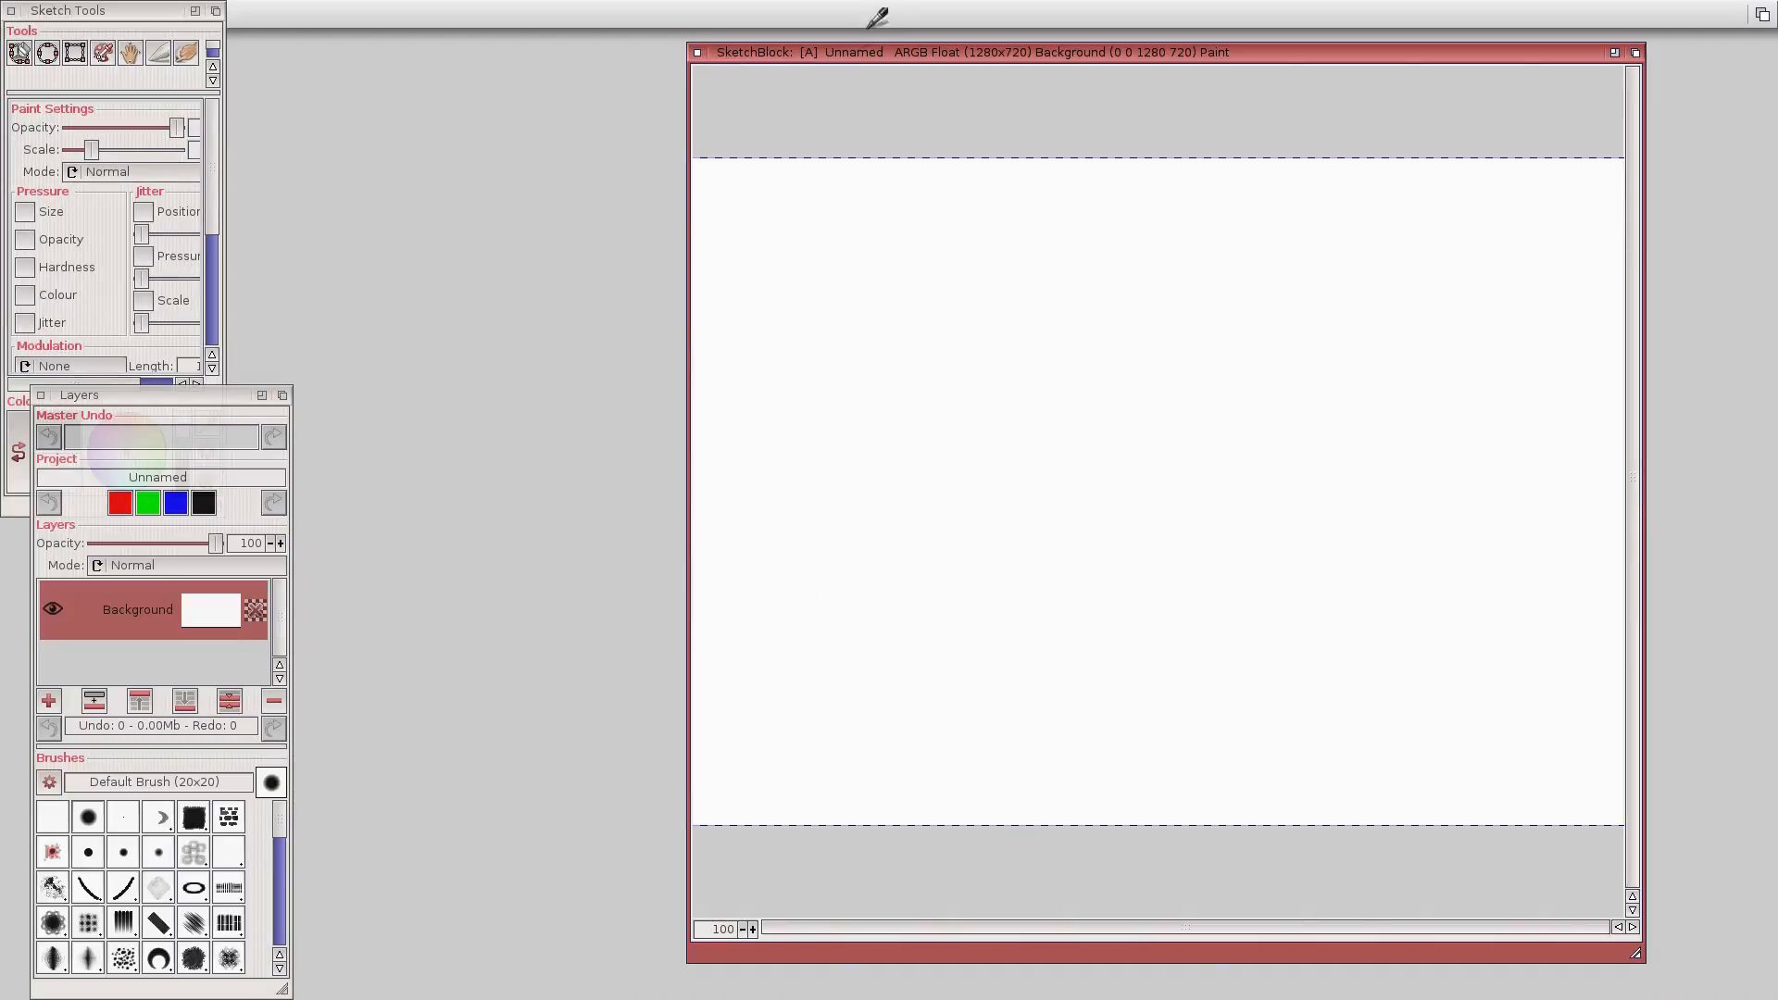
# Reposition and widen the project window to fit the whole canvas, and delete the Background layer.
pyautogui.moveTo(871, 52); pyautogui.dragTo(492, 49)
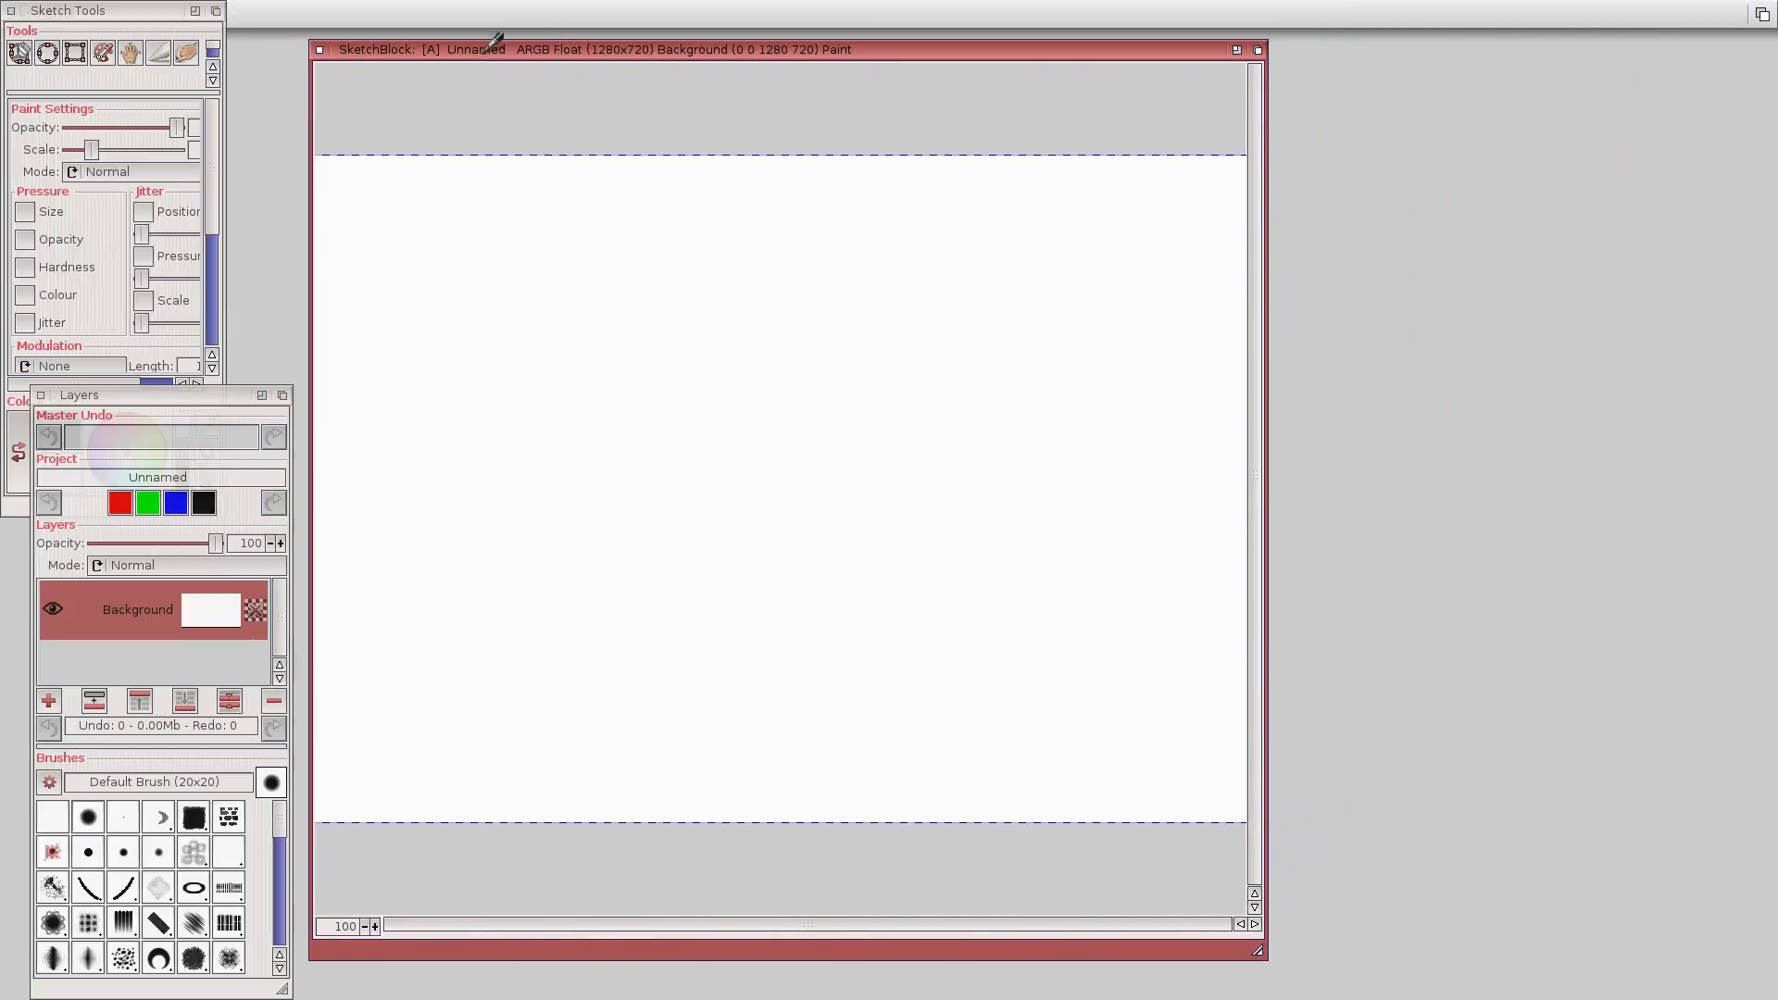
pyautogui.moveTo(1258, 950); pyautogui.dragTo(1700, 954)
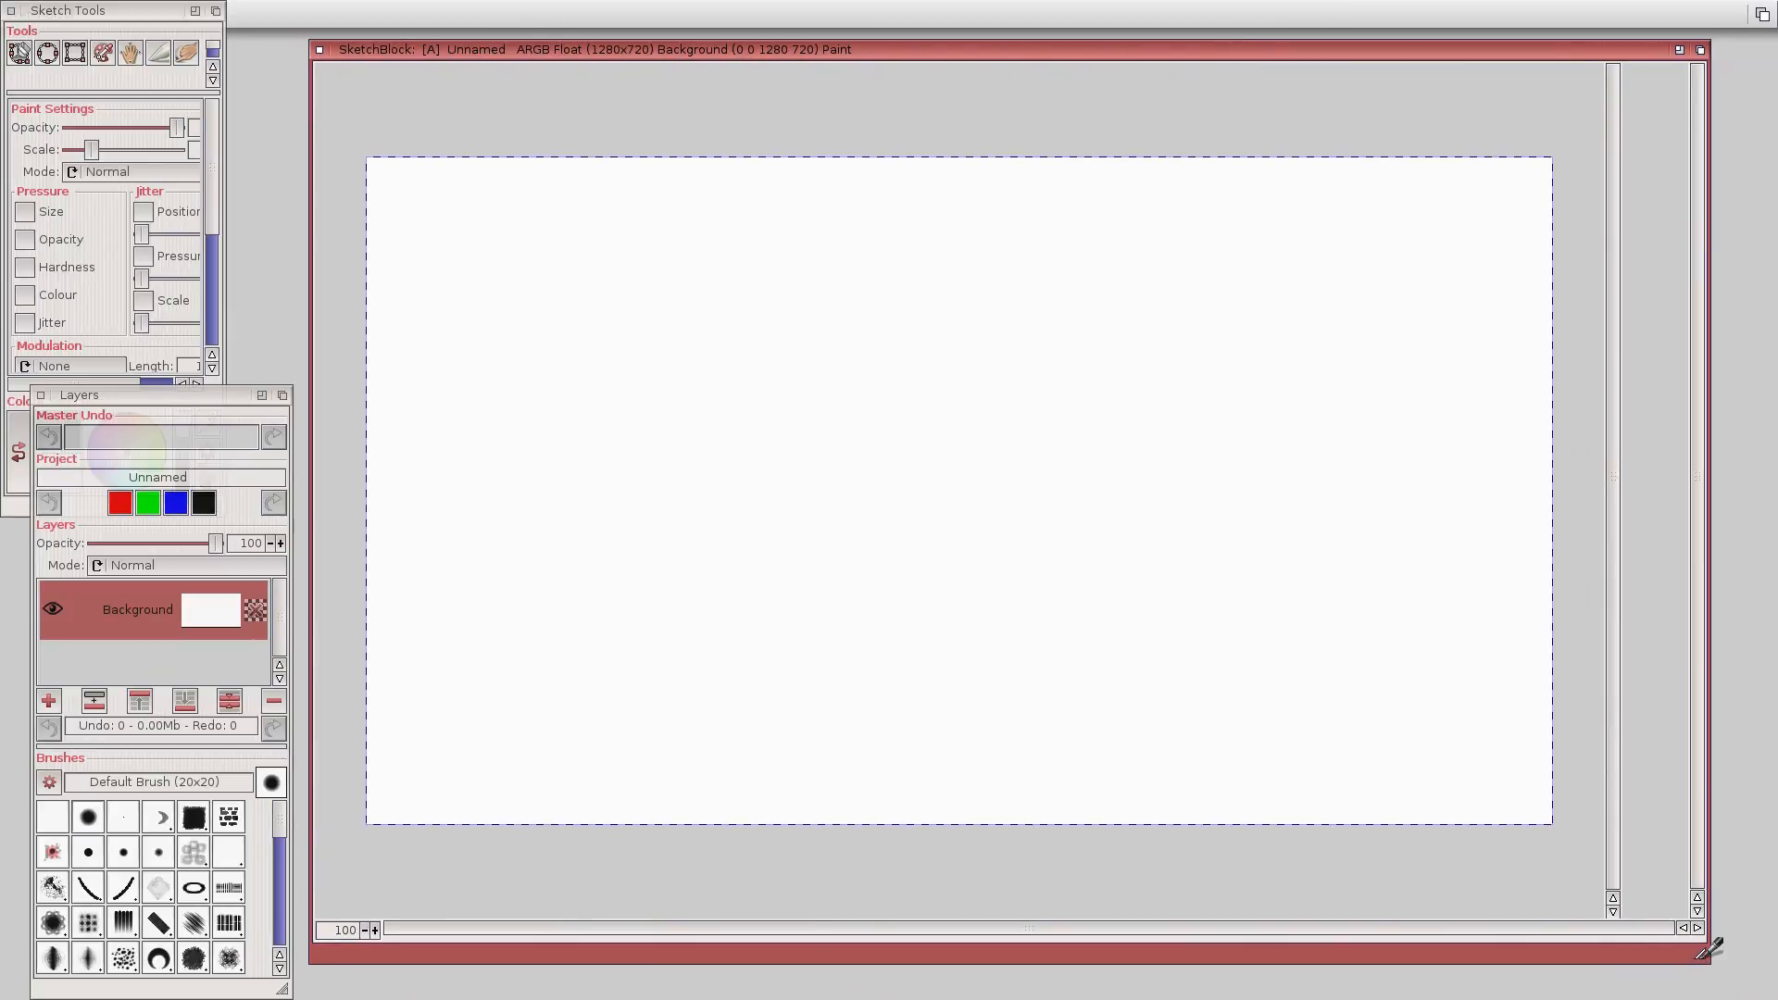
pyautogui.moveTo(889, 49); pyautogui.dragTo(907, 81)
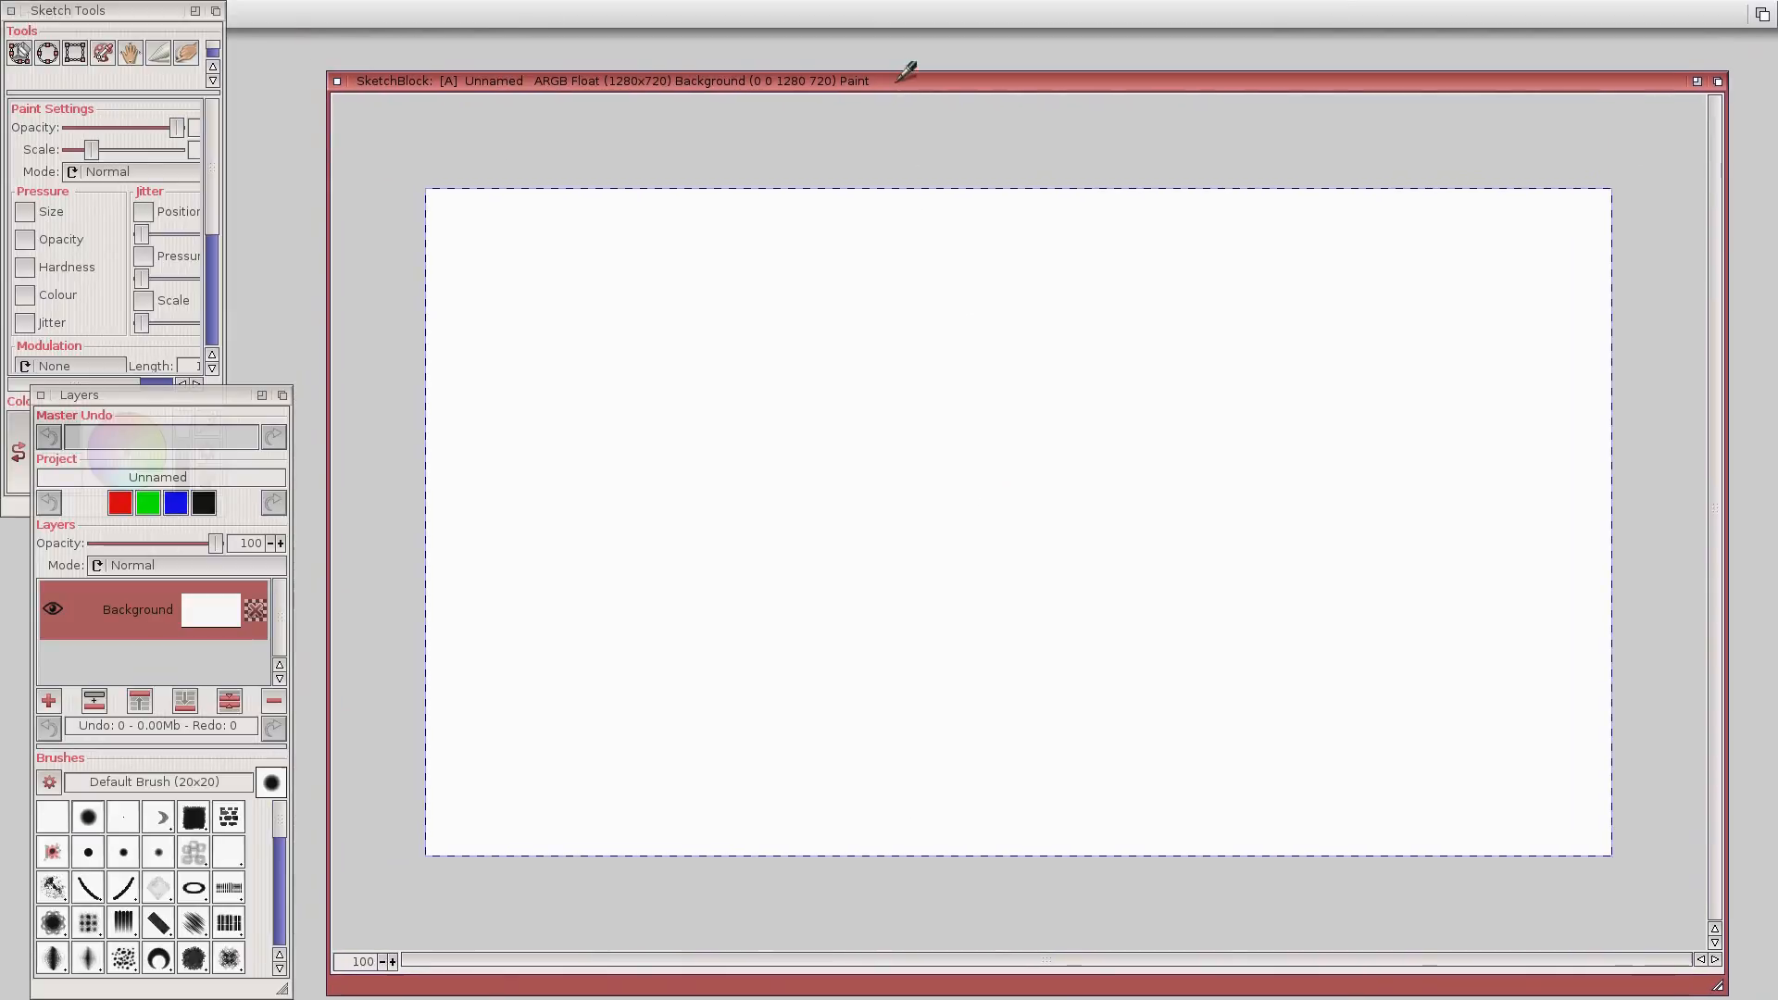
pyautogui.click(273, 701)
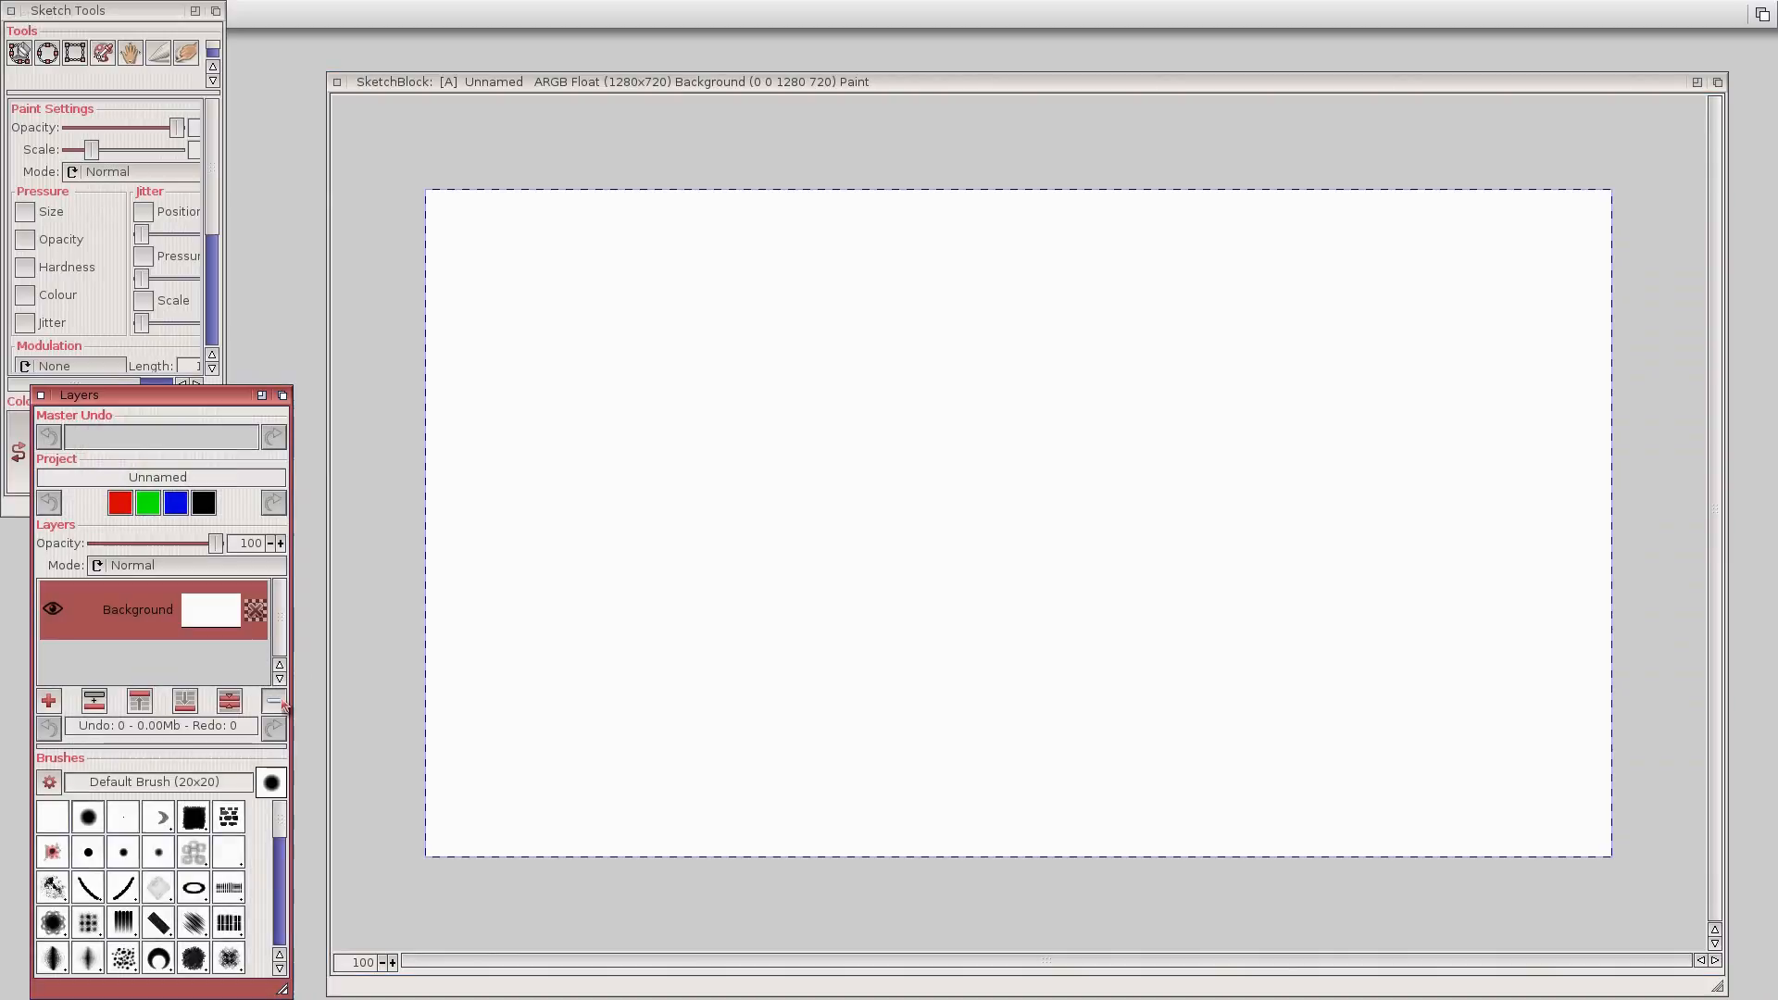
pyautogui.moveTo(564, 80); pyautogui.dragTo(584, 81)
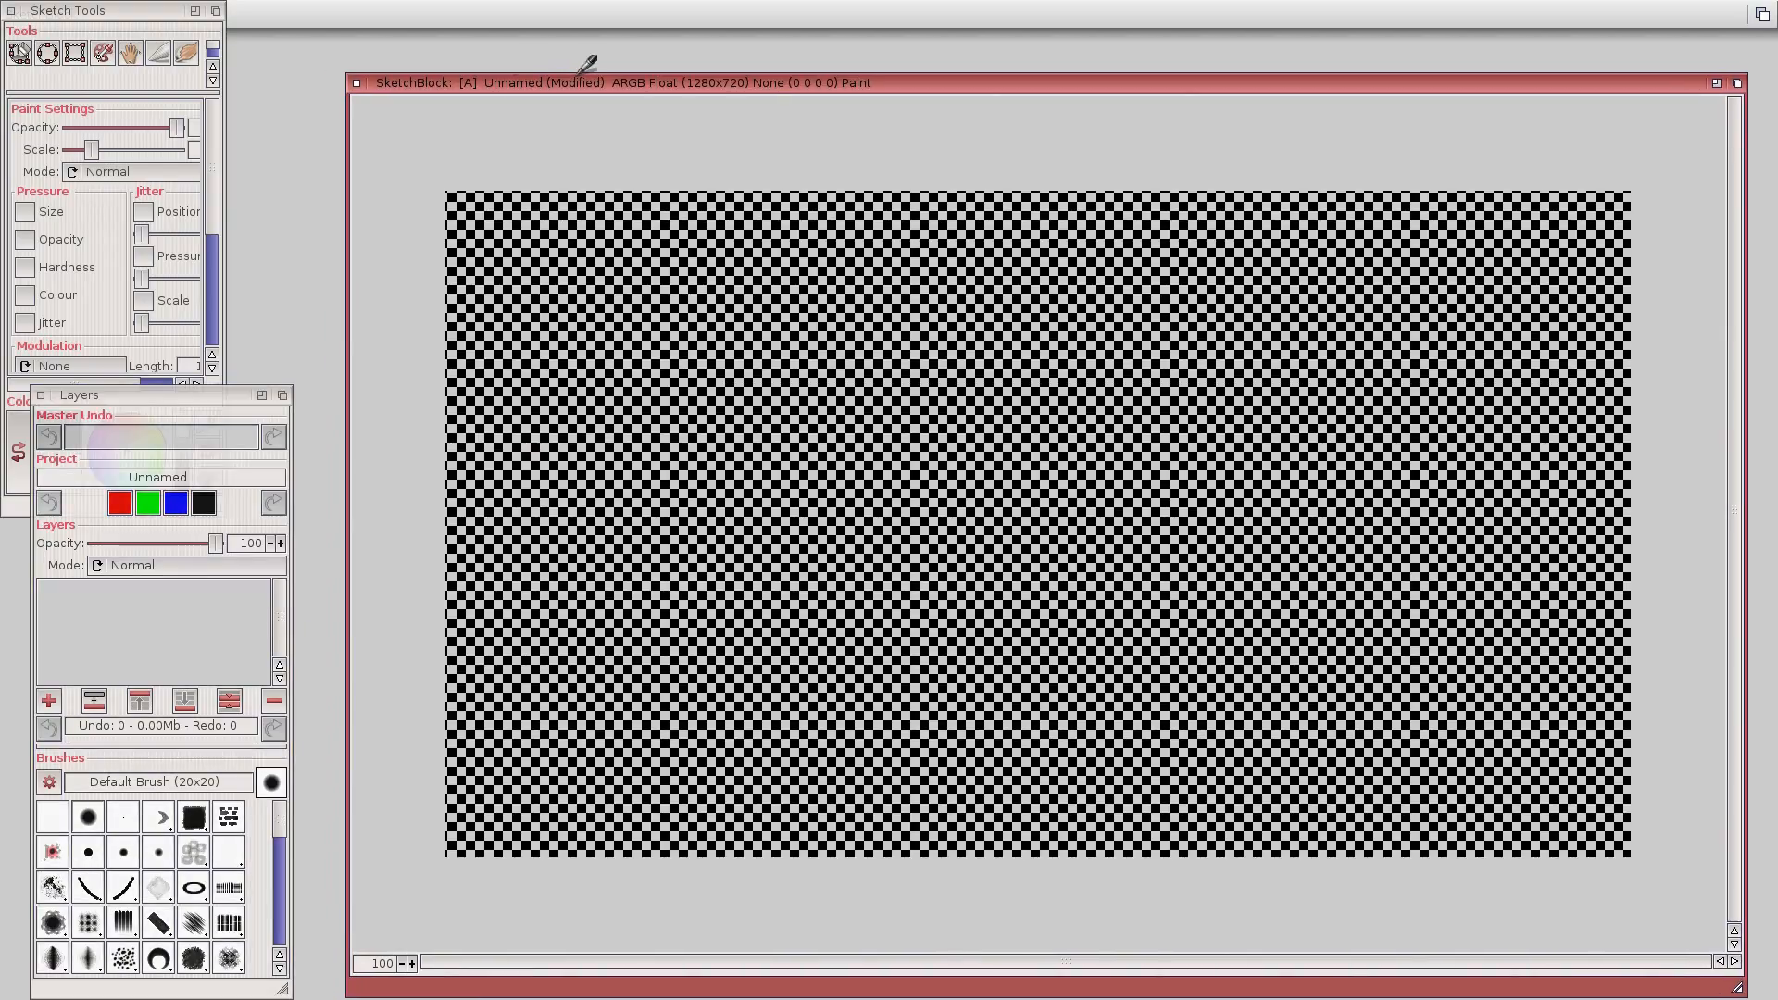
# Start Create Text for "Burnt Ice", widen the dialog, and select the font Blokletters-Viltstift-webfont.ttf.
pyautogui.click(274, 12)
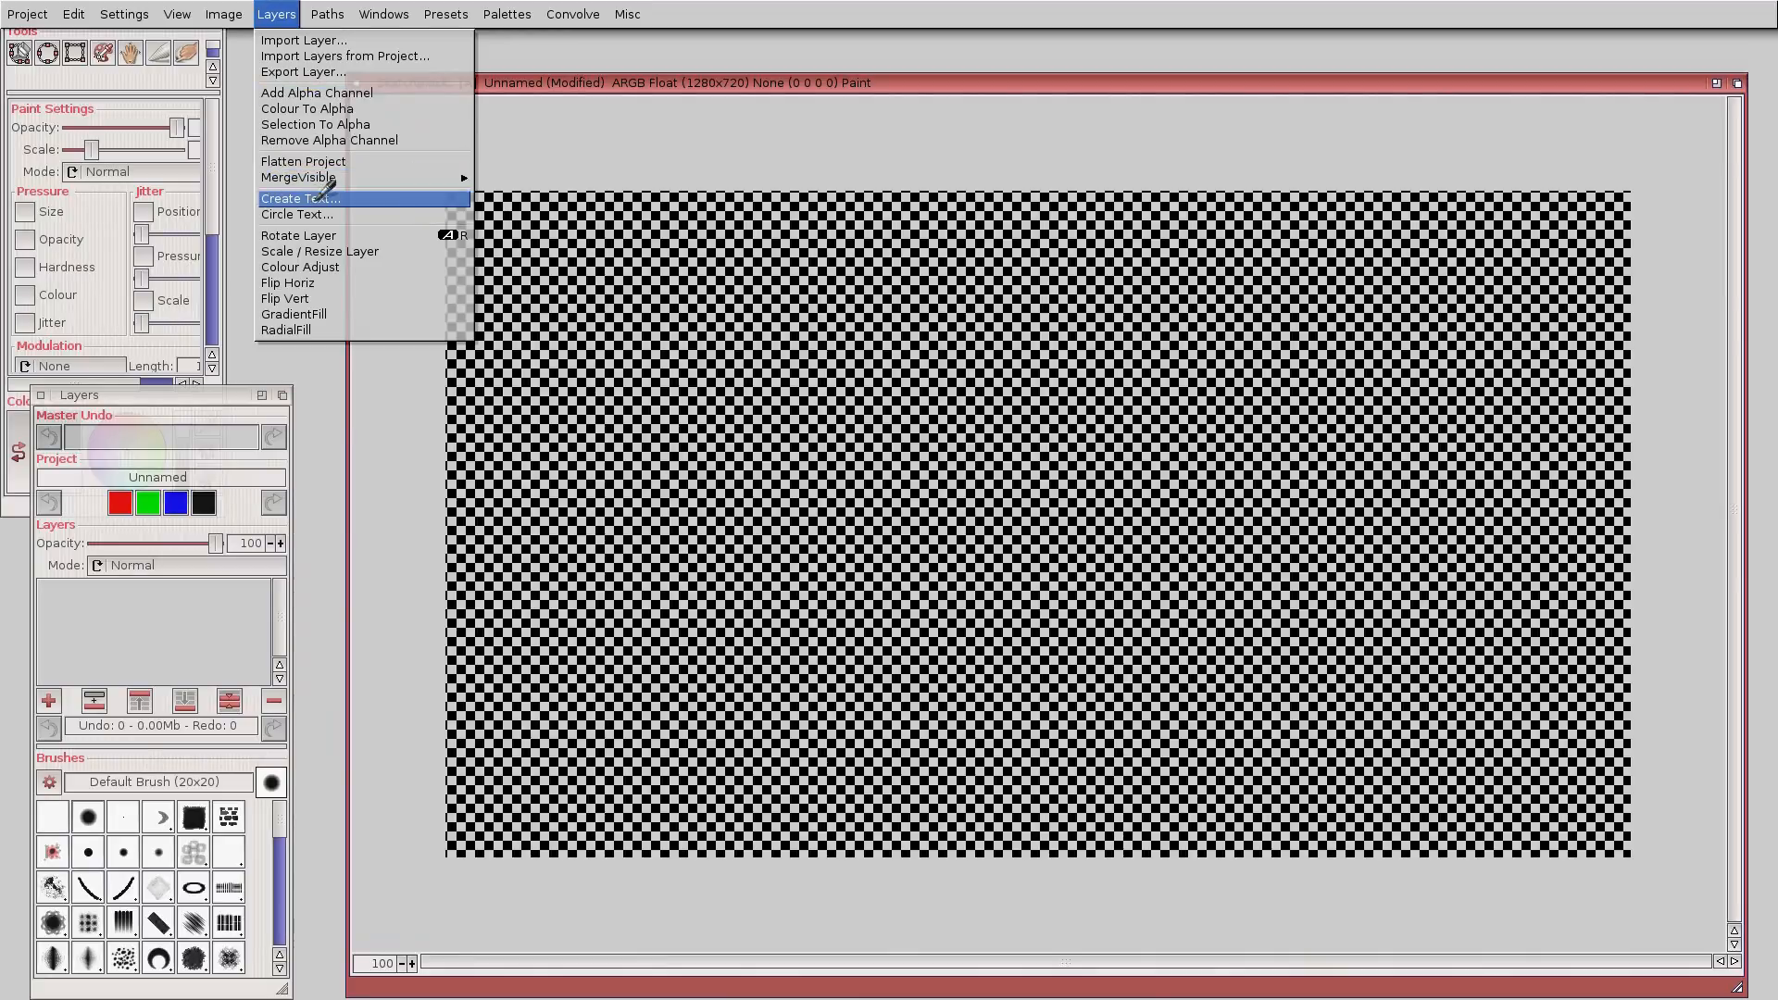
pyautogui.click(361, 199)
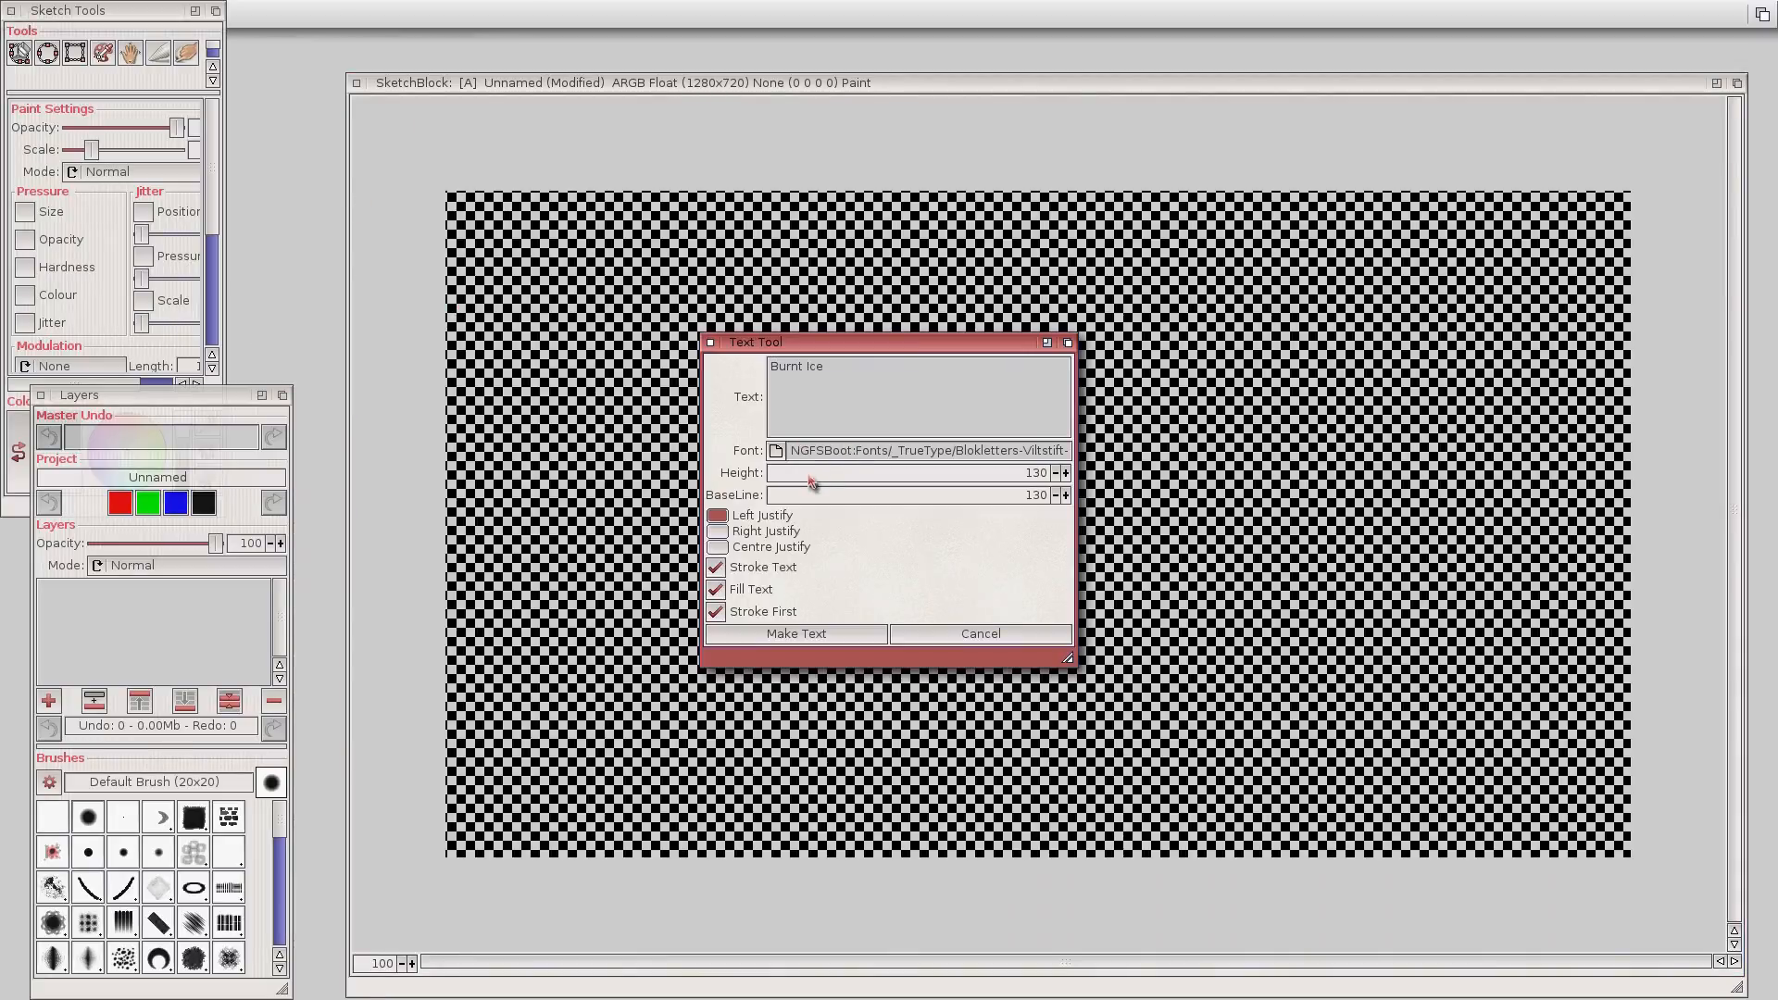
pyautogui.moveTo(810, 343); pyautogui.dragTo(872, 345)
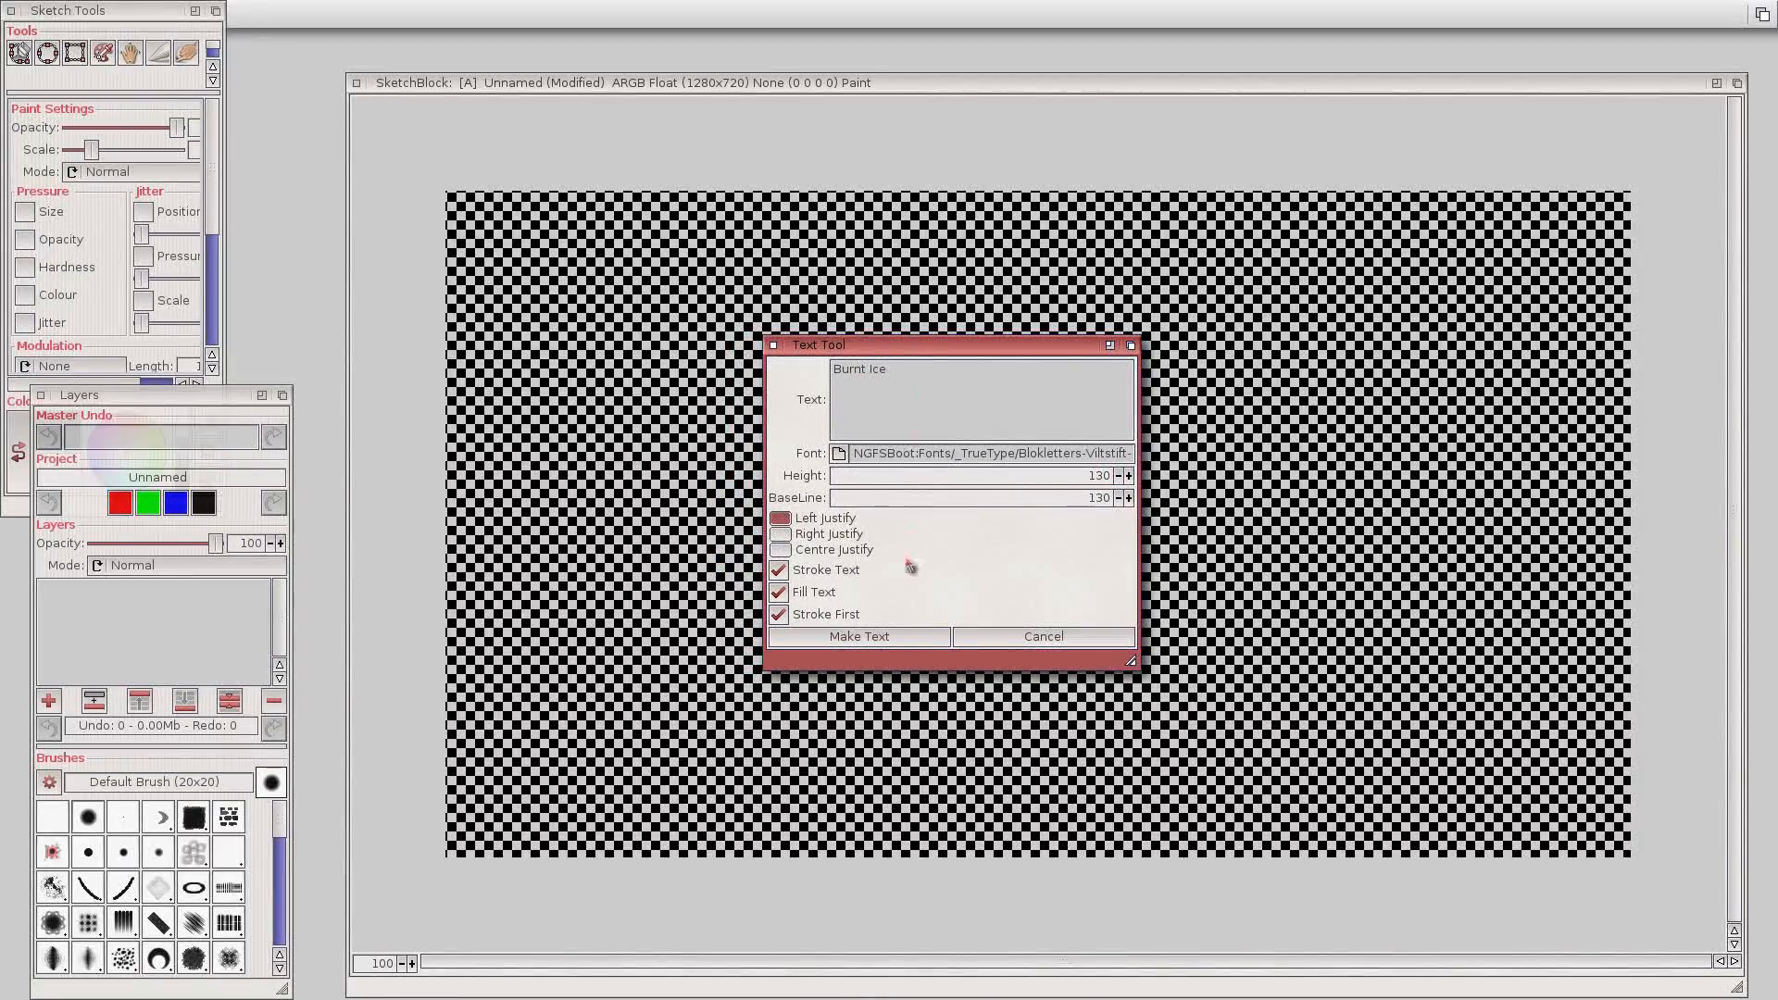
pyautogui.moveTo(1134, 663); pyautogui.dragTo(1230, 671)
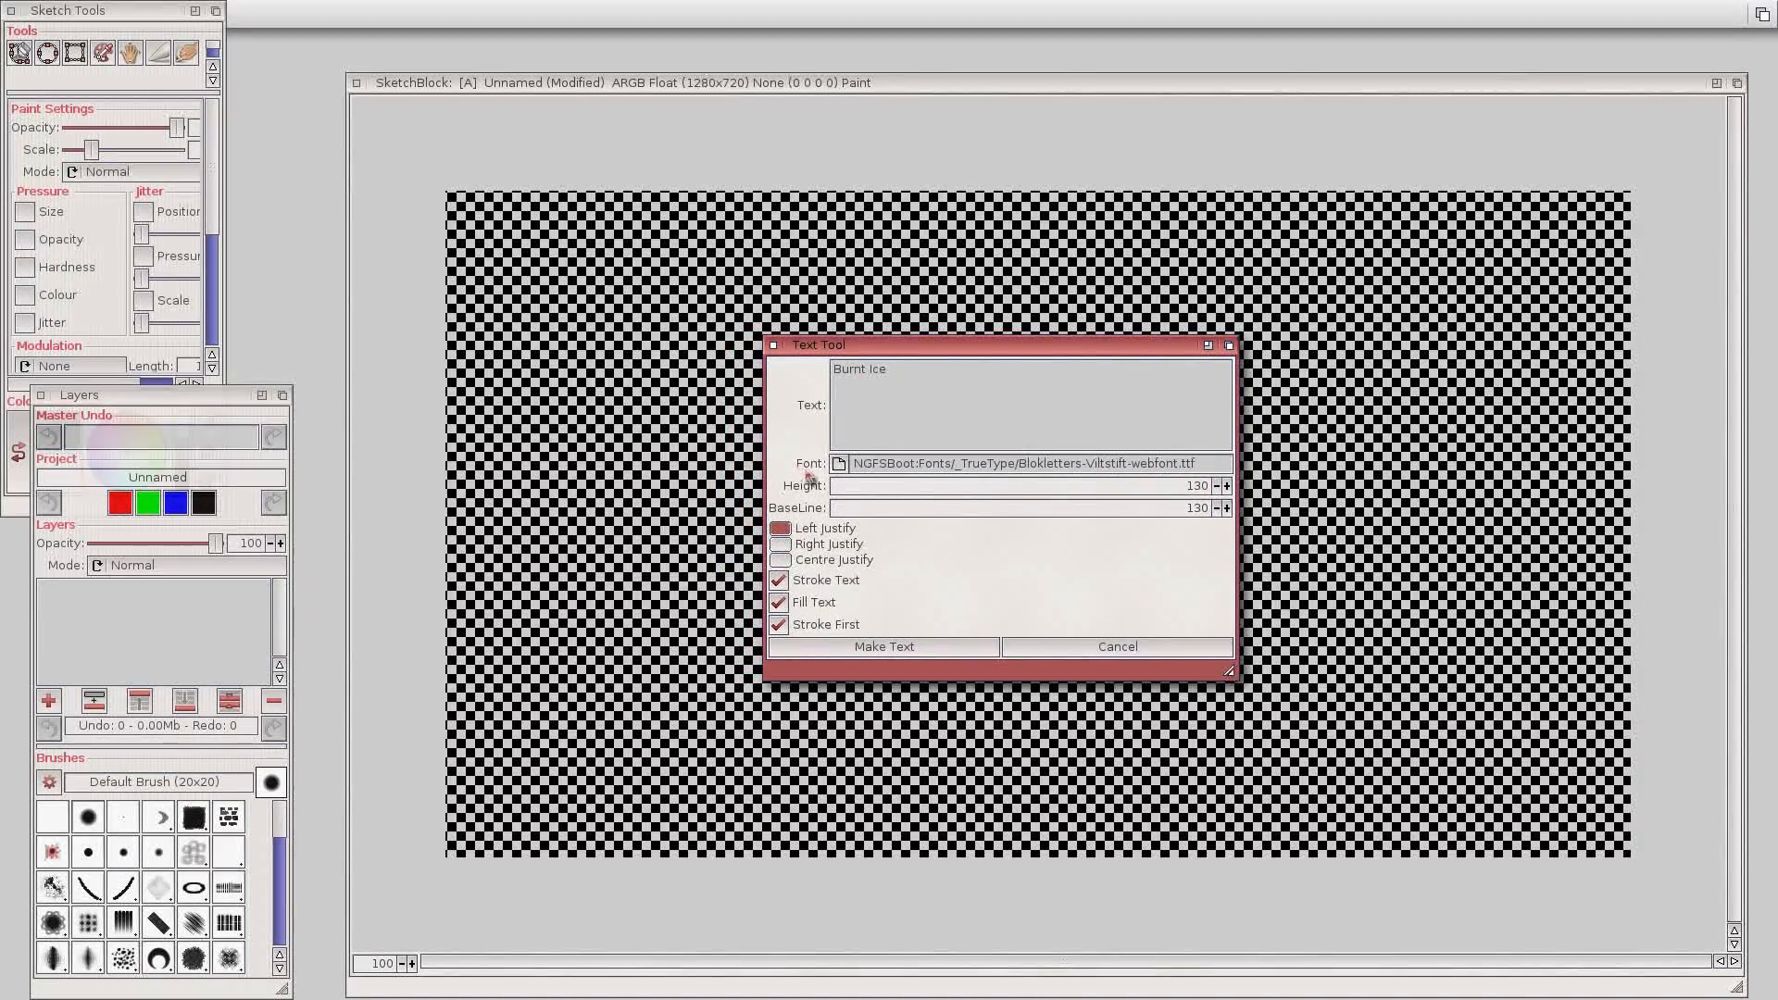
pyautogui.click(838, 453)
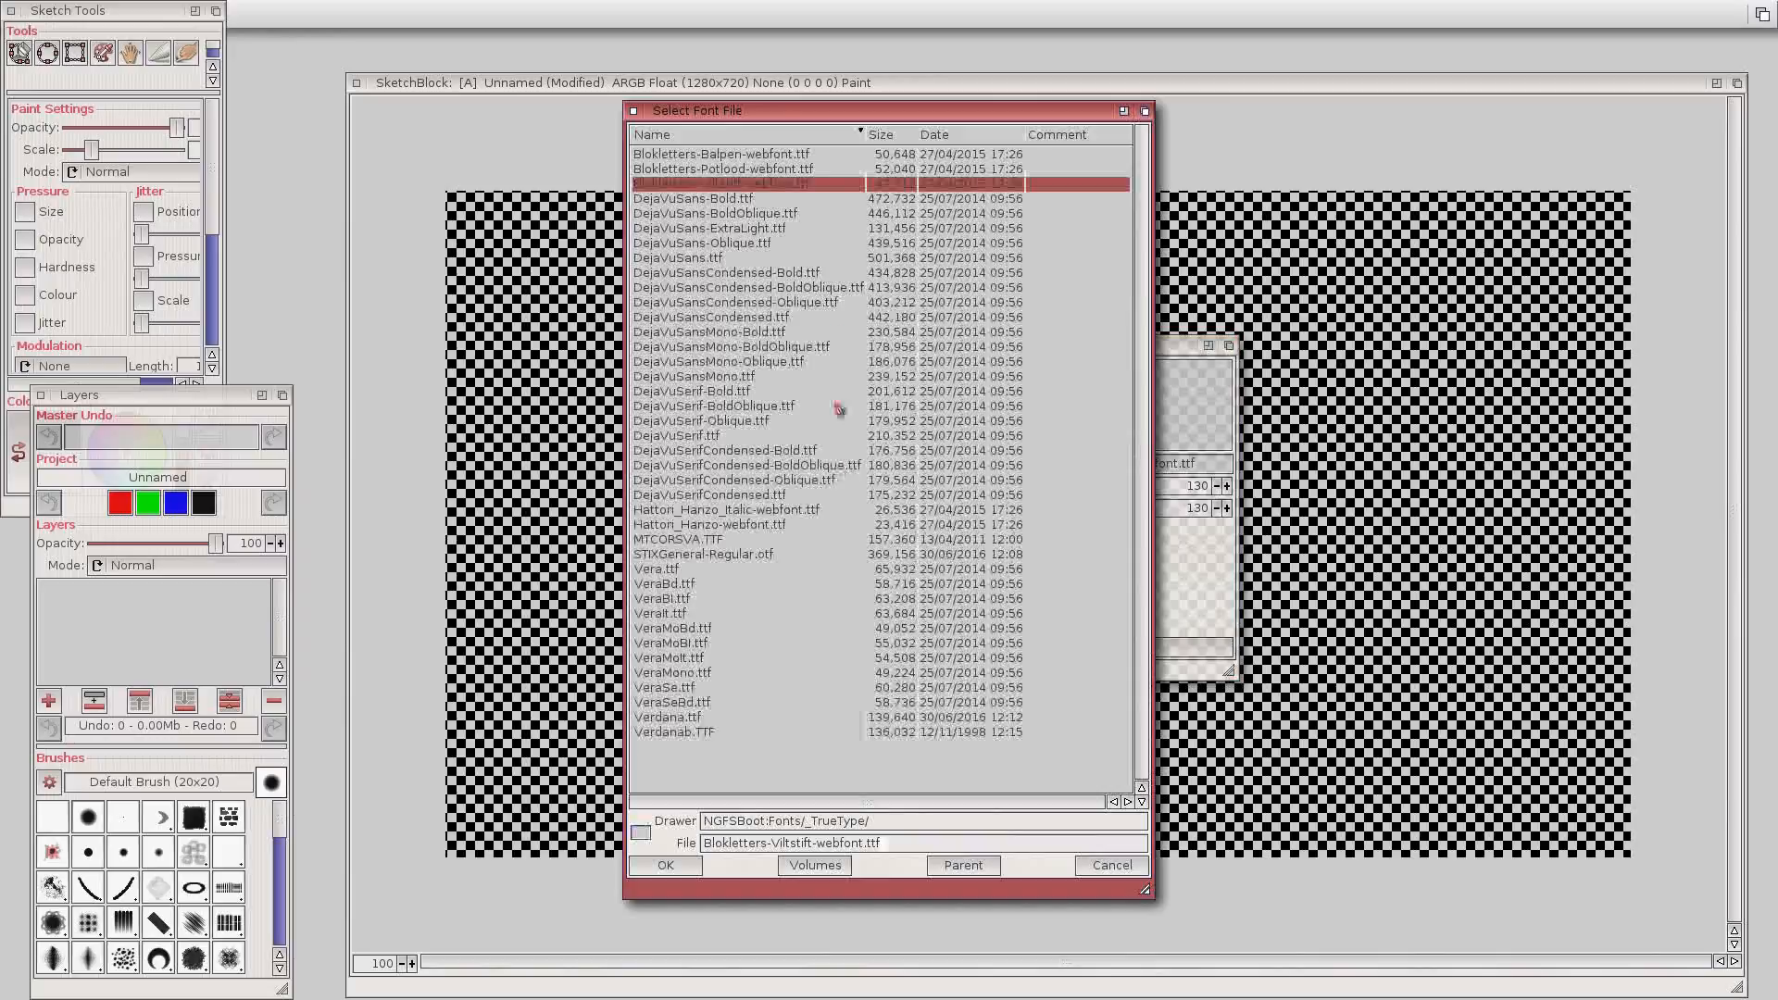
pyautogui.click(685, 170)
pyautogui.click(687, 185)
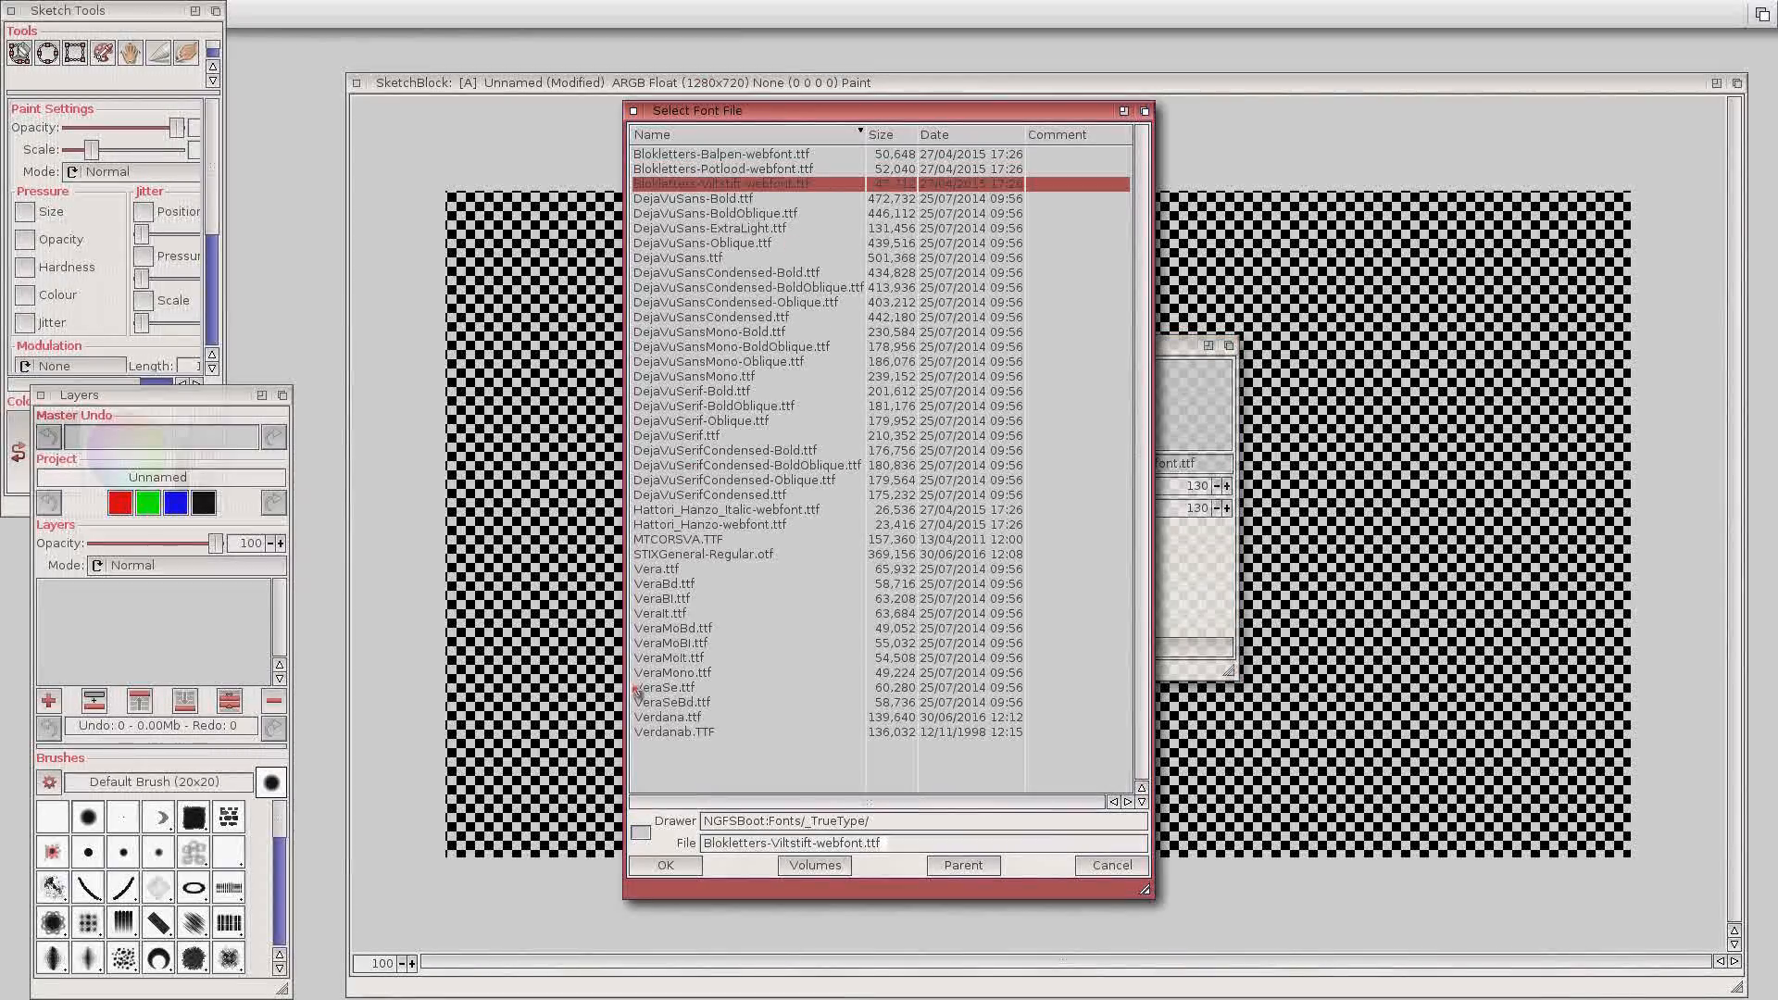
pyautogui.click(663, 866)
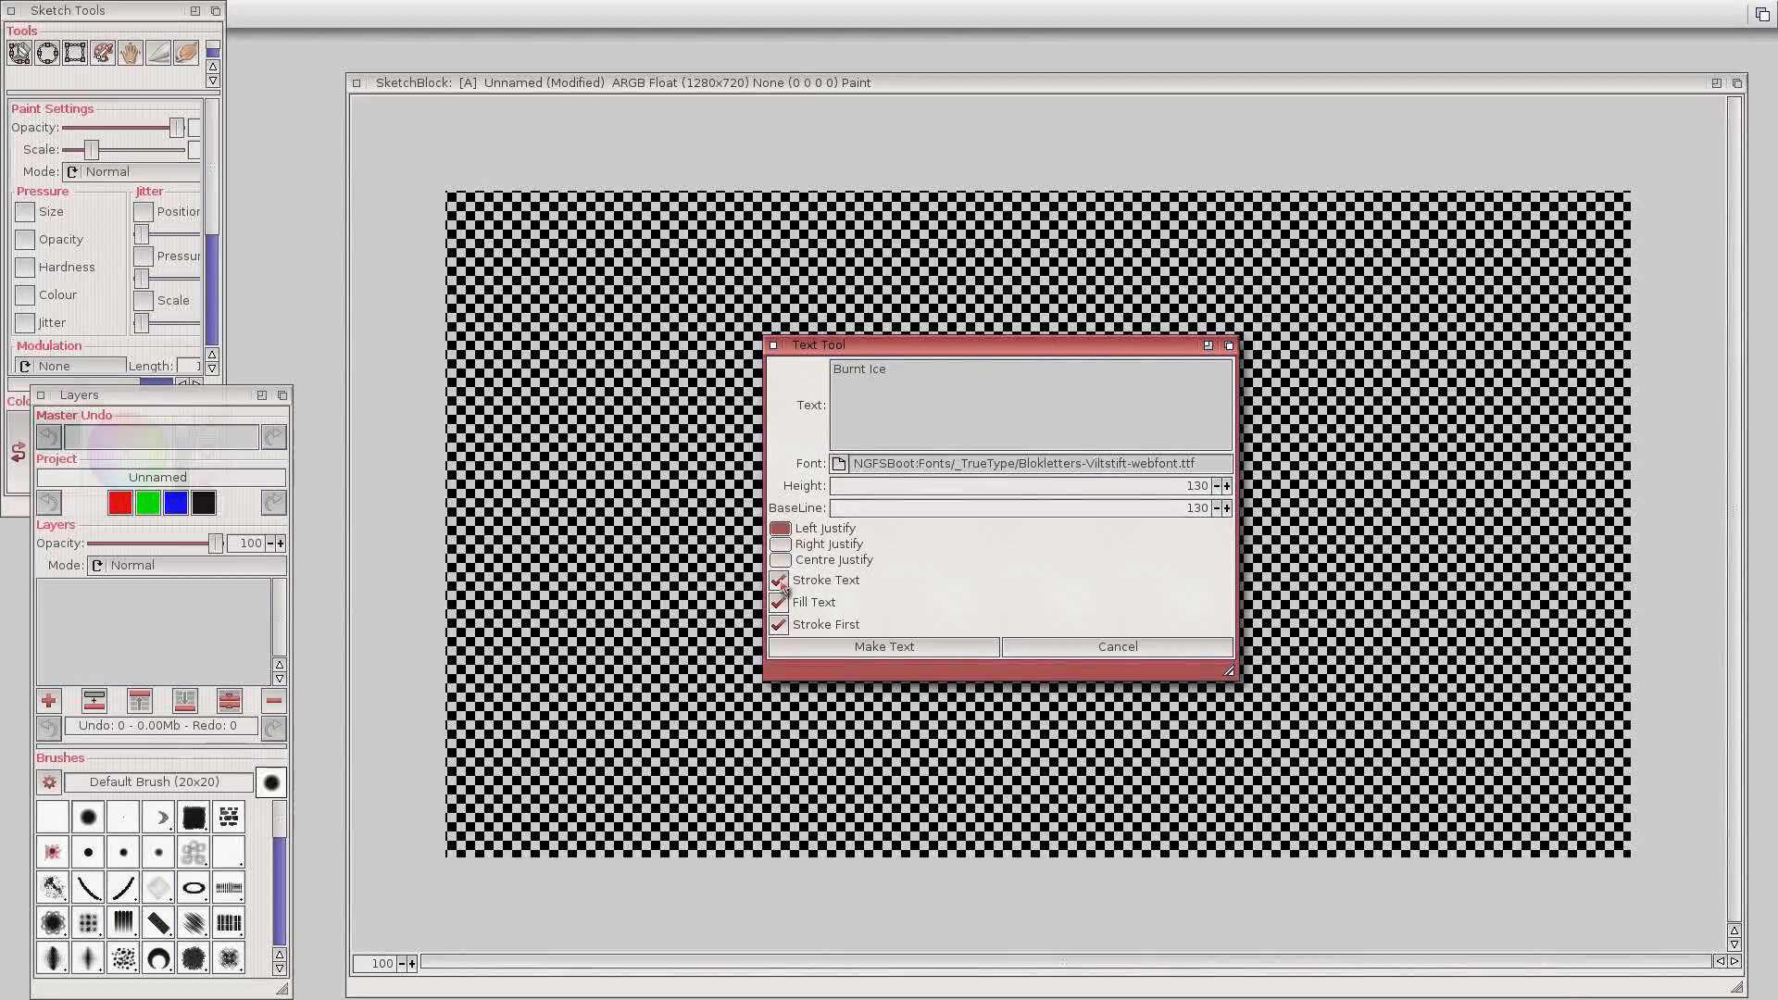
# Select the Circle10S (10x10) brush for the text stroke and swap the colours to white foreground and black background.
pyautogui.click(158, 852)
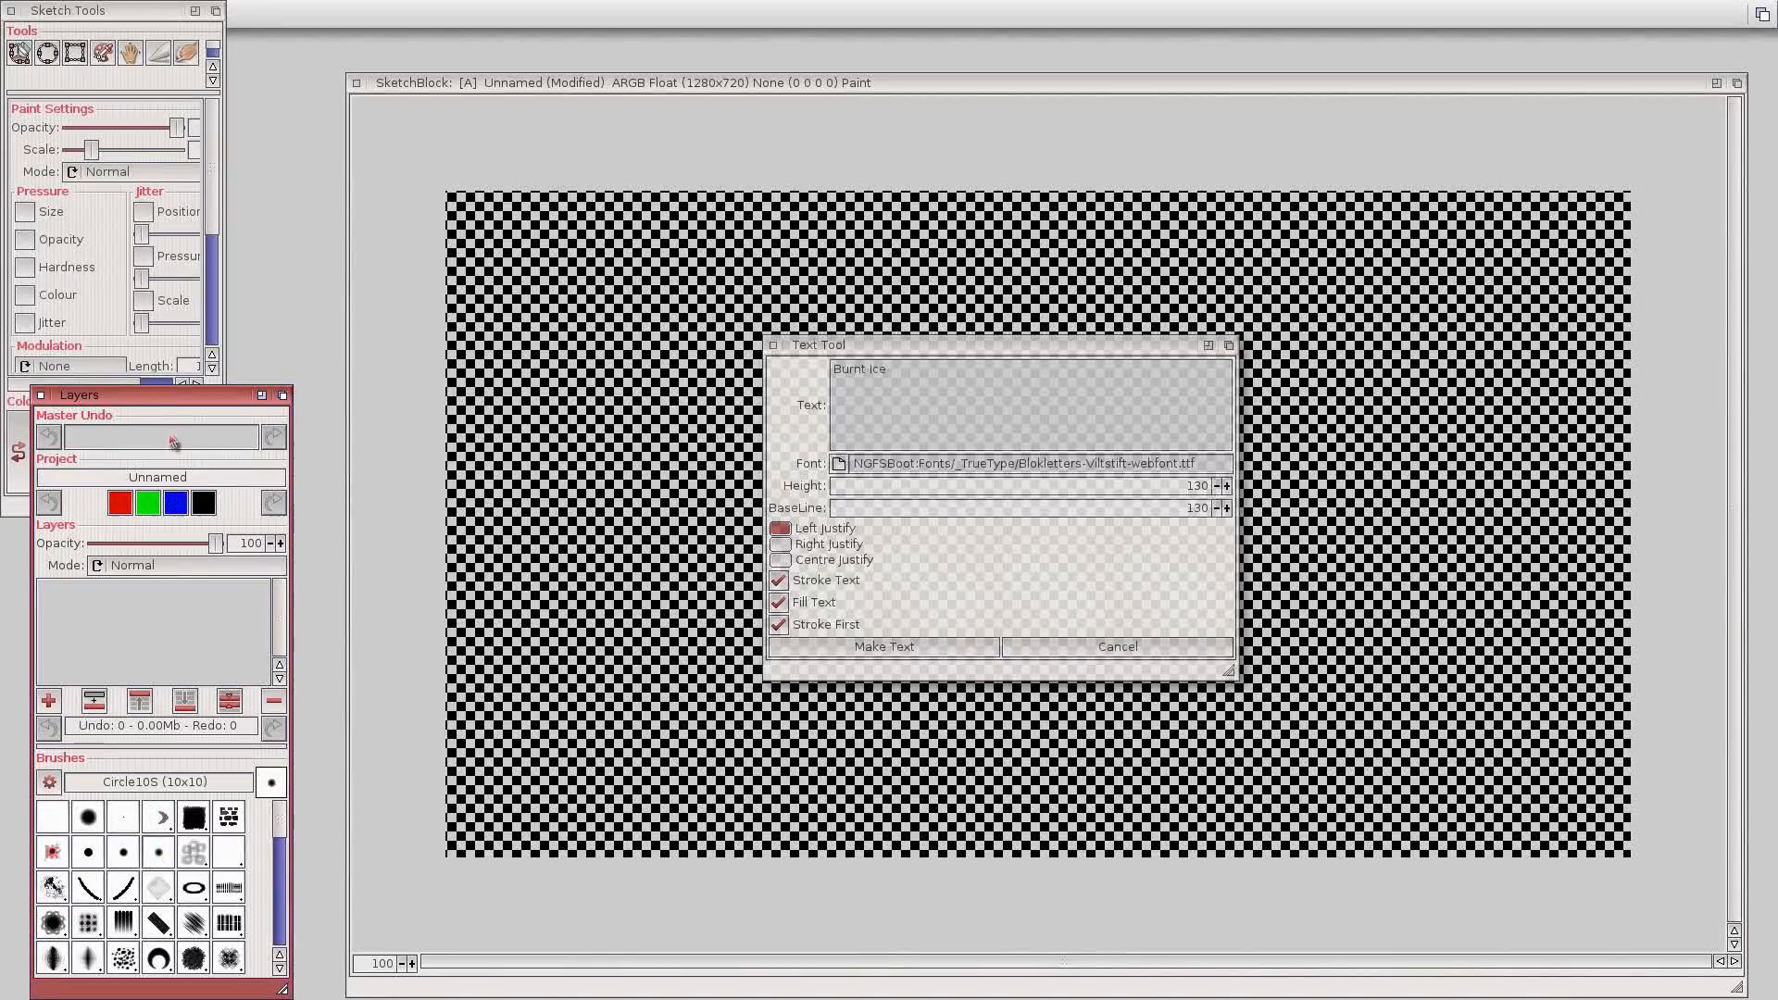
pyautogui.moveTo(172, 400); pyautogui.dragTo(142, 551)
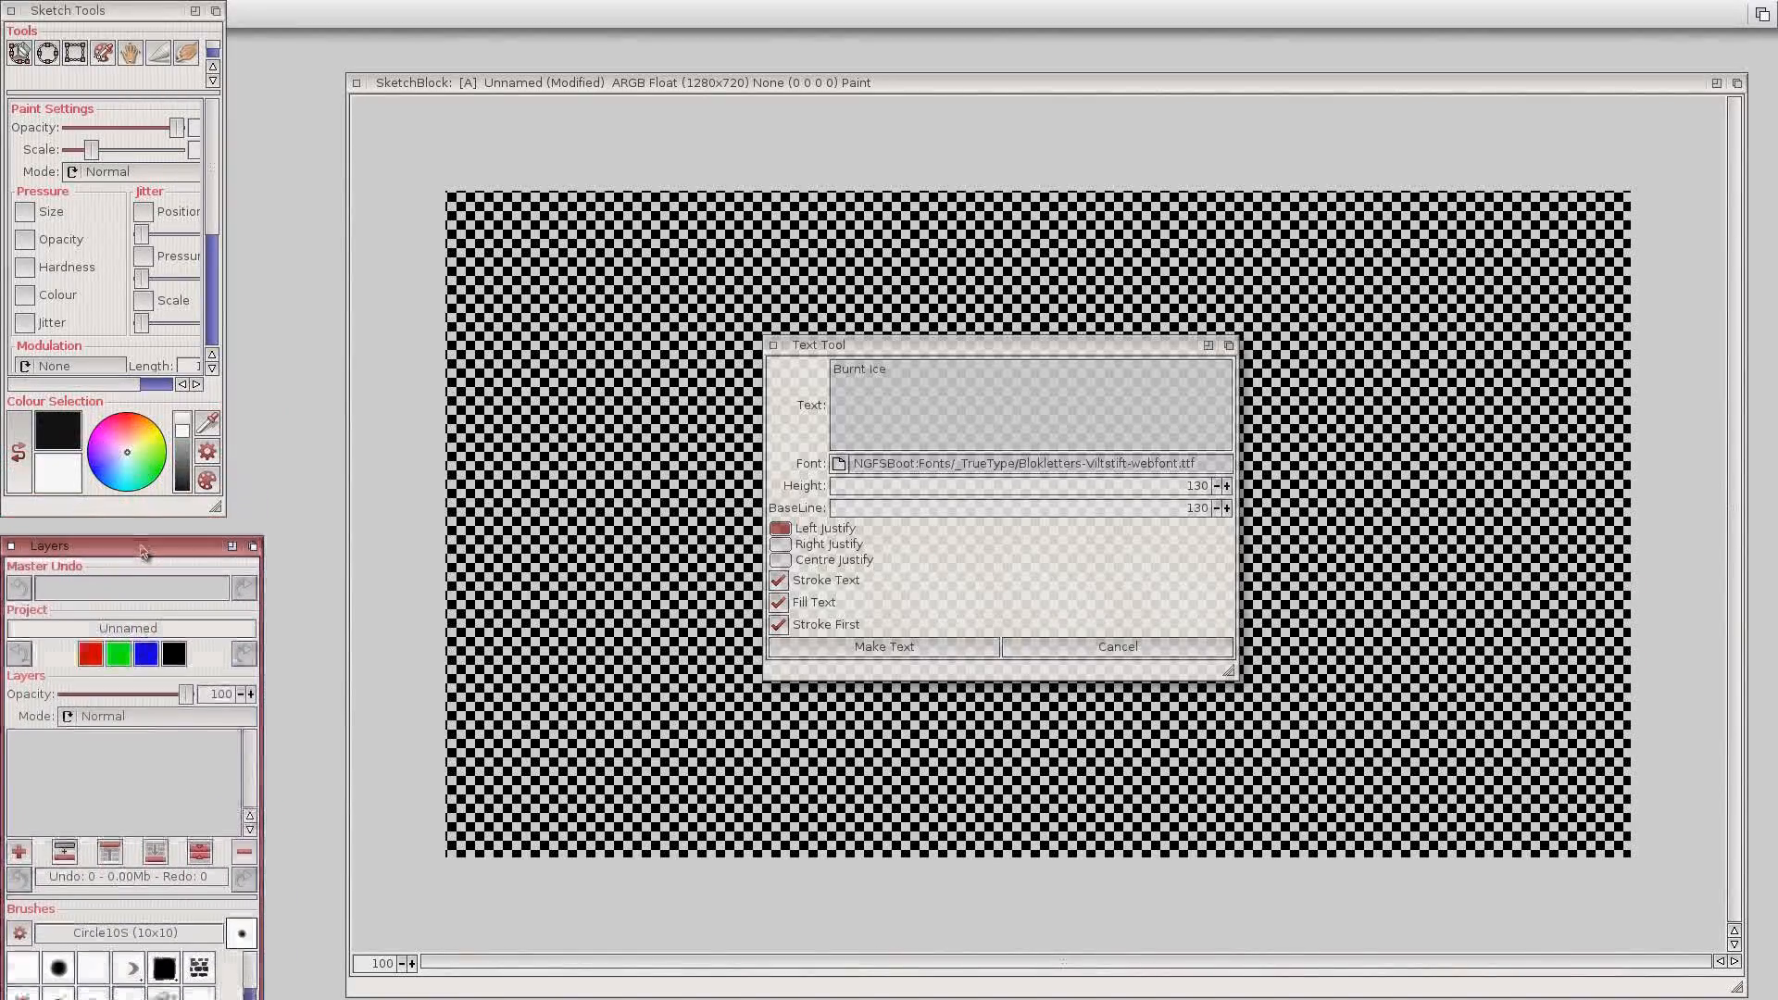
pyautogui.click(18, 451)
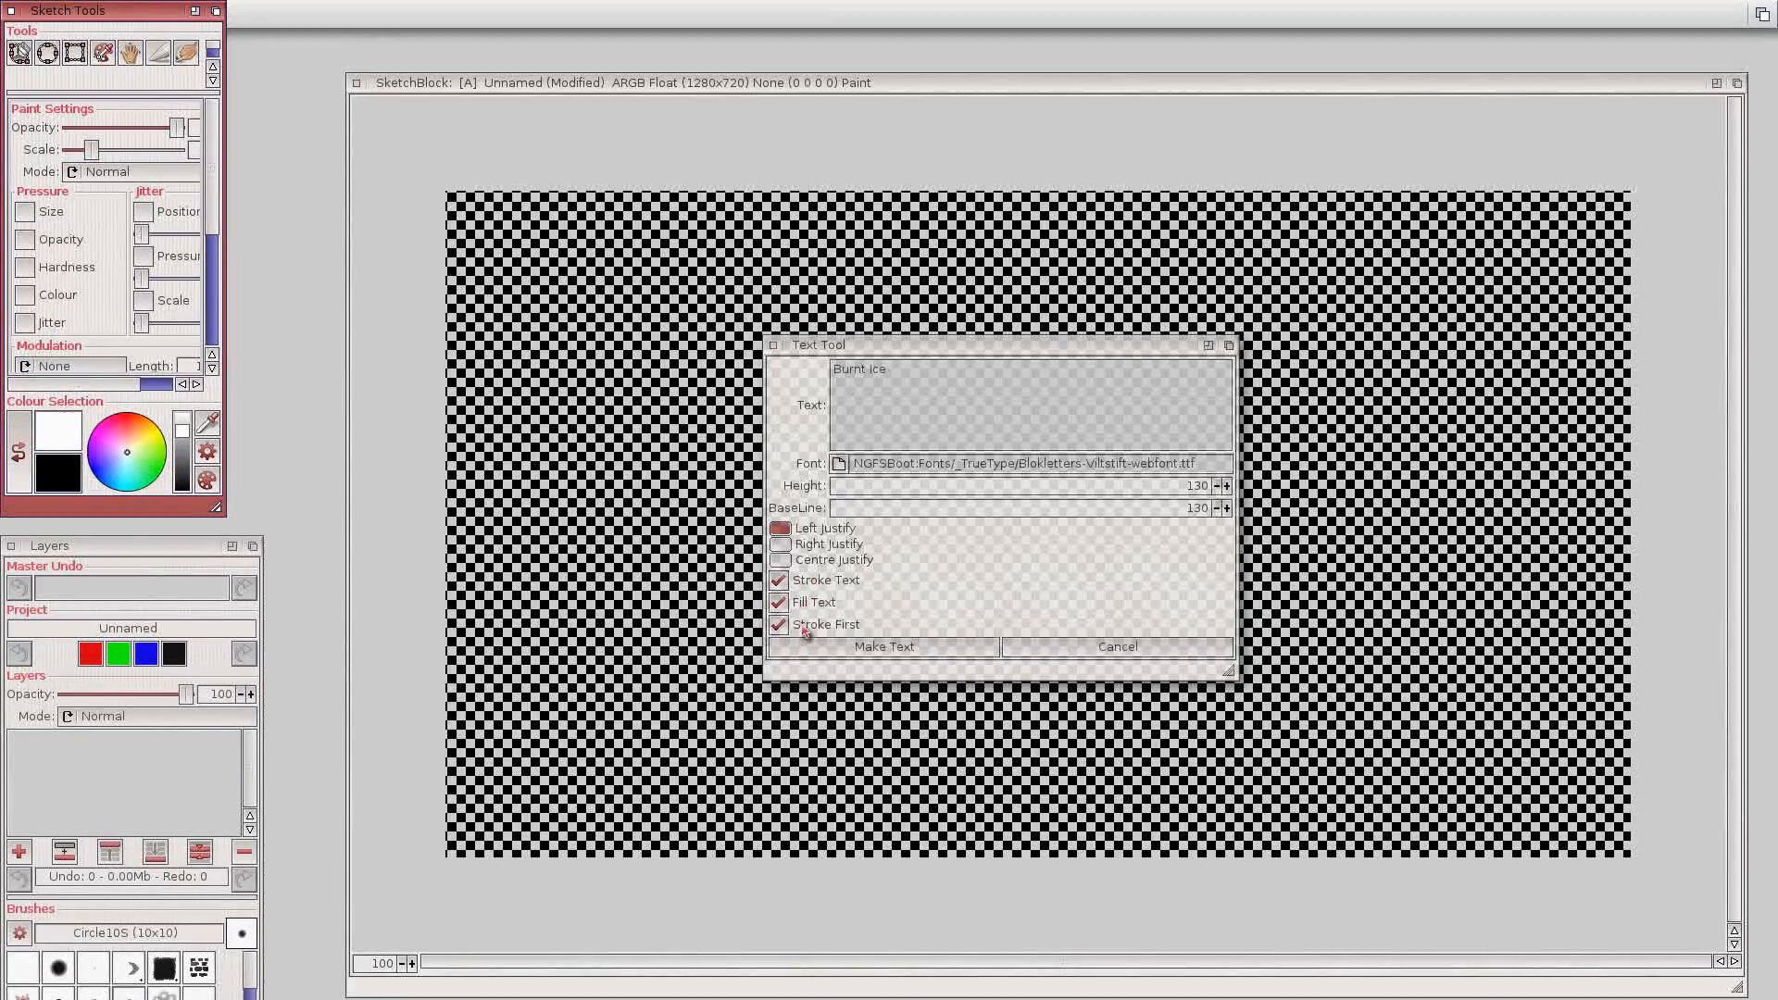
pyautogui.click(941, 352)
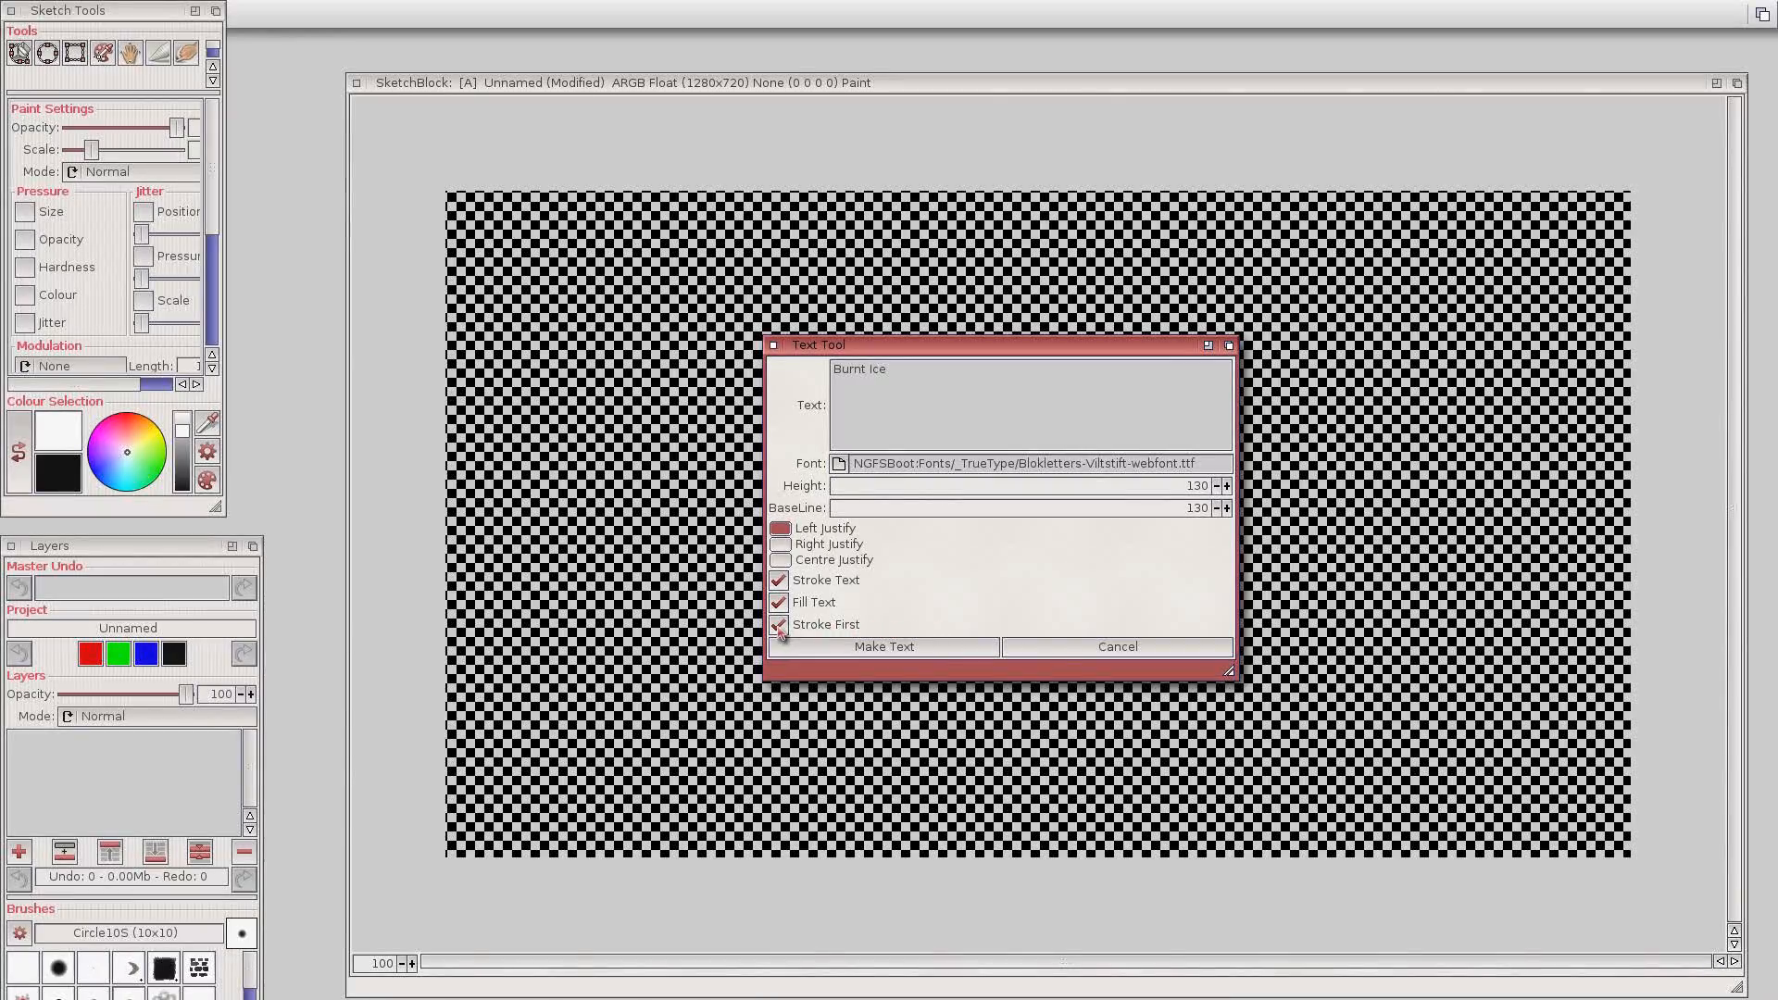
# Create the "Burnt Ice" text layer and move it to the lower middle of the canvas, at about X 271, Y 379.
pyautogui.click(907, 650)
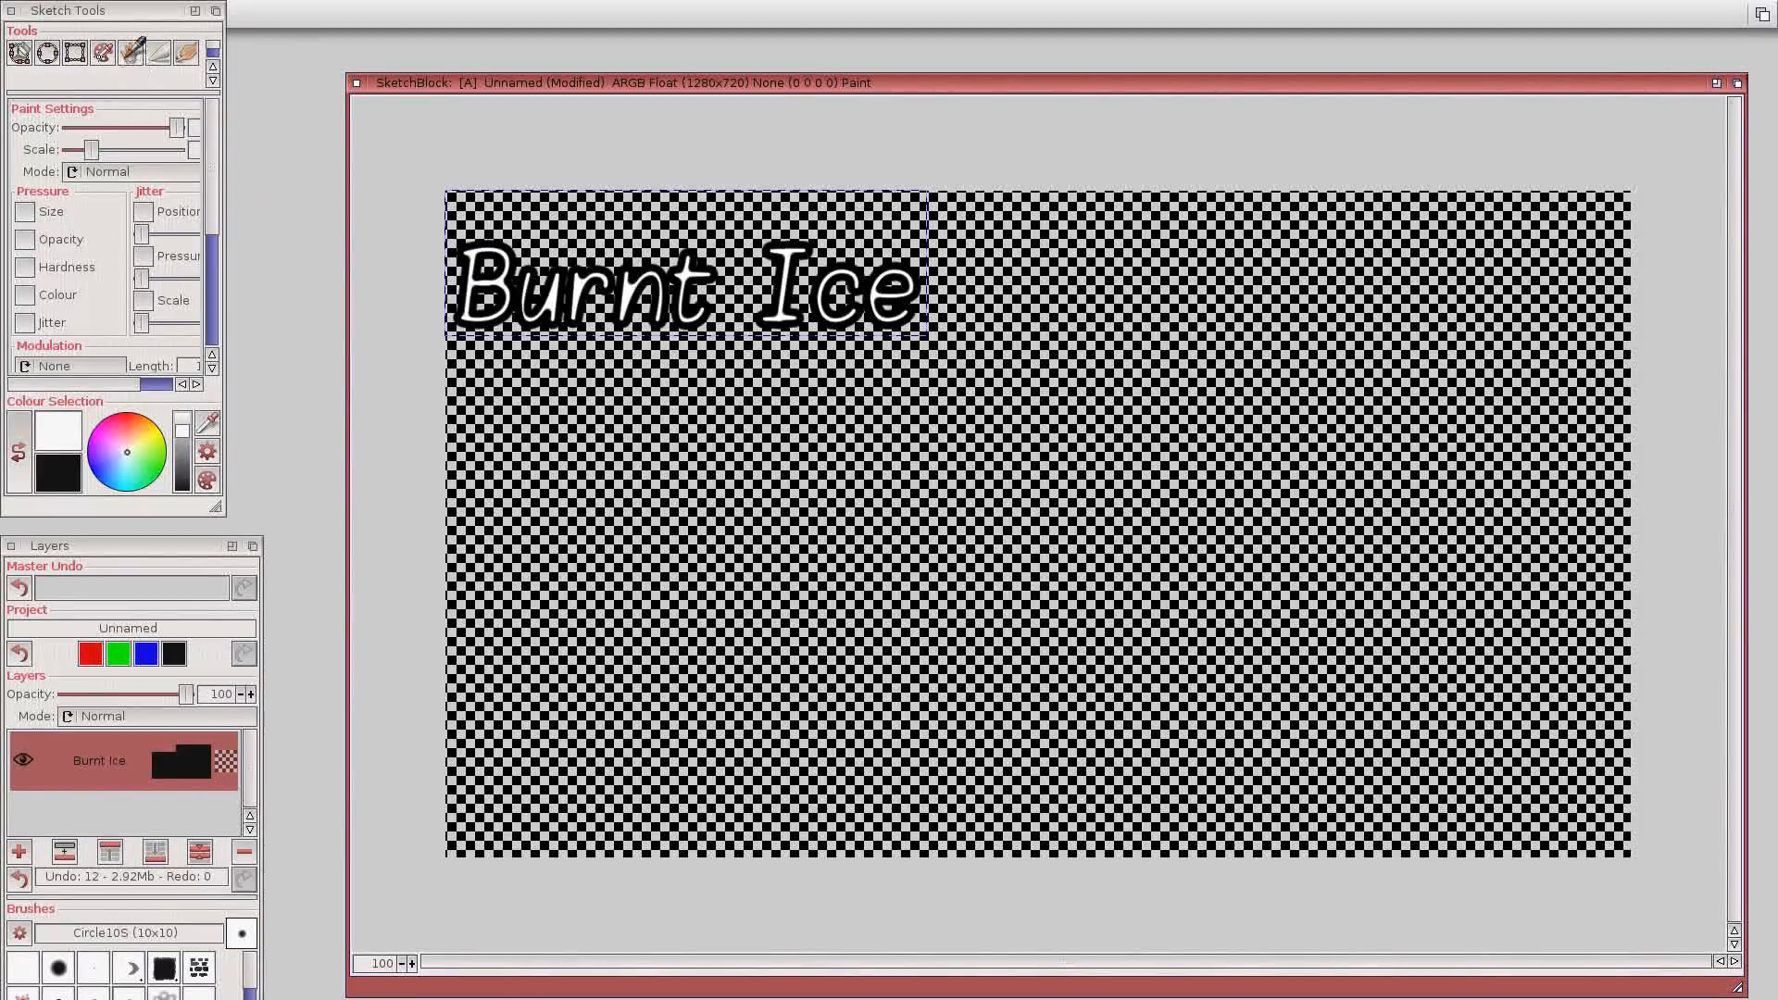
pyautogui.click(130, 52)
pyautogui.moveTo(630, 287); pyautogui.dragTo(881, 638)
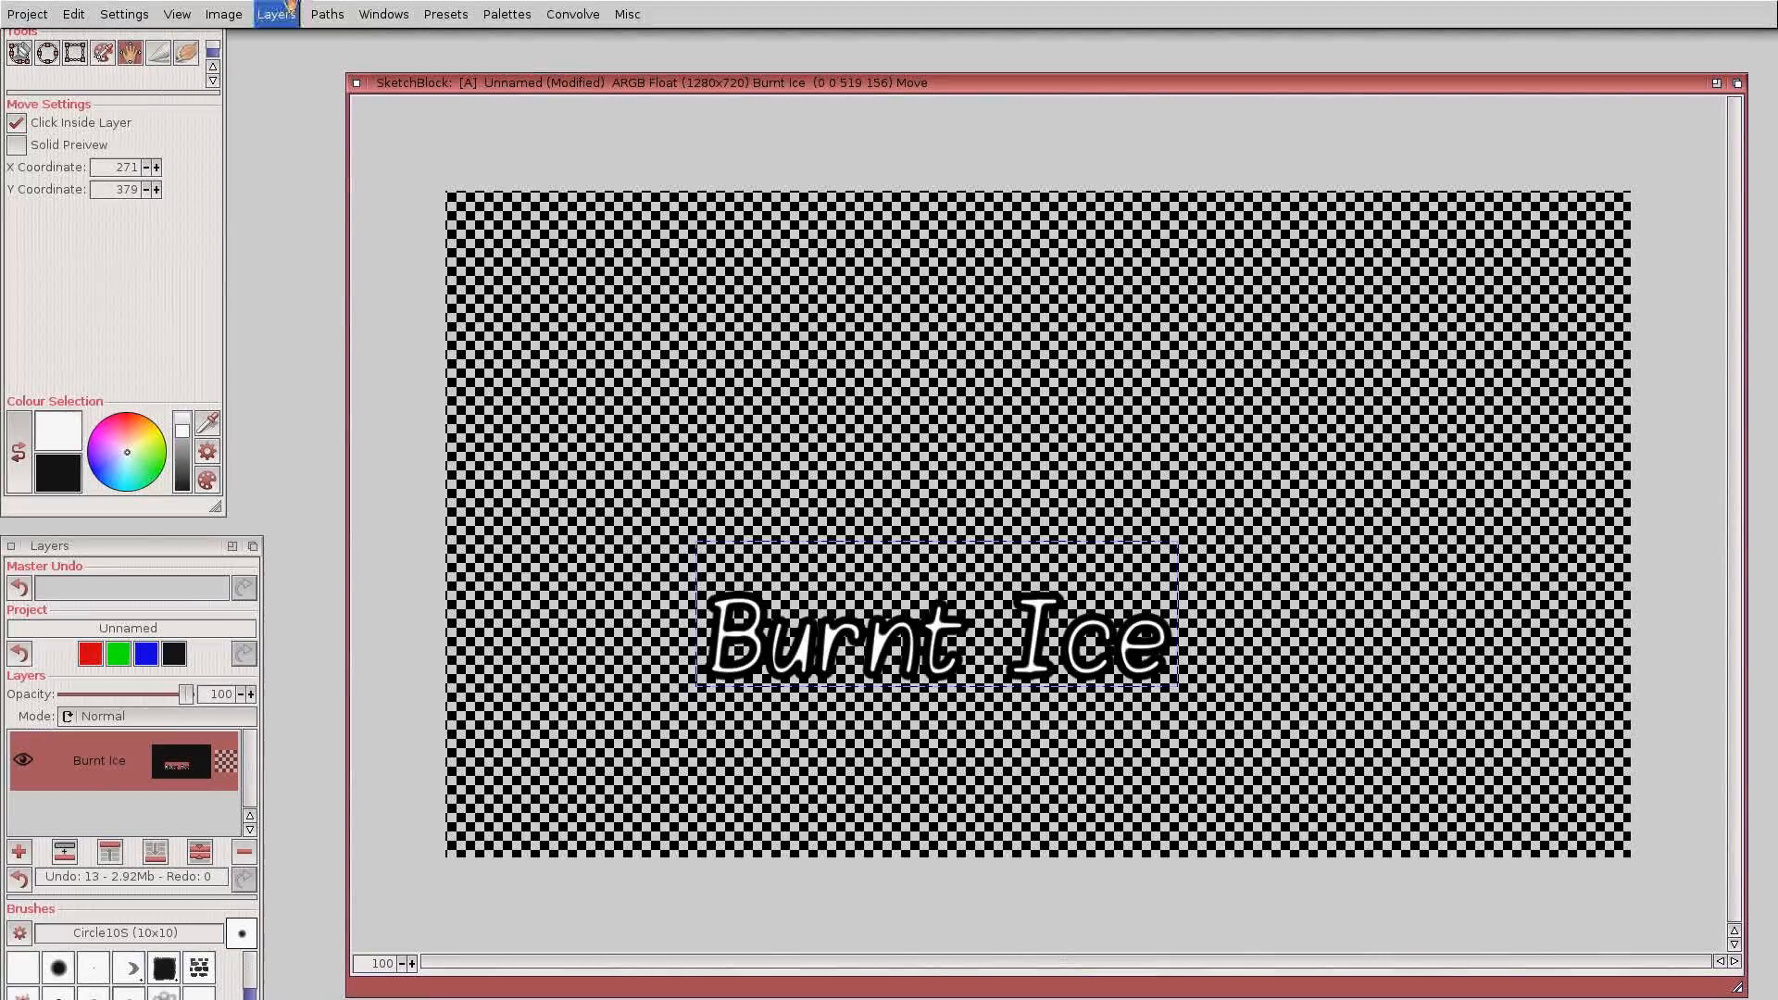
# Create a second "Burnt Ice" text layer at height 130 with Stroke Text, Fill Text and Stroke First enabled.
pyautogui.click(282, 12)
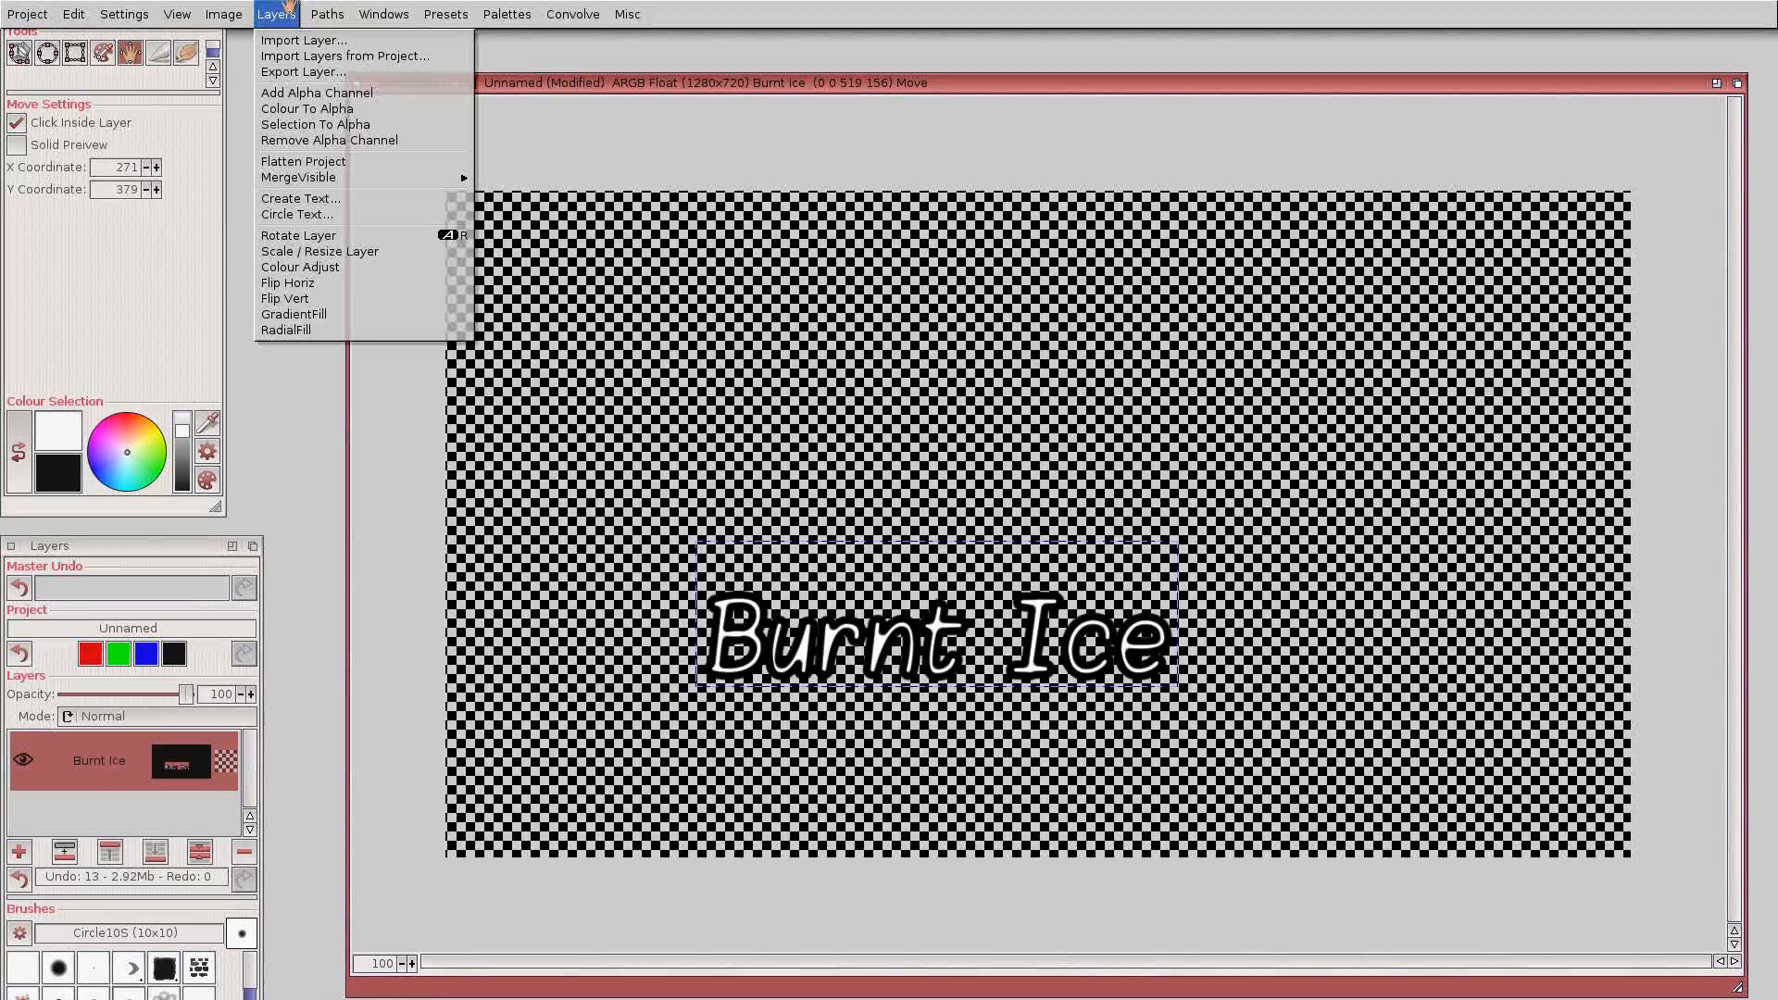
pyautogui.click(363, 200)
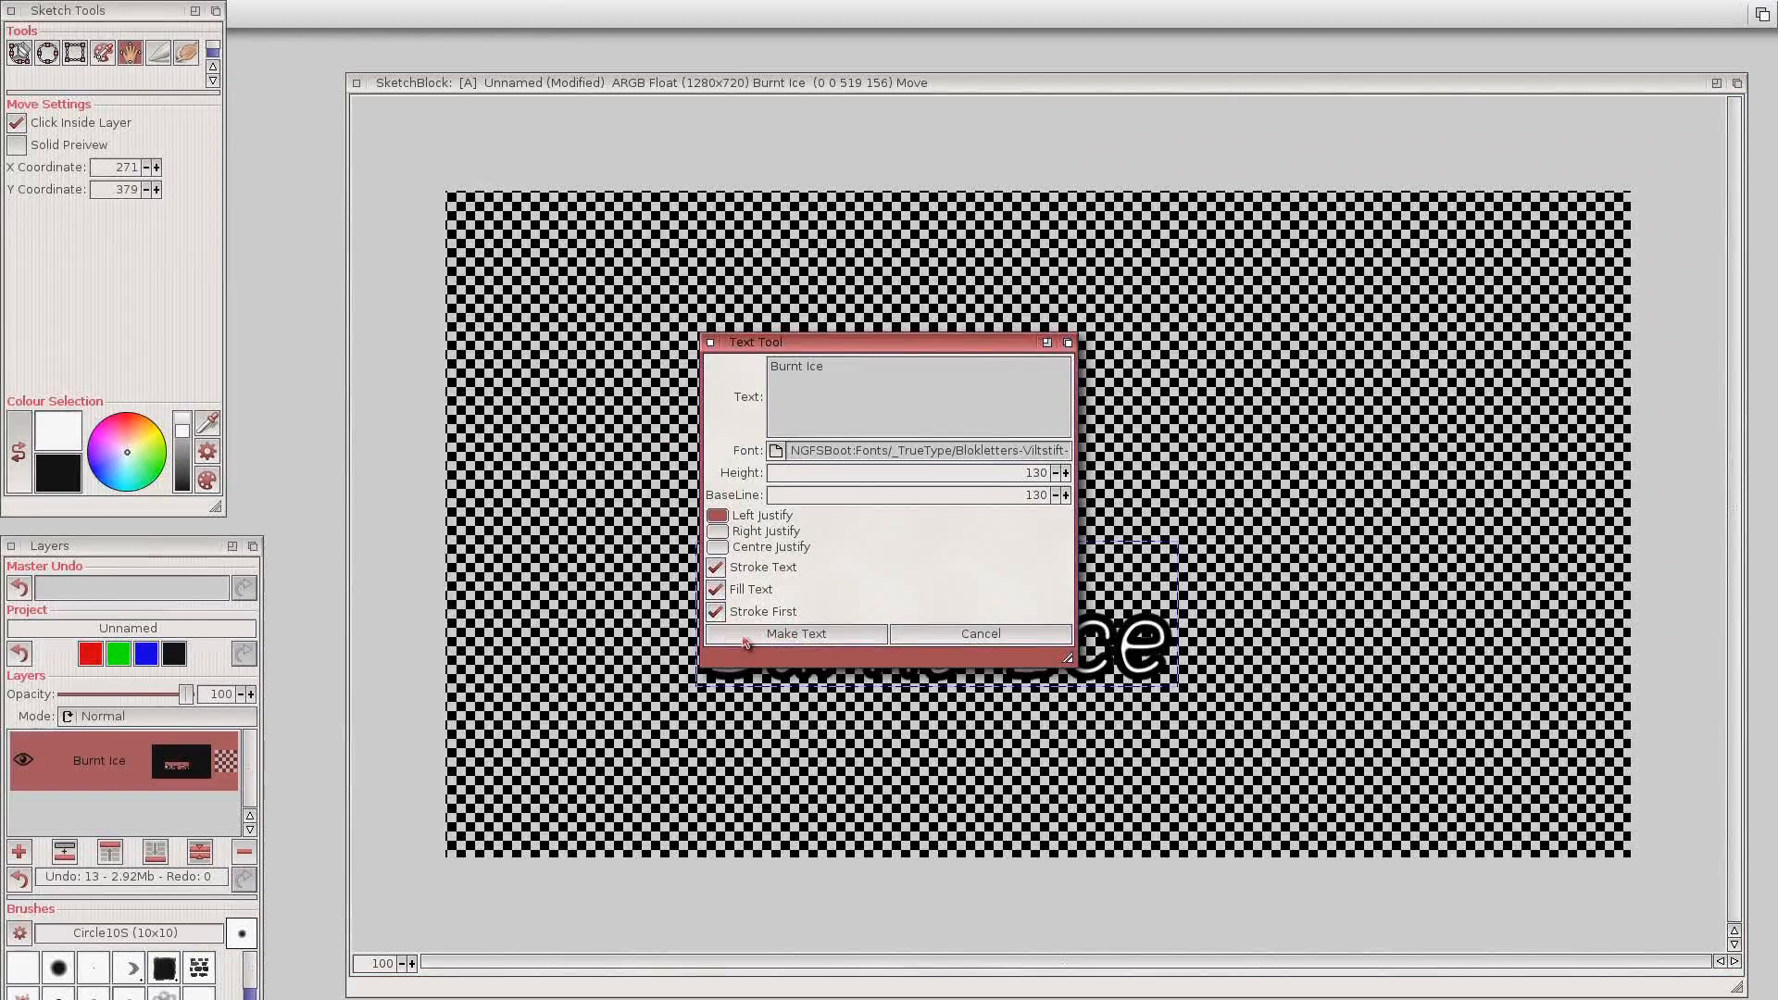
pyautogui.click(746, 642)
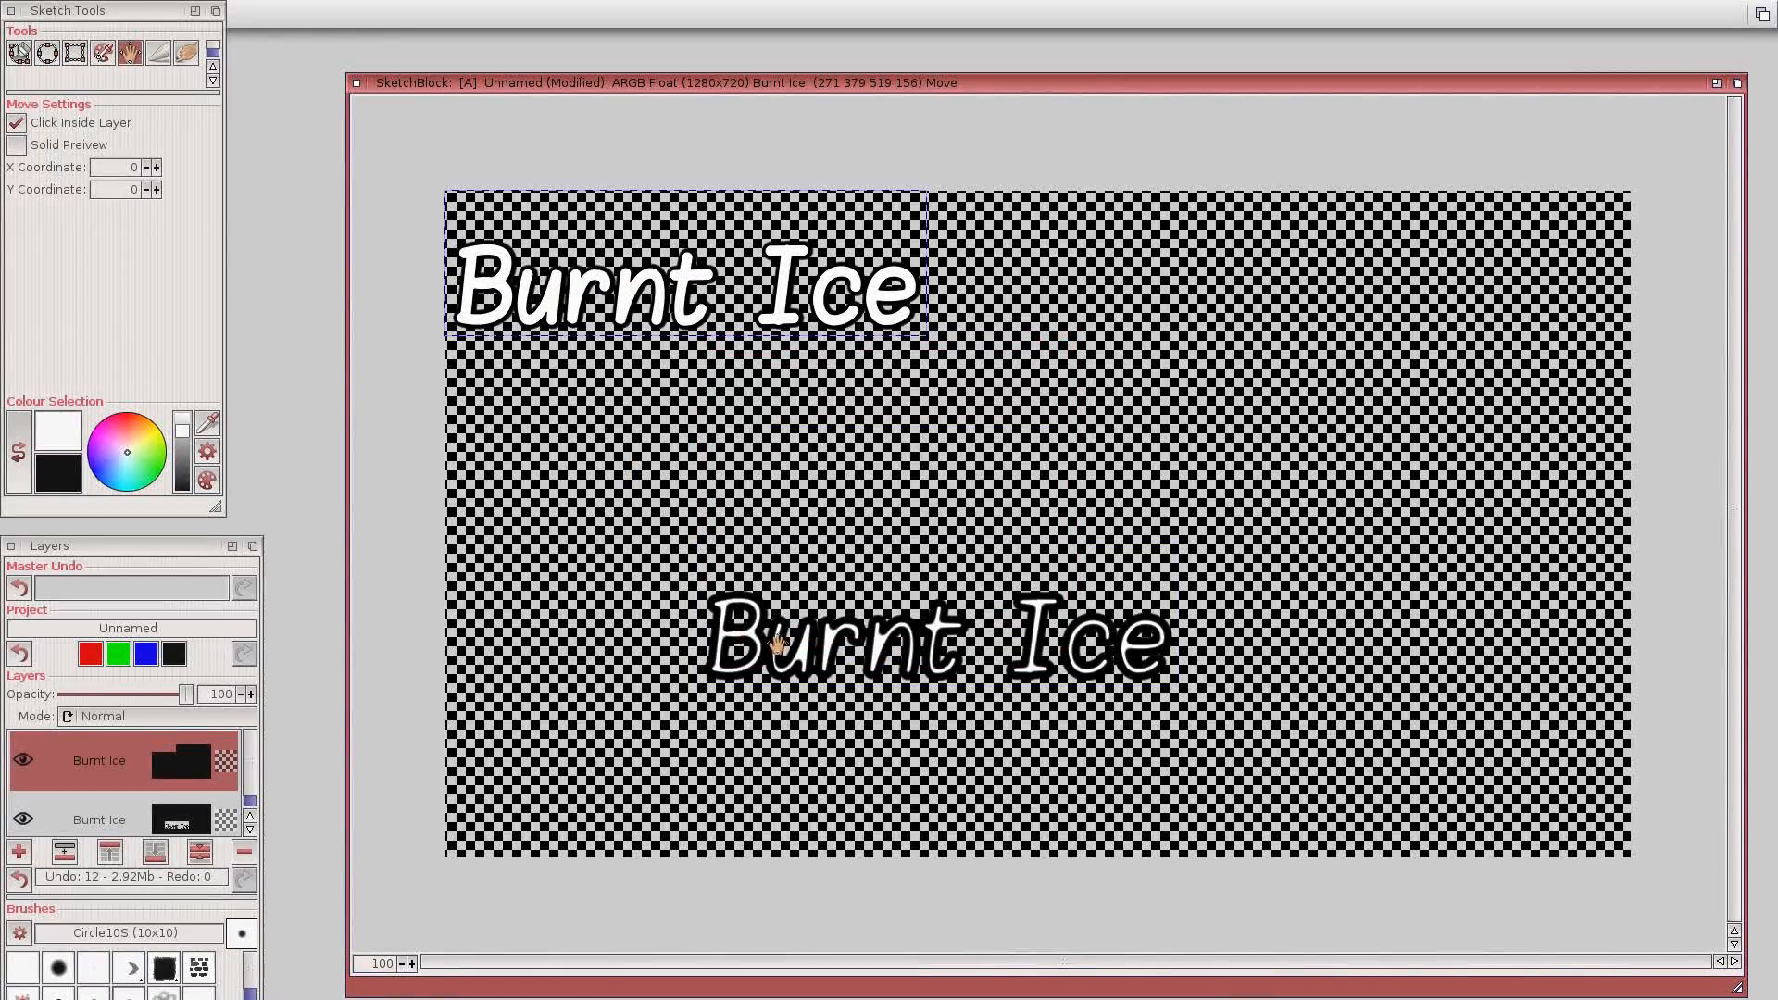
# Delete the older "Burnt Ice" layer and move the remaining text to the canvas's lower left, at about X 51, Y 440.
pyautogui.click(62, 829)
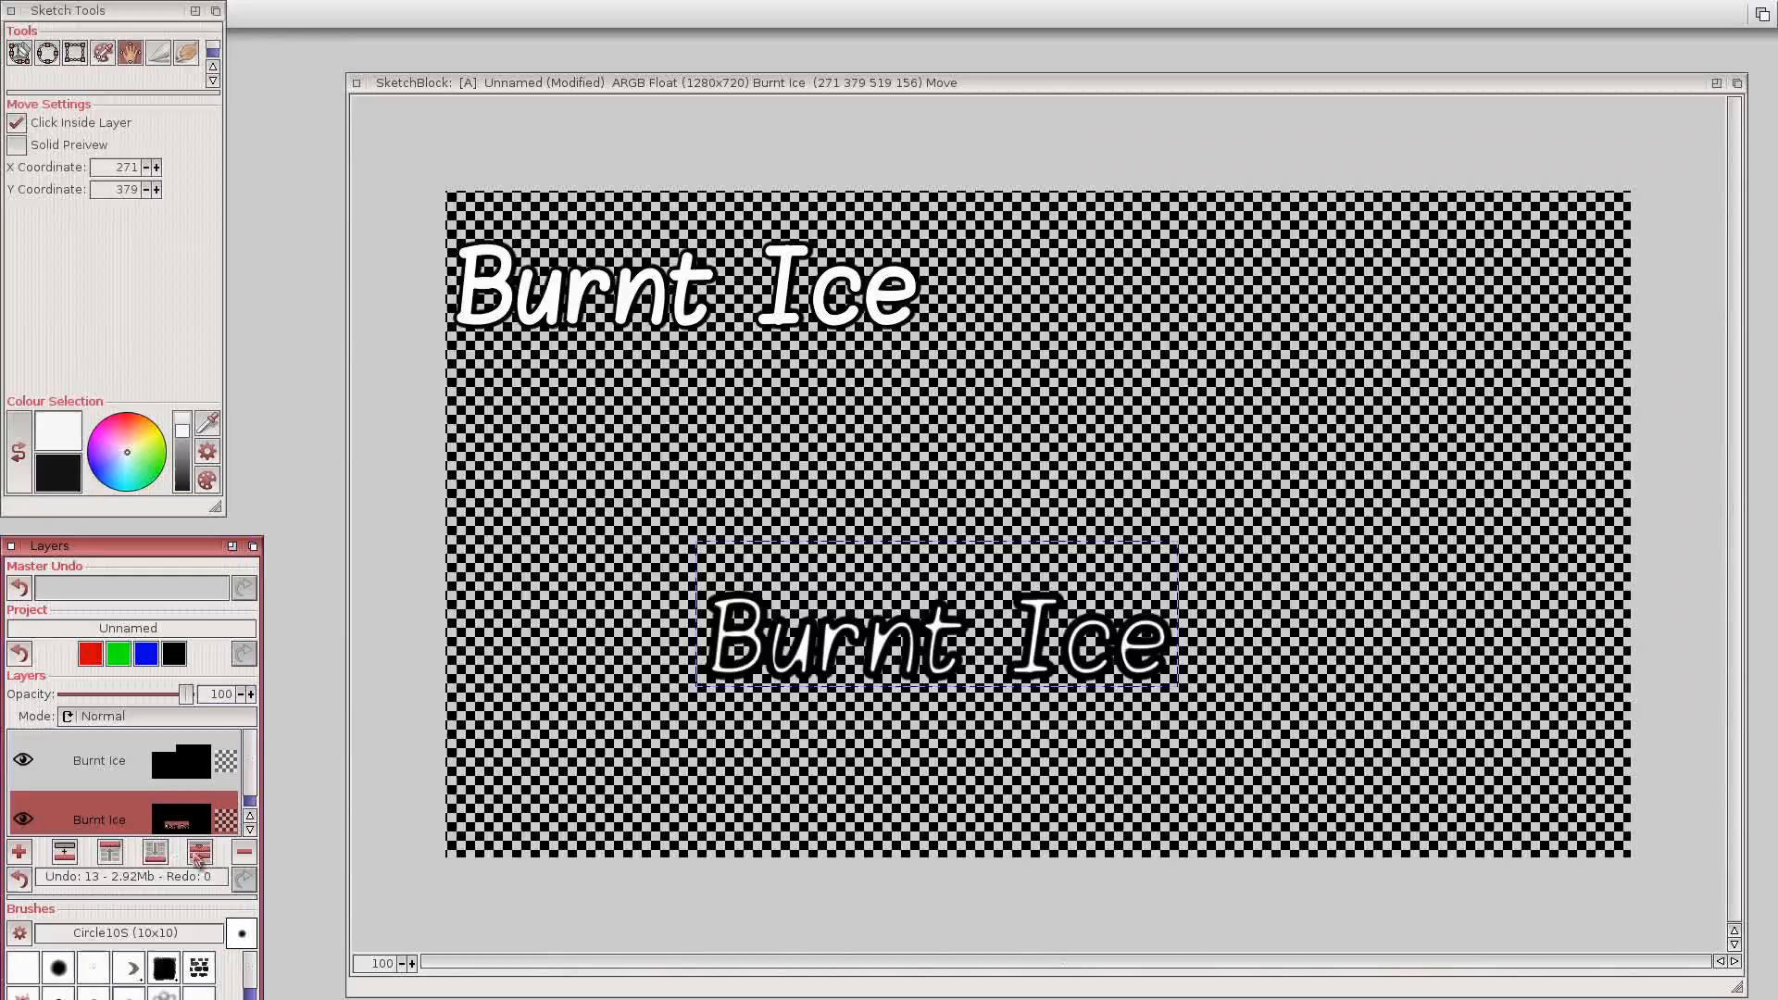
pyautogui.click(242, 851)
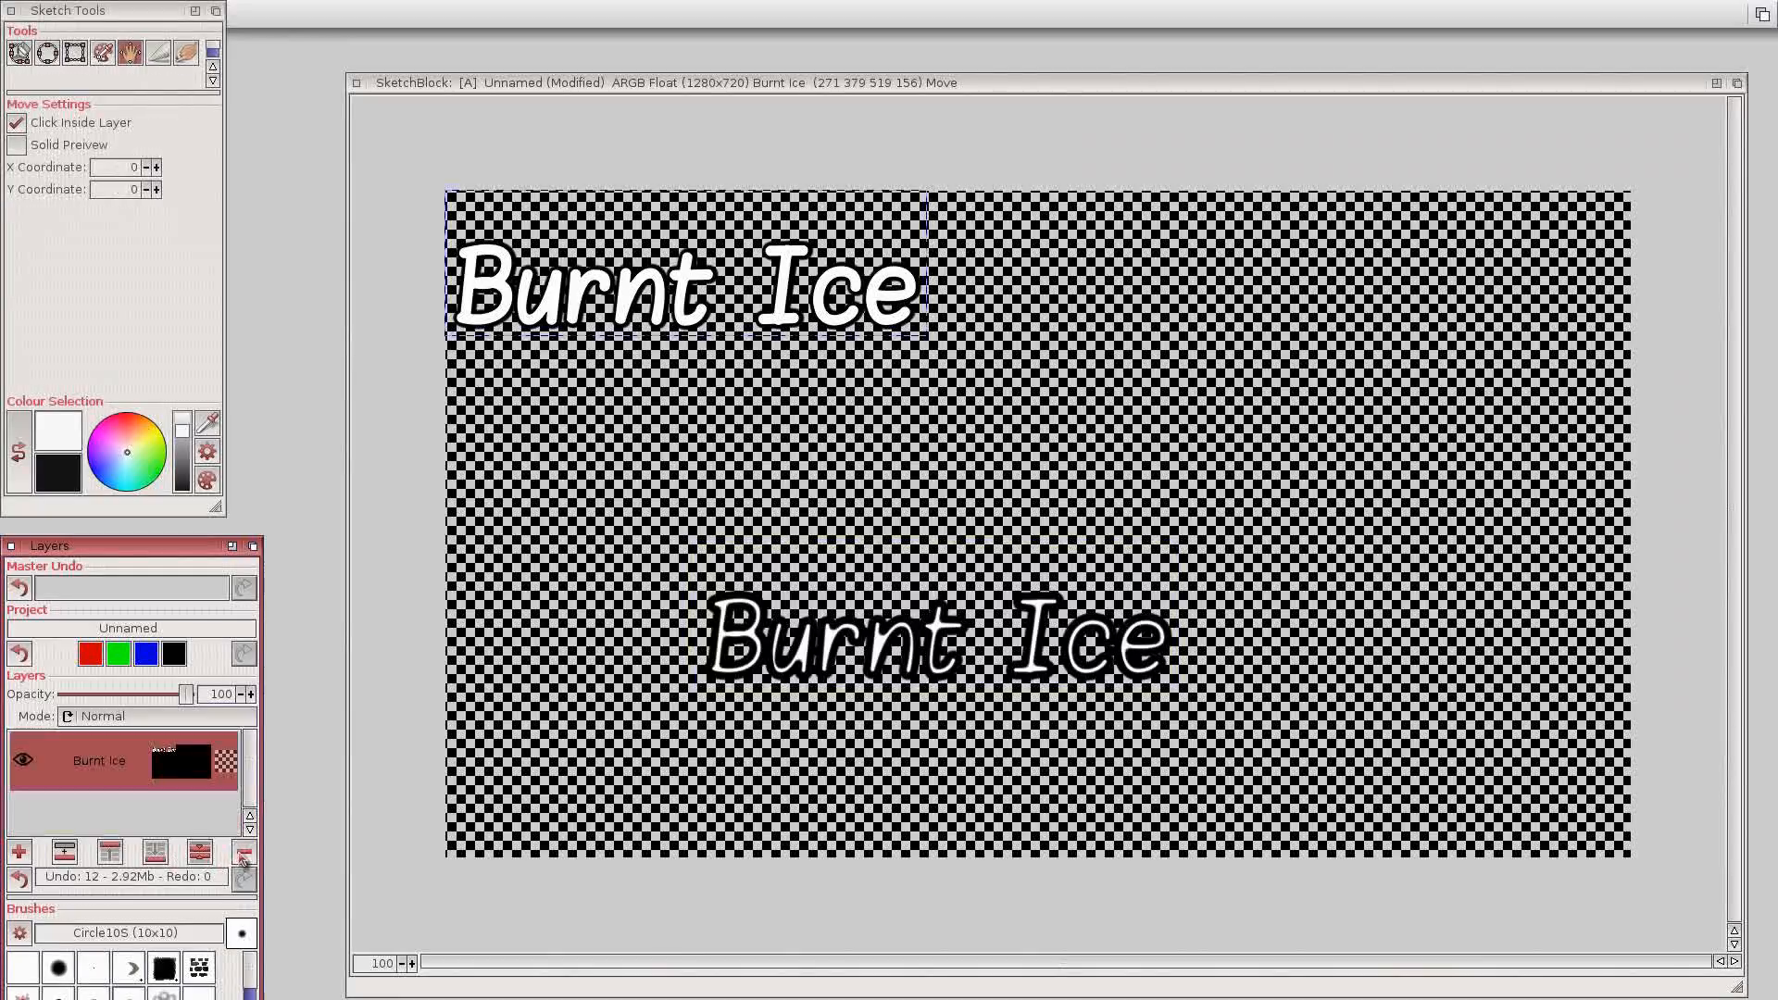
pyautogui.click(582, 84)
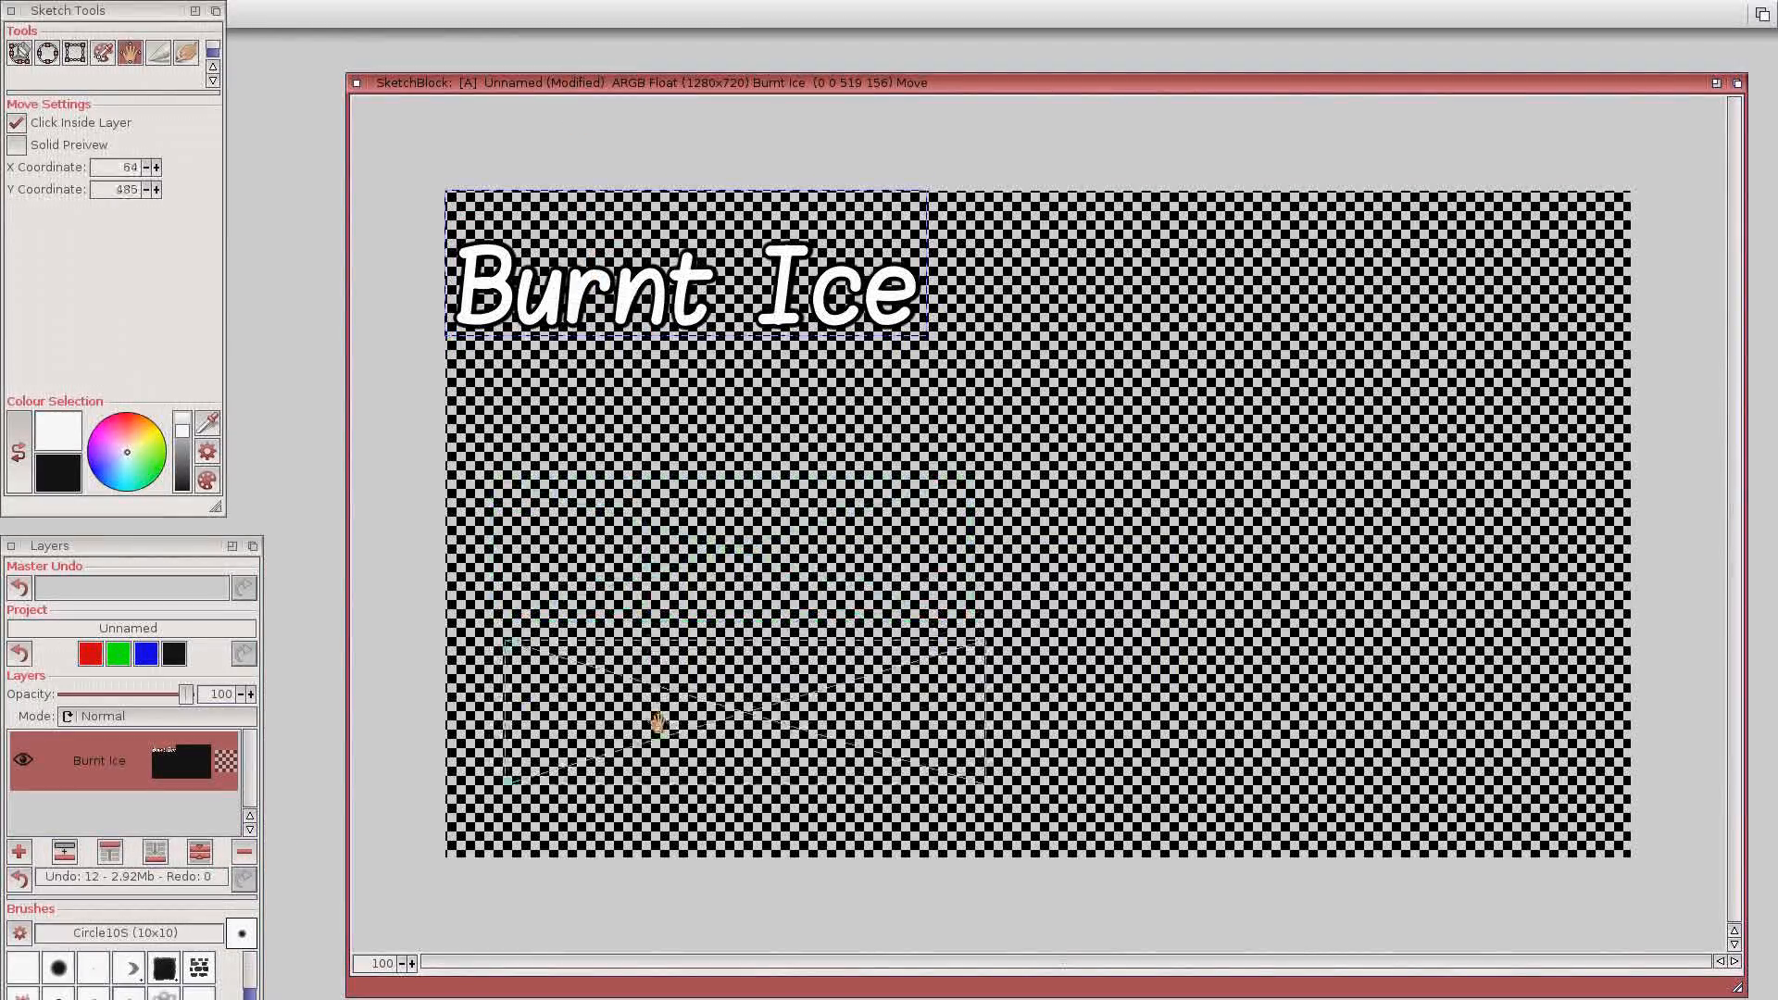
pyautogui.moveTo(657, 723); pyautogui.dragTo(646, 682)
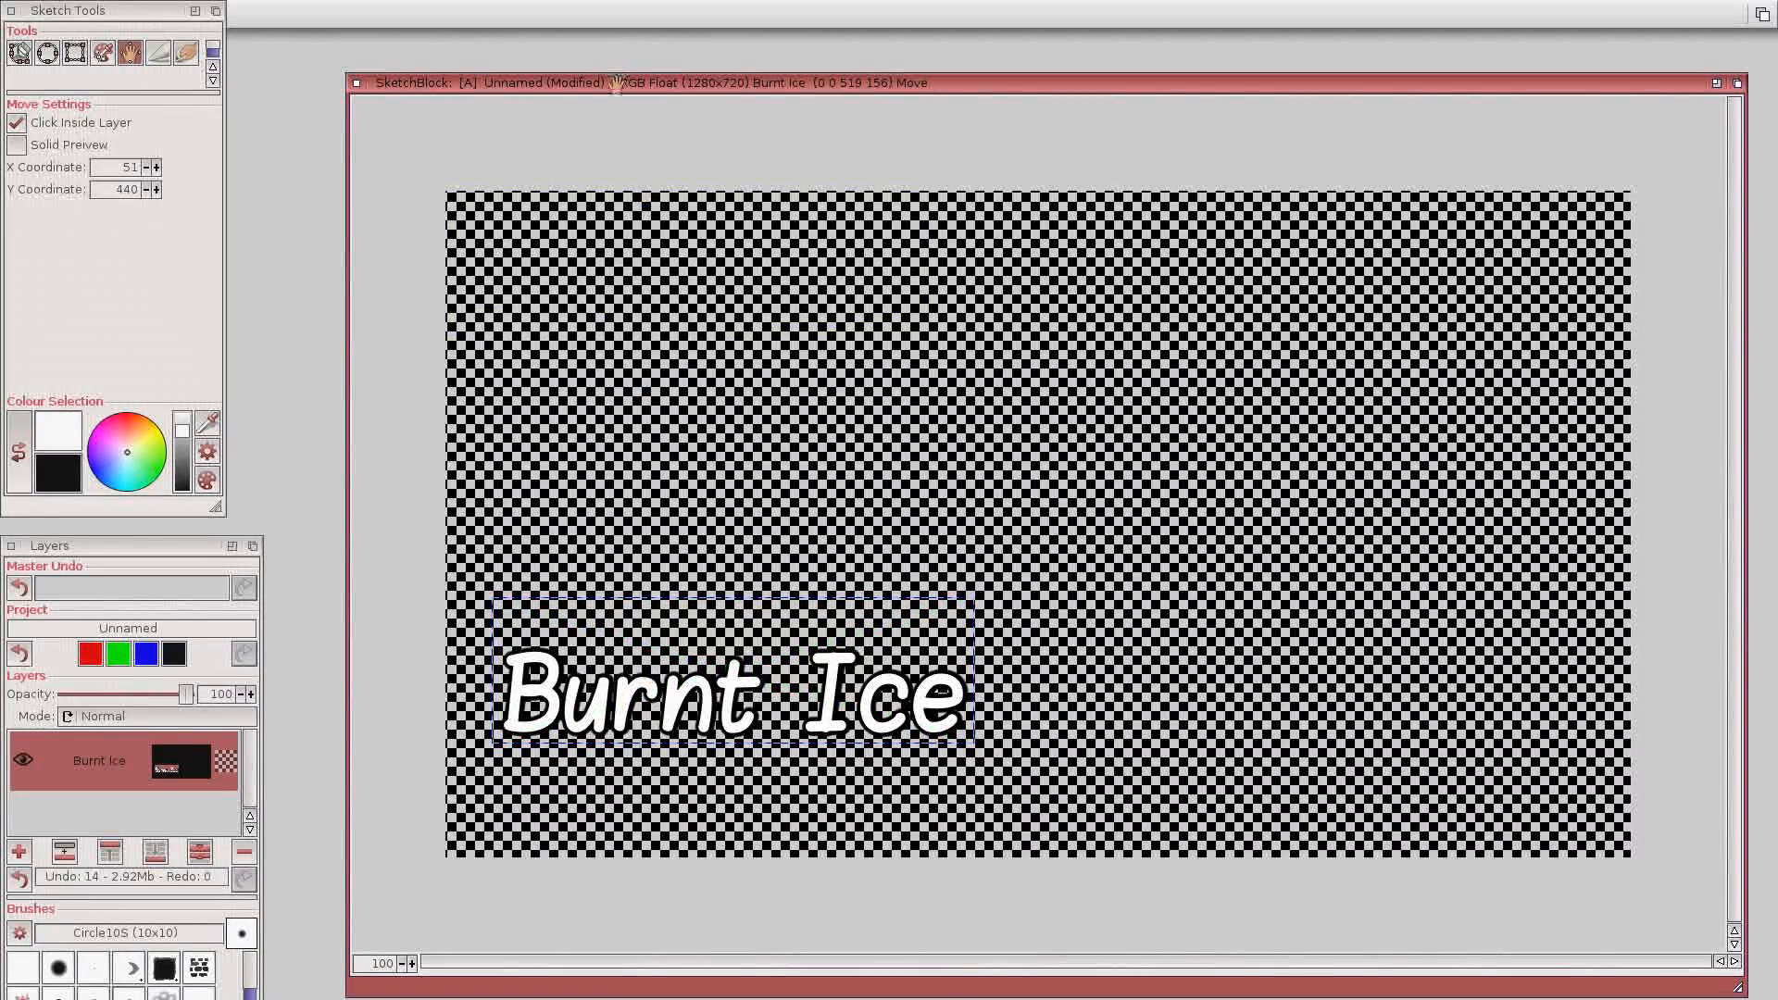
# Set the foreground colour to a bright red, keeping black as the background colour.
pyautogui.moveTo(615, 84); pyautogui.dragTo(594, 67)
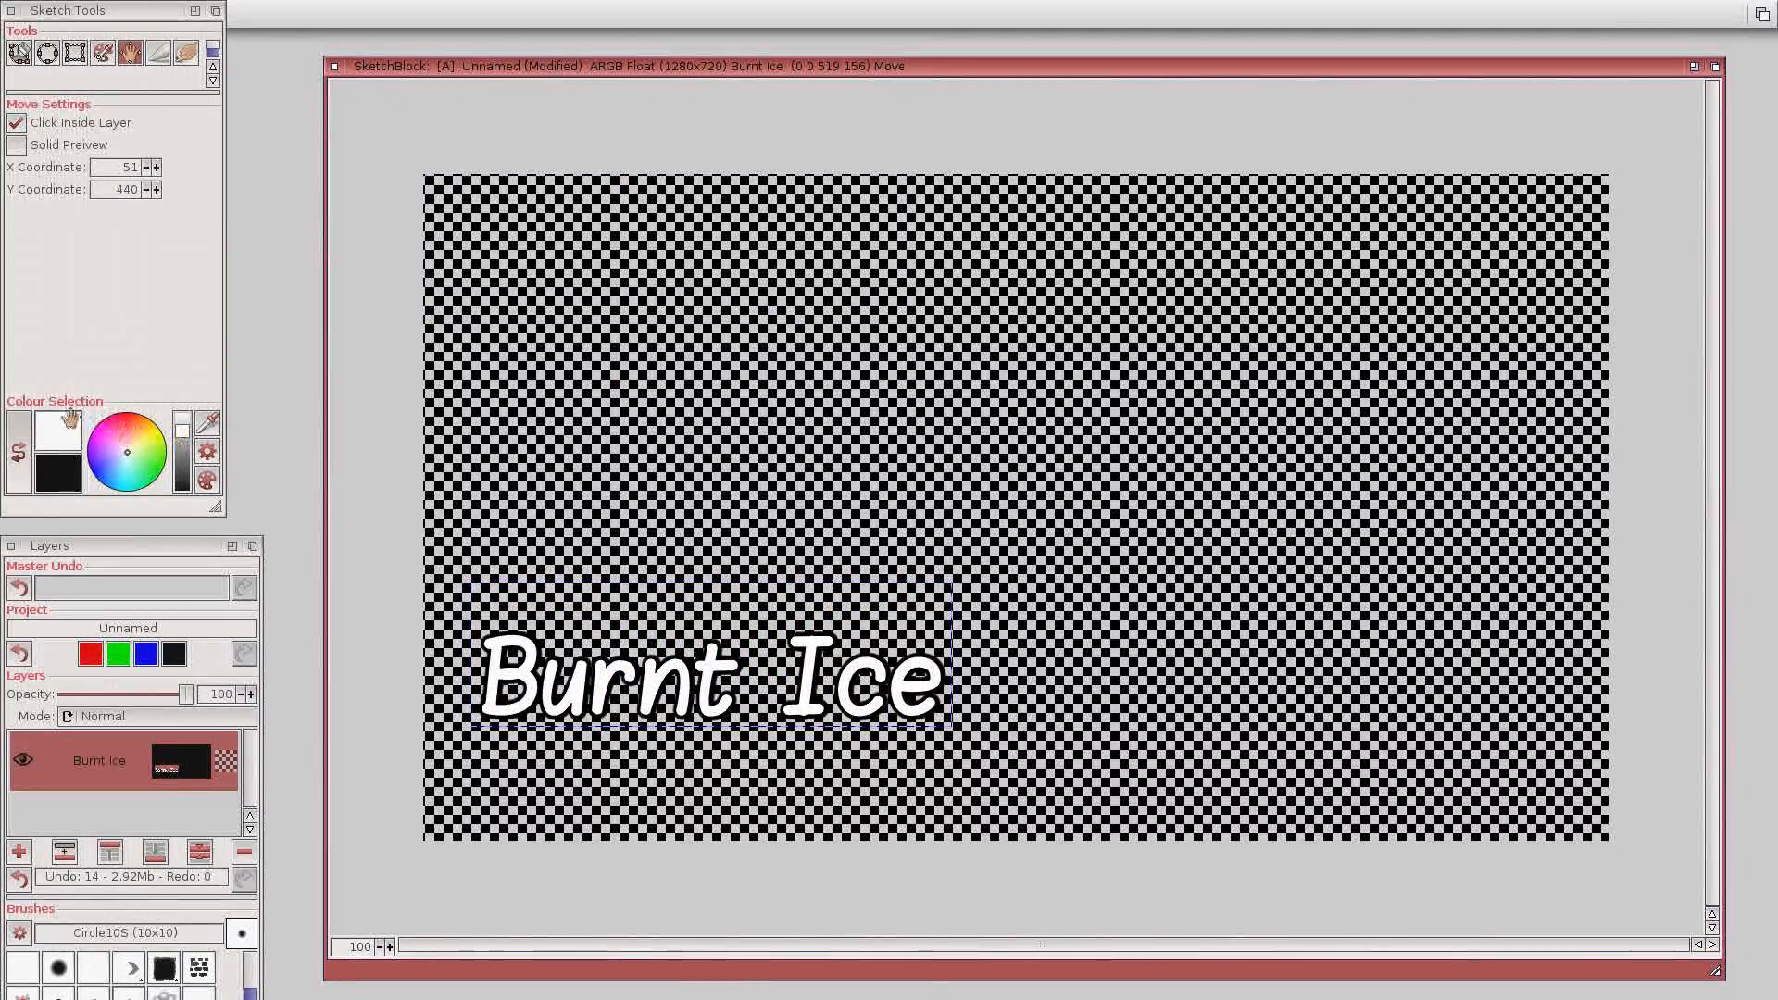
pyautogui.click(59, 420)
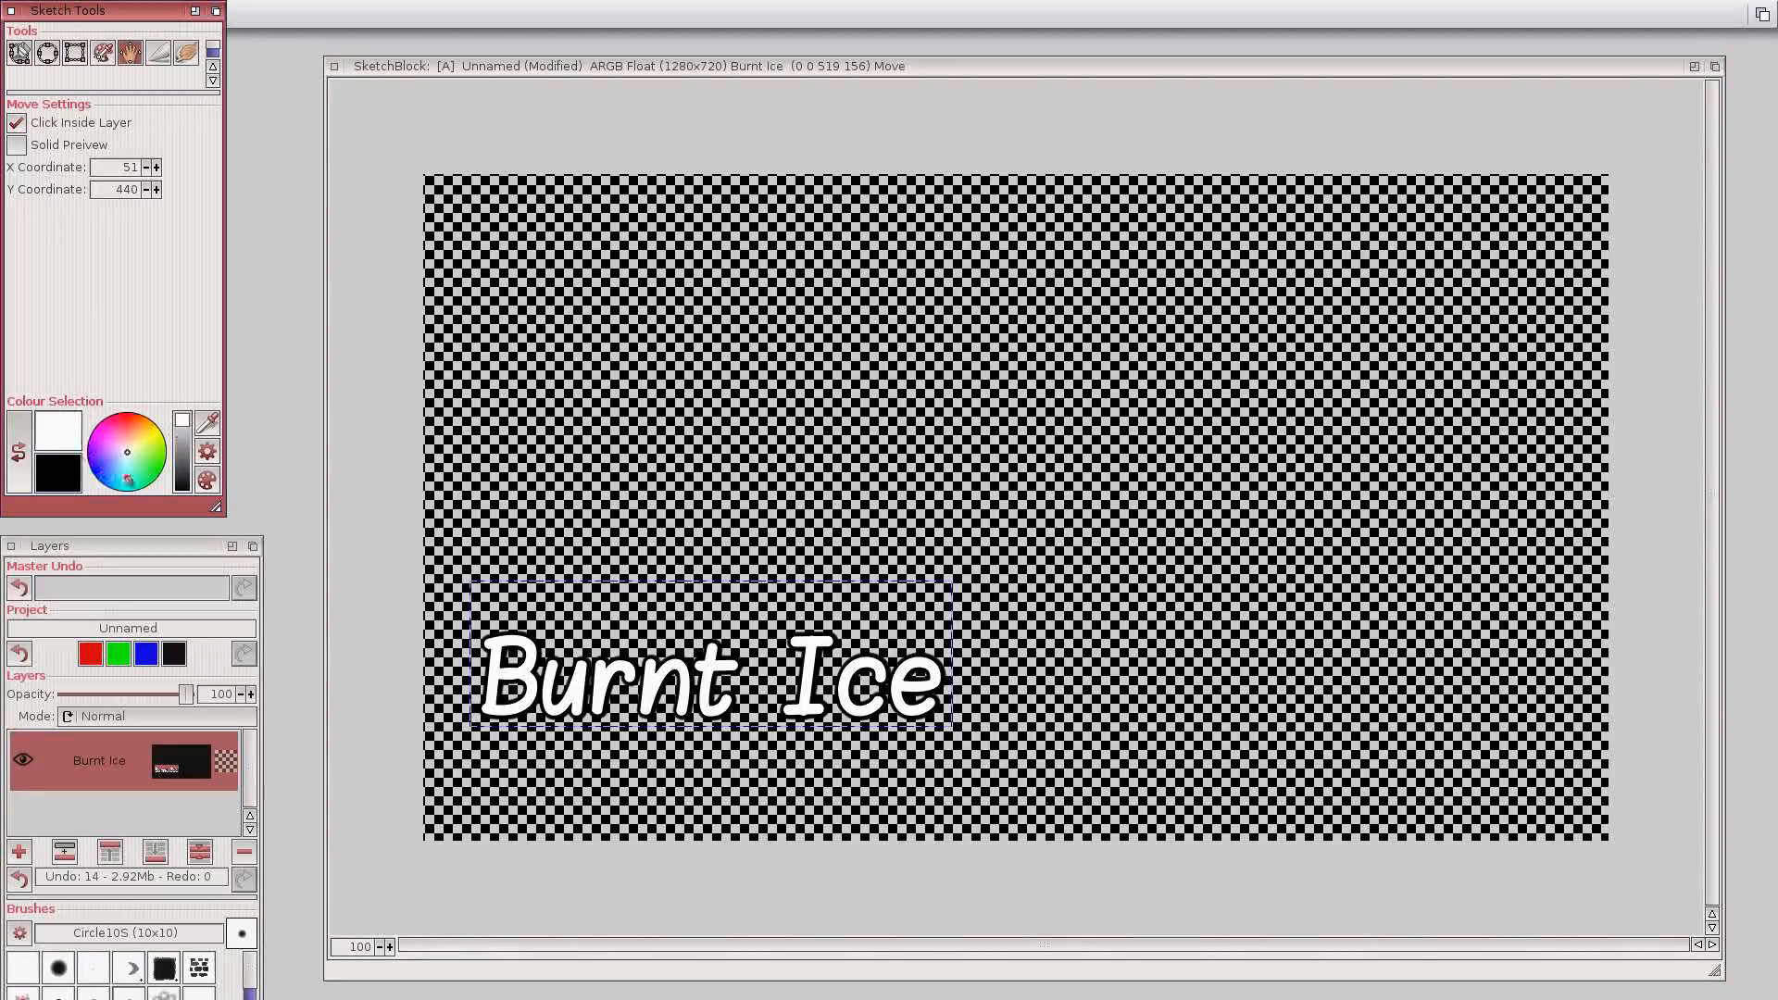
pyautogui.click(130, 426)
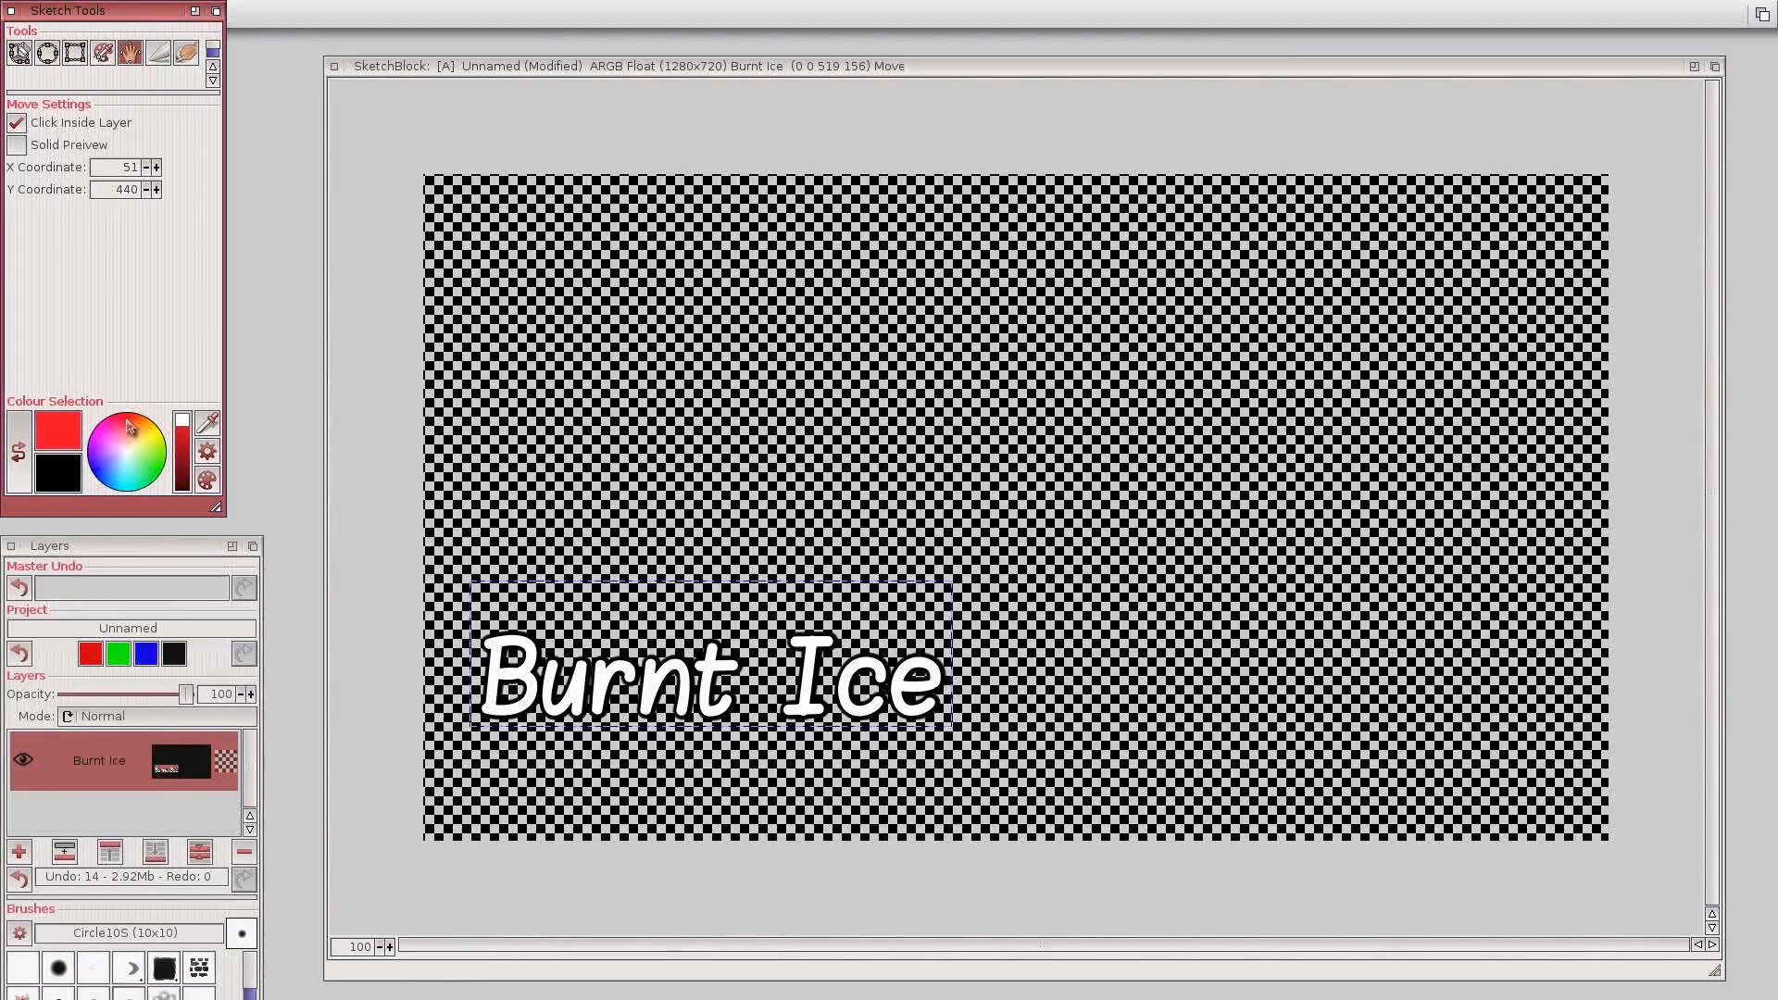
pyautogui.click(183, 443)
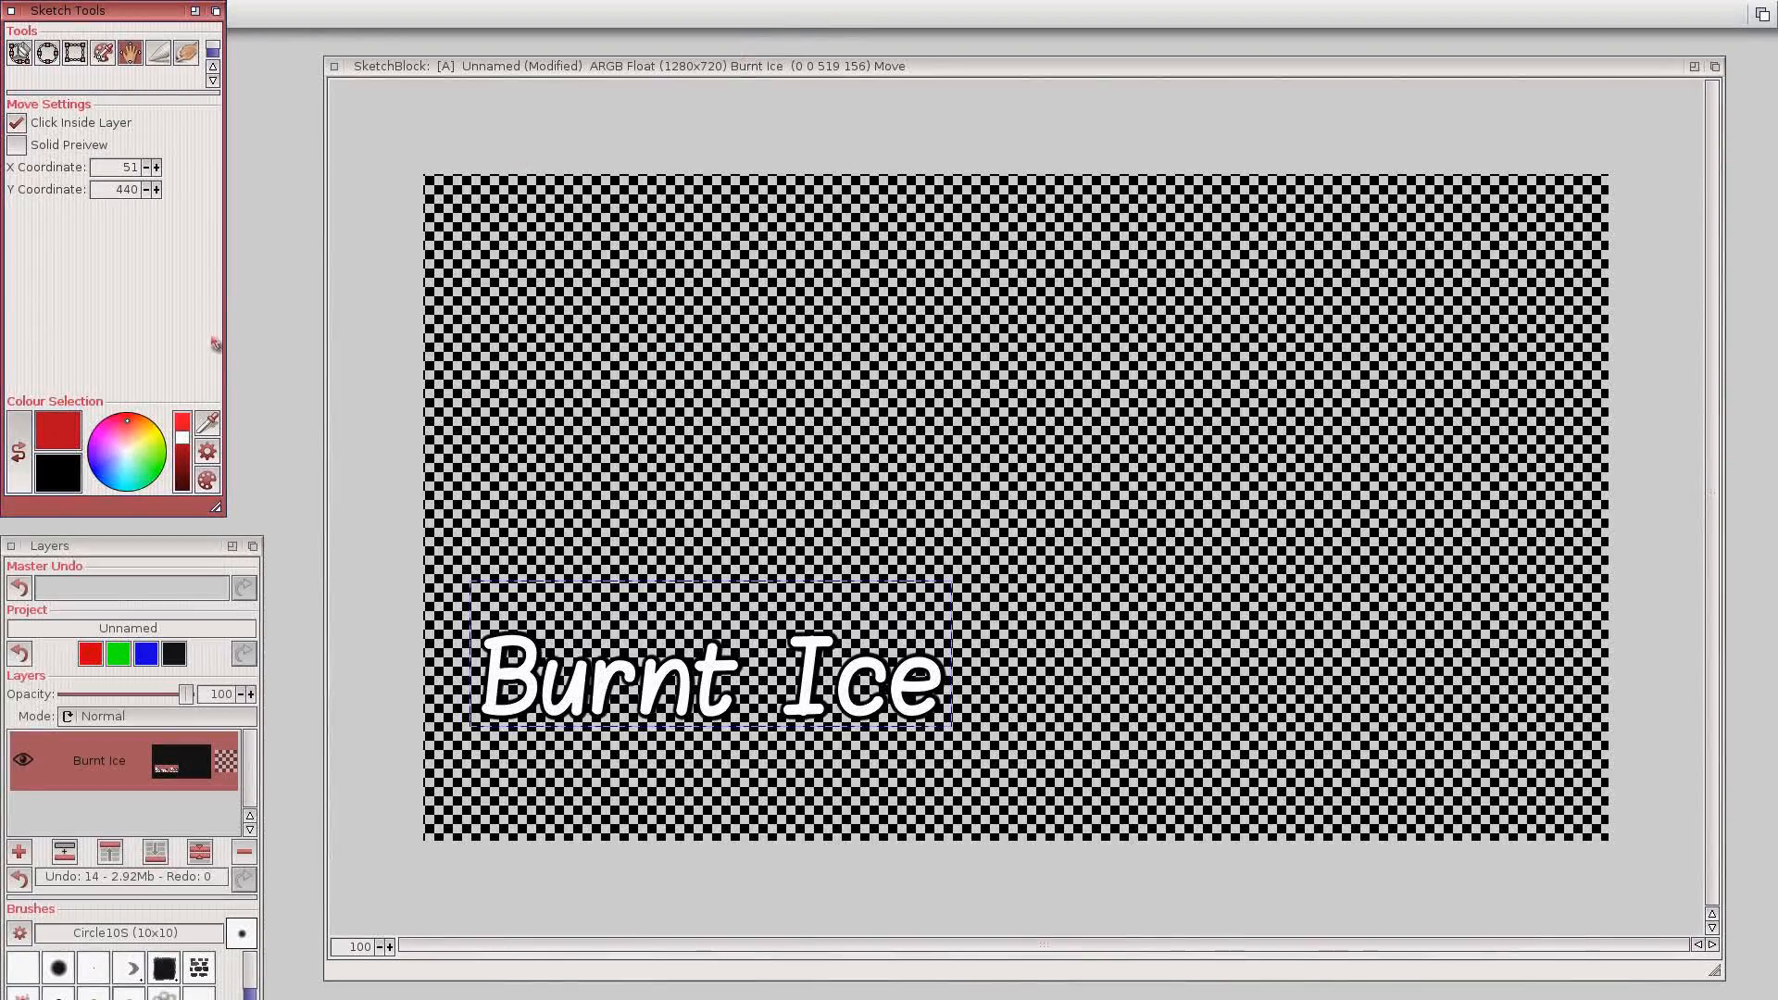
pyautogui.moveTo(182, 435); pyautogui.dragTo(182, 430)
# Start a new text layer and replace its text with "Postcard Blues - The Wedgewood Rooms 2016".
pyautogui.click(699, 73)
pyautogui.moveTo(699, 72)
pyautogui.mouseDown(button='right')
pyautogui.moveTo(310, 7)
pyautogui.moveTo(298, 115)
pyautogui.moveTo(362, 205)
pyautogui.mouseUp(button='right')
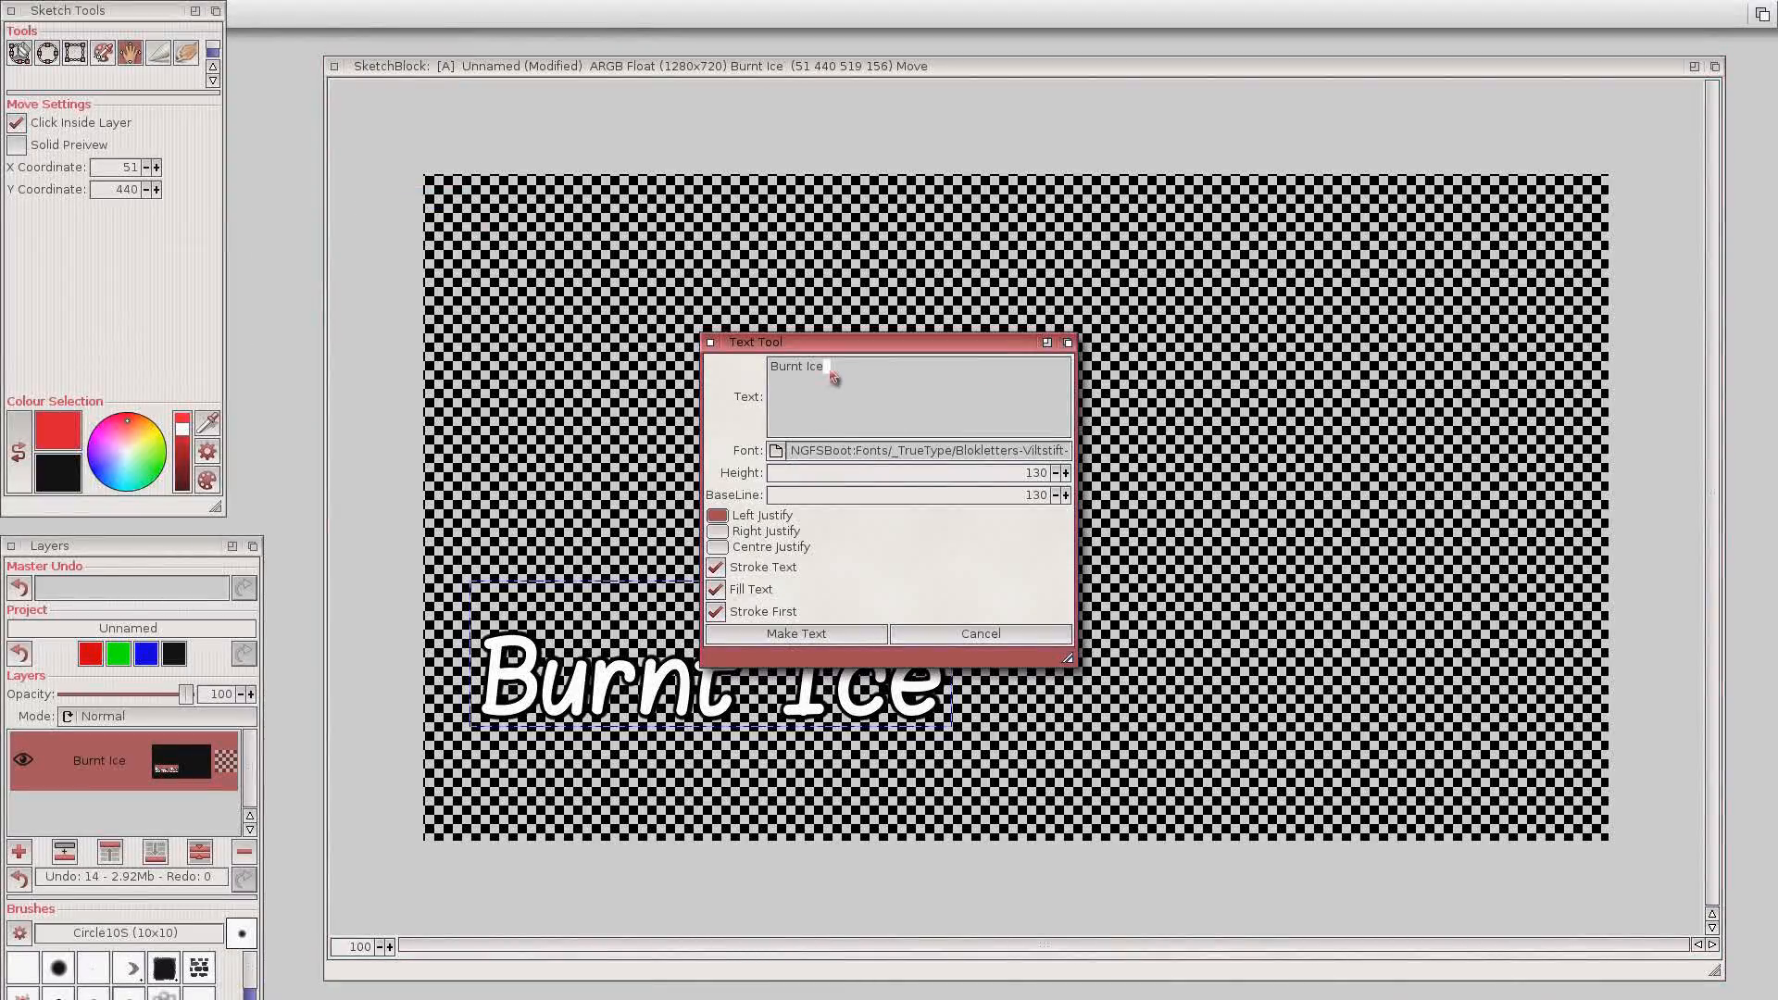
pyautogui.press('BackSpace')
pyautogui.press('BackSpace')
pyautogui.press('BackSpace')
pyautogui.press('BackSpace')
pyautogui.press('BackSpace')
pyautogui.press('BackSpace')
pyautogui.press('BackSpace')
pyautogui.press('BackSpace')
pyautogui.press('BackSpace')
pyautogui.write('Po0stcard')
pyautogui.press('BackSpace')
pyautogui.write('- The Wwedge')
pyautogui.press('Left')
pyautogui.press('Left')
pyautogui.press('Left')
pyautogui.press('Left')
pyautogui.press('Left')
pyautogui.write('W')
pyautogui.press('Delete')
pyautogui.press('Right')
pyautogui.press('Right')
pyautogui.press('Right')
pyautogui.press('Right')
pyautogui.write('wood Roms')
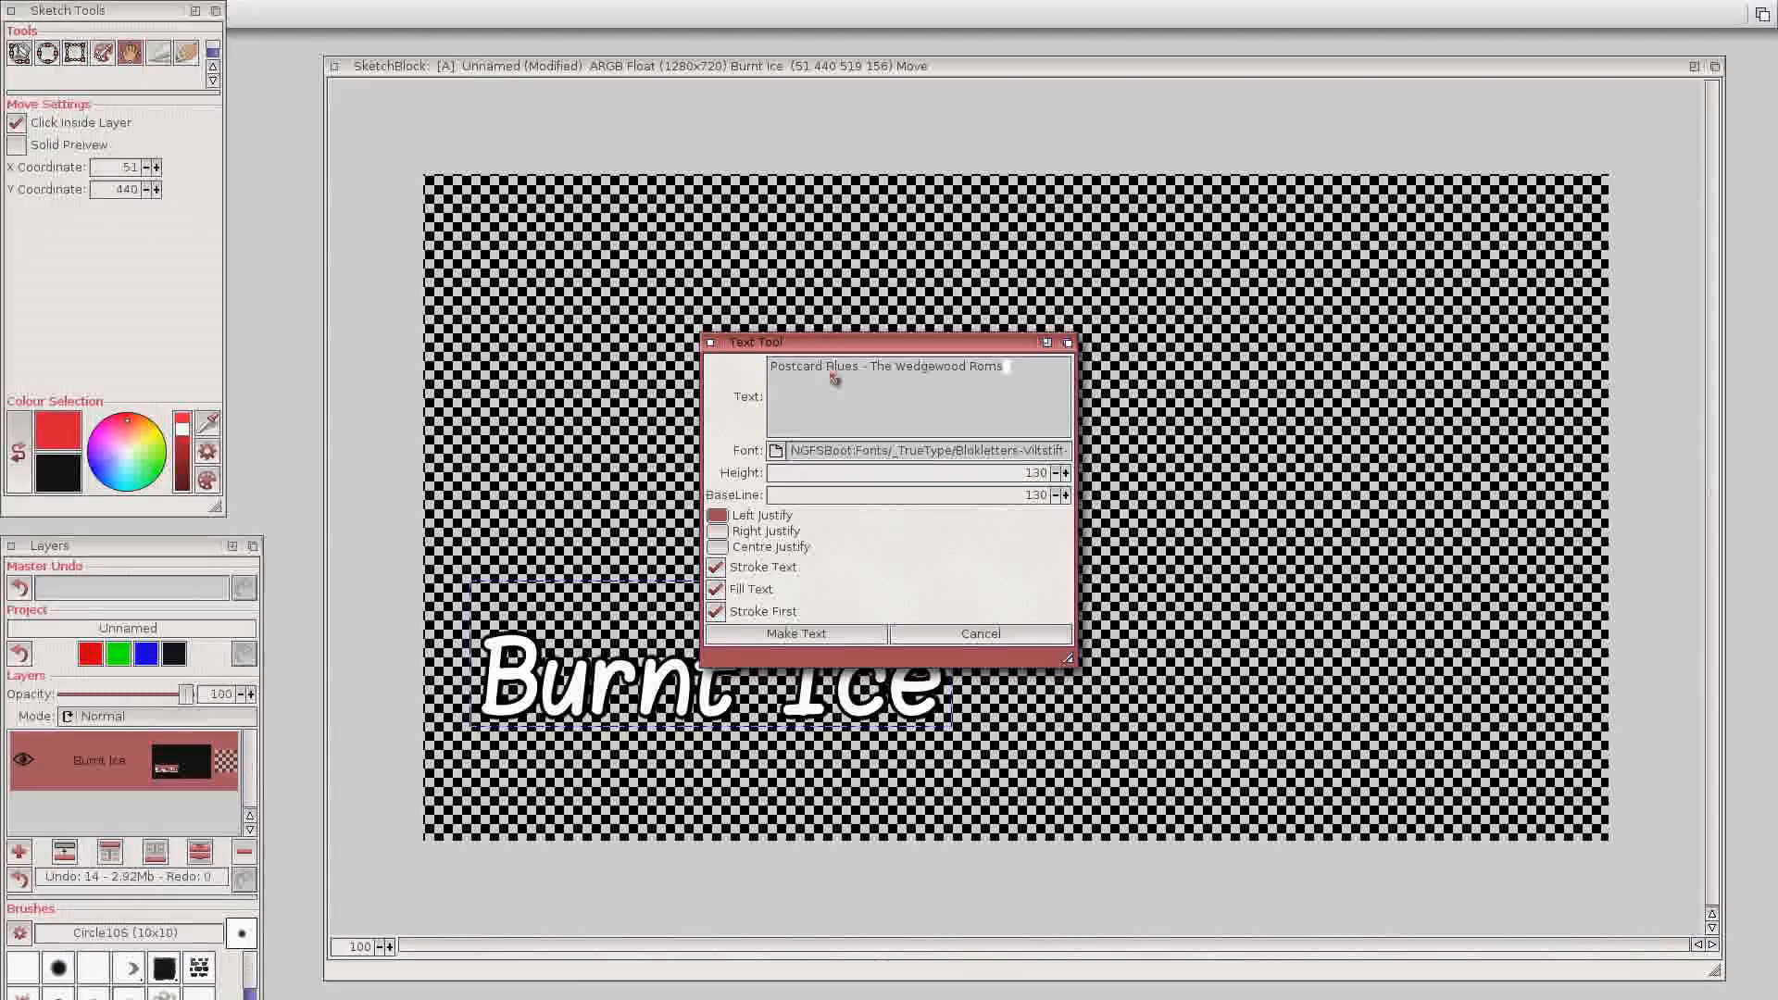
pyautogui.press('BackSpace')
pyautogui.press('BackSpace')
pyautogui.write('o')
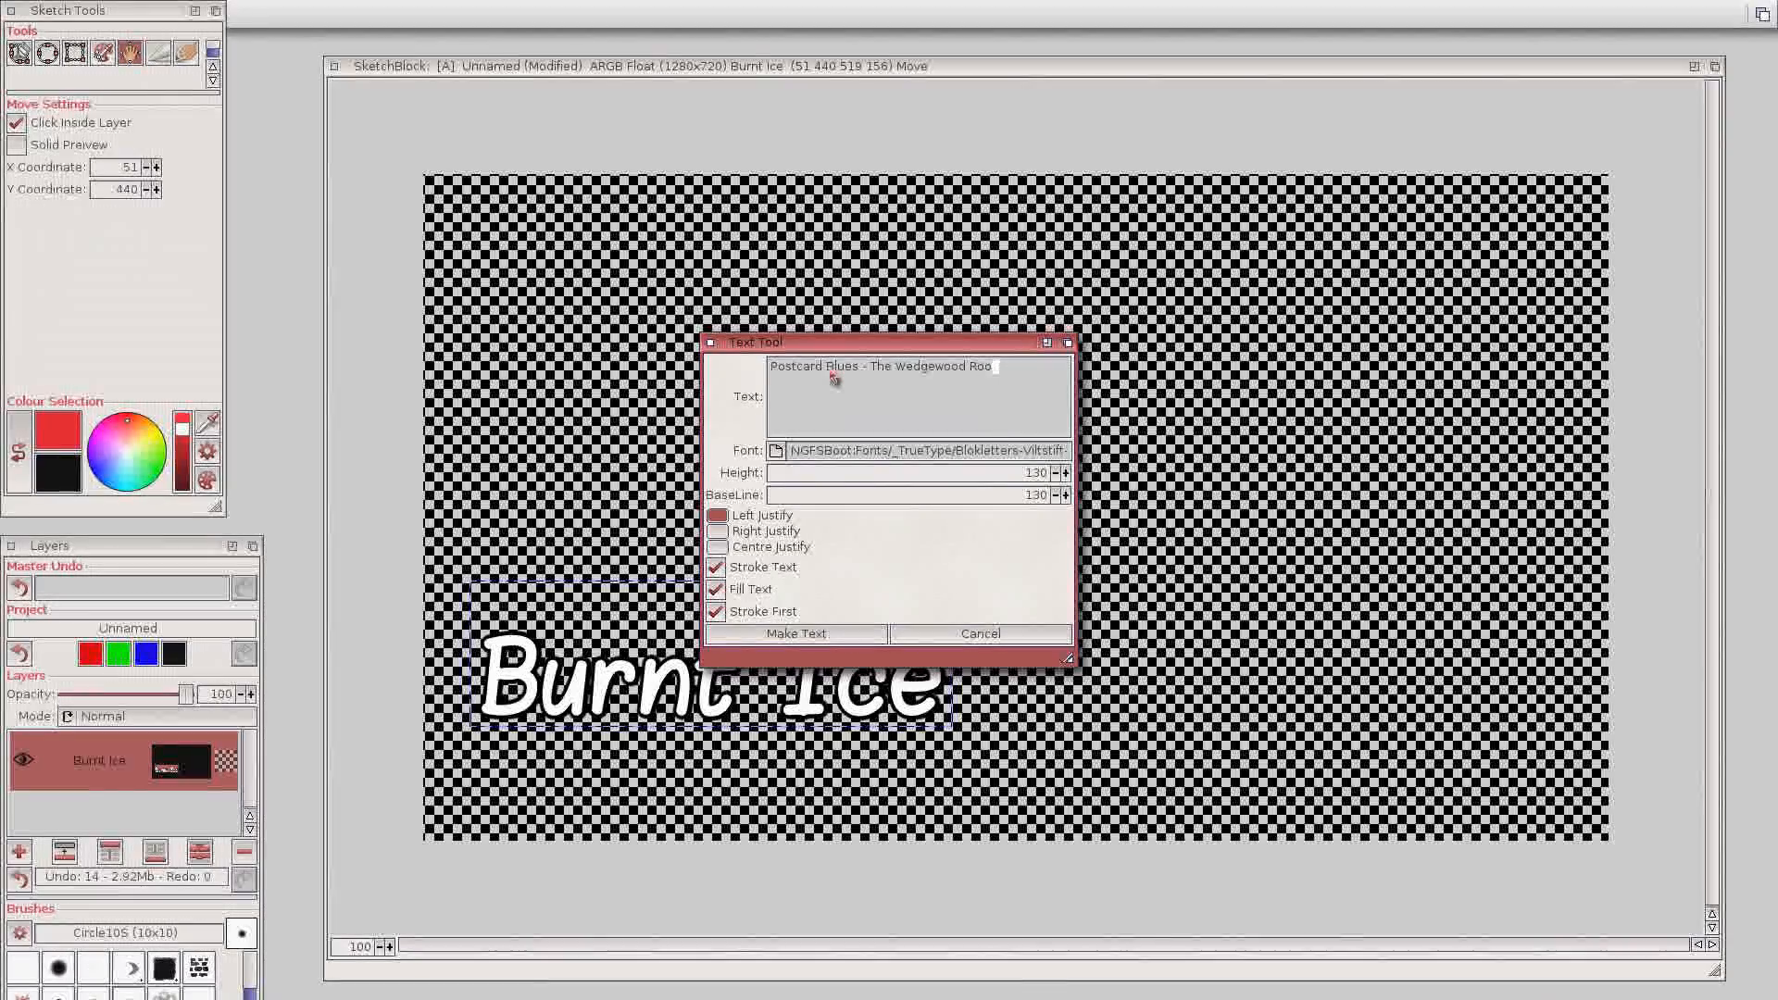
pyautogui.write('ms 2016')
# Create the text with height and baseline 100, and move it below "Burnt Ice" to about X 57, Y 569.
pyautogui.doubleClick(1032, 474)
pyautogui.write('100')
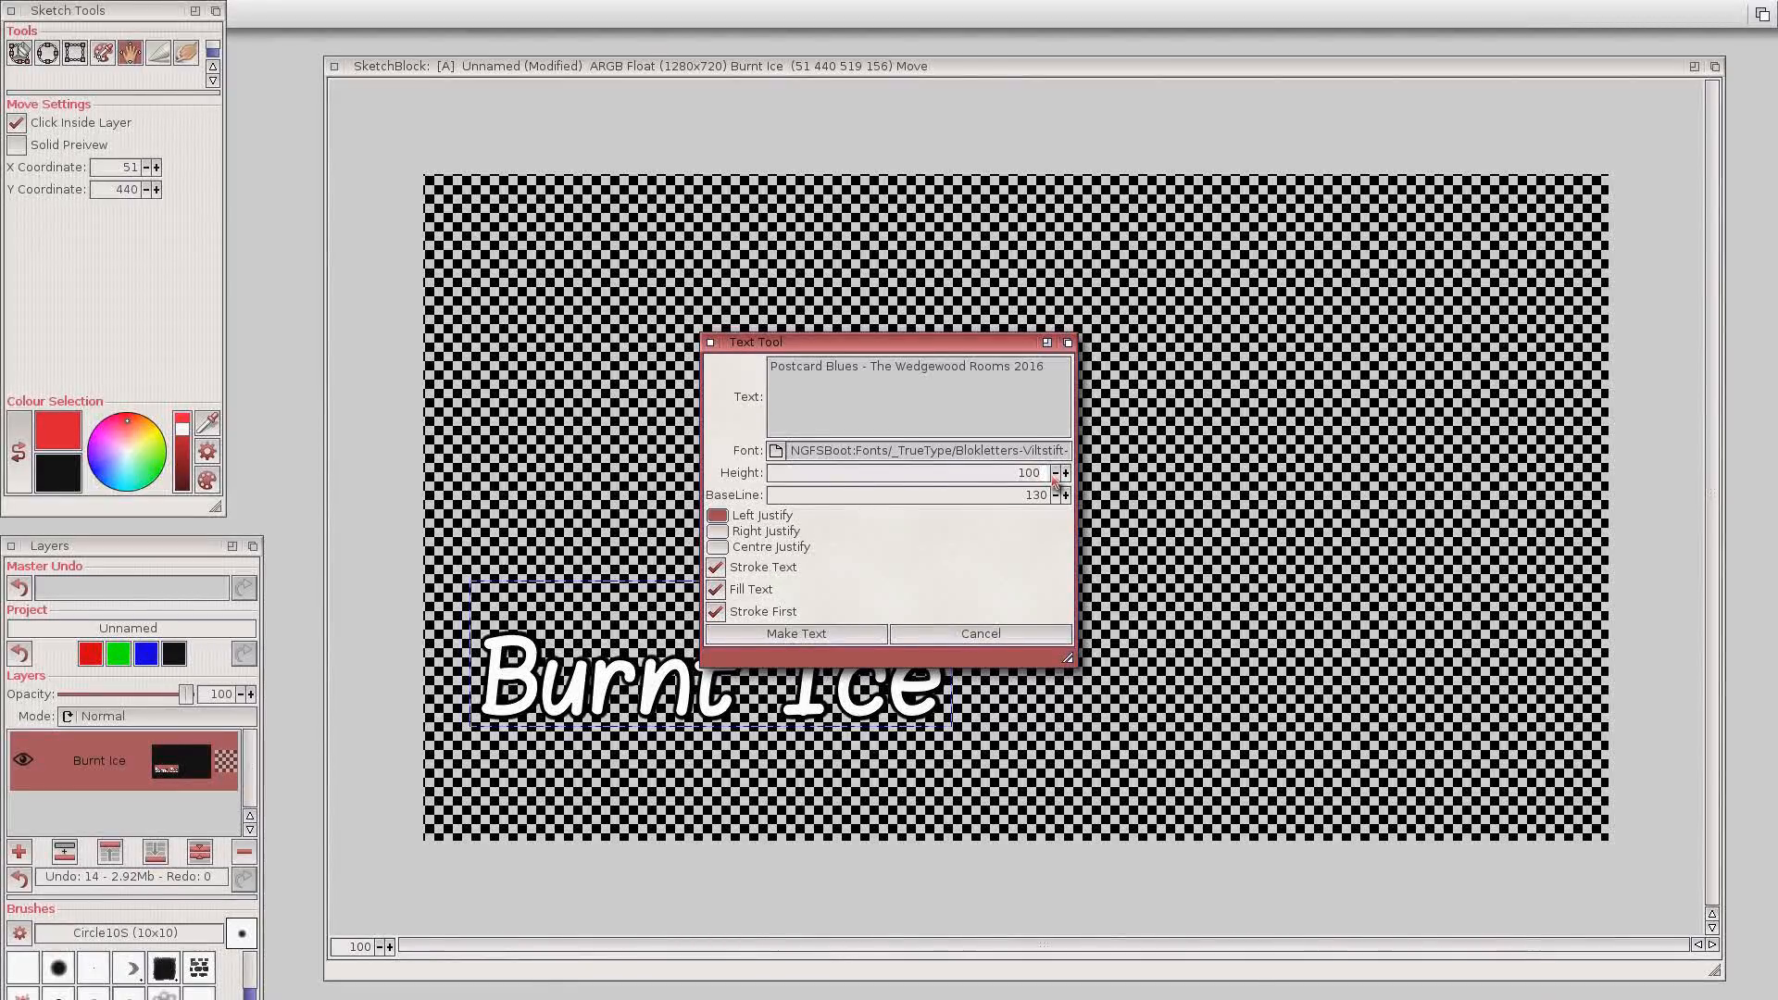
pyautogui.doubleClick(1035, 499)
pyautogui.write('100')
pyautogui.click(757, 637)
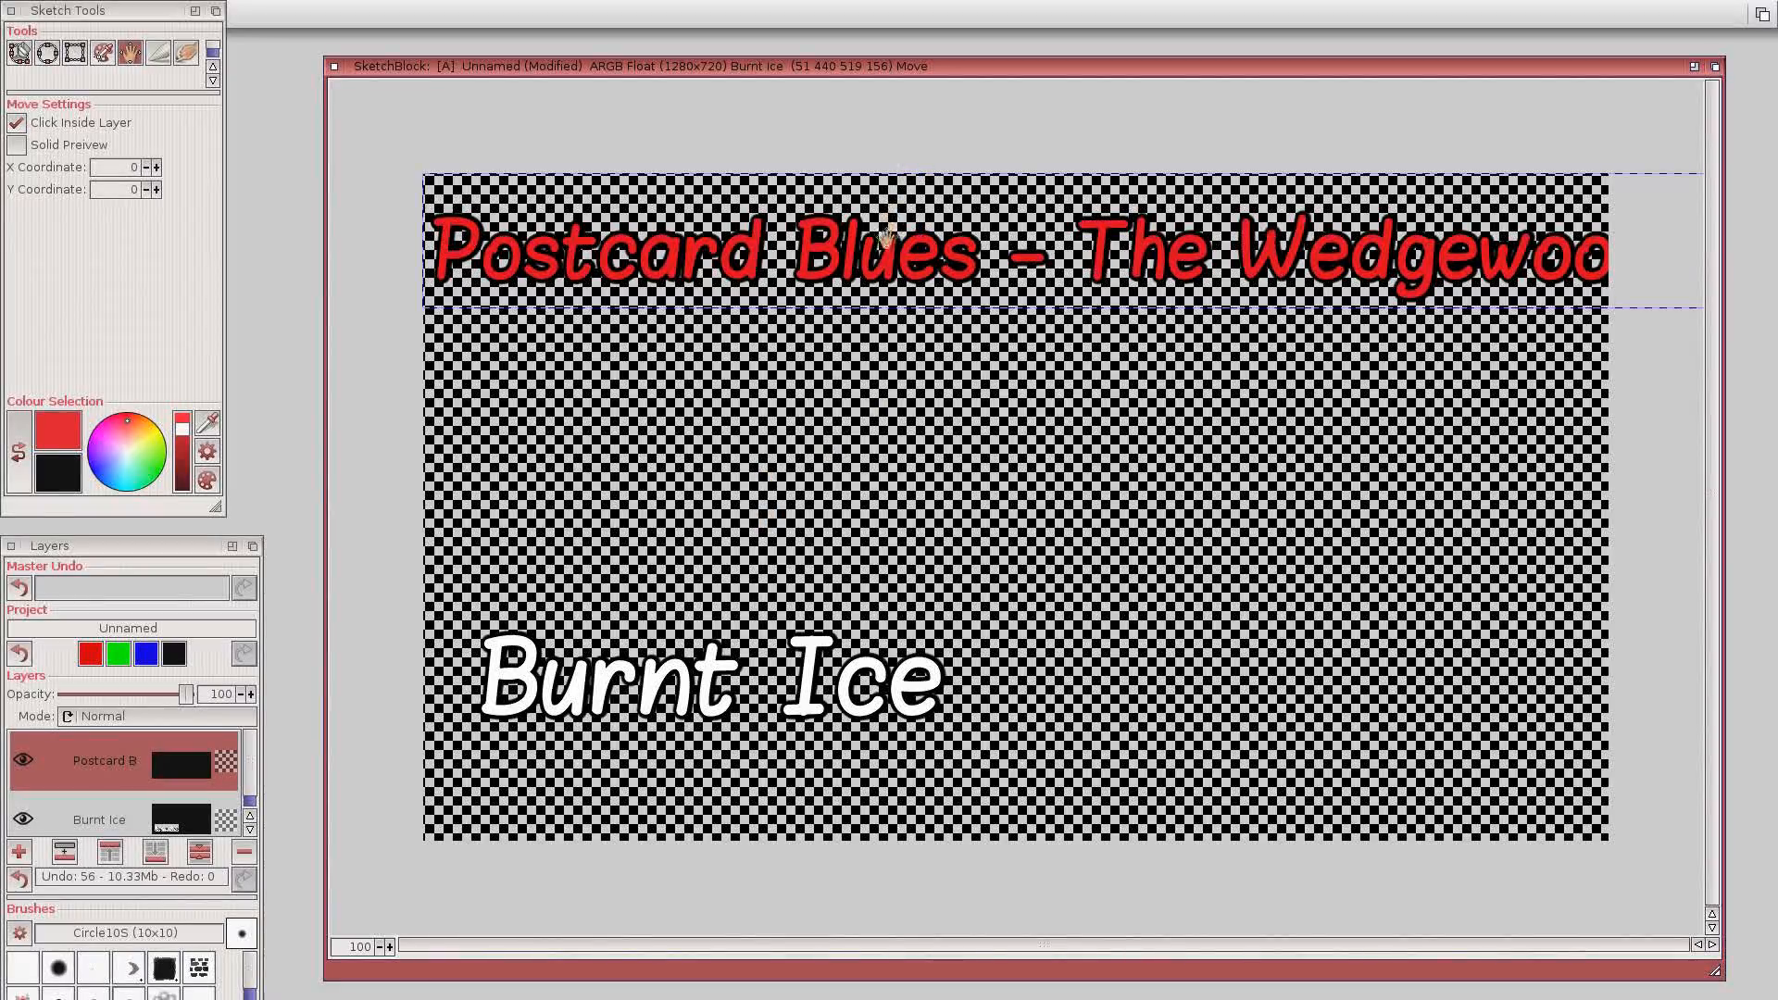
pyautogui.moveTo(886, 239); pyautogui.dragTo(895, 674)
pyautogui.moveTo(899, 771)
pyautogui.mouseDown()
pyautogui.moveTo(903, 732)
pyautogui.moveTo(904, 765)
pyautogui.moveTo(933, 765)
pyautogui.mouseUp()
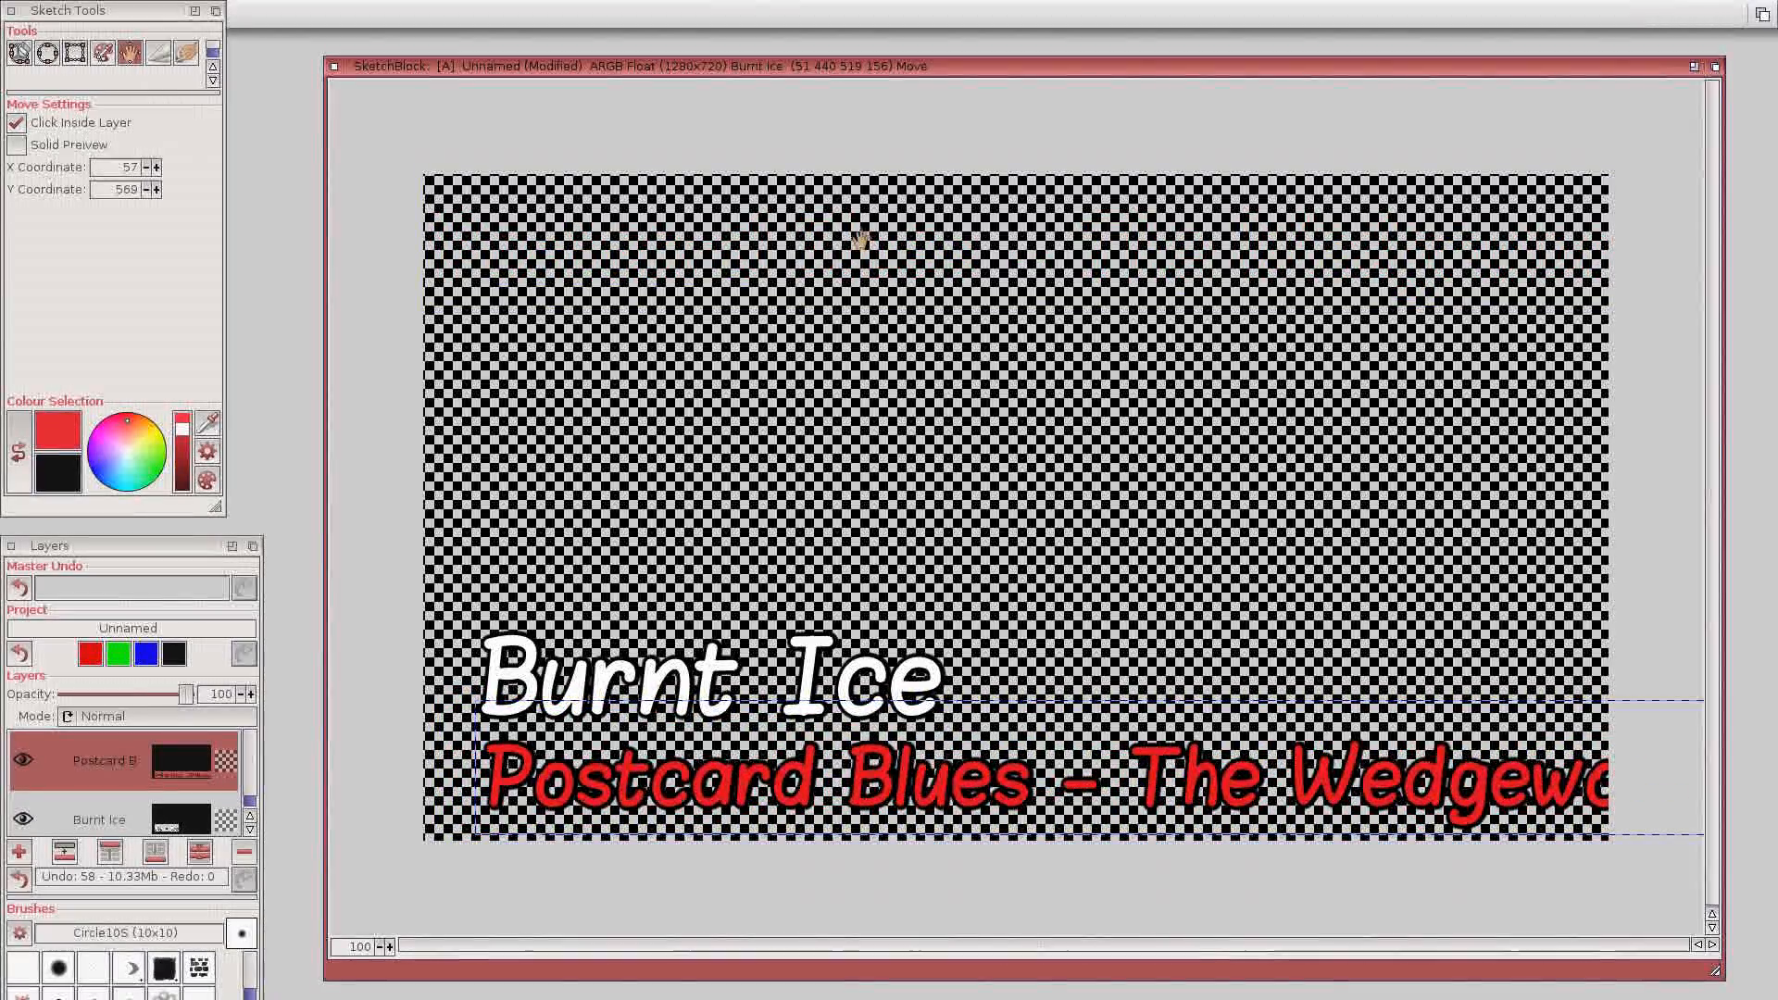
# Scale the red text layer with locked aspect and transparent preview to about 1183 x 92, positioned at X 58, Y 594.
pyautogui.click(335, 12)
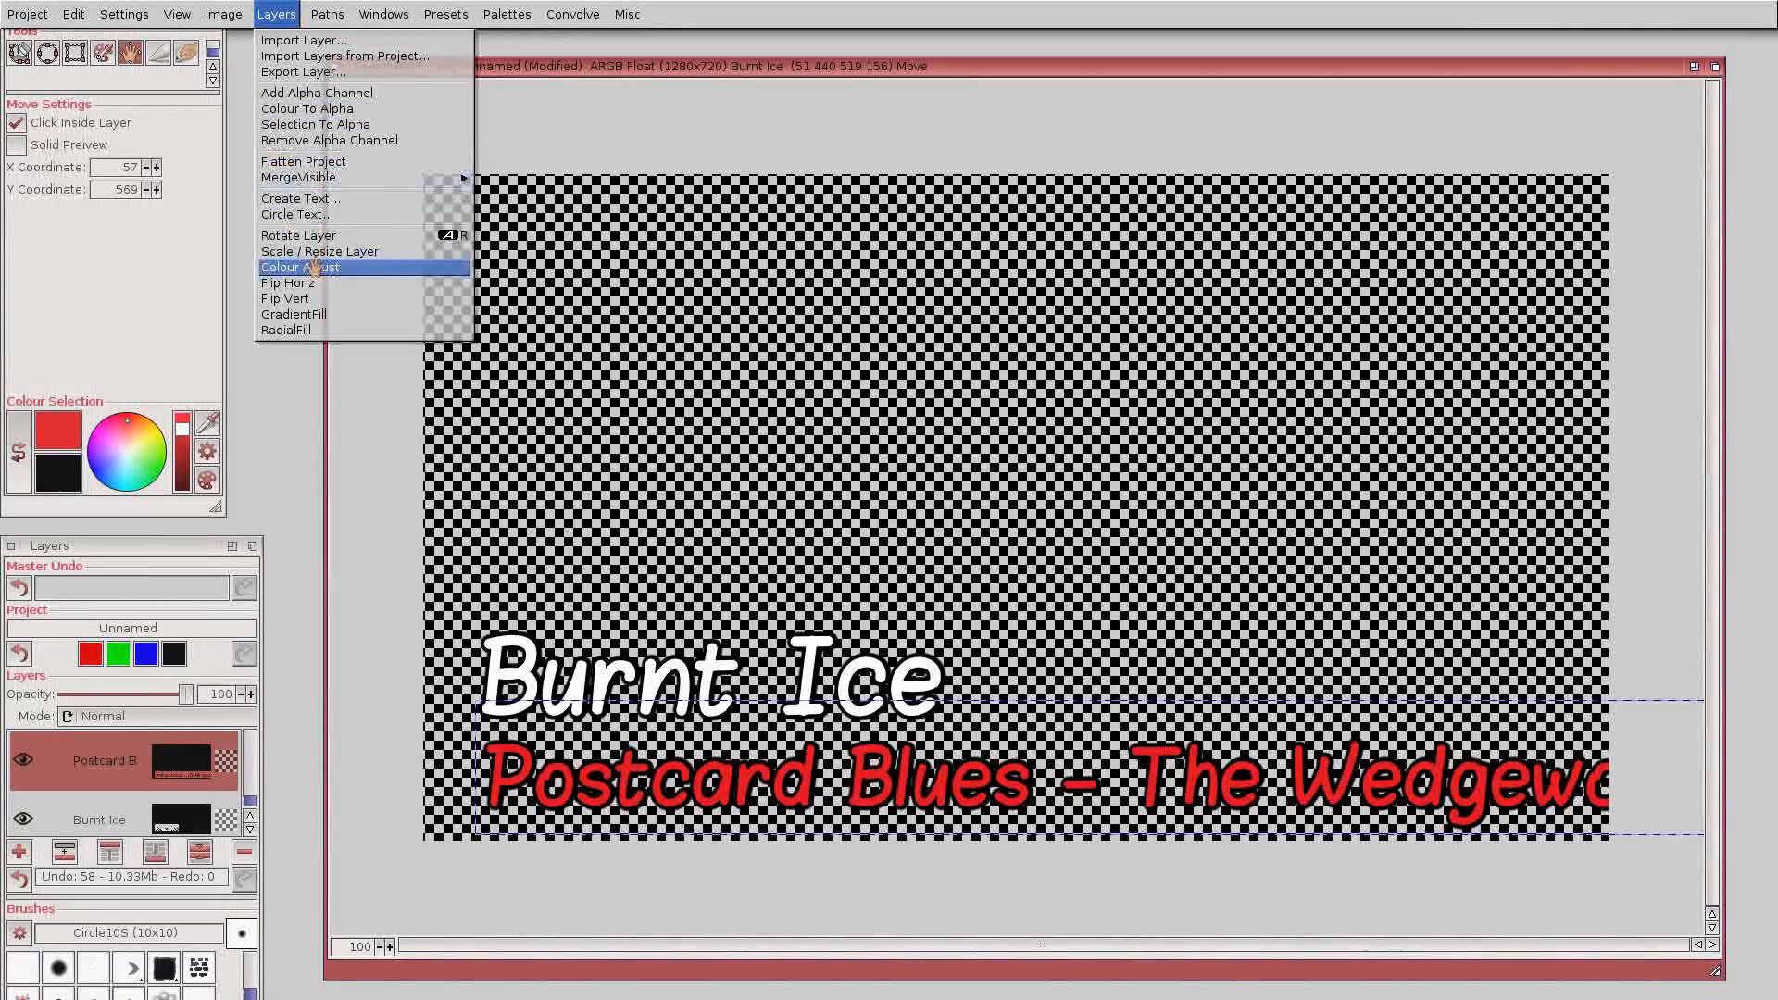
pyautogui.click(385, 251)
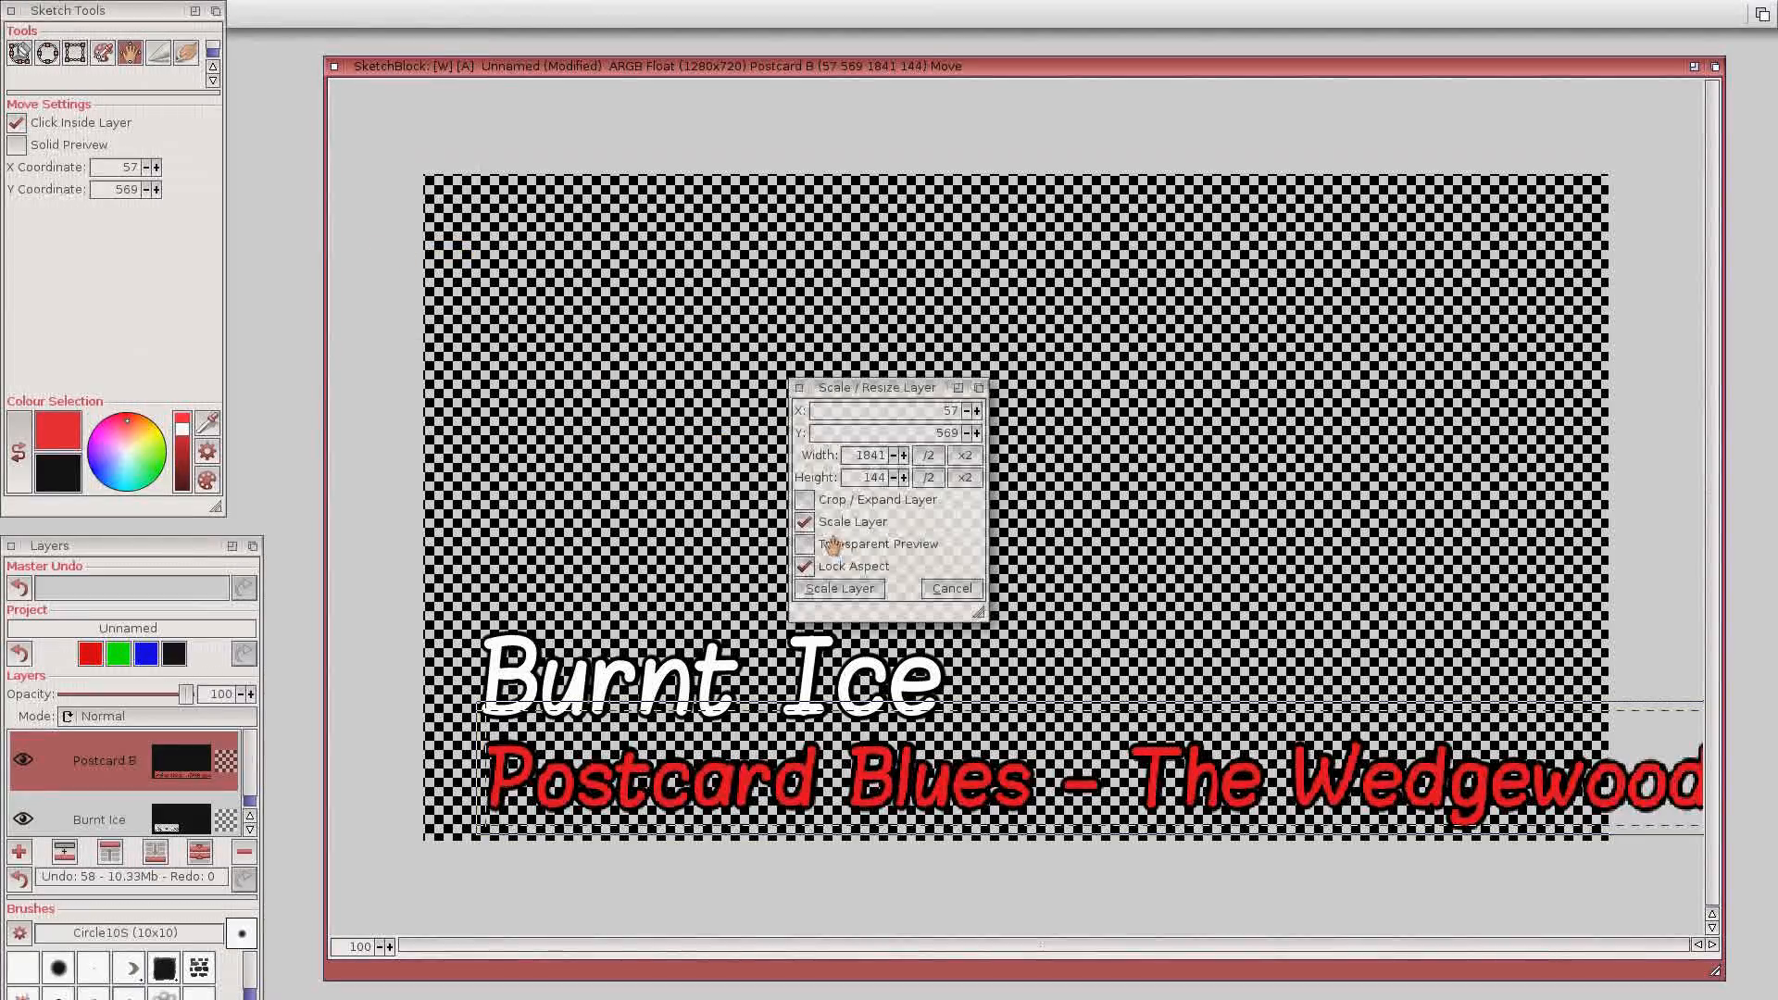
pyautogui.moveTo(845, 387); pyautogui.dragTo(838, 121)
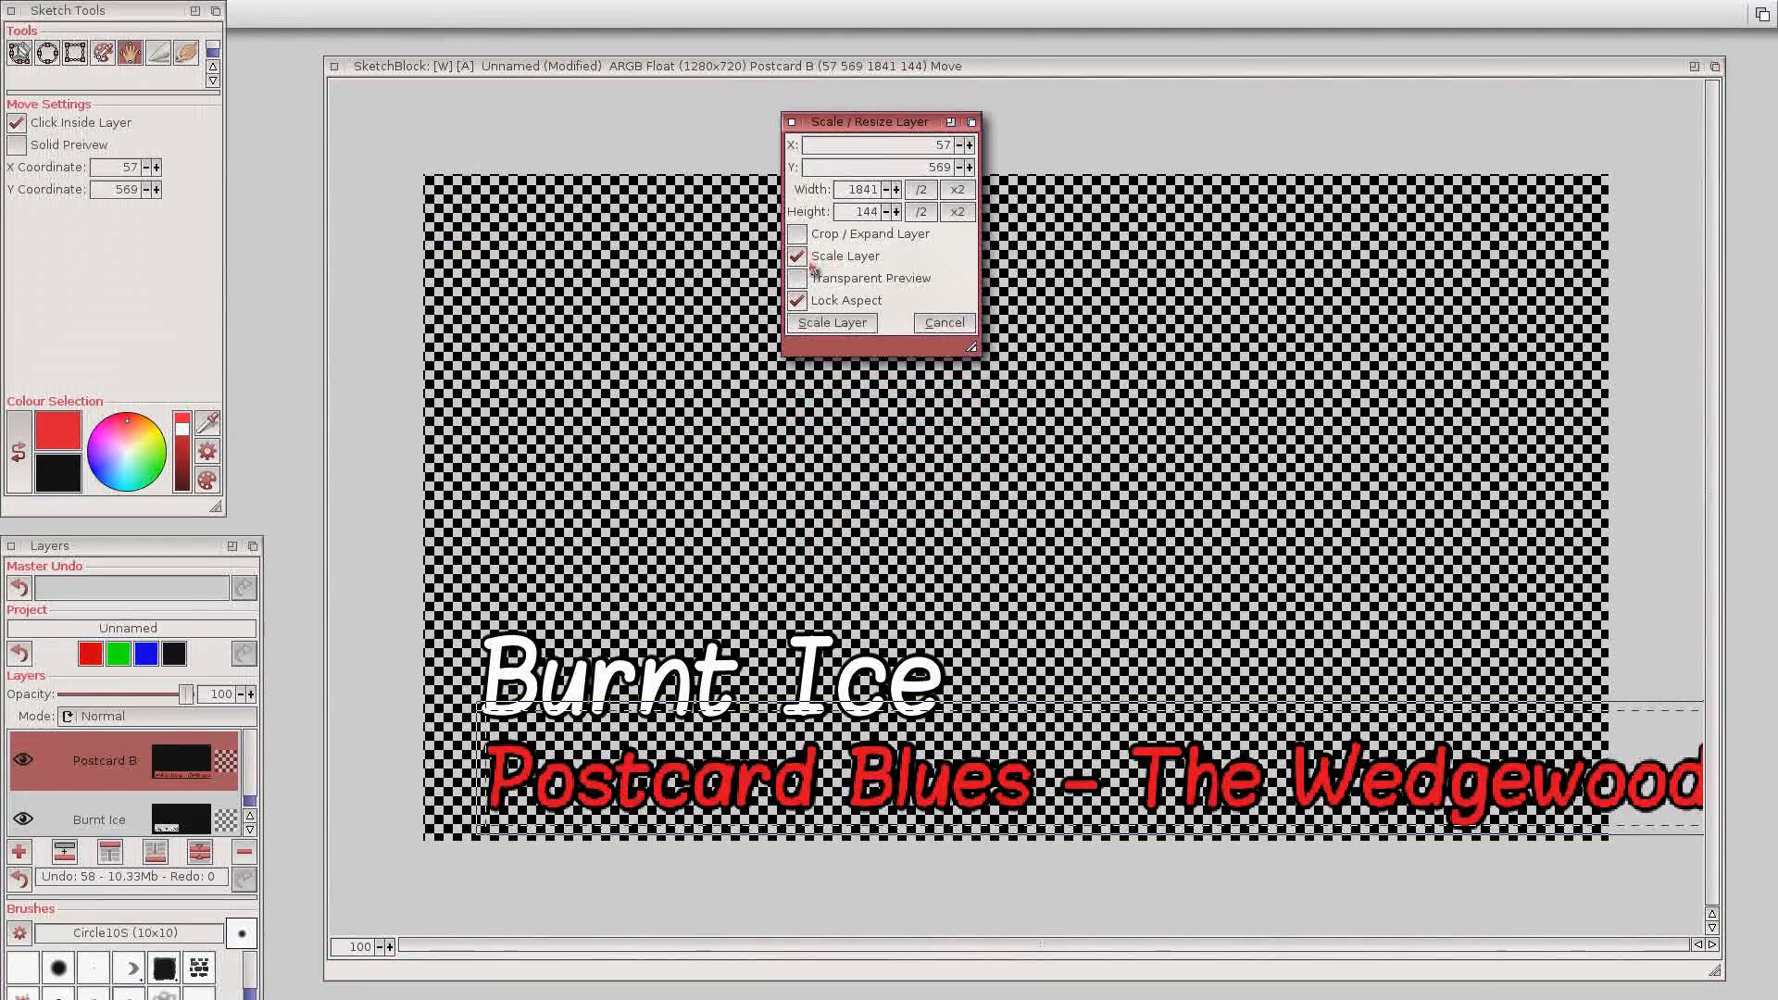
pyautogui.click(798, 279)
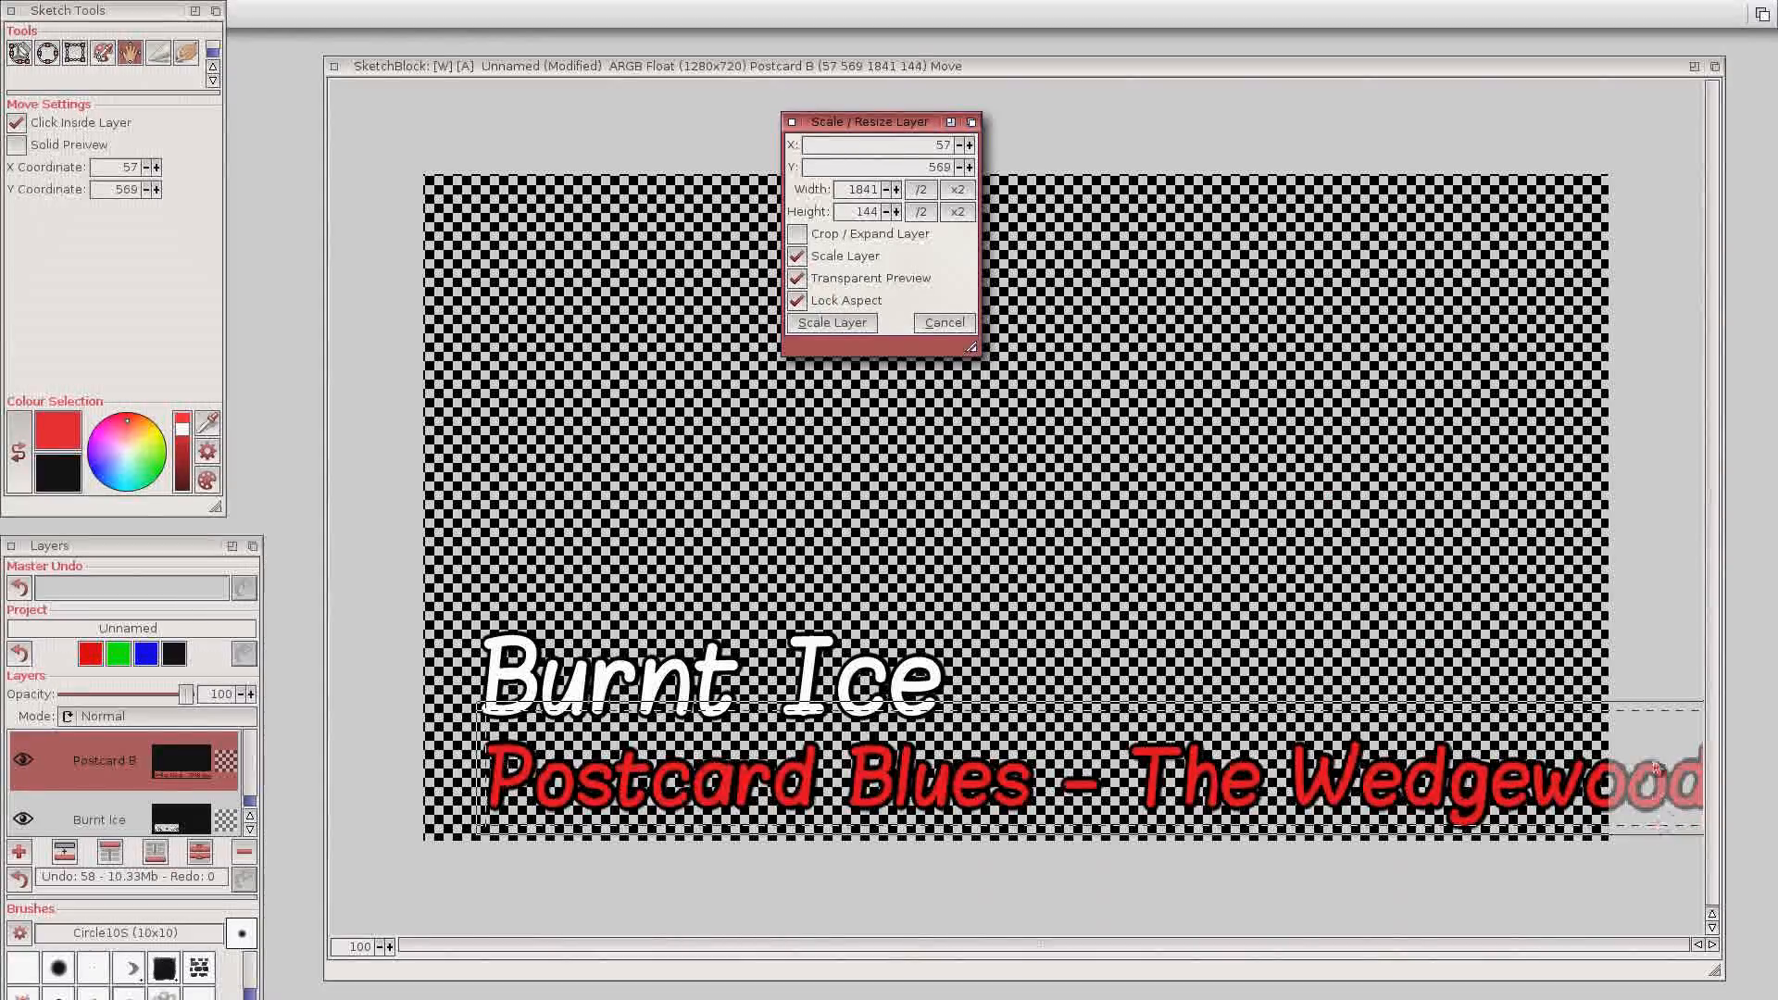
pyautogui.click(1629, 706)
pyautogui.moveTo(1629, 705); pyautogui.dragTo(1628, 751)
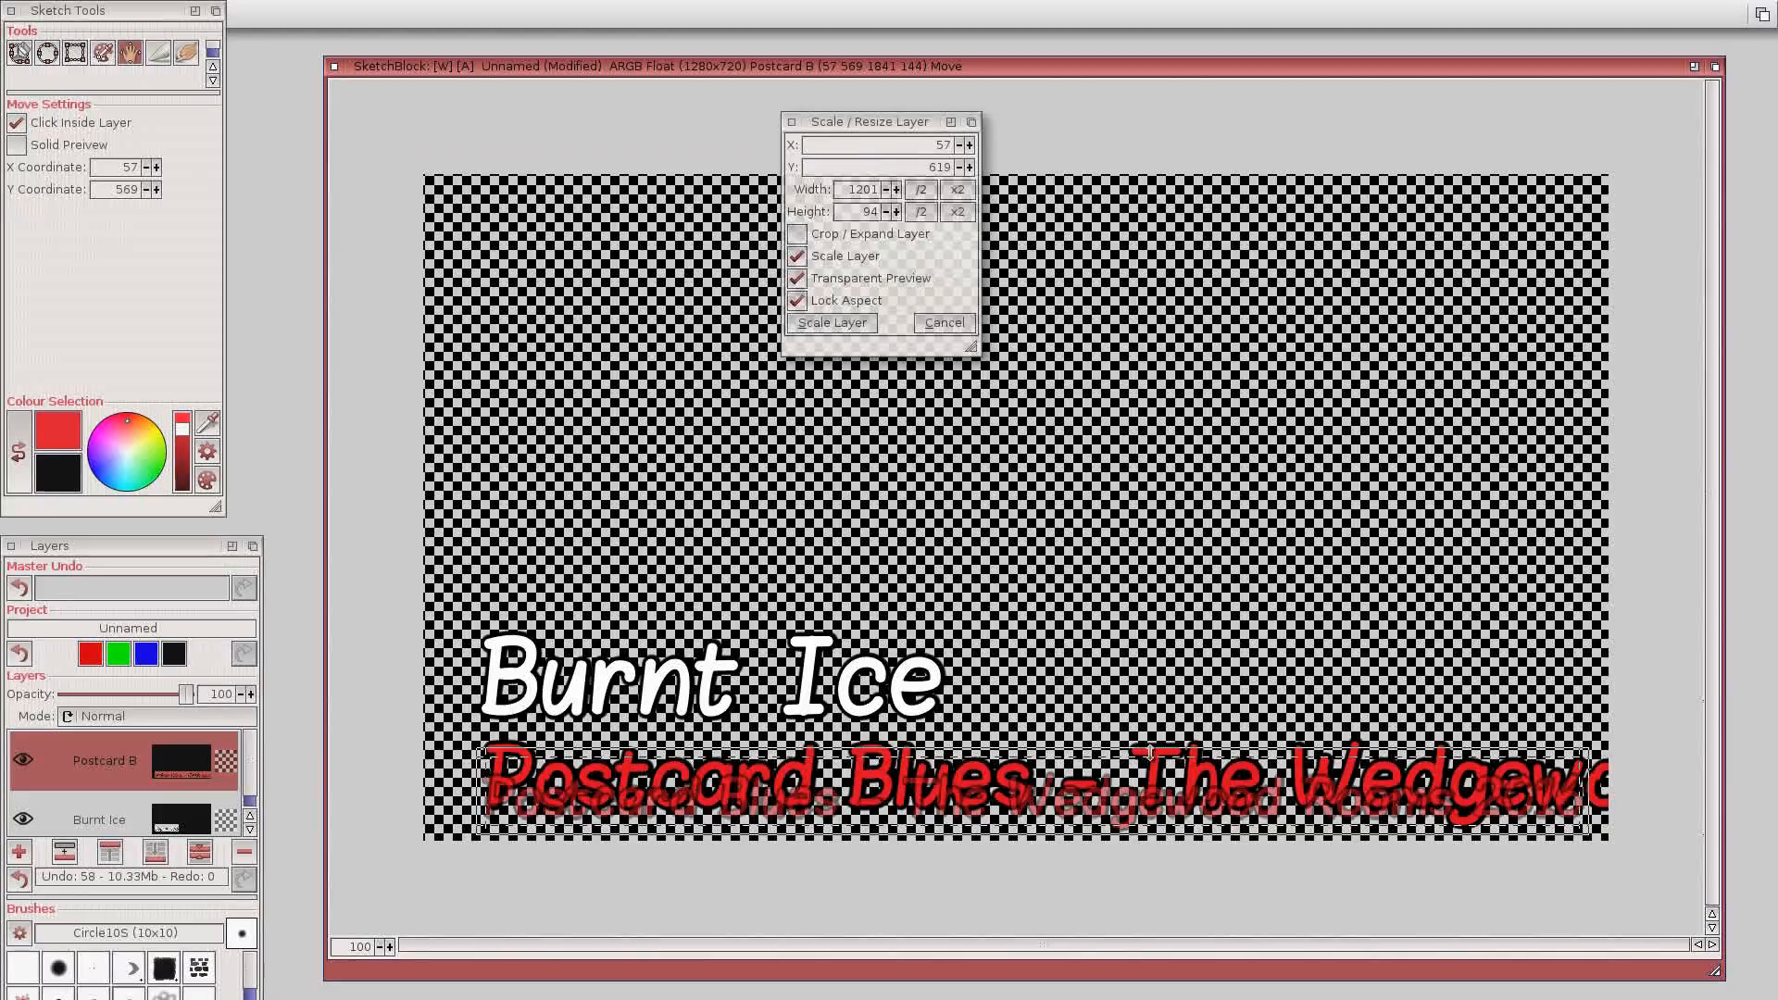
pyautogui.moveTo(971, 776); pyautogui.dragTo(972, 753)
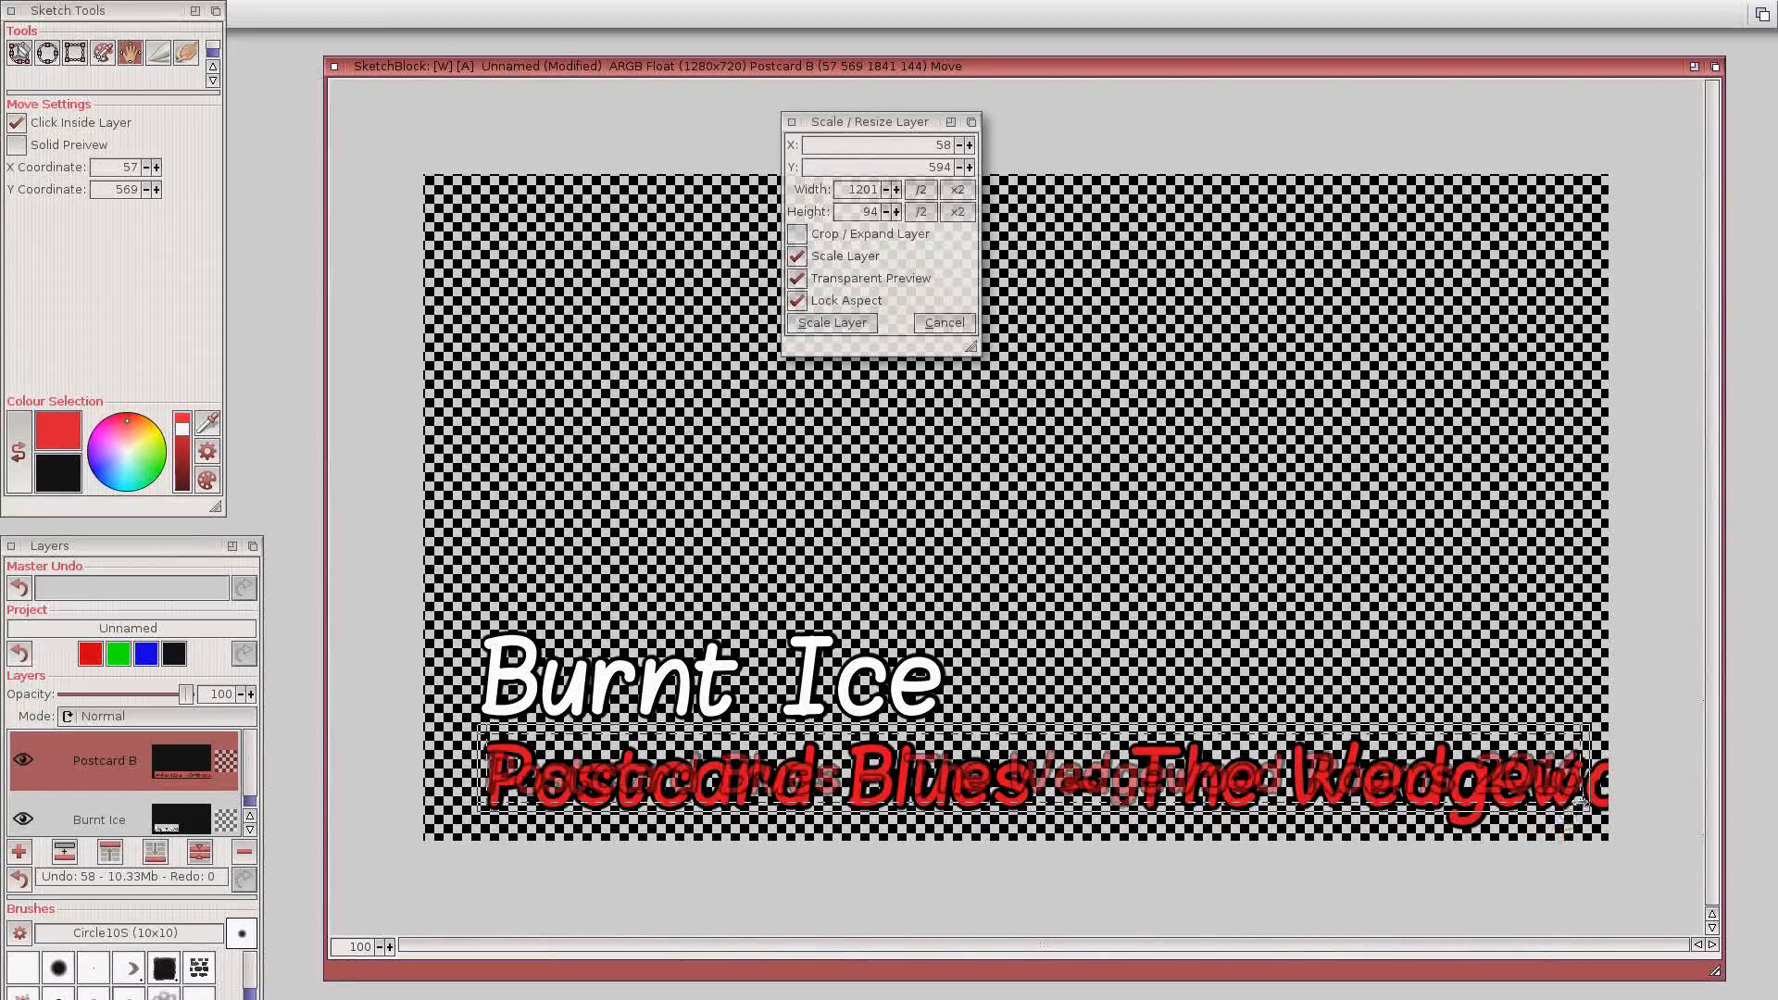
pyautogui.moveTo(1583, 799); pyautogui.dragTo(1567, 800)
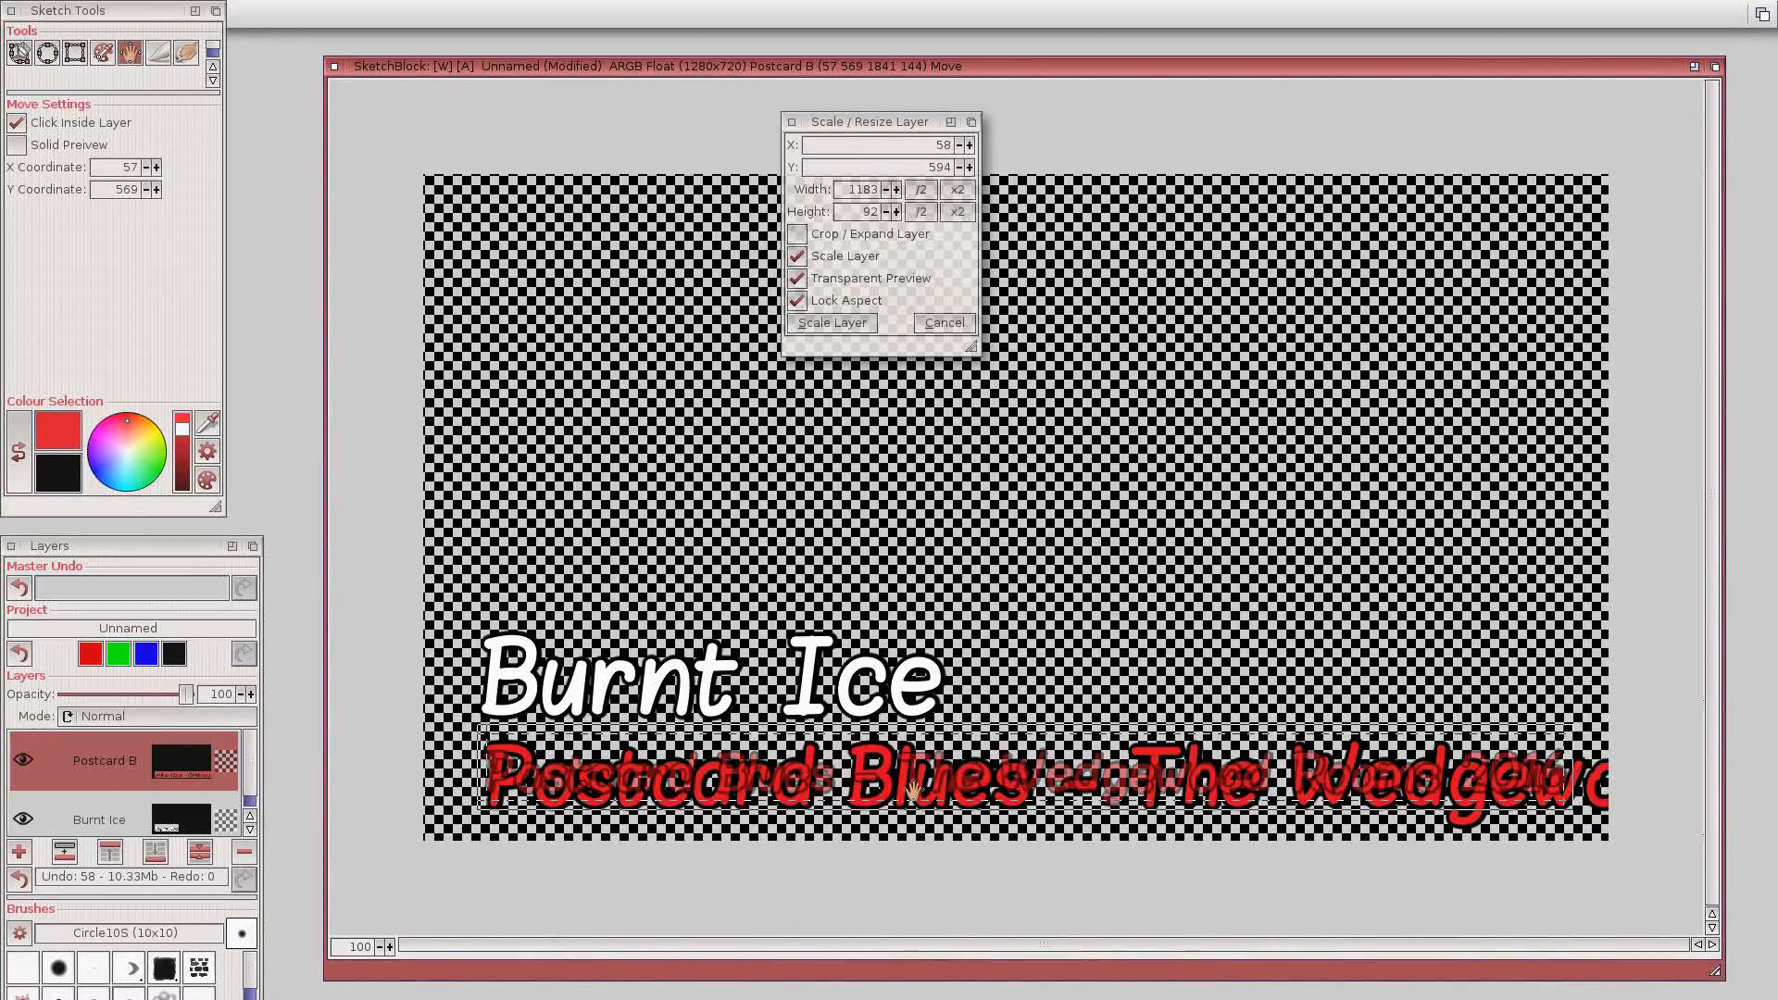
pyautogui.click(832, 322)
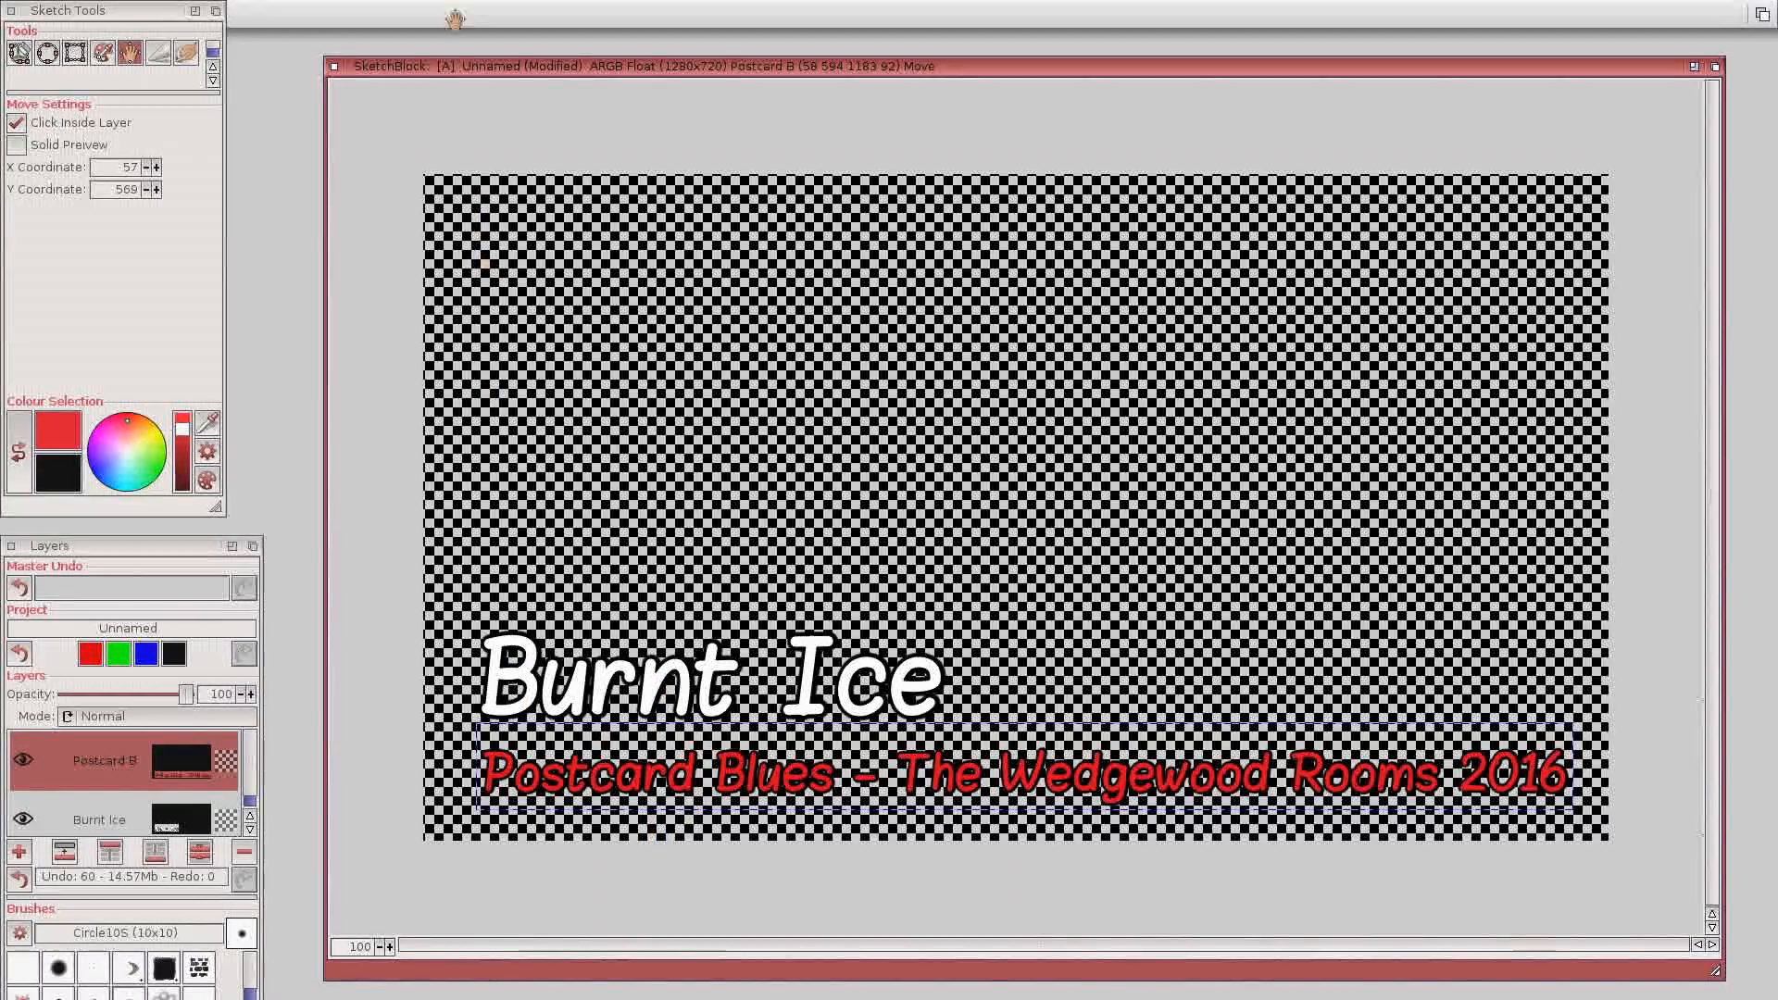
# Merge the visible layers clipped to the project, and duplicate the merged layer.
pyautogui.click(327, 14)
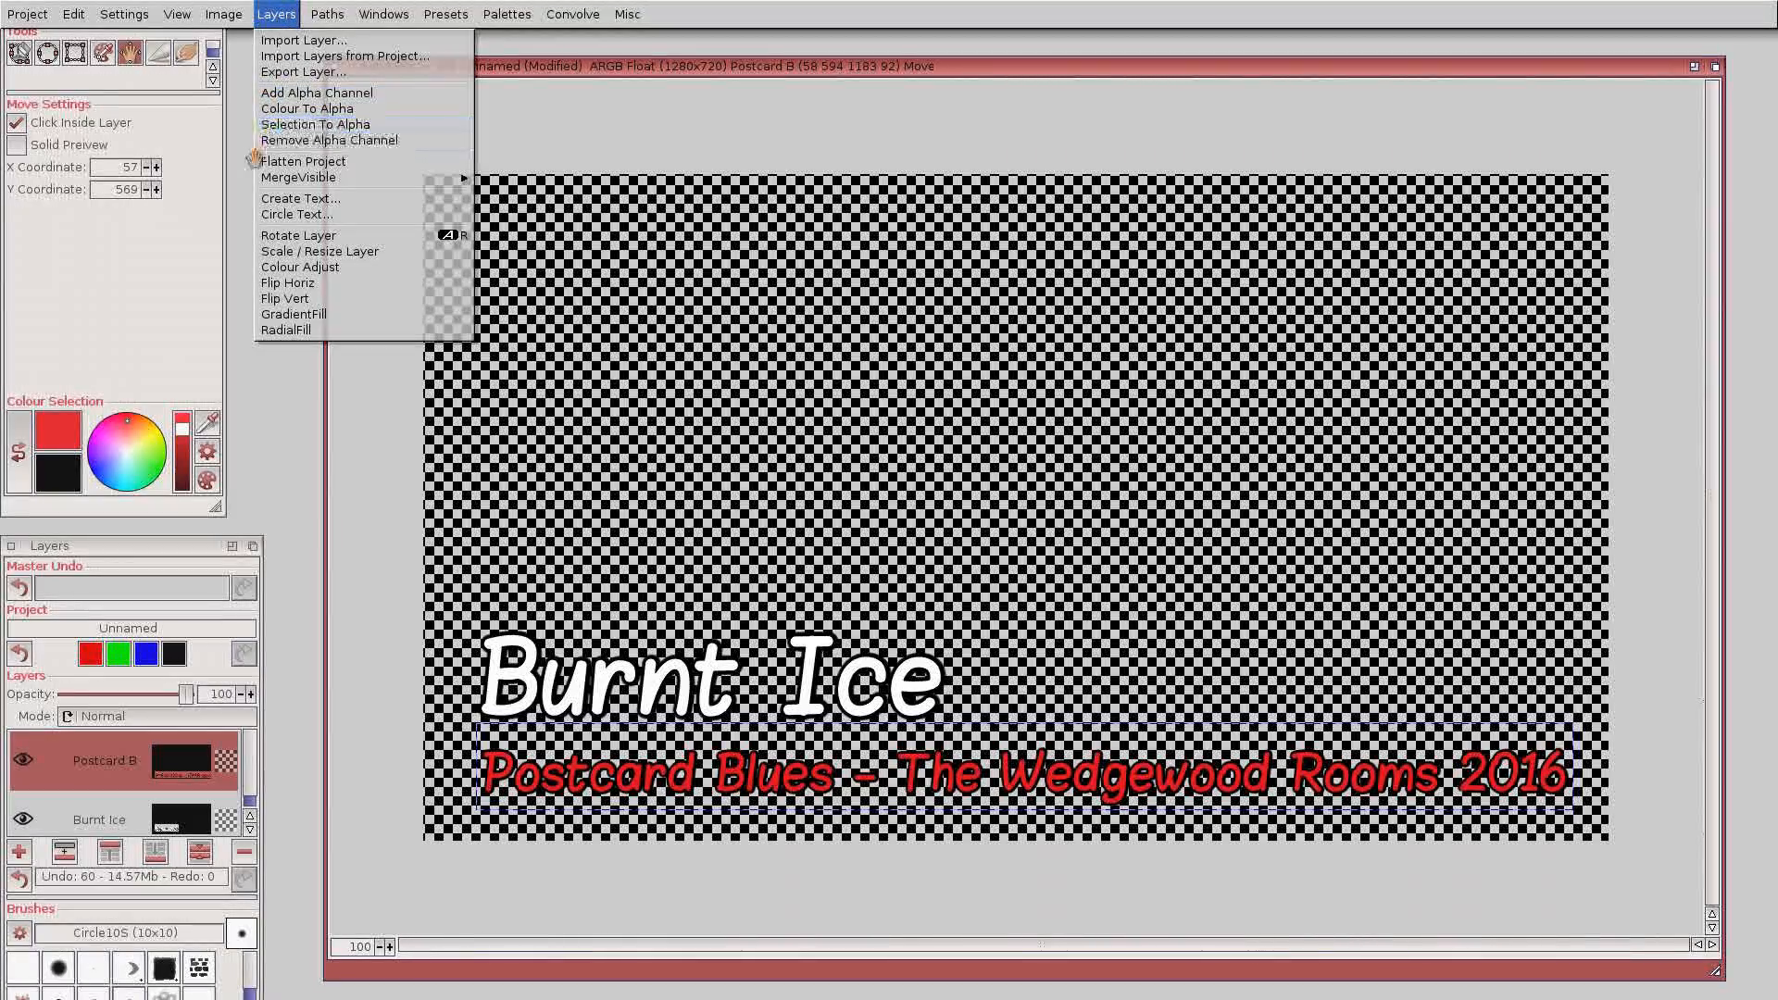
pyautogui.moveTo(289, 178)
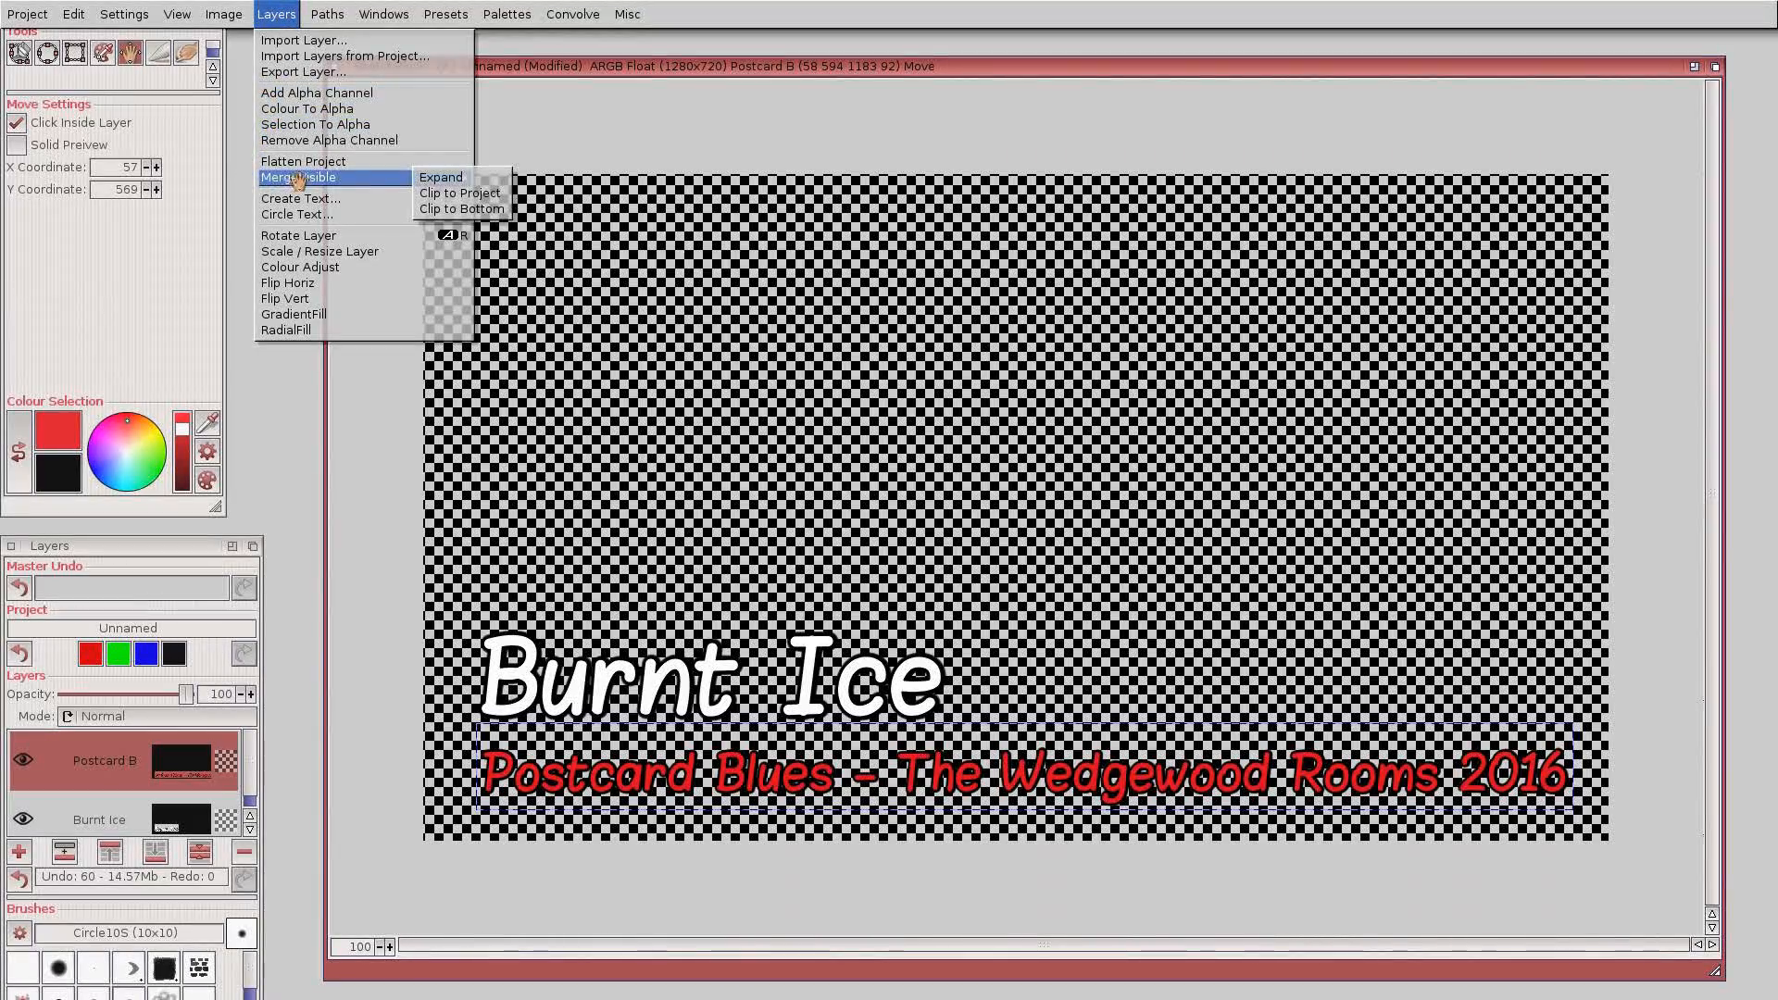
pyautogui.click(490, 197)
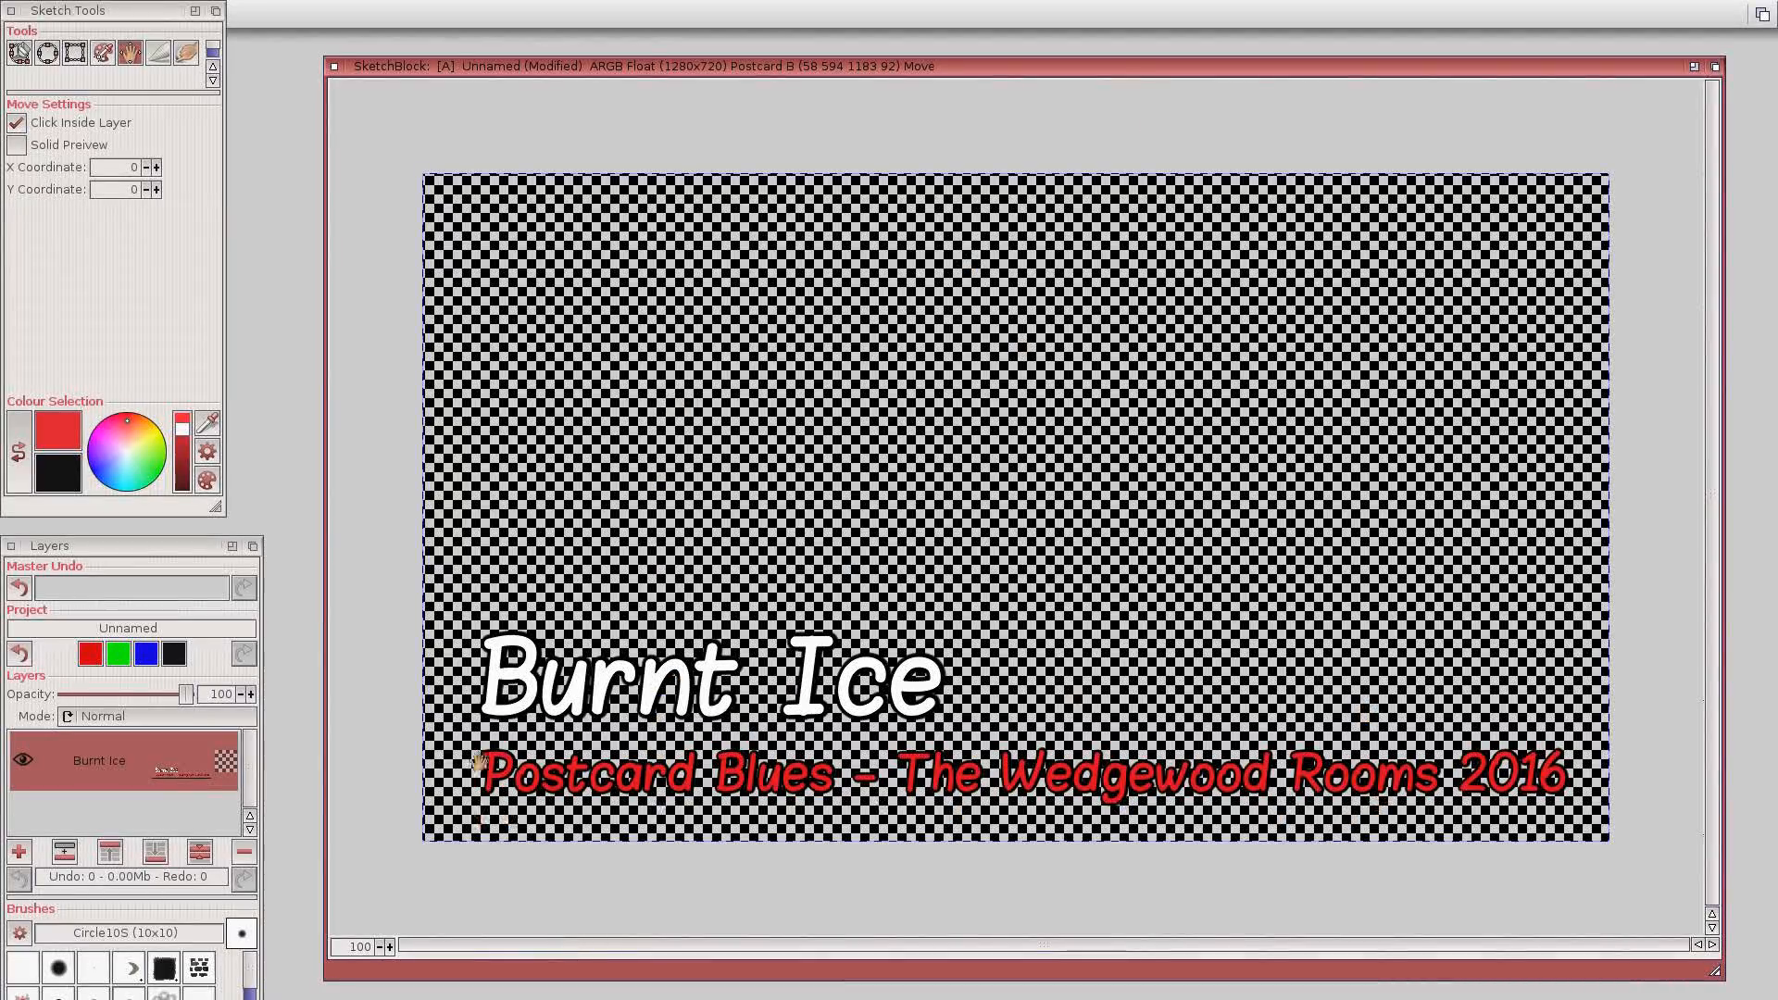
pyautogui.click(64, 853)
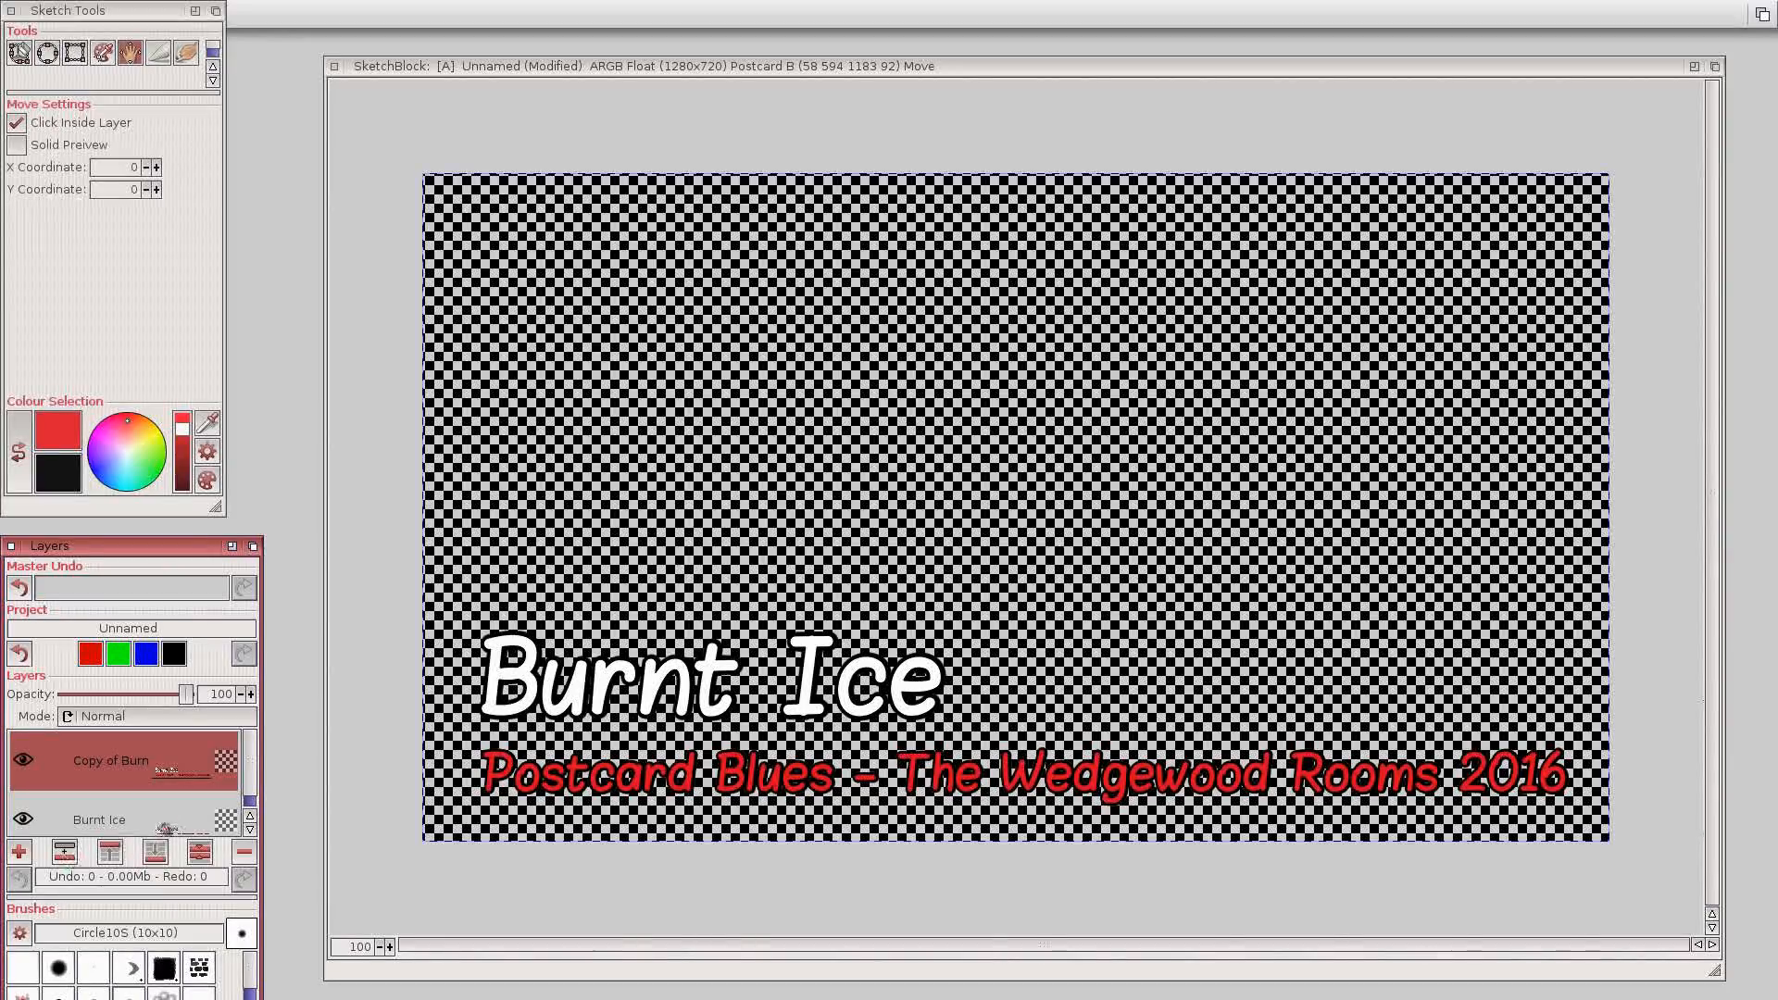
# Turn the lower "Burnt Ice" layer black with Colour Adjust, setting Red, Green and Blue to 0.0 with contrast and gamma adjustment off.
pyautogui.click(90, 811)
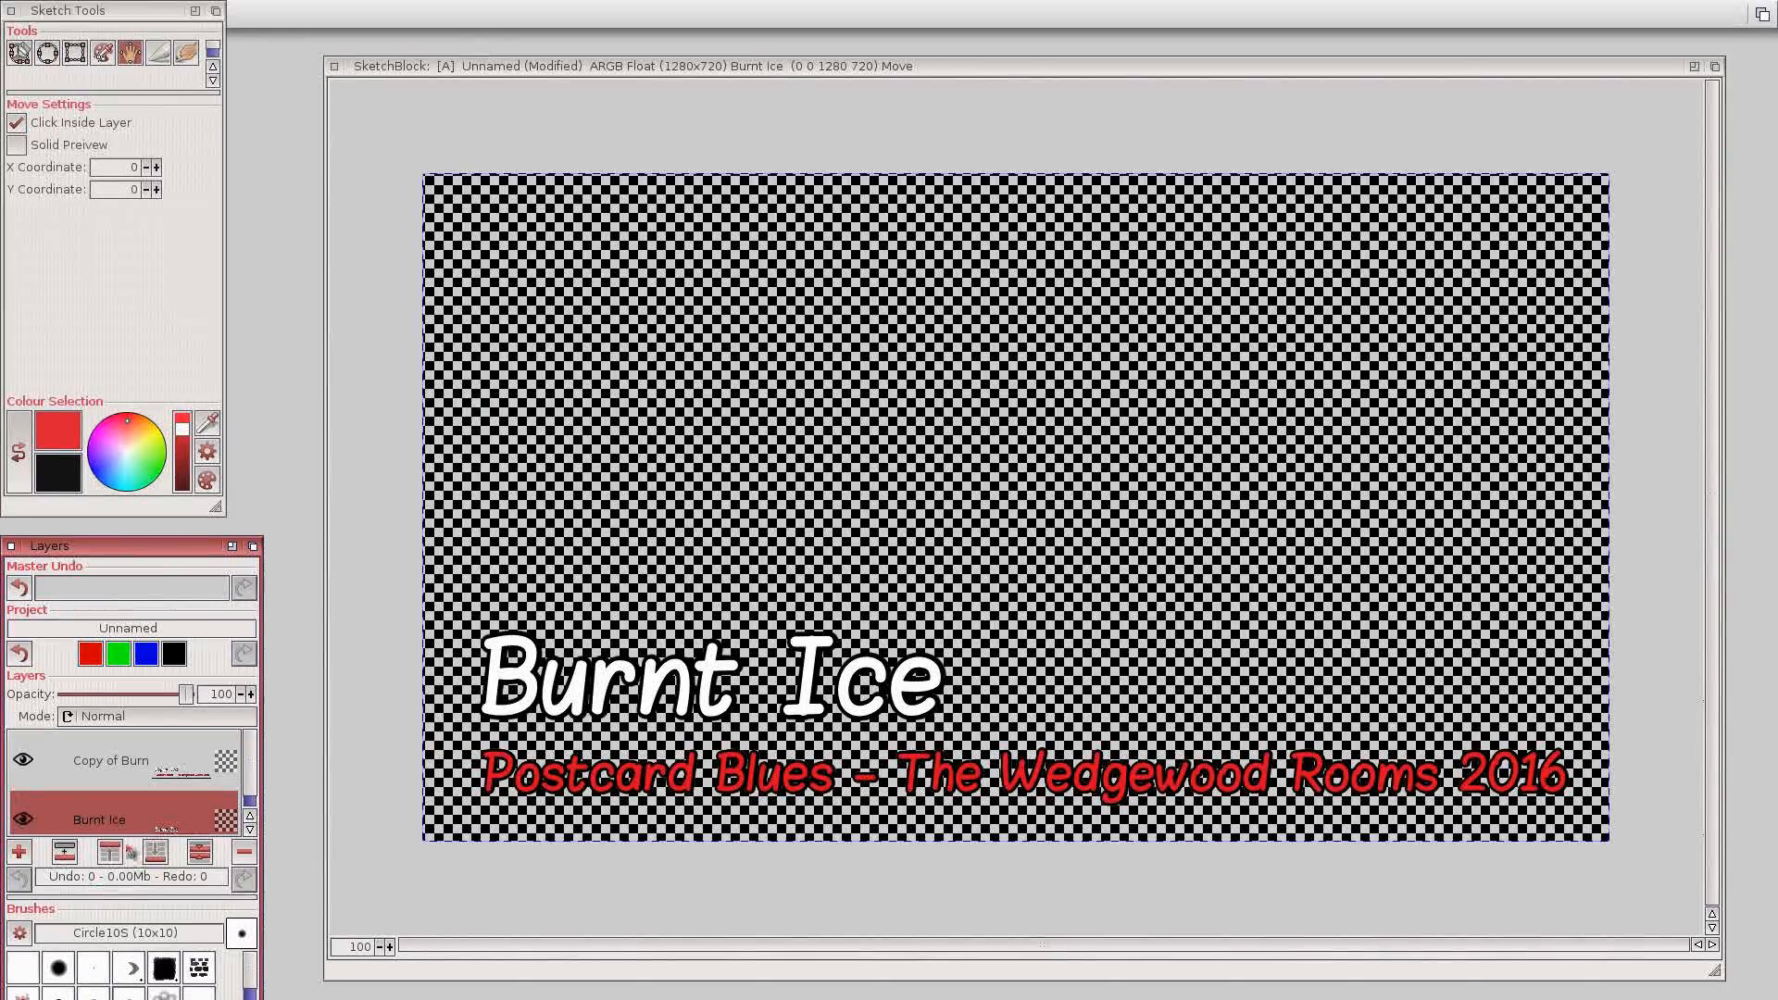
pyautogui.click(453, 67)
pyautogui.moveTo(440, 28); pyautogui.dragTo(270, 10, button='right')
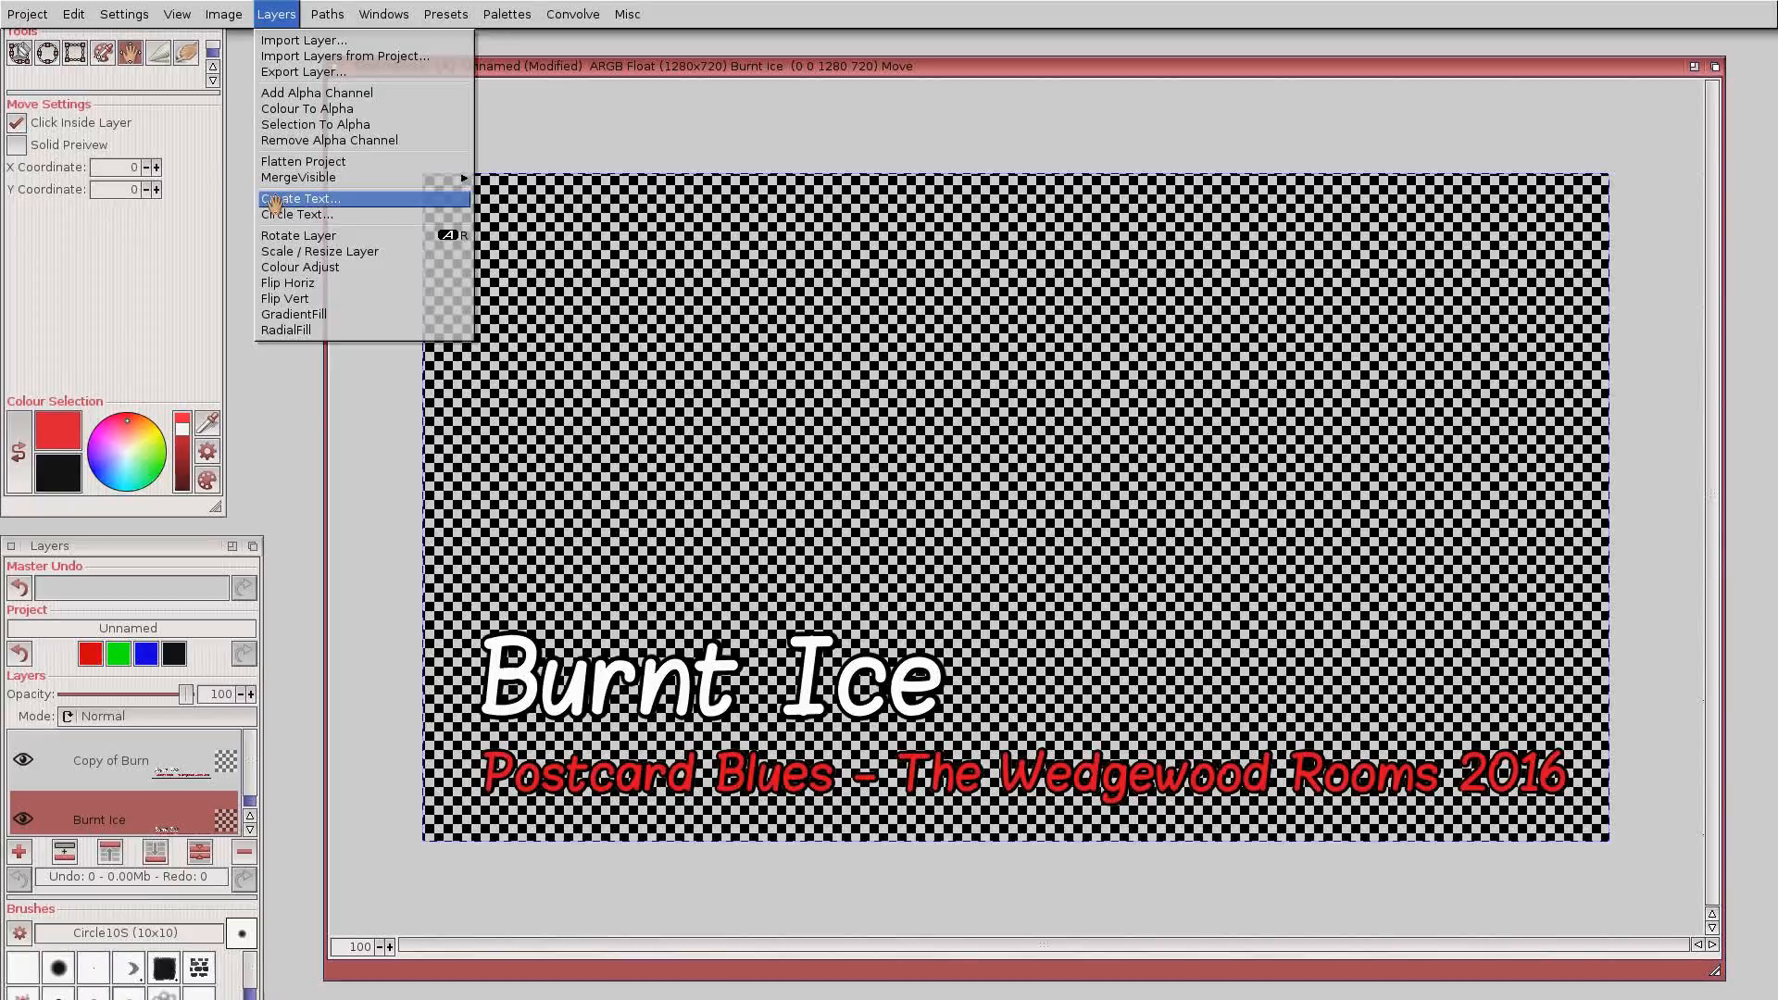
pyautogui.moveTo(274, 204); pyautogui.dragTo(278, 267, button='right')
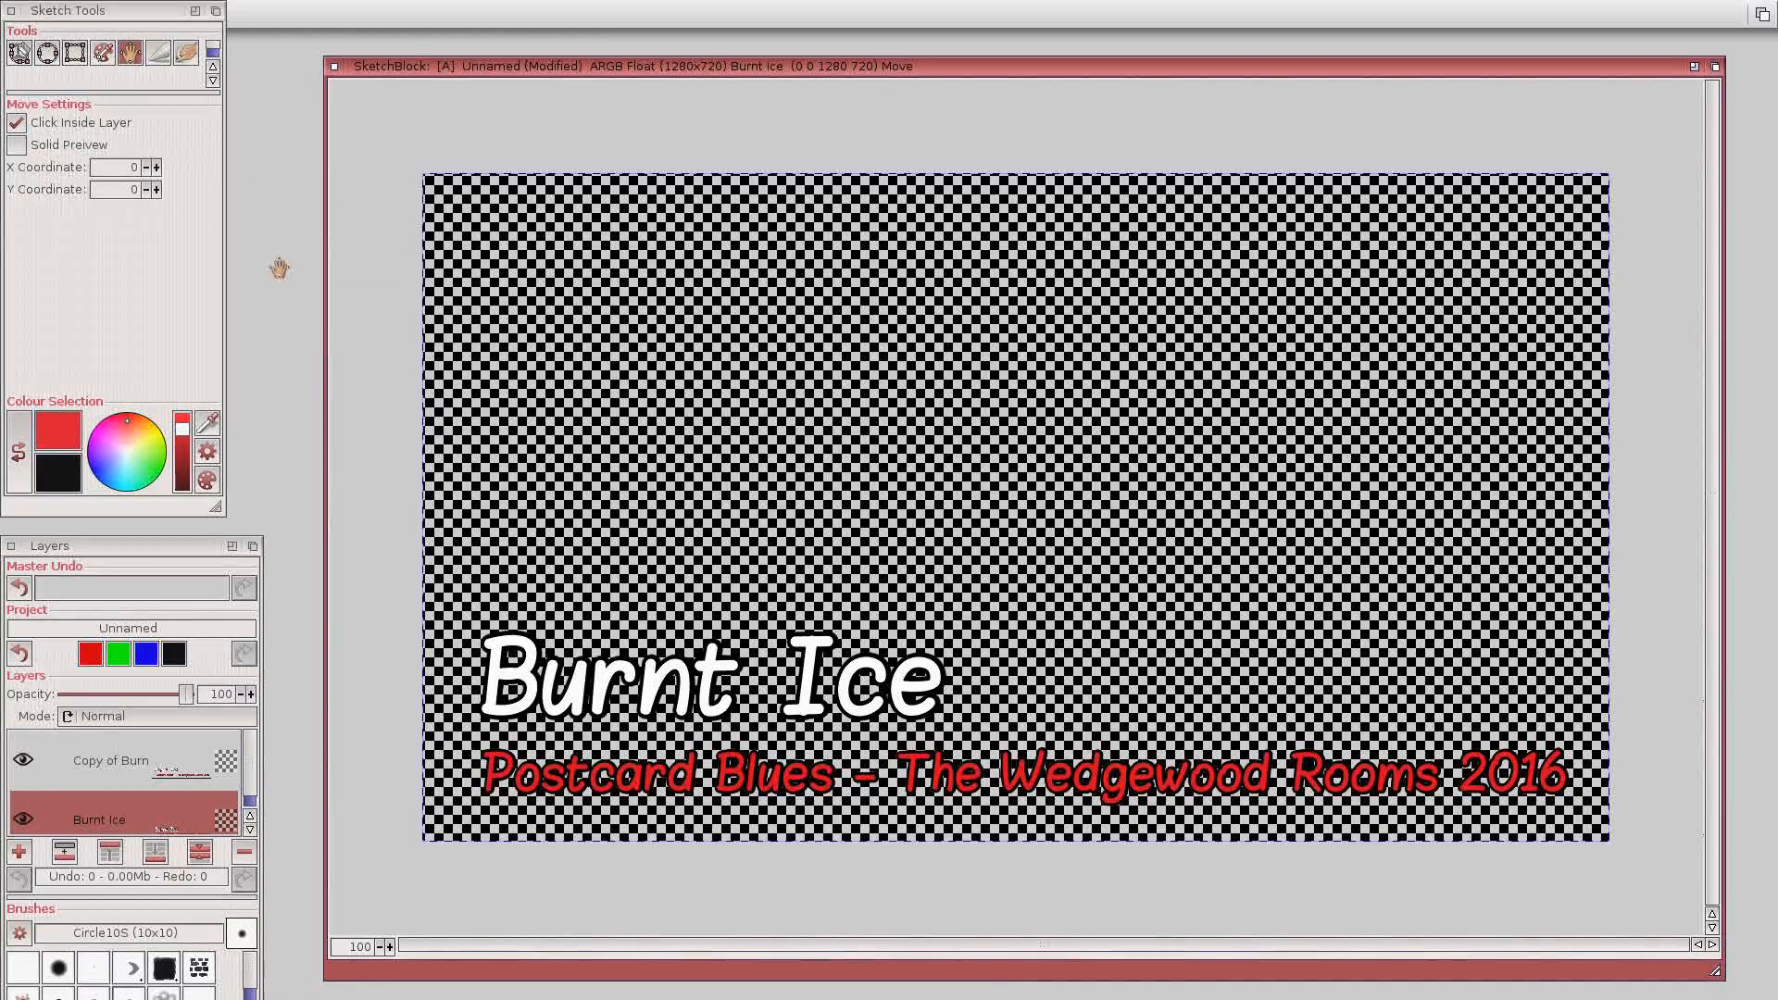
pyautogui.click(816, 500)
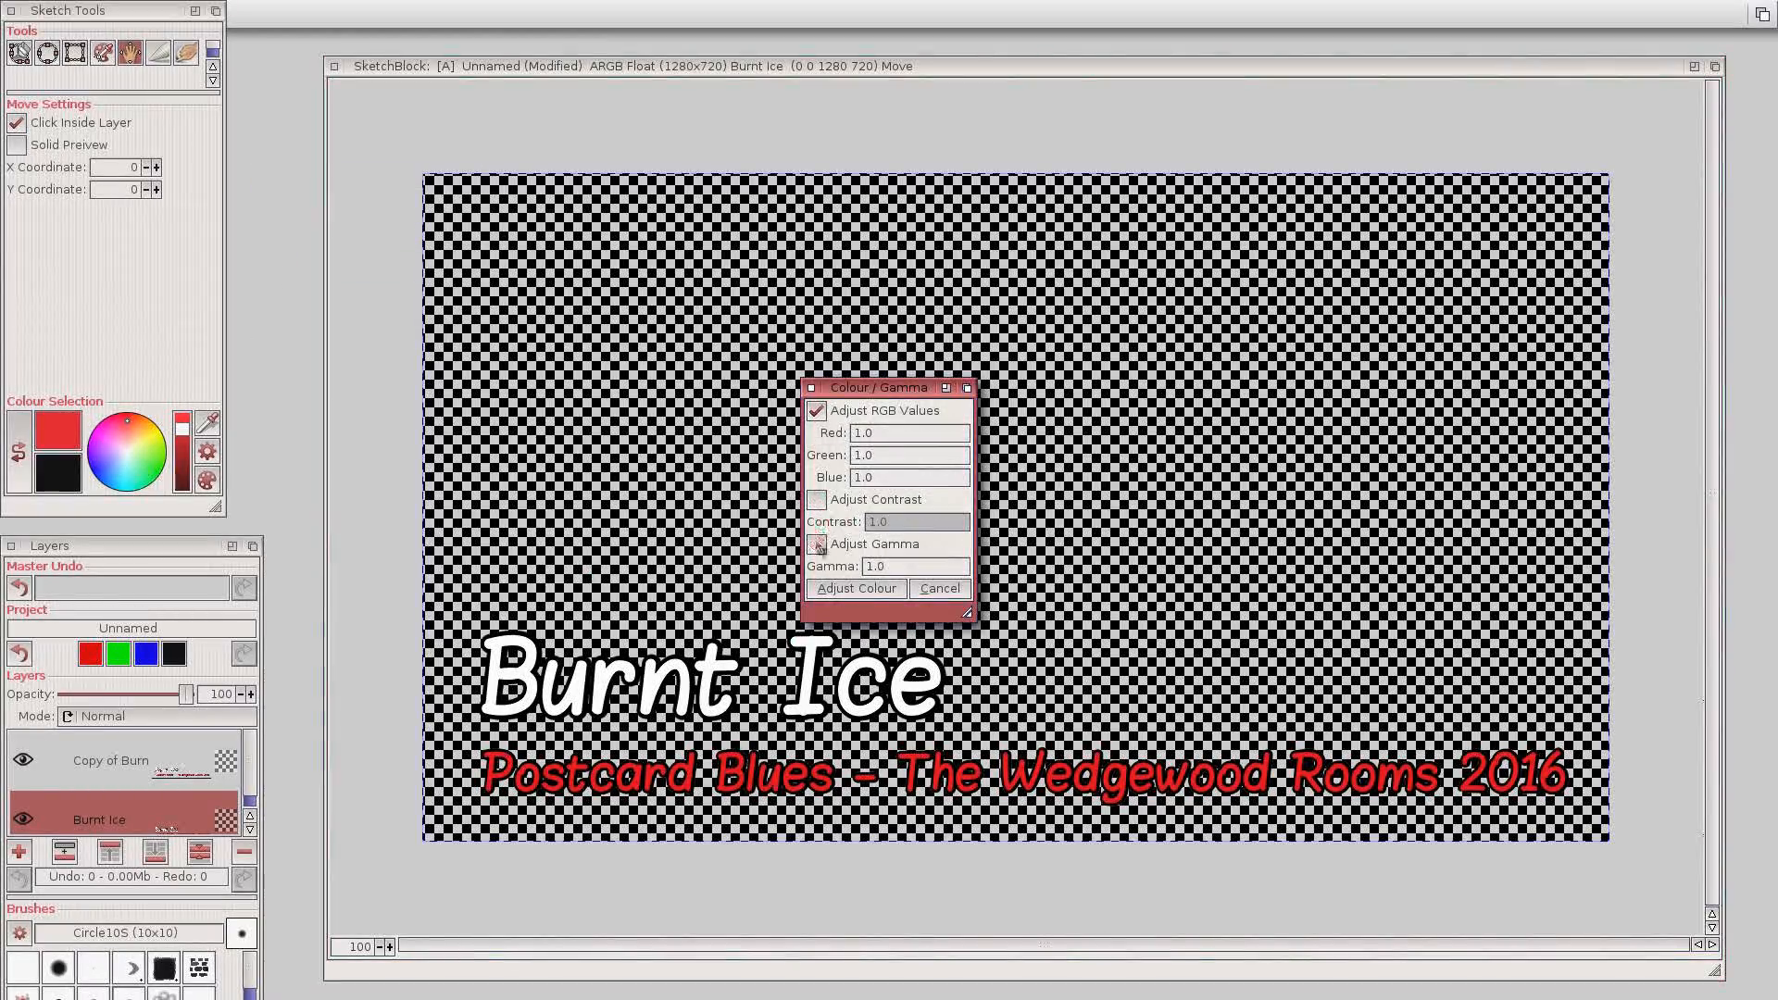
pyautogui.click(817, 545)
pyautogui.moveTo(925, 441); pyautogui.dragTo(855, 438)
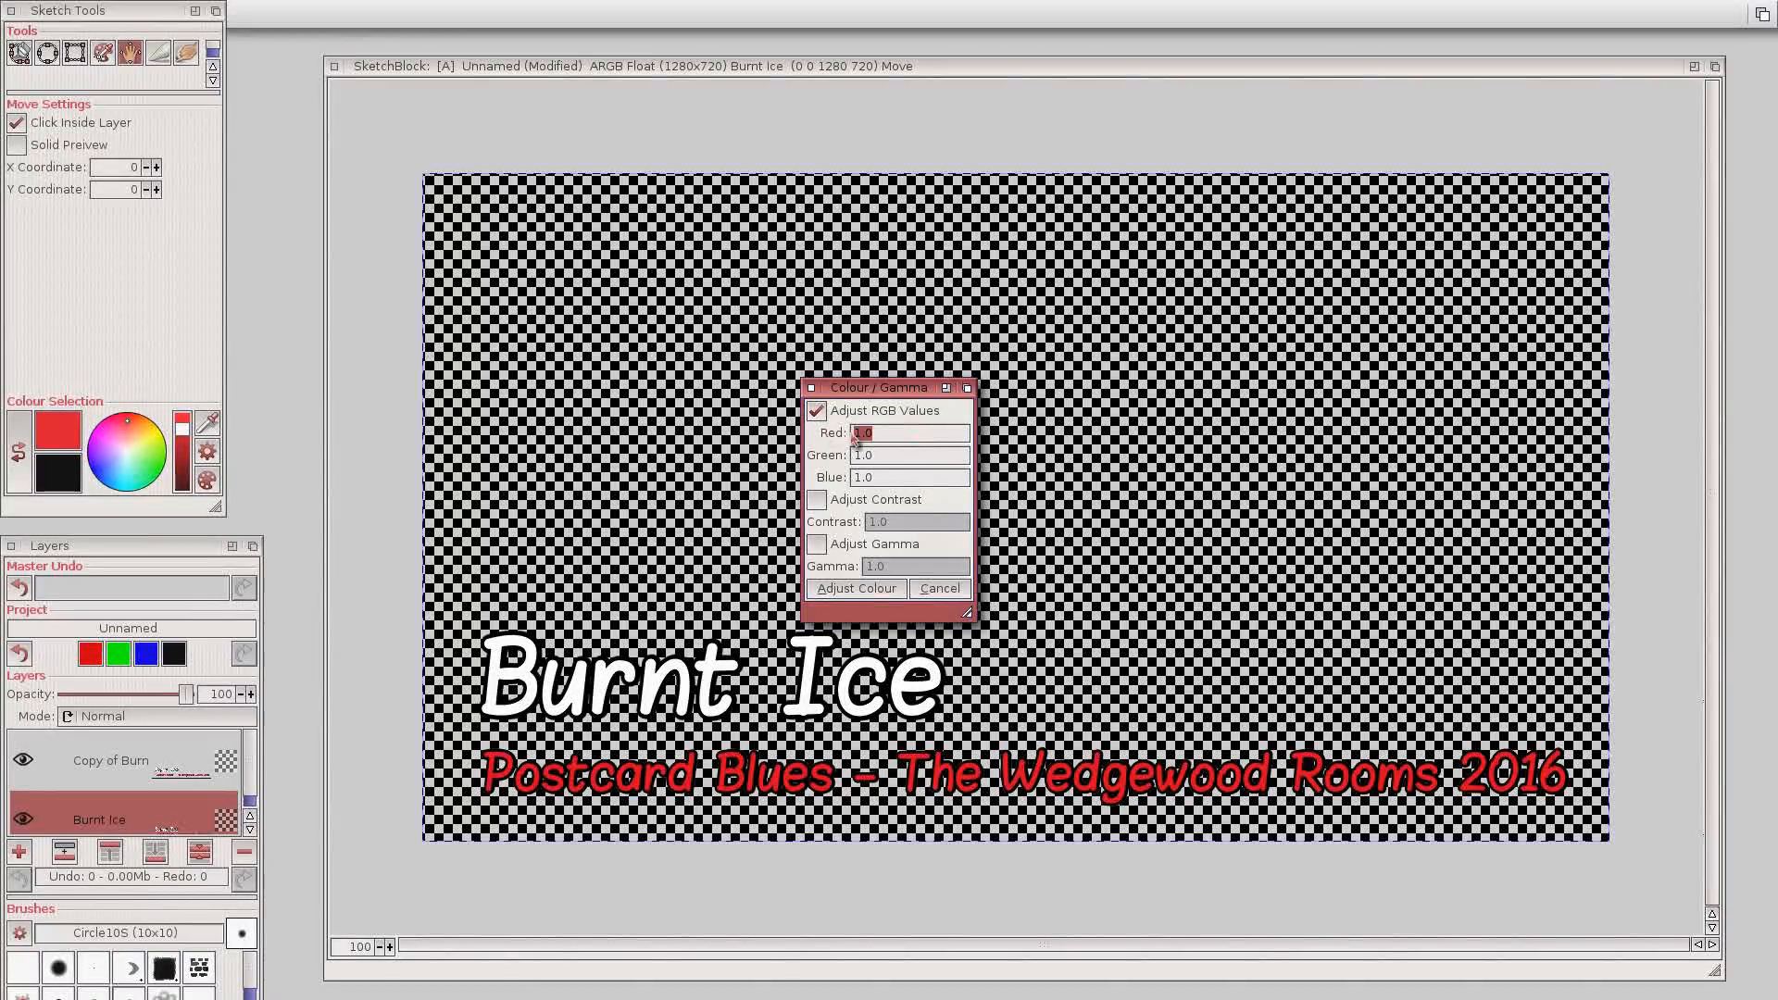
pyautogui.write('0.')
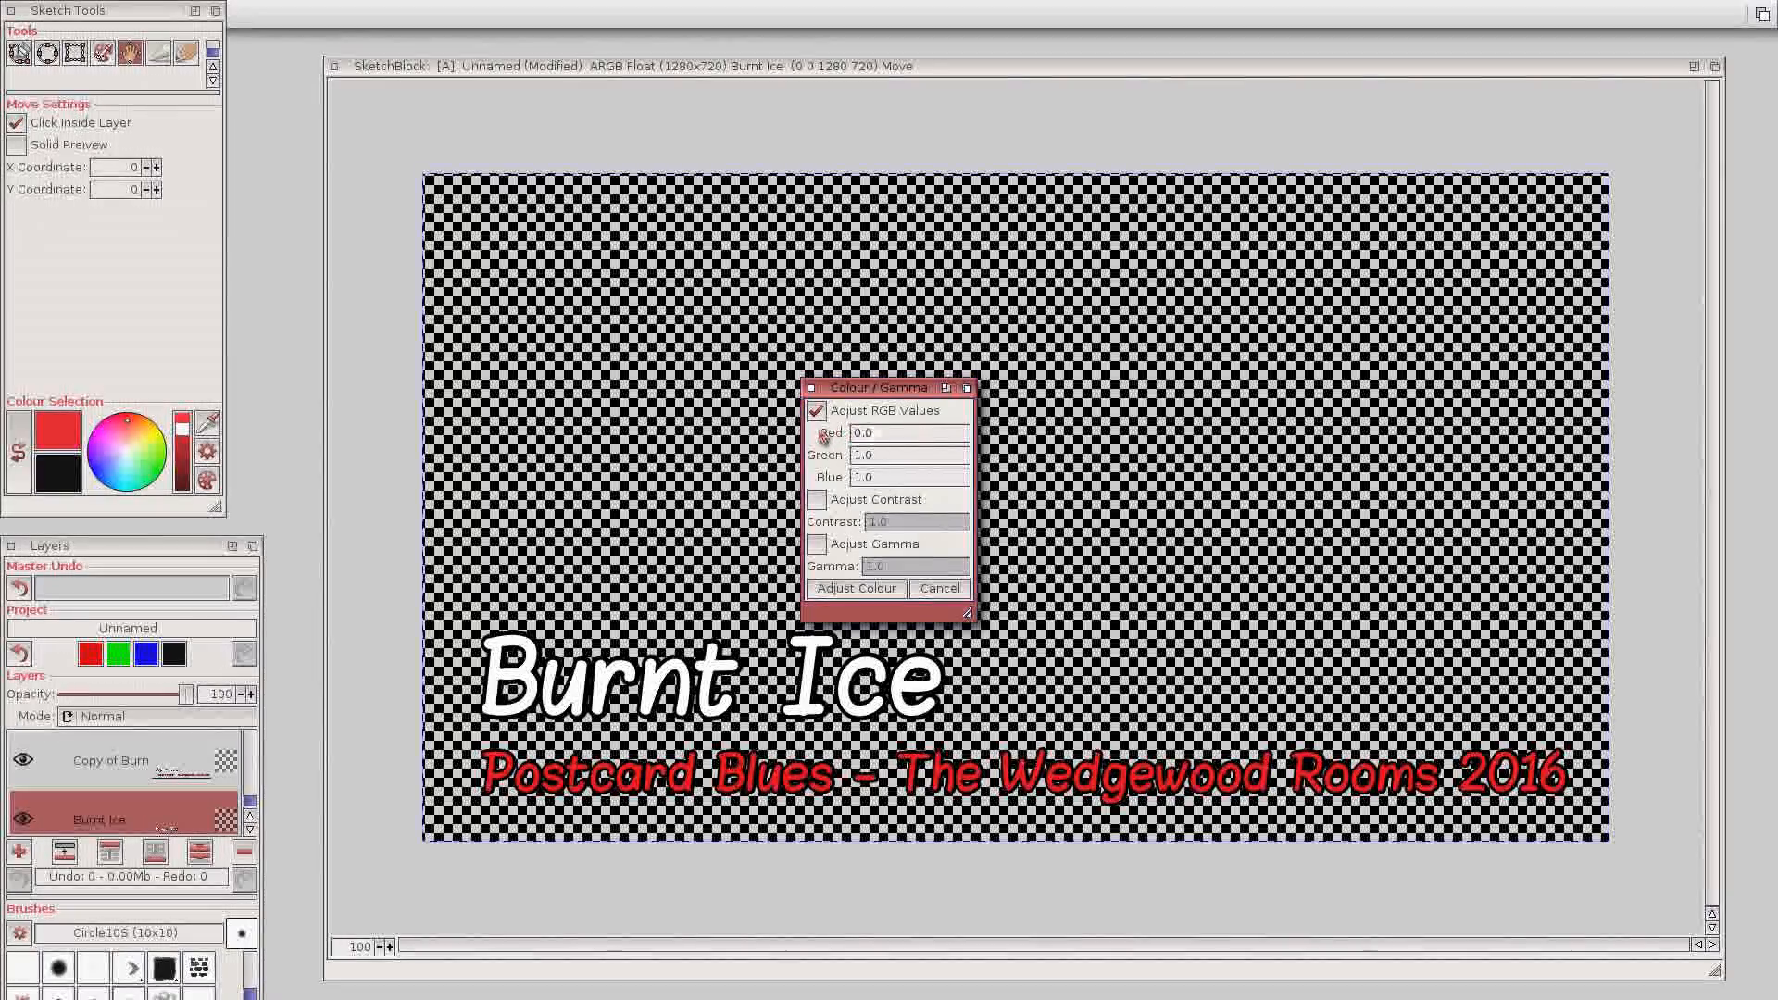
pyautogui.write('0')
pyautogui.moveTo(881, 458); pyautogui.dragTo(856, 455)
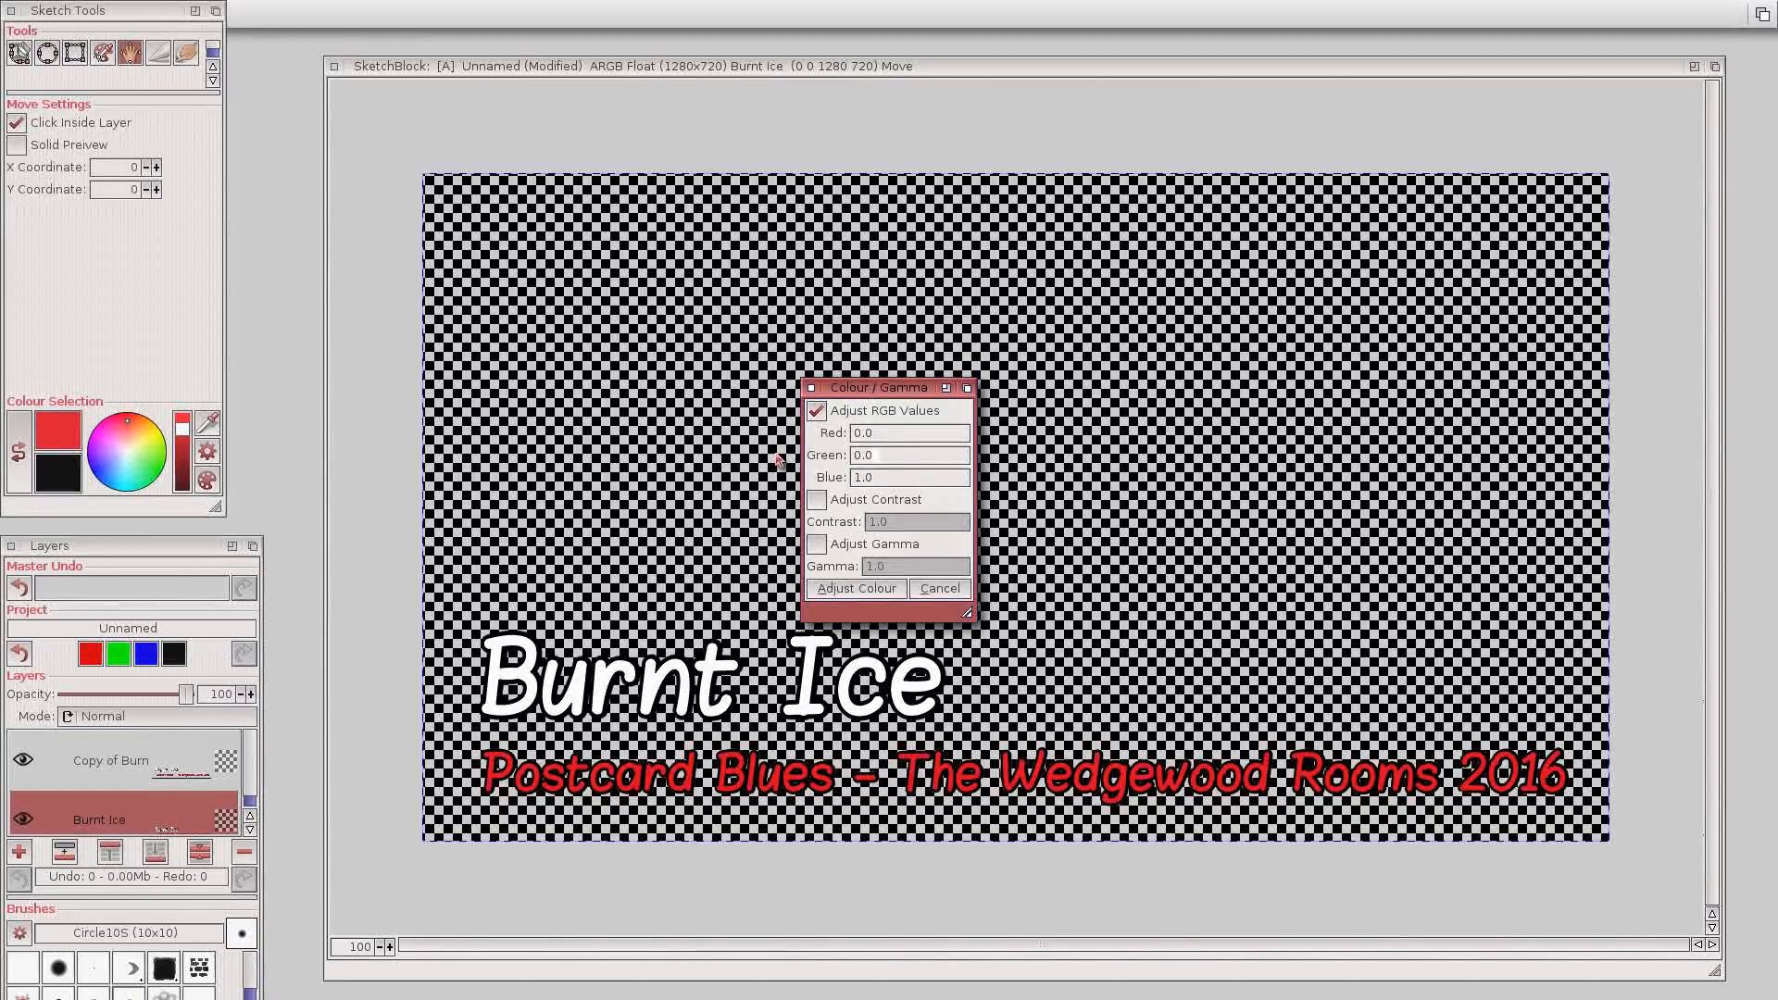
pyautogui.moveTo(879, 480); pyautogui.dragTo(817, 482)
pyautogui.write('0.')
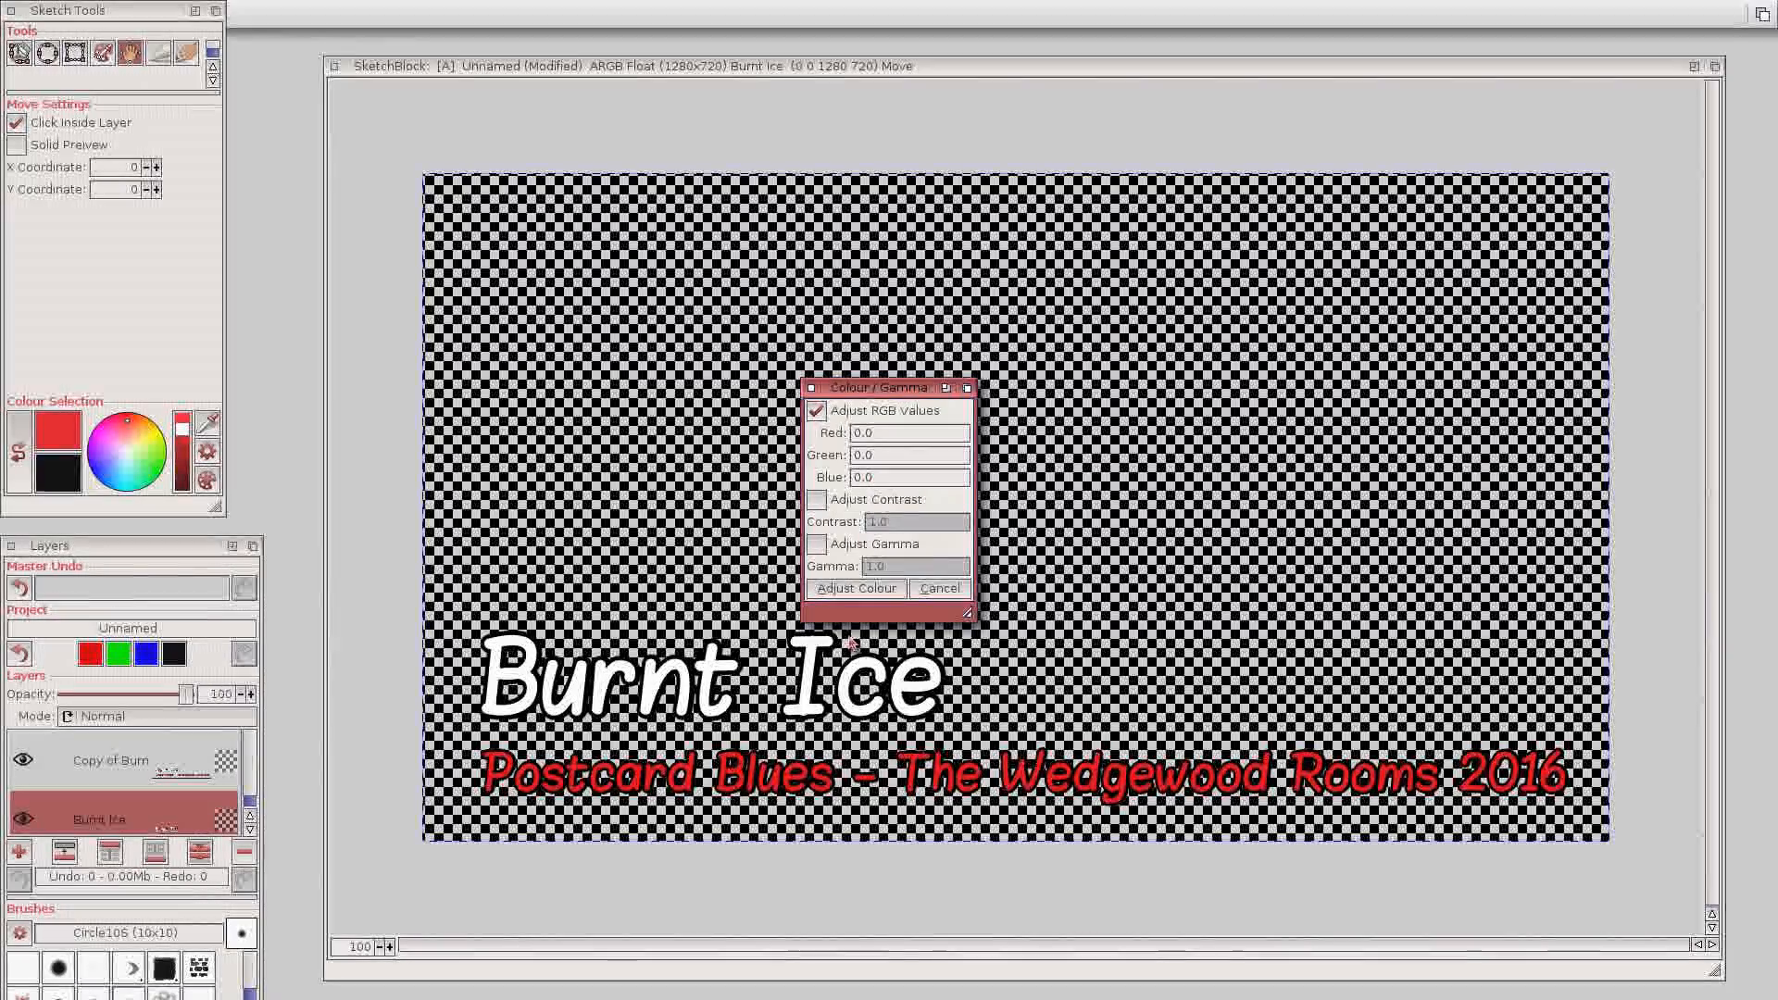
pyautogui.click(847, 590)
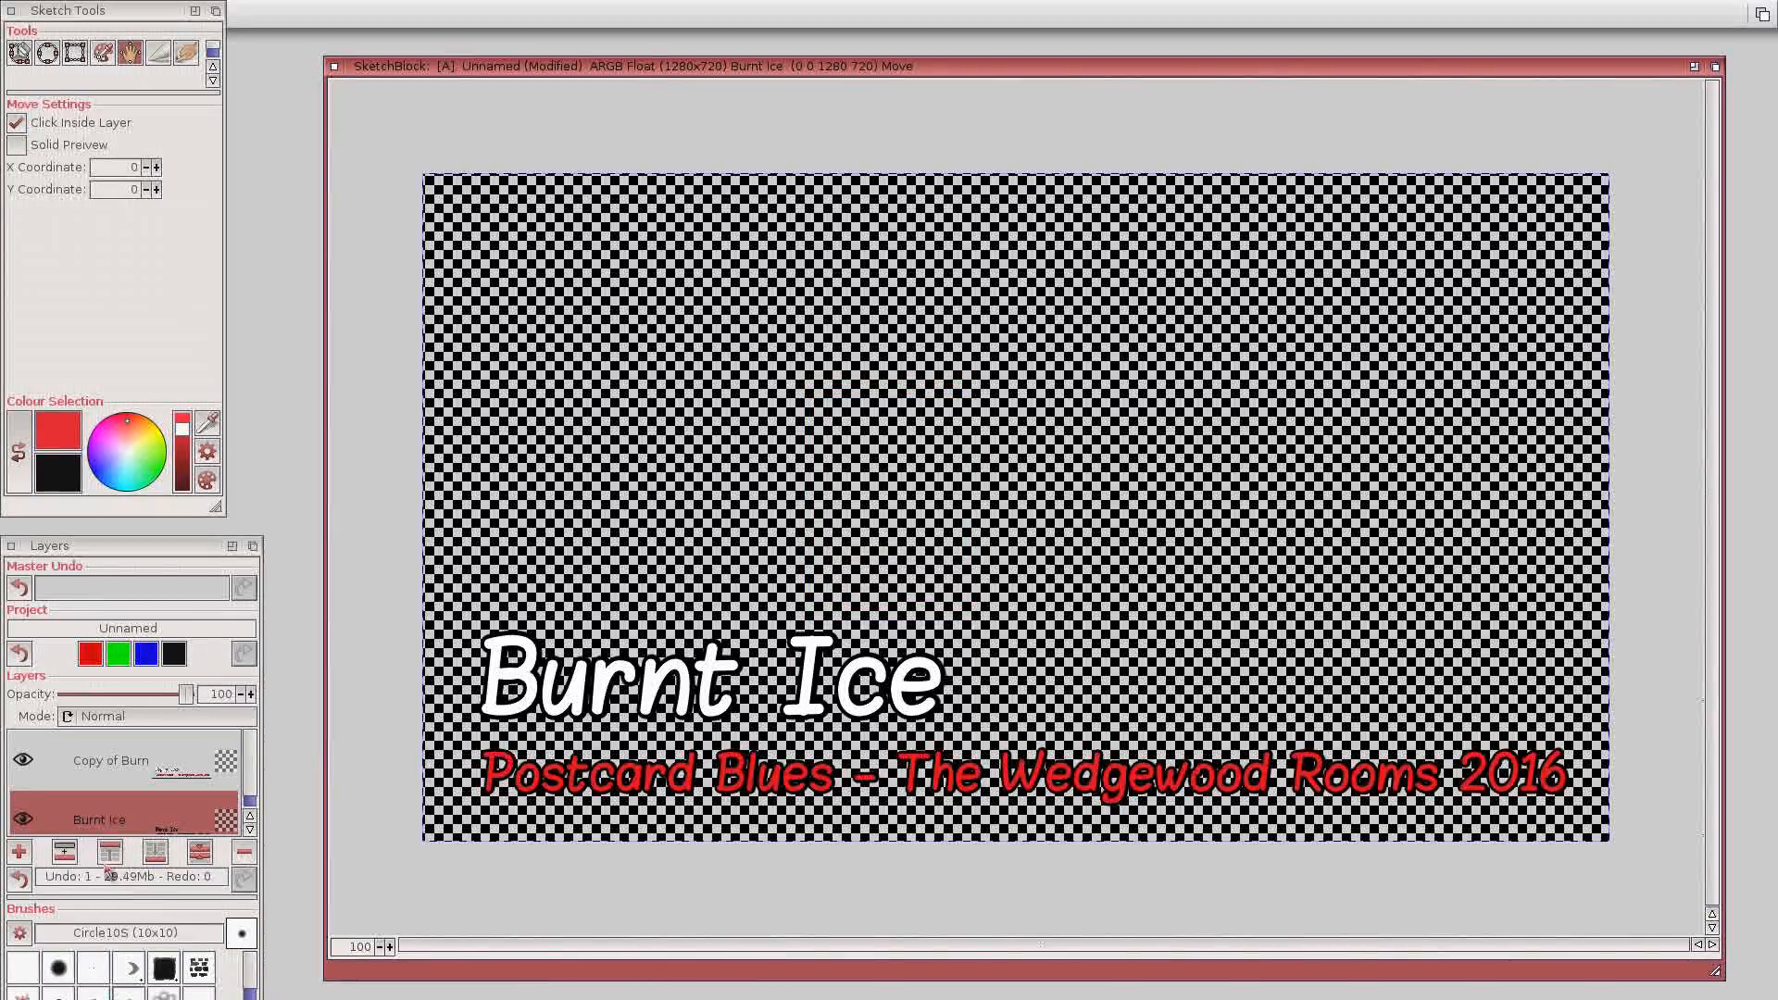
# Offset the black "Burnt Ice" layer to X 5, Y 5 as a drop shadow.
pyautogui.click(130, 53)
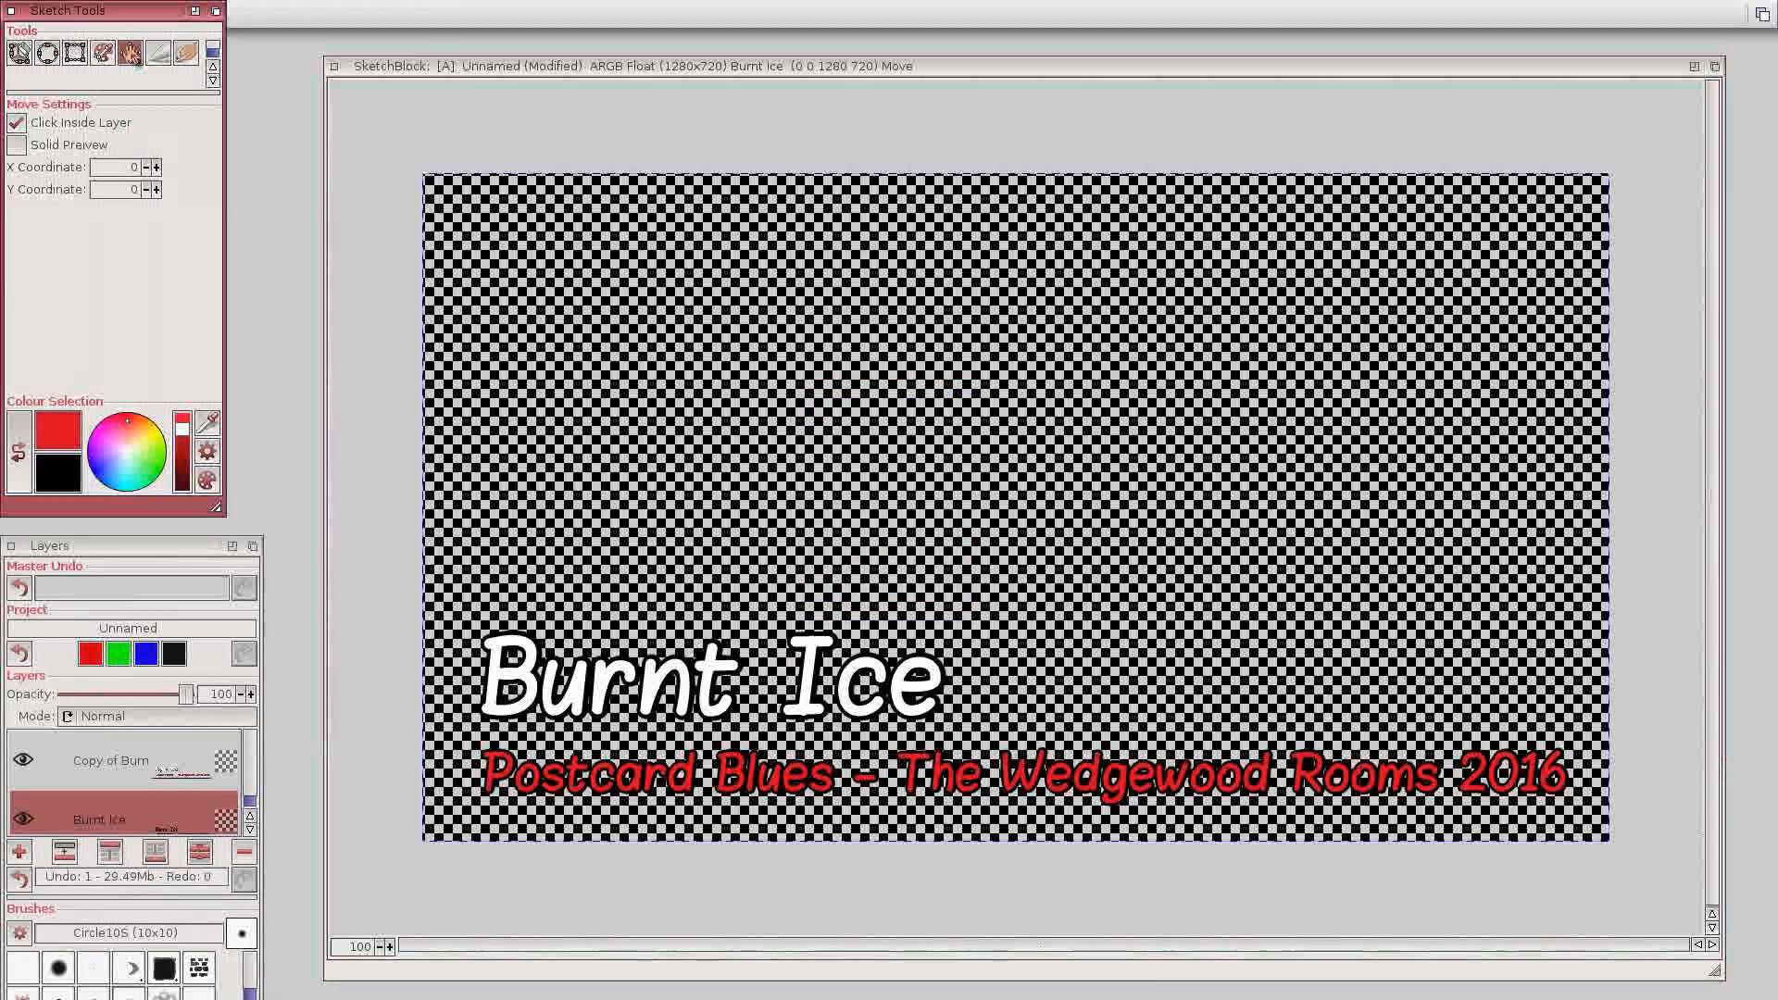
pyautogui.click(157, 189)
pyautogui.click(157, 189)
pyautogui.click(157, 189)
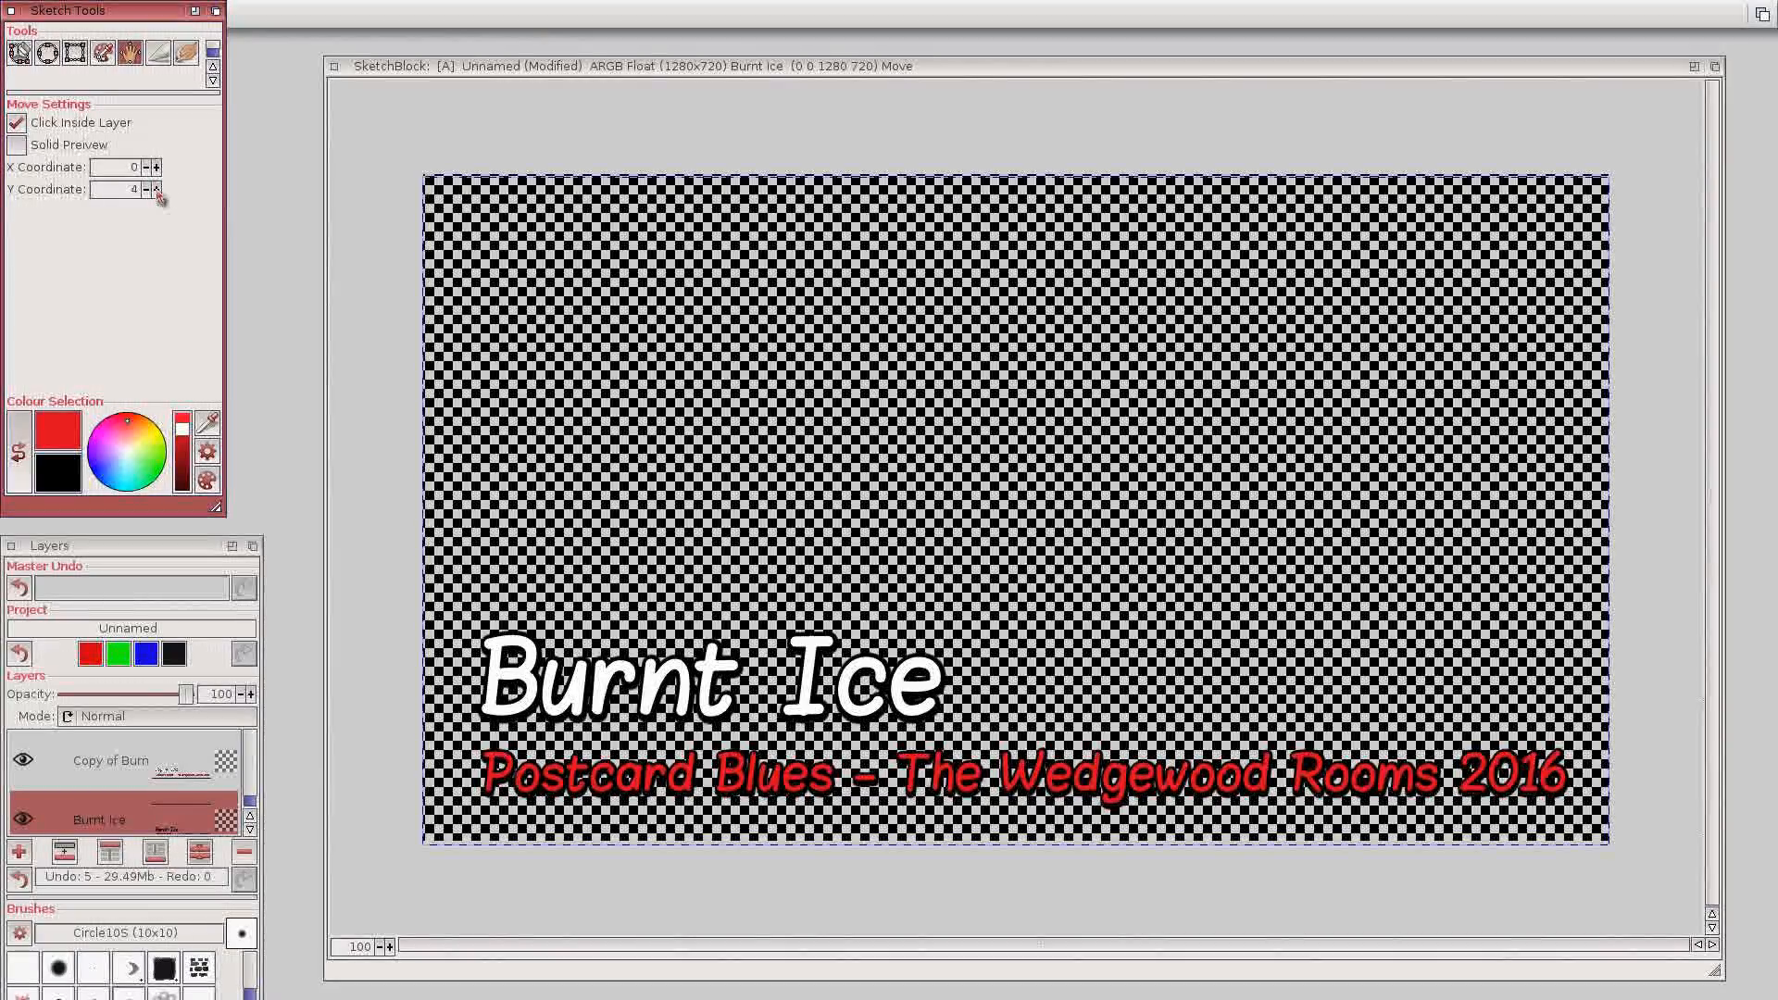
pyautogui.click(156, 191)
pyautogui.click(156, 168)
pyautogui.click(156, 168)
pyautogui.click(156, 167)
pyautogui.click(157, 168)
pyautogui.click(157, 167)
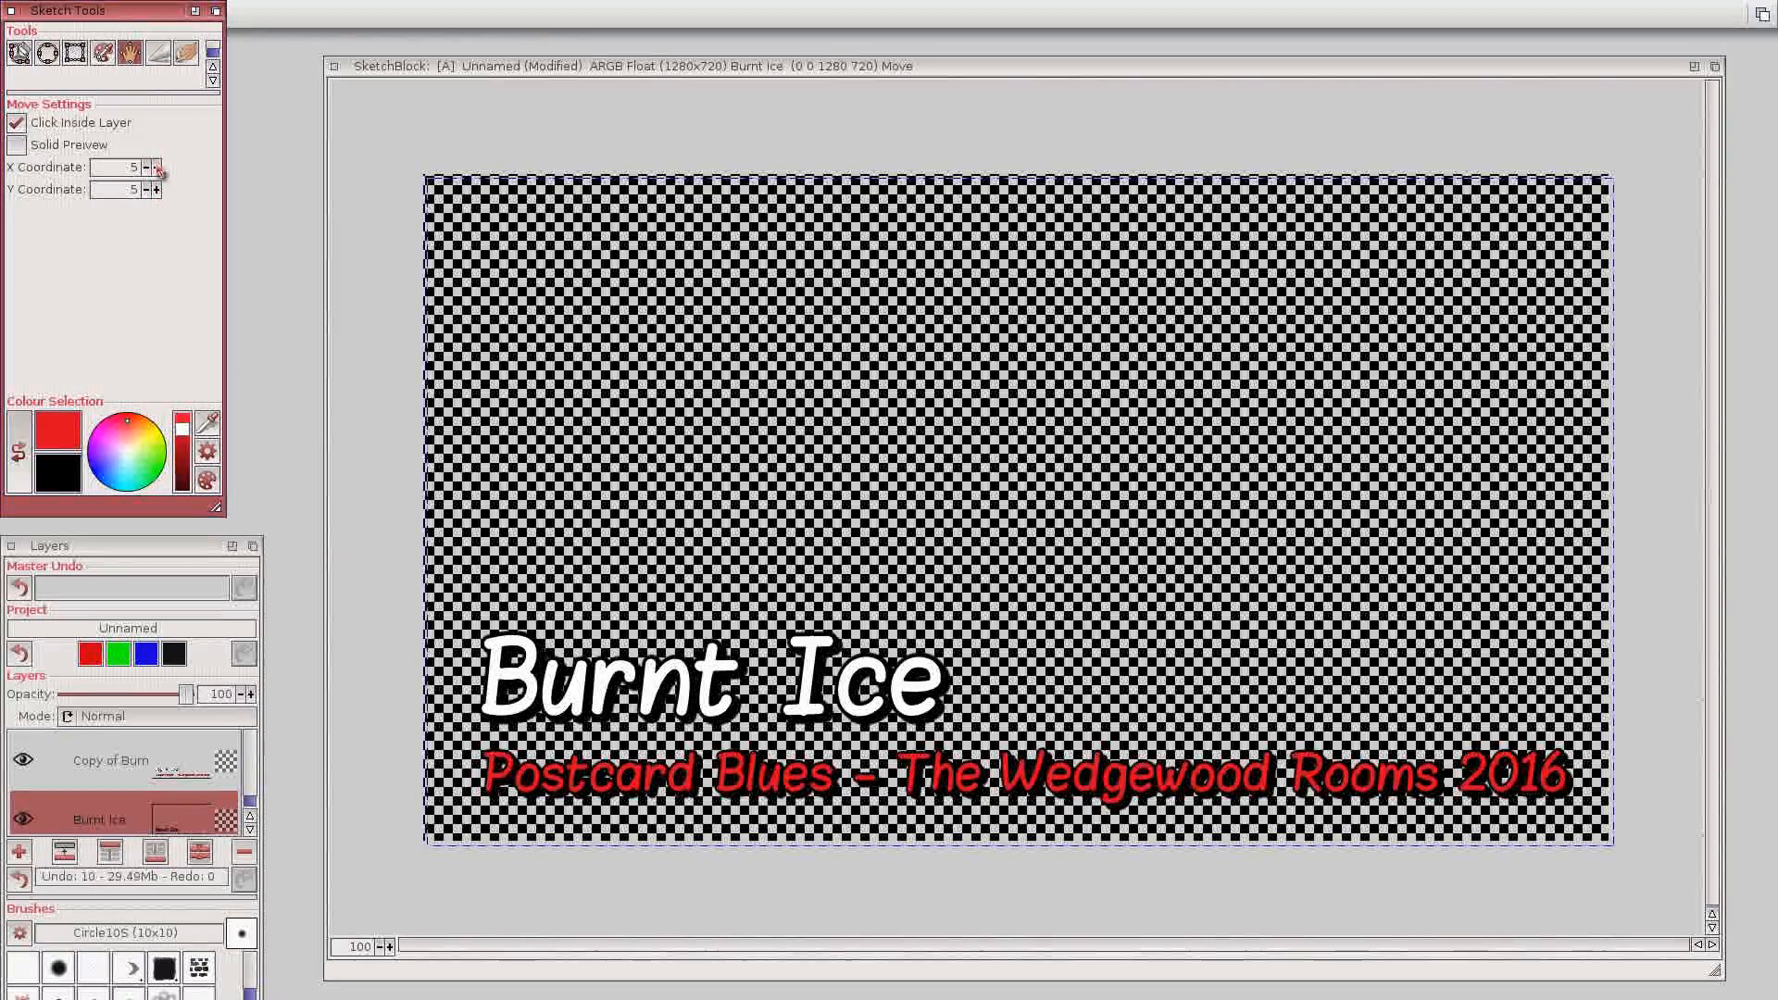
# Soften the black "Burnt Ice" shadow layer with a Gaussian Blur.
pyautogui.click(681, 77)
pyautogui.click(626, 14)
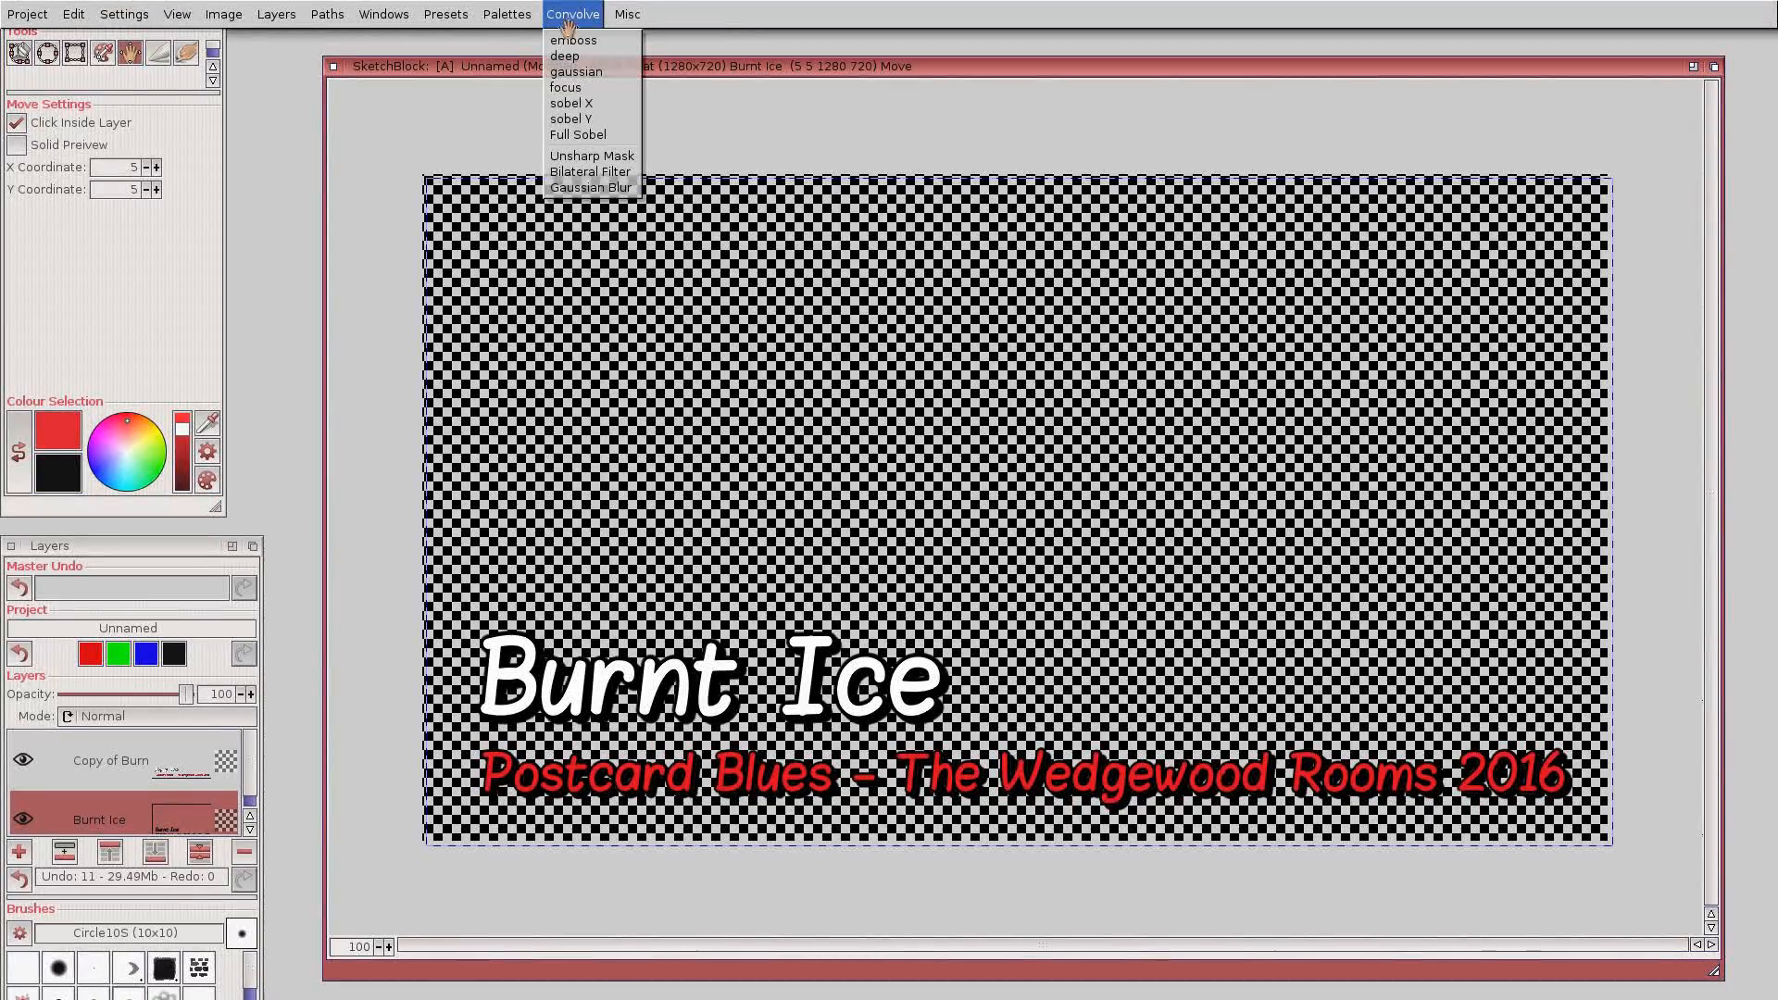
pyautogui.click(590, 187)
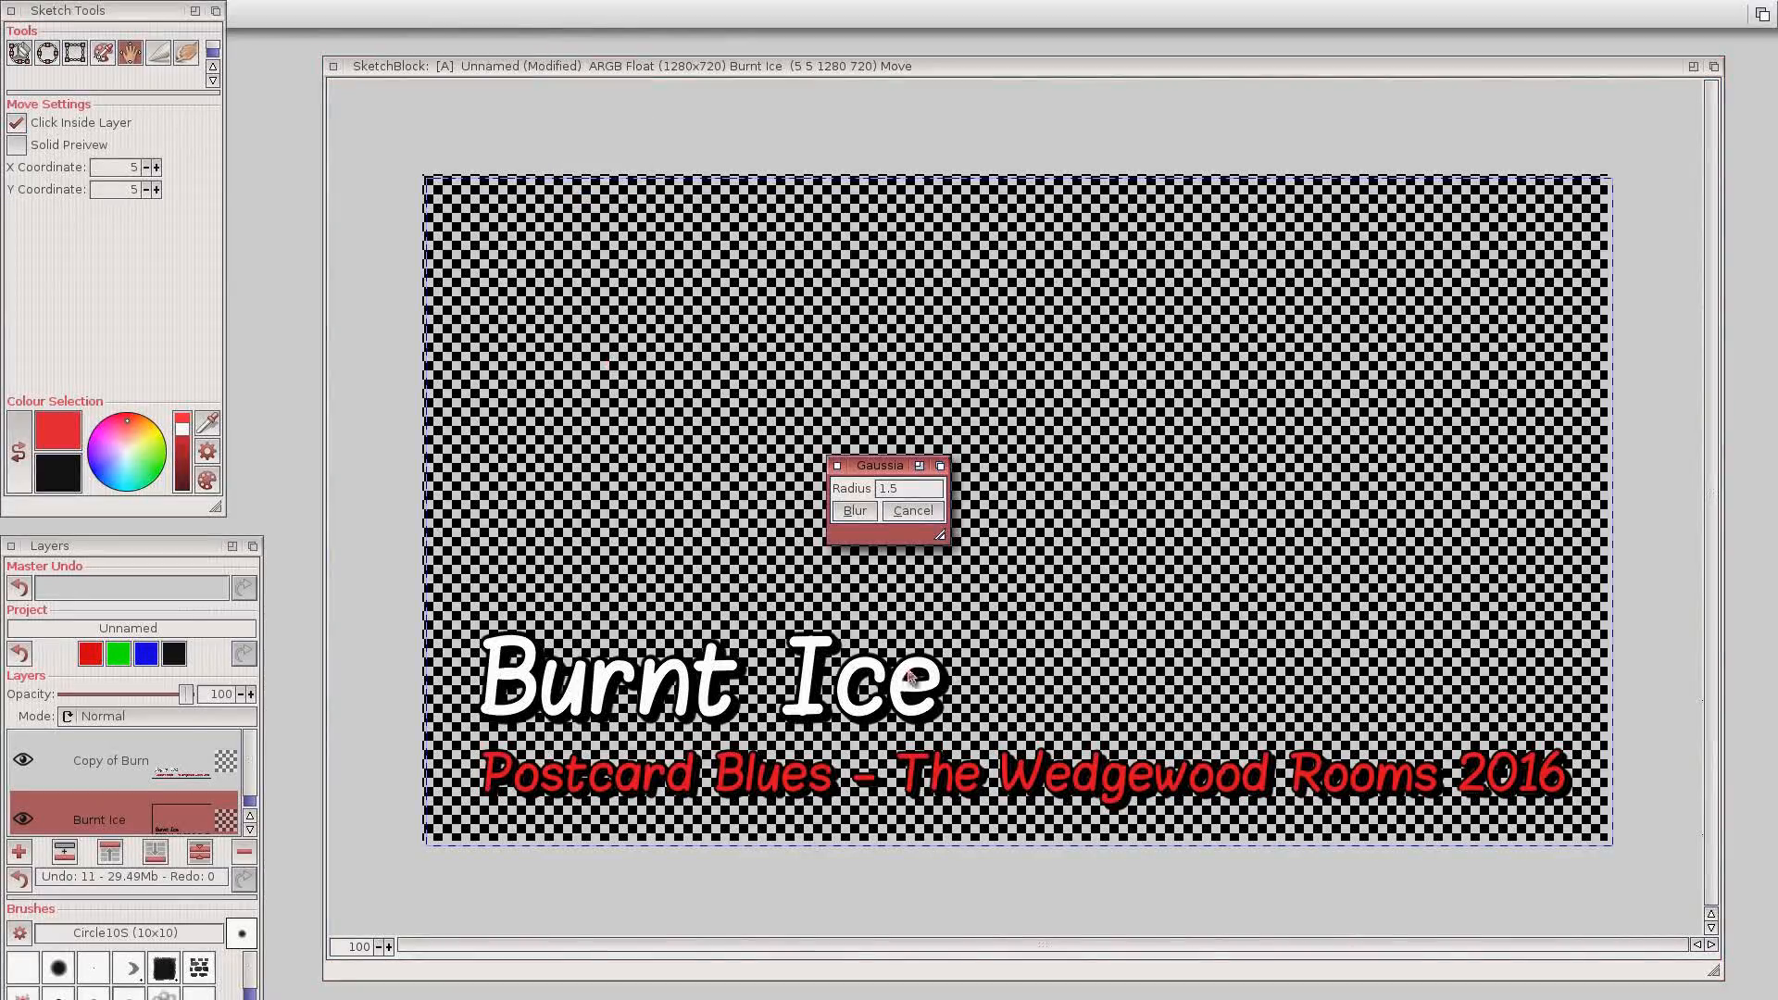
pyautogui.doubleClick(886, 491)
pyautogui.click(860, 514)
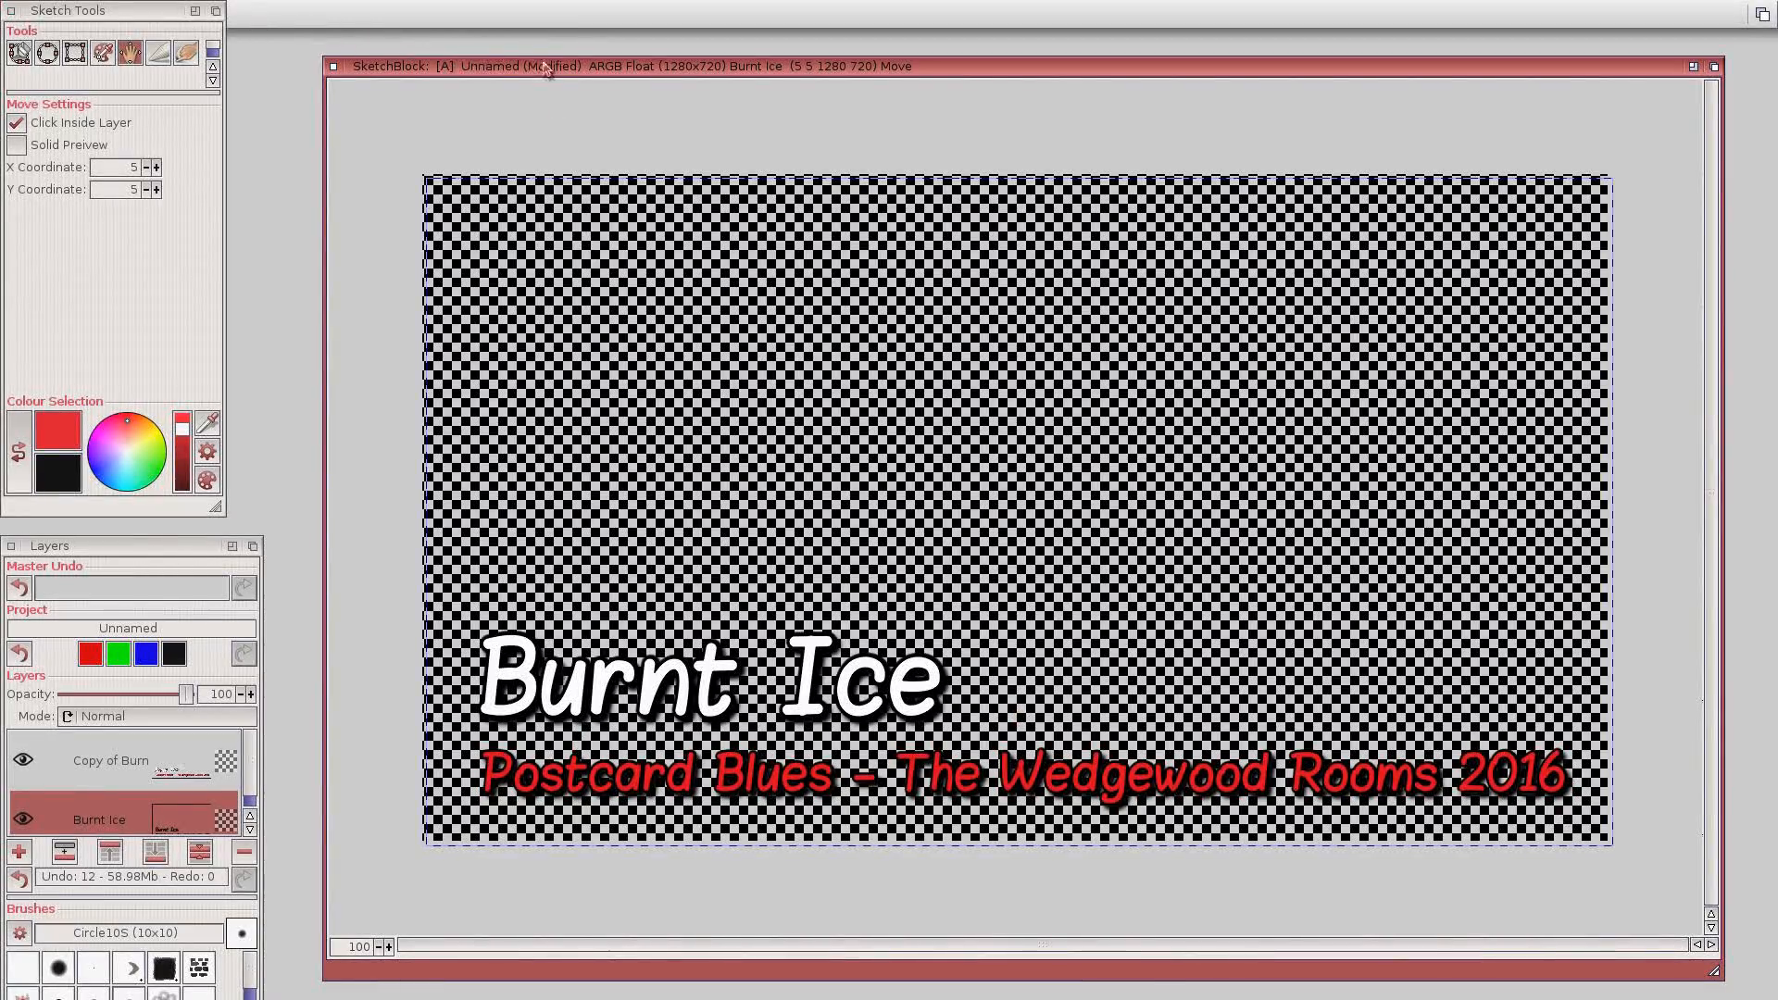
# Set up an export of the title image as Portable Network Graphics (PNG) with alpha saved.
pyautogui.moveTo(59, 10); pyautogui.dragTo(74, 142, button='right')
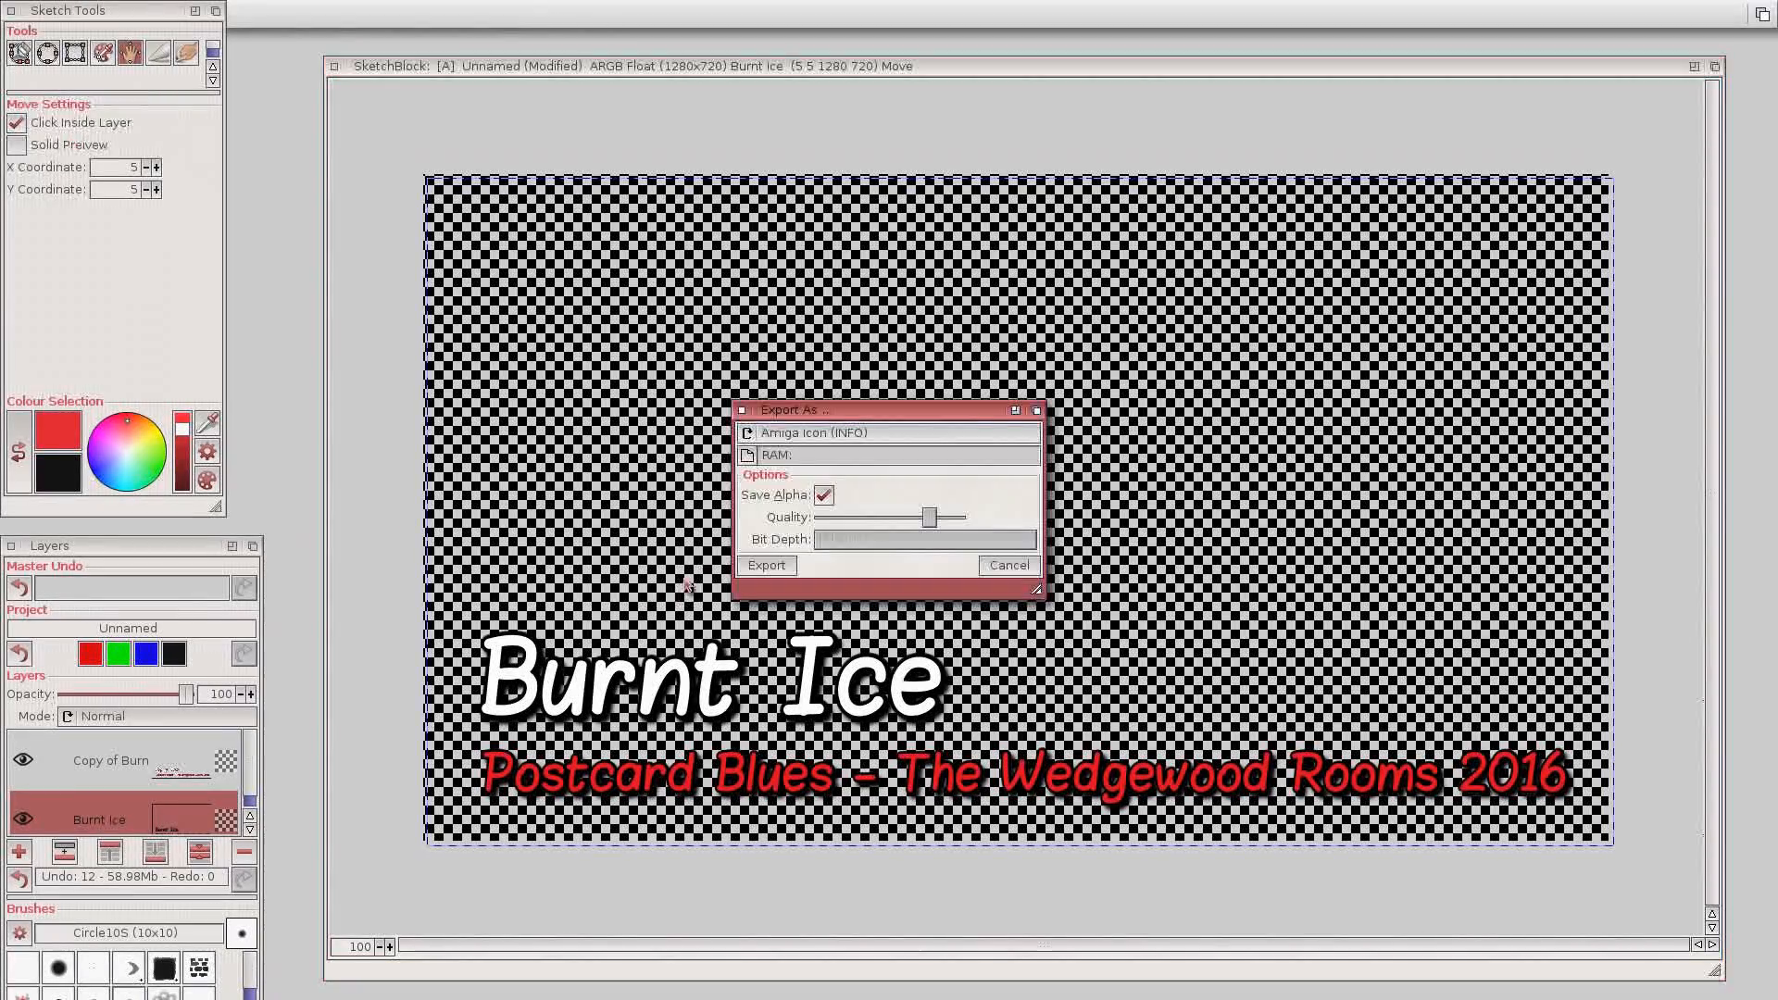
pyautogui.moveTo(893, 416); pyautogui.dragTo(885, 377)
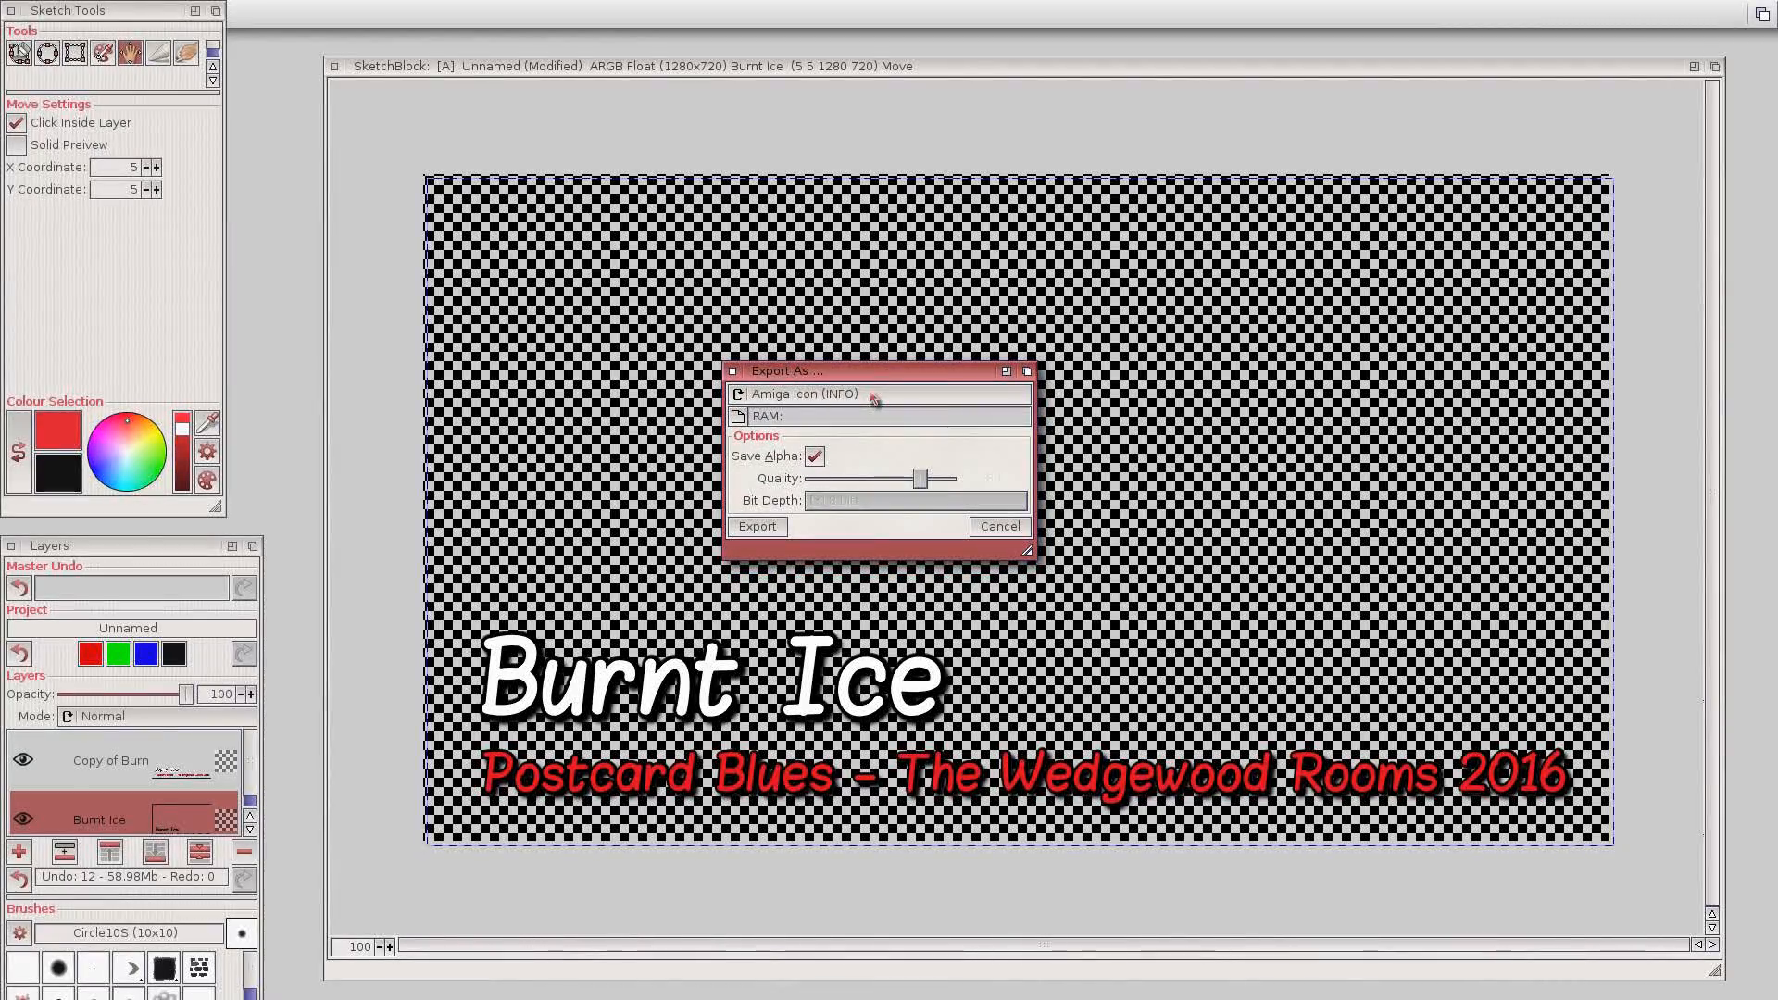
pyautogui.click(874, 395)
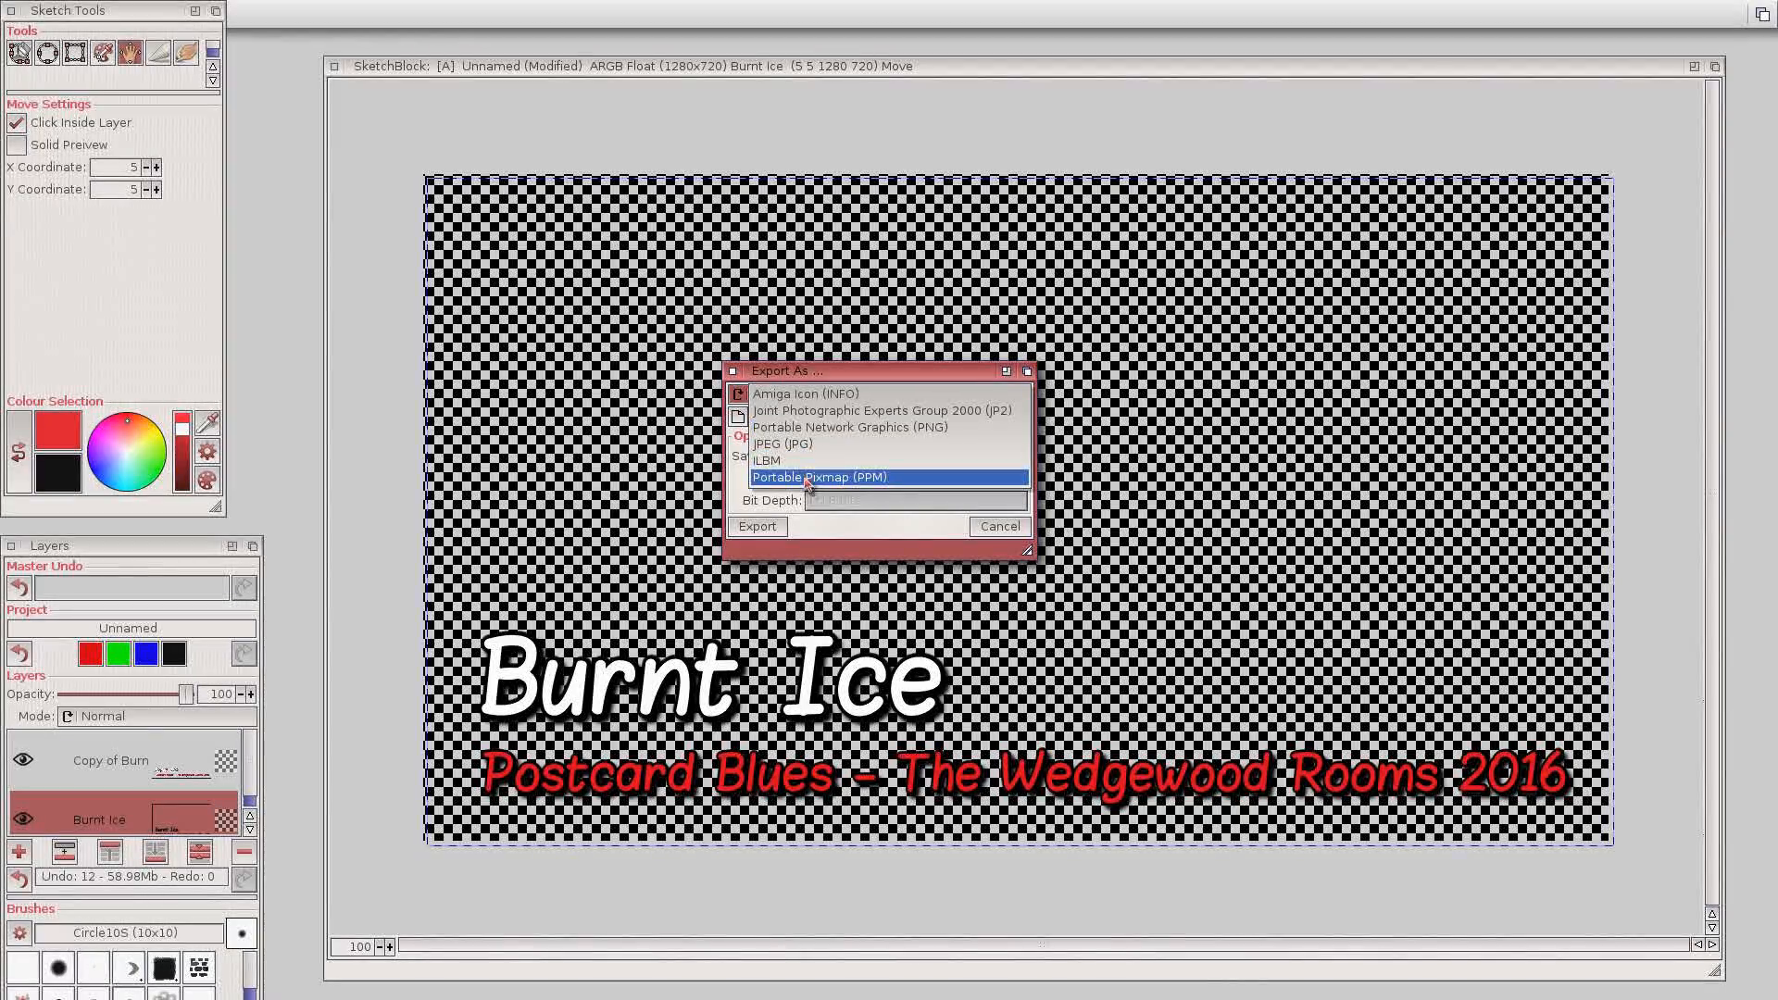
pyautogui.click(862, 431)
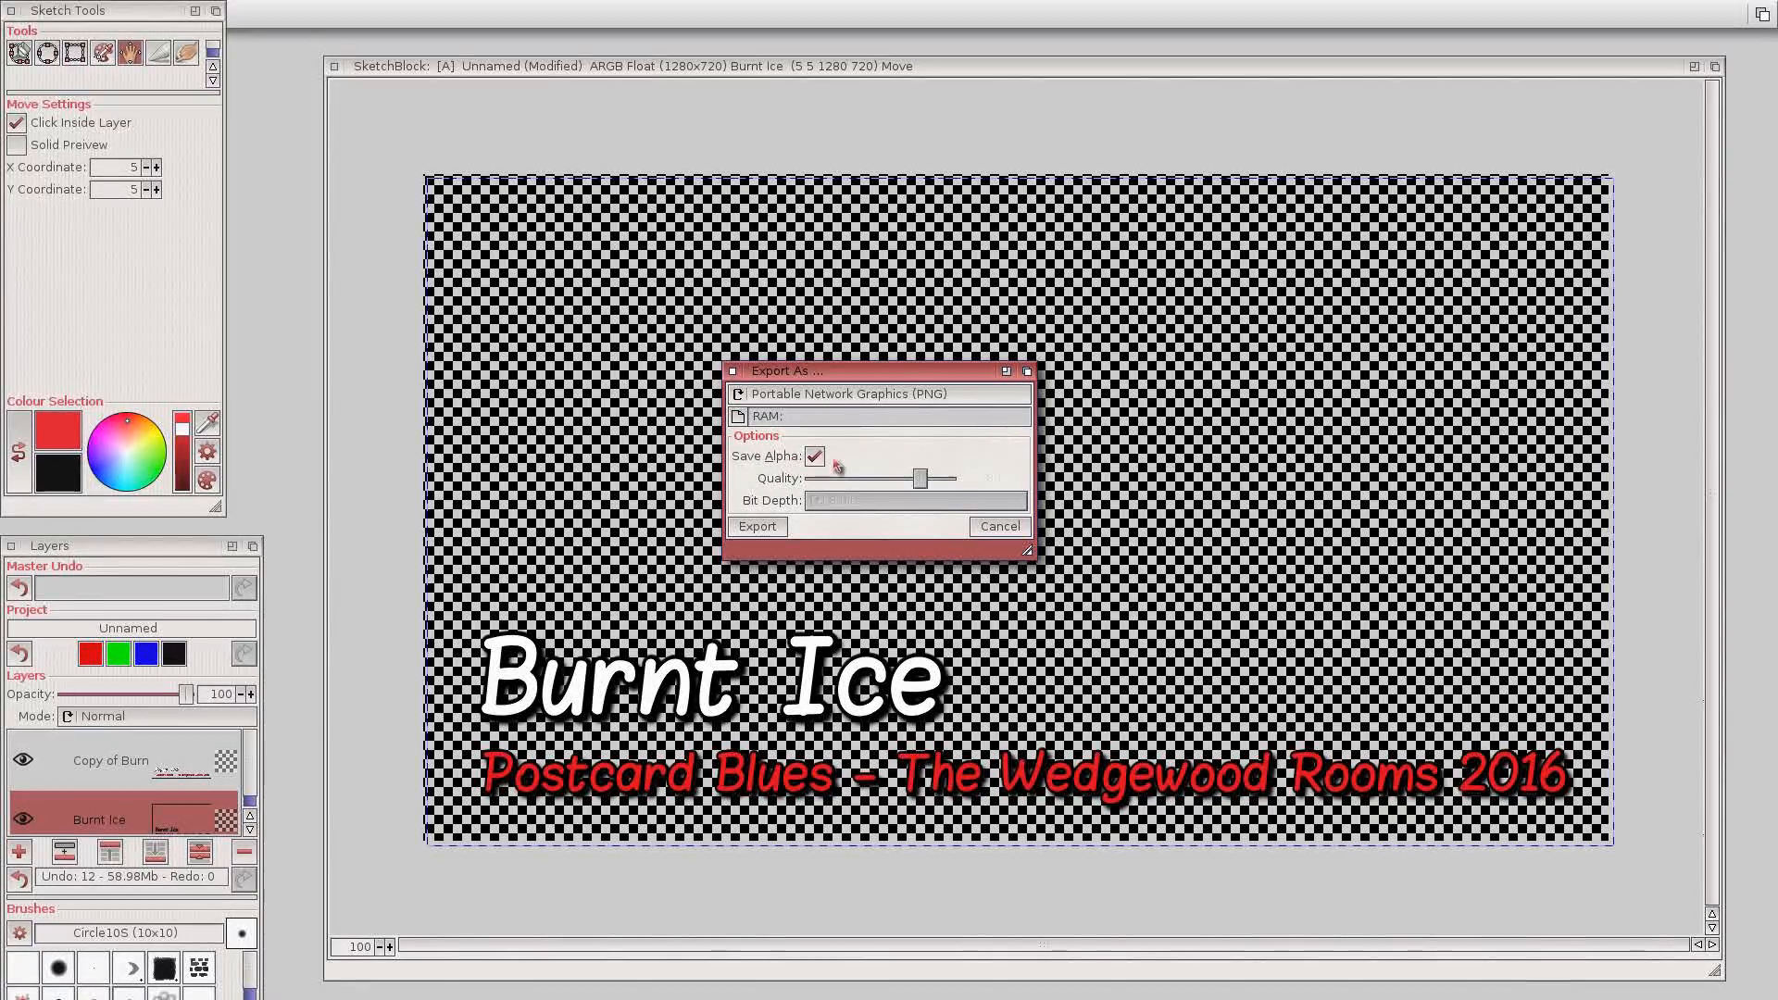
# Choose the nbzgig drawer on the AV volume as the export destination.
pyautogui.click(759, 528)
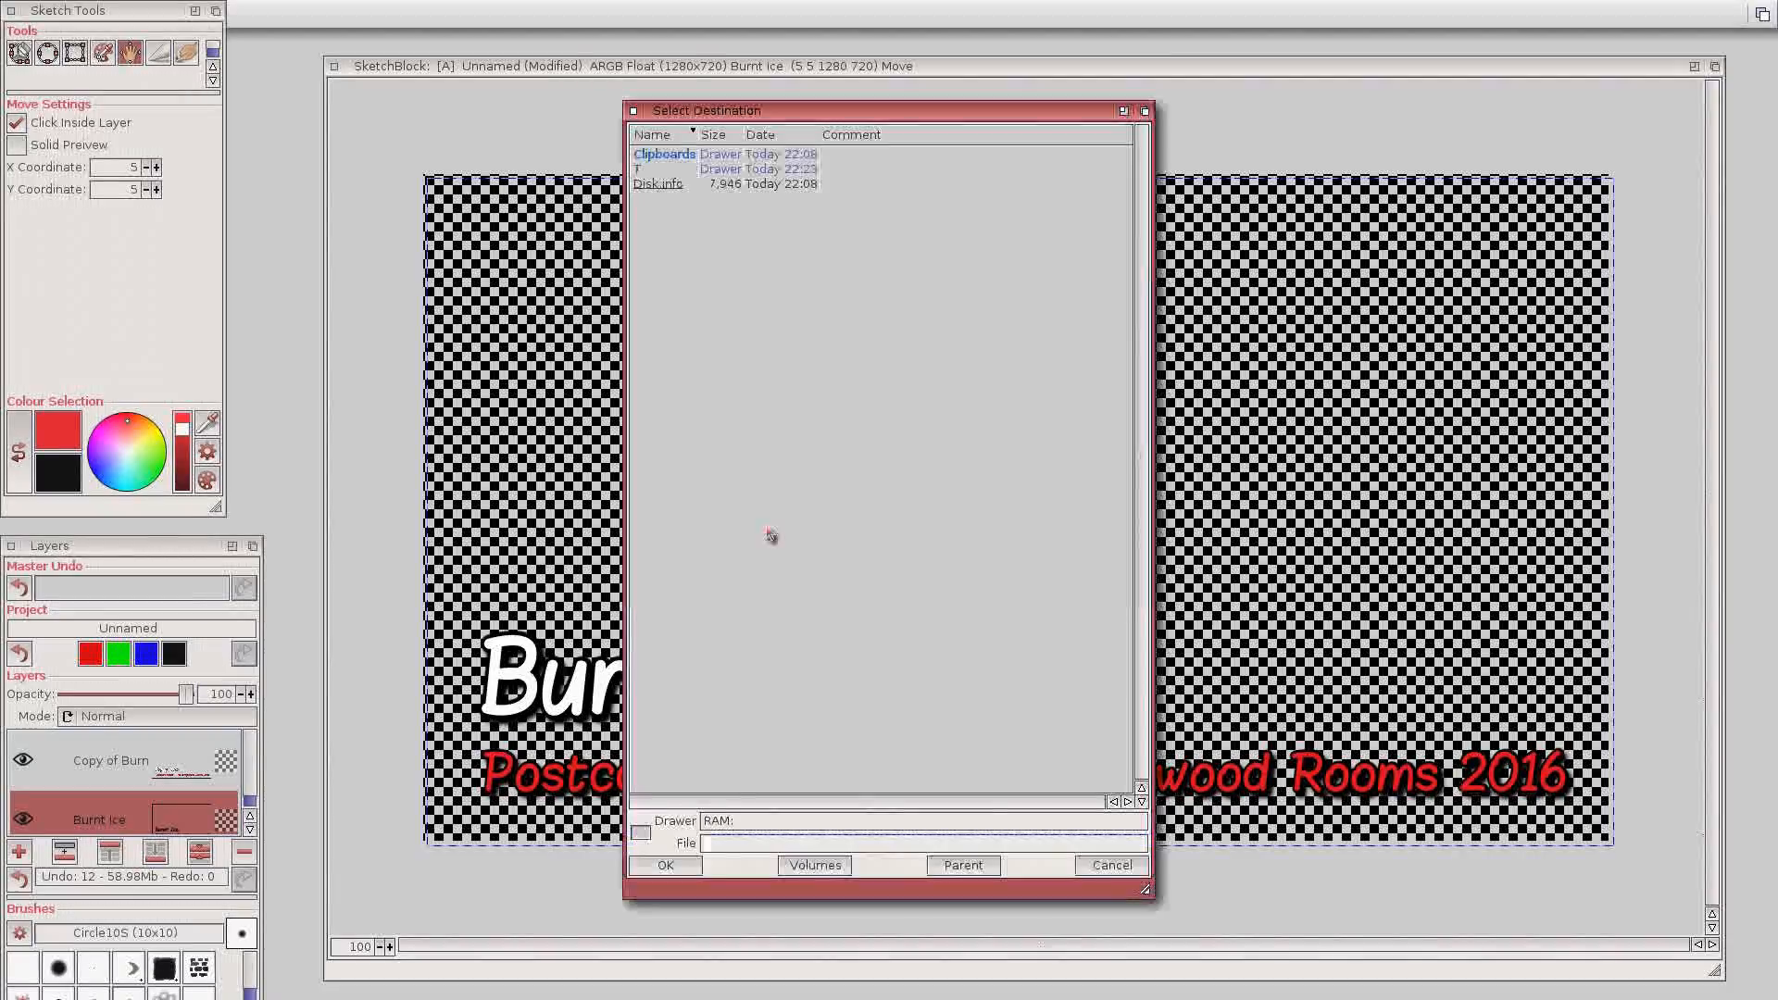
pyautogui.click(806, 865)
pyautogui.doubleClick(685, 155)
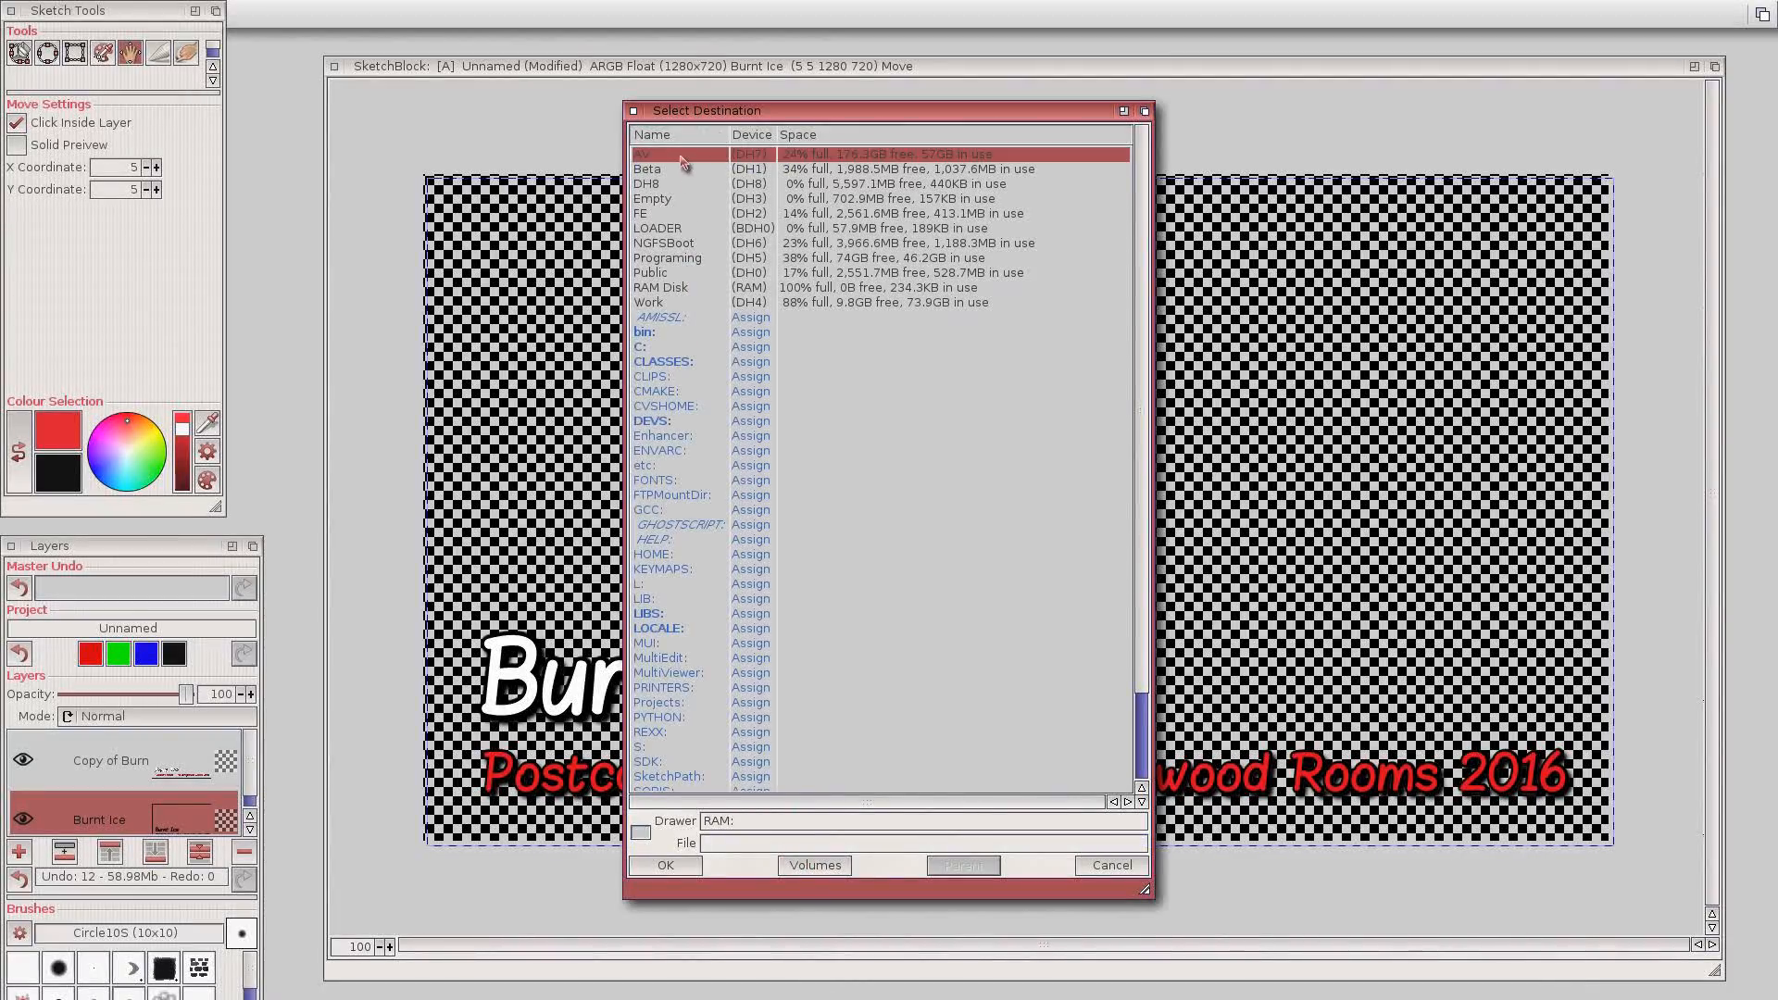
pyautogui.doubleClick(675, 244)
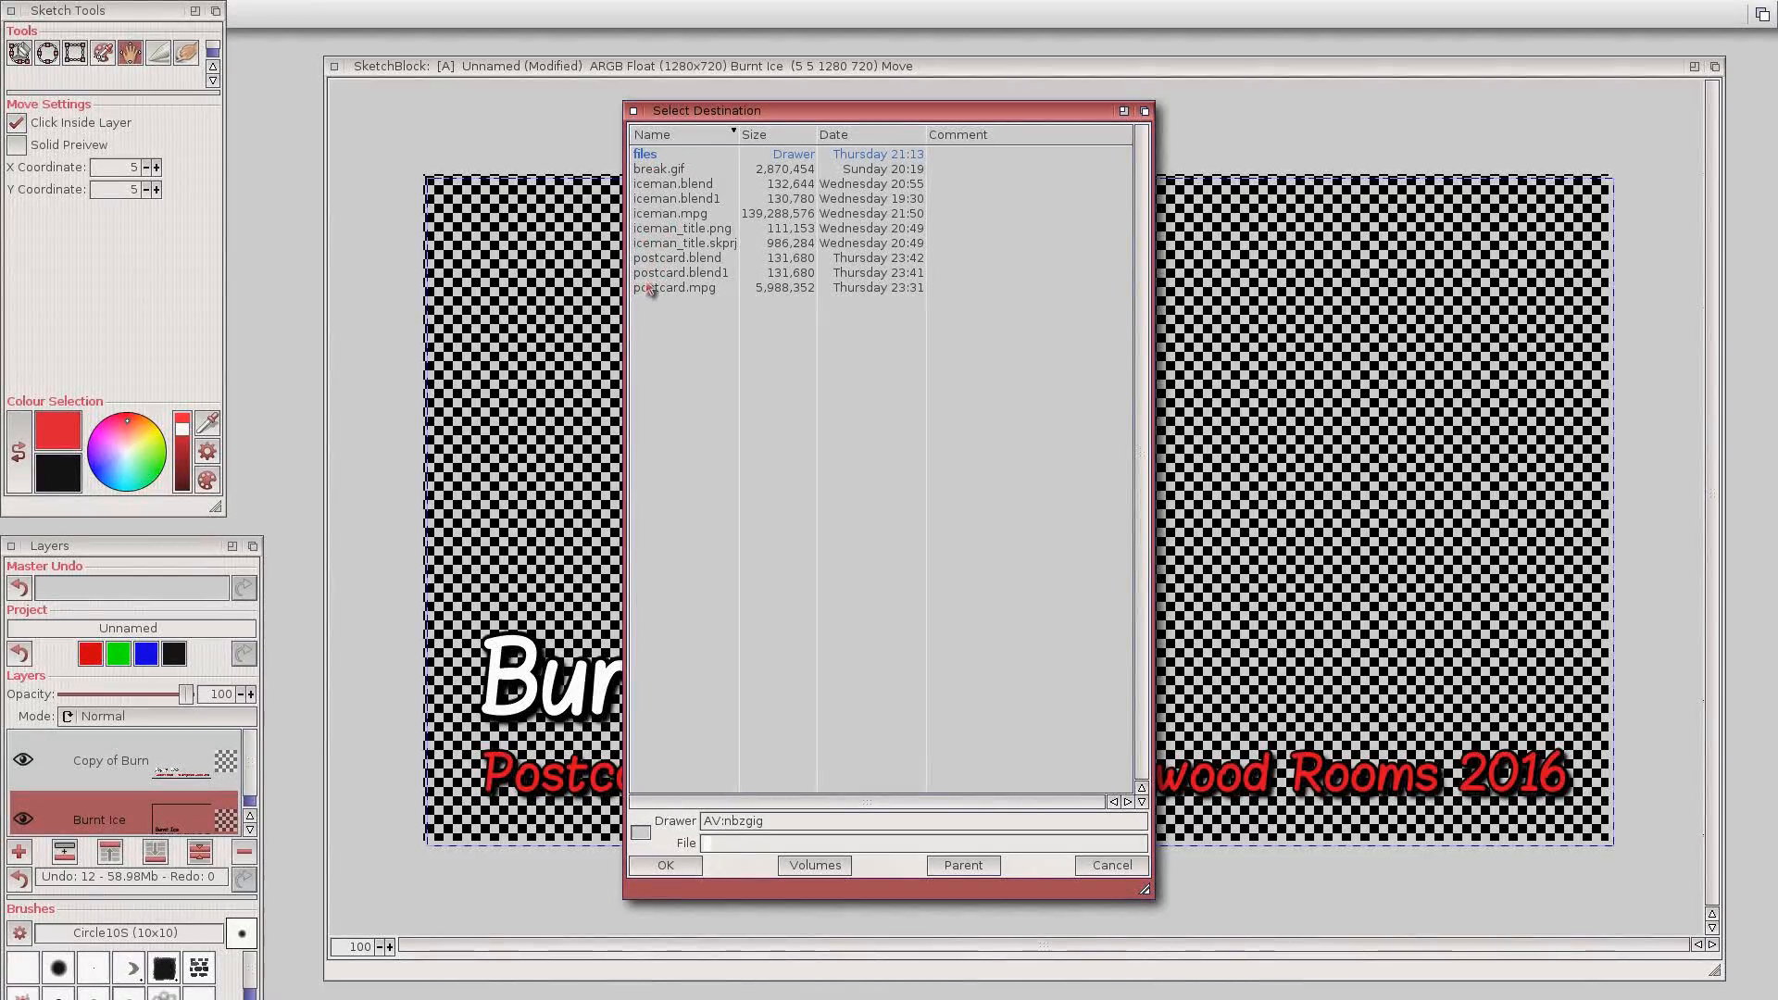
# Name the export file postcard_title.png and export the image.
pyautogui.click(651, 288)
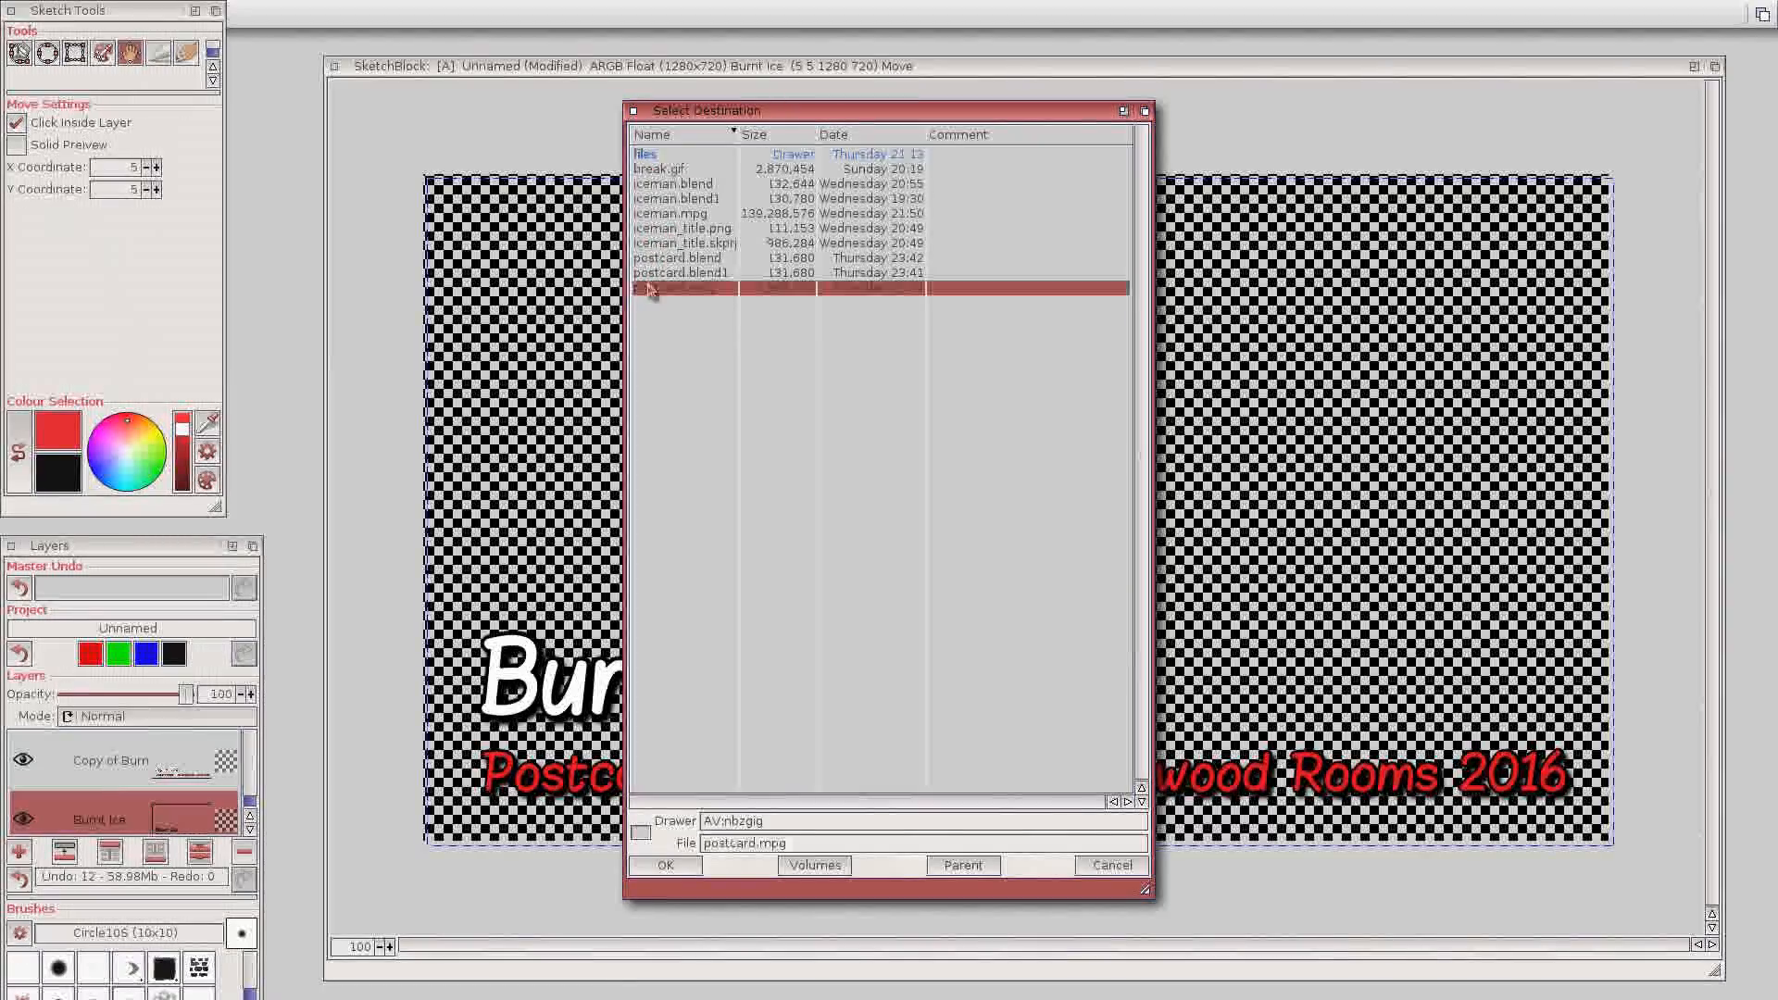
pyautogui.click(800, 847)
pyautogui.press('BackSpace')
pyautogui.press('BackSpace')
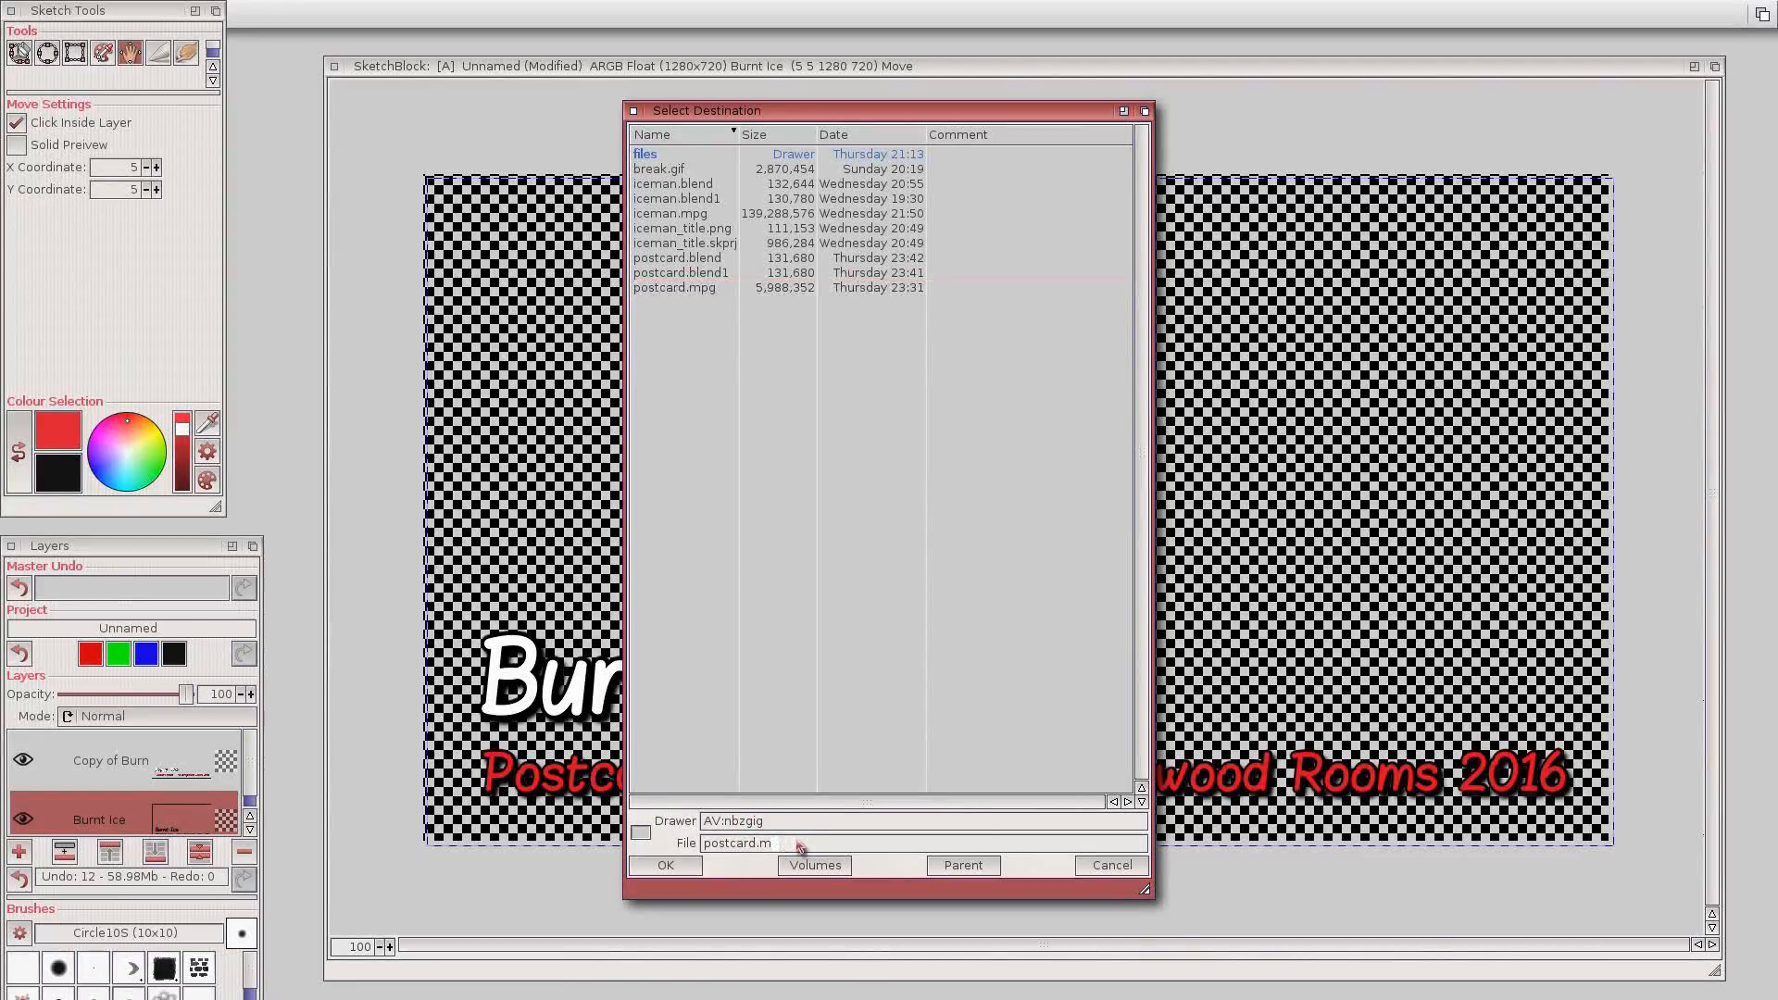
pyautogui.write('_tit')
pyautogui.write('.png')
pyautogui.press('Return')
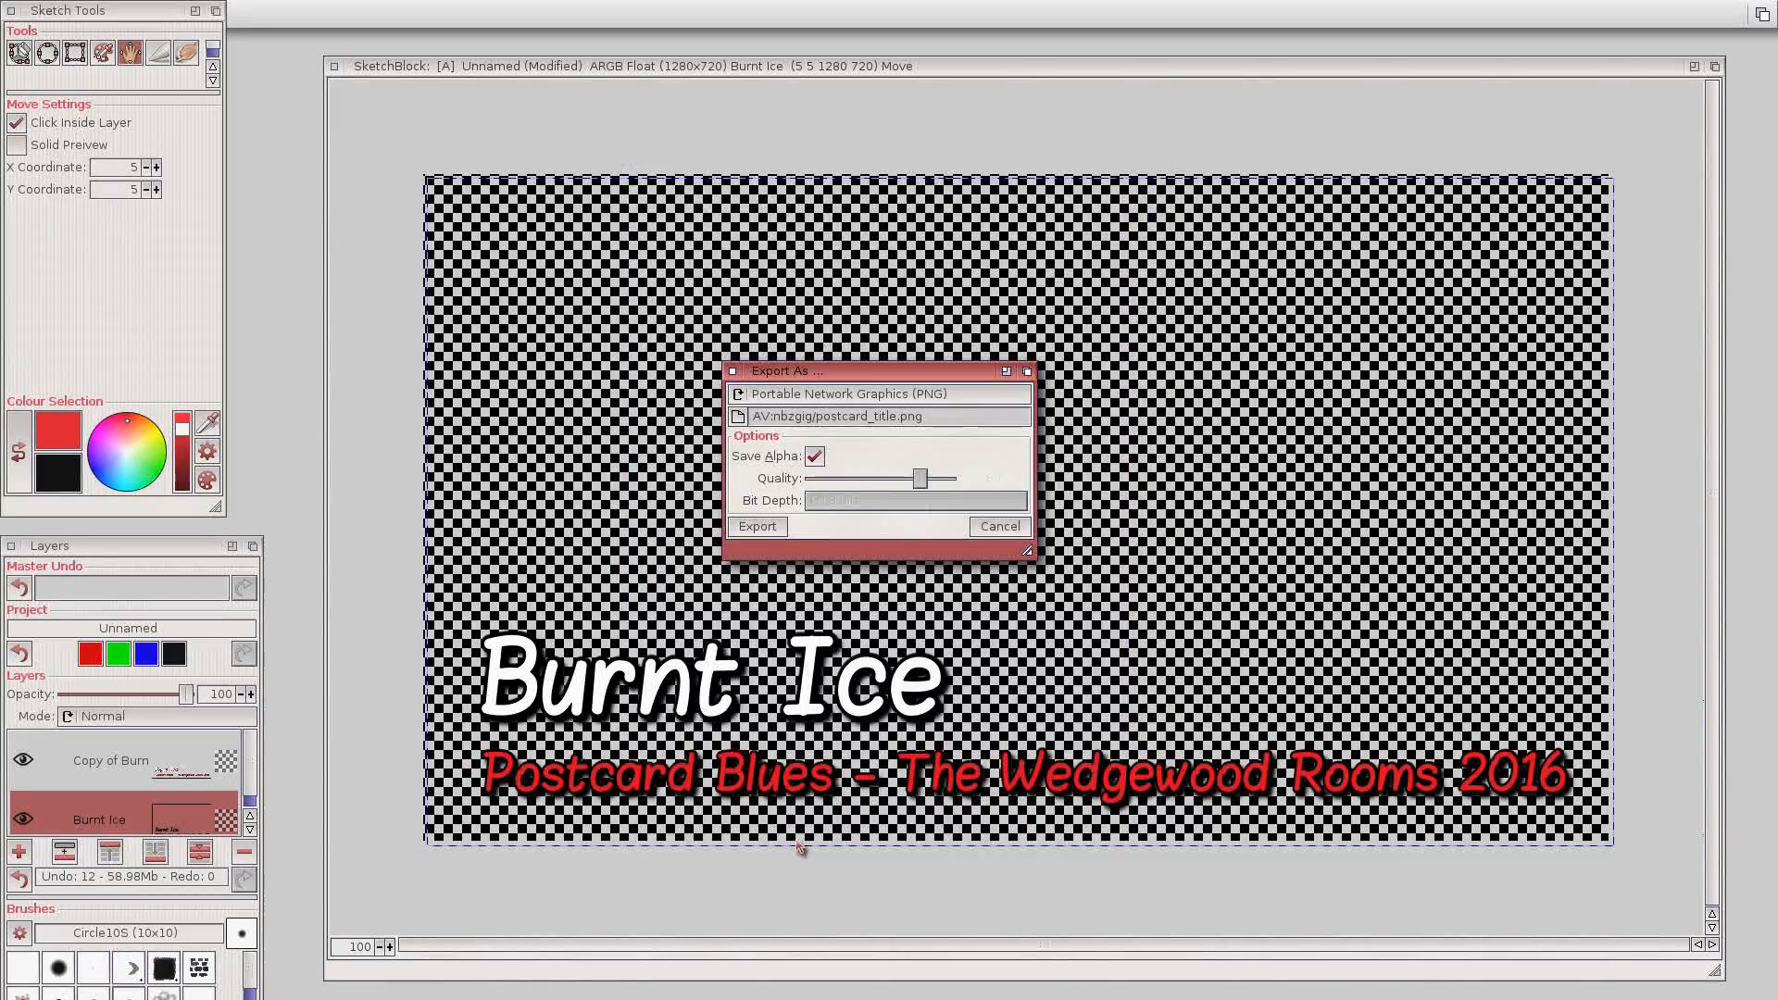
pyautogui.press('Return')
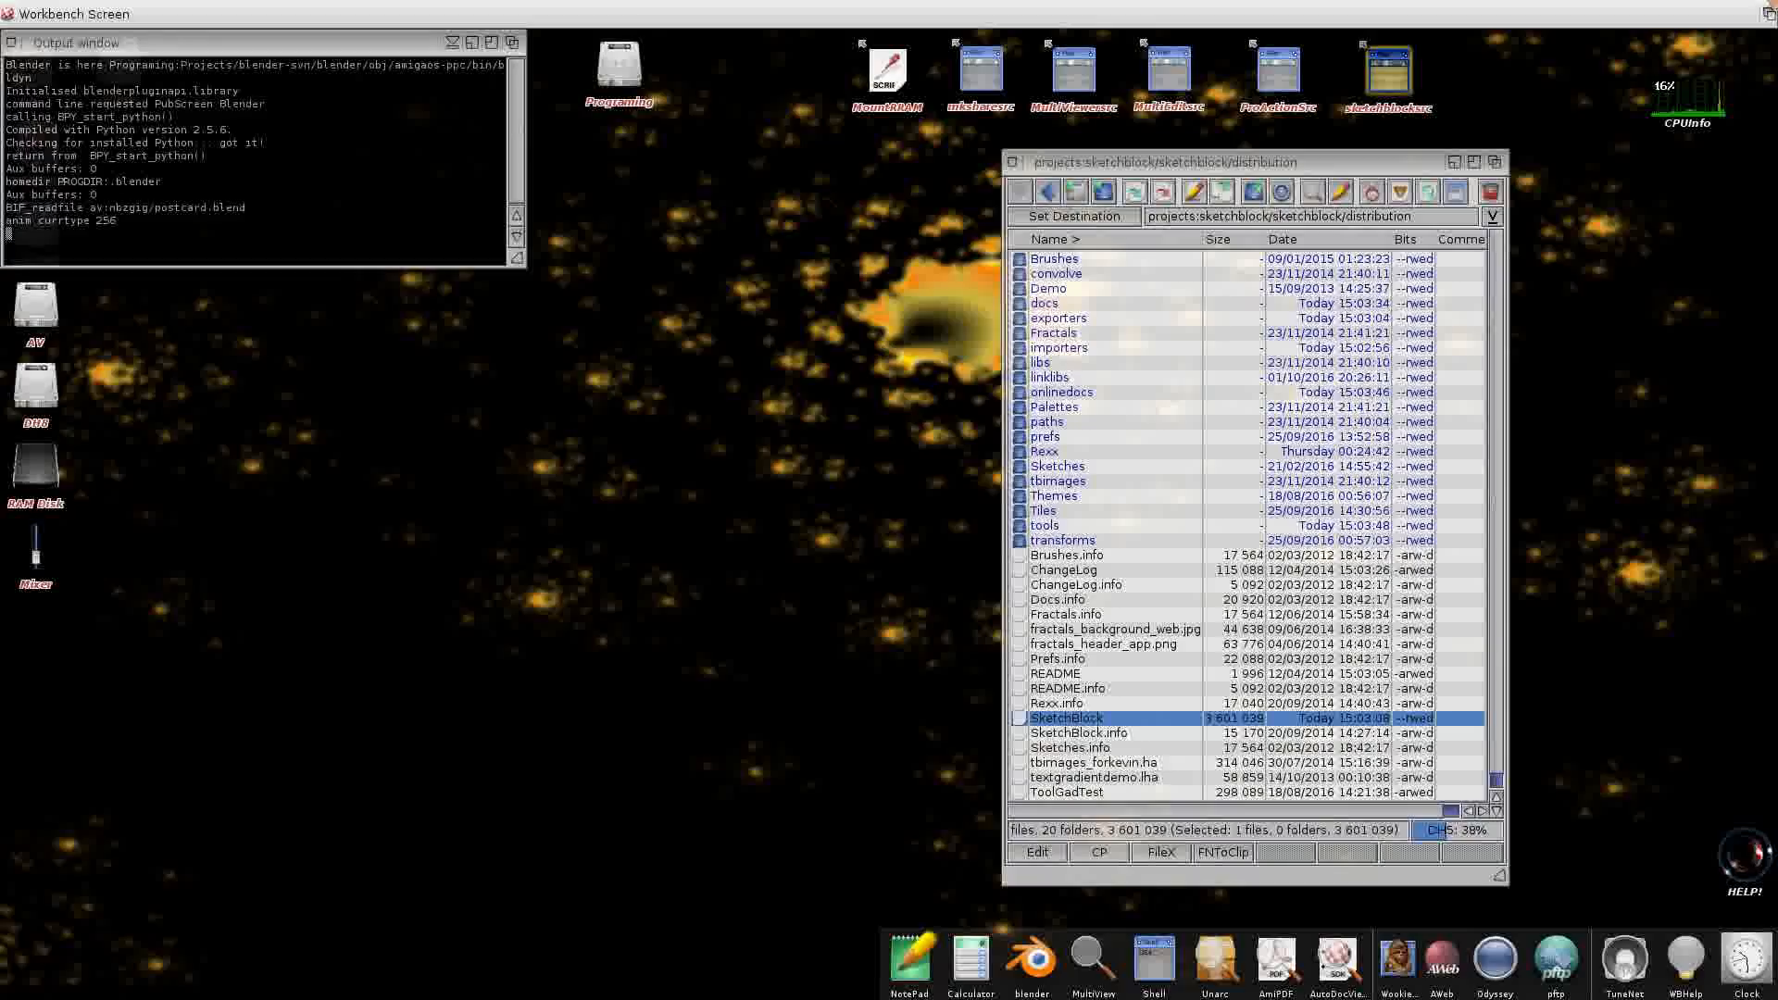
# Switch to Blender and start adding an image strip to the video sequence.
pyautogui.click(1762, 14)
pyautogui.click(1767, 8)
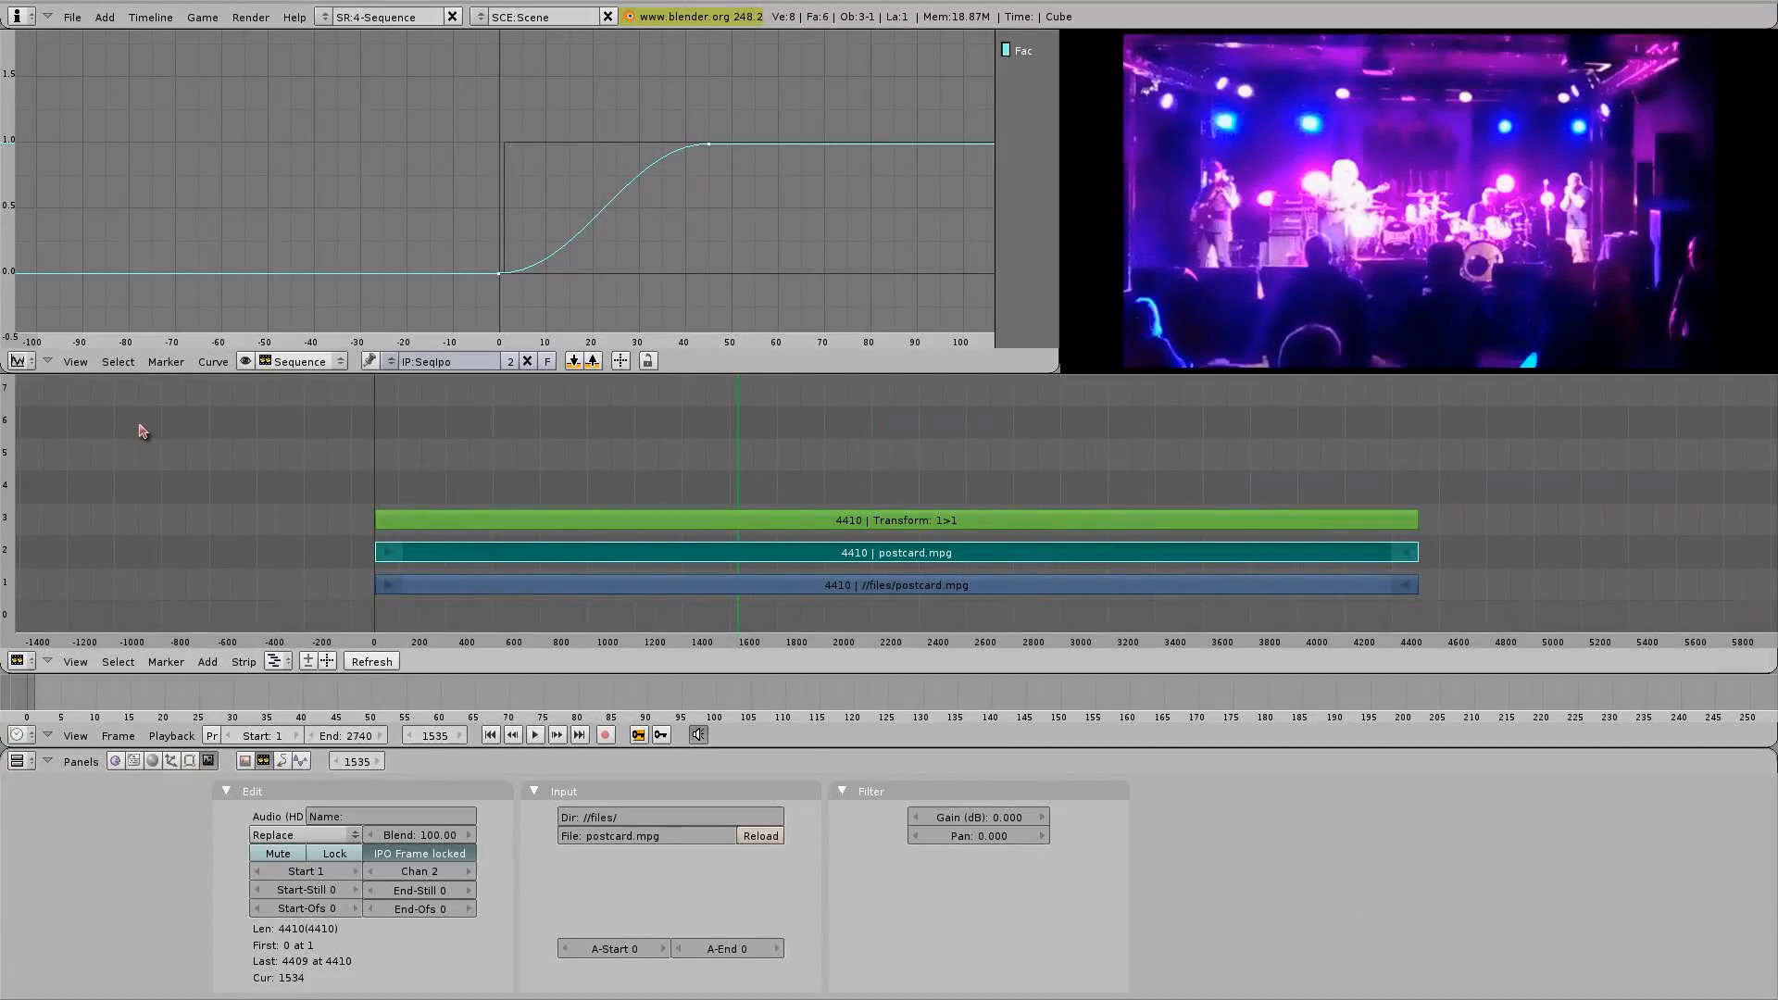
pyautogui.click(208, 661)
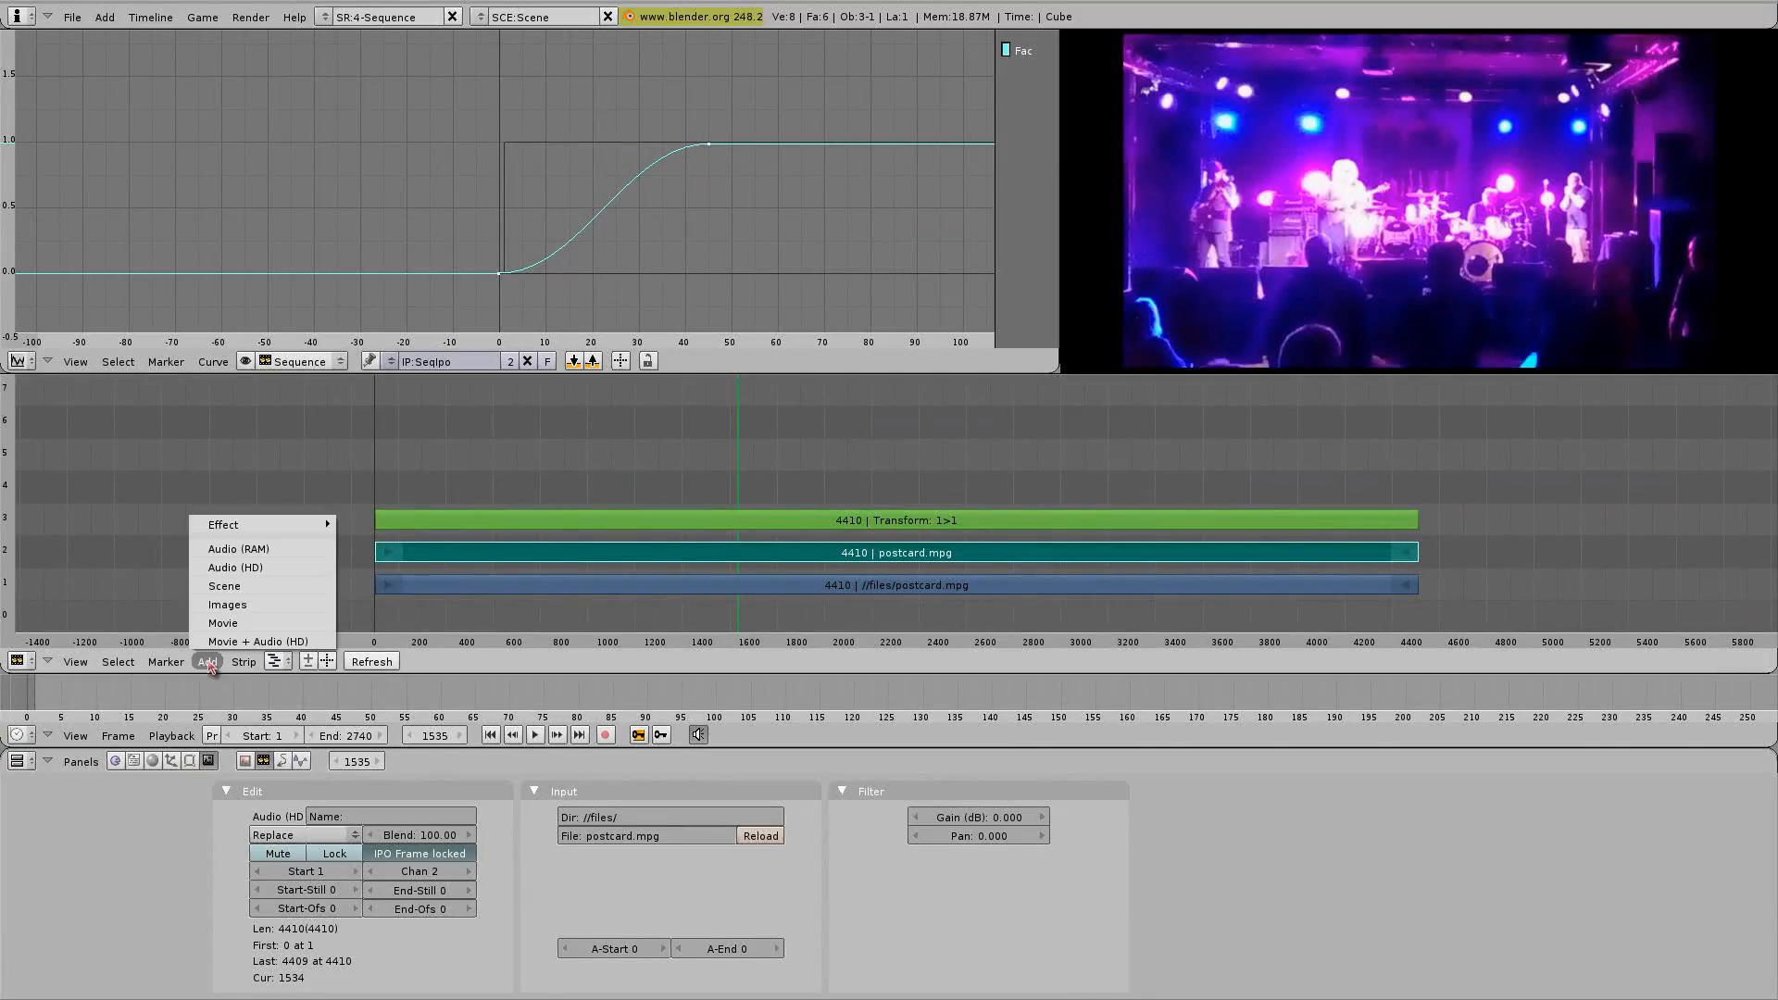
pyautogui.click(227, 604)
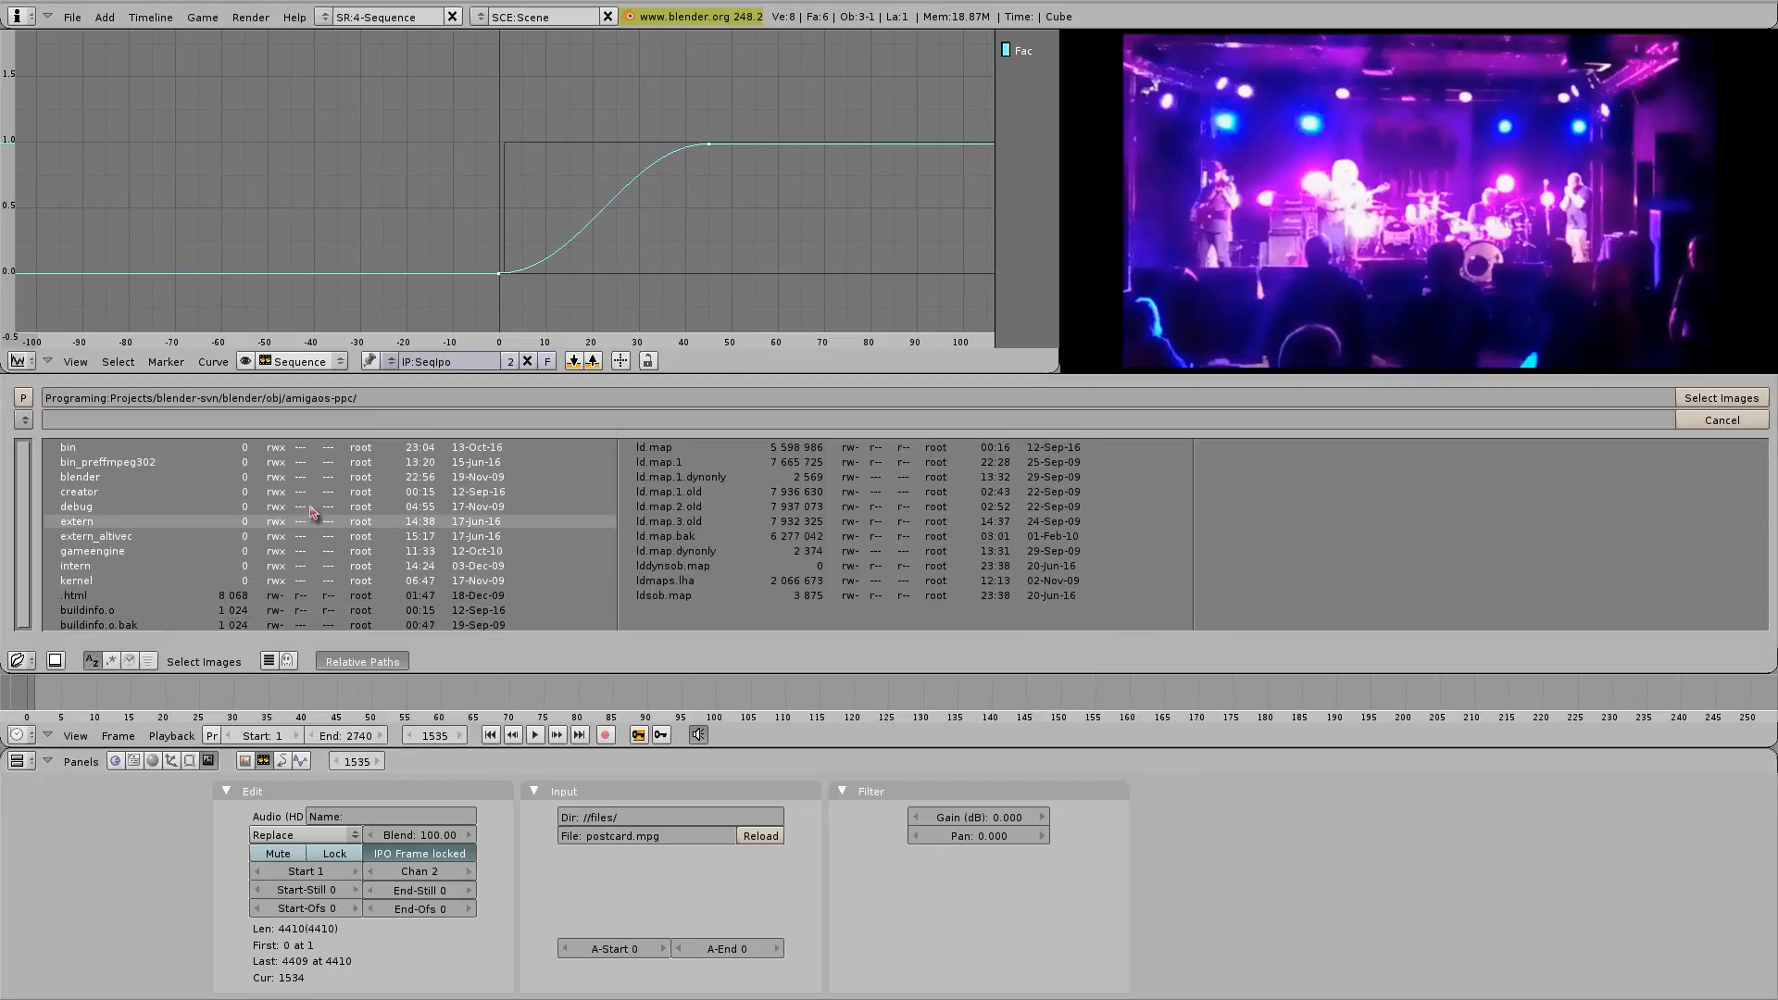
# Load postcard_title.png from av:nbzgig/ and place its strip on channel 4 at the beginning of the sequence.
pyautogui.click(423, 396)
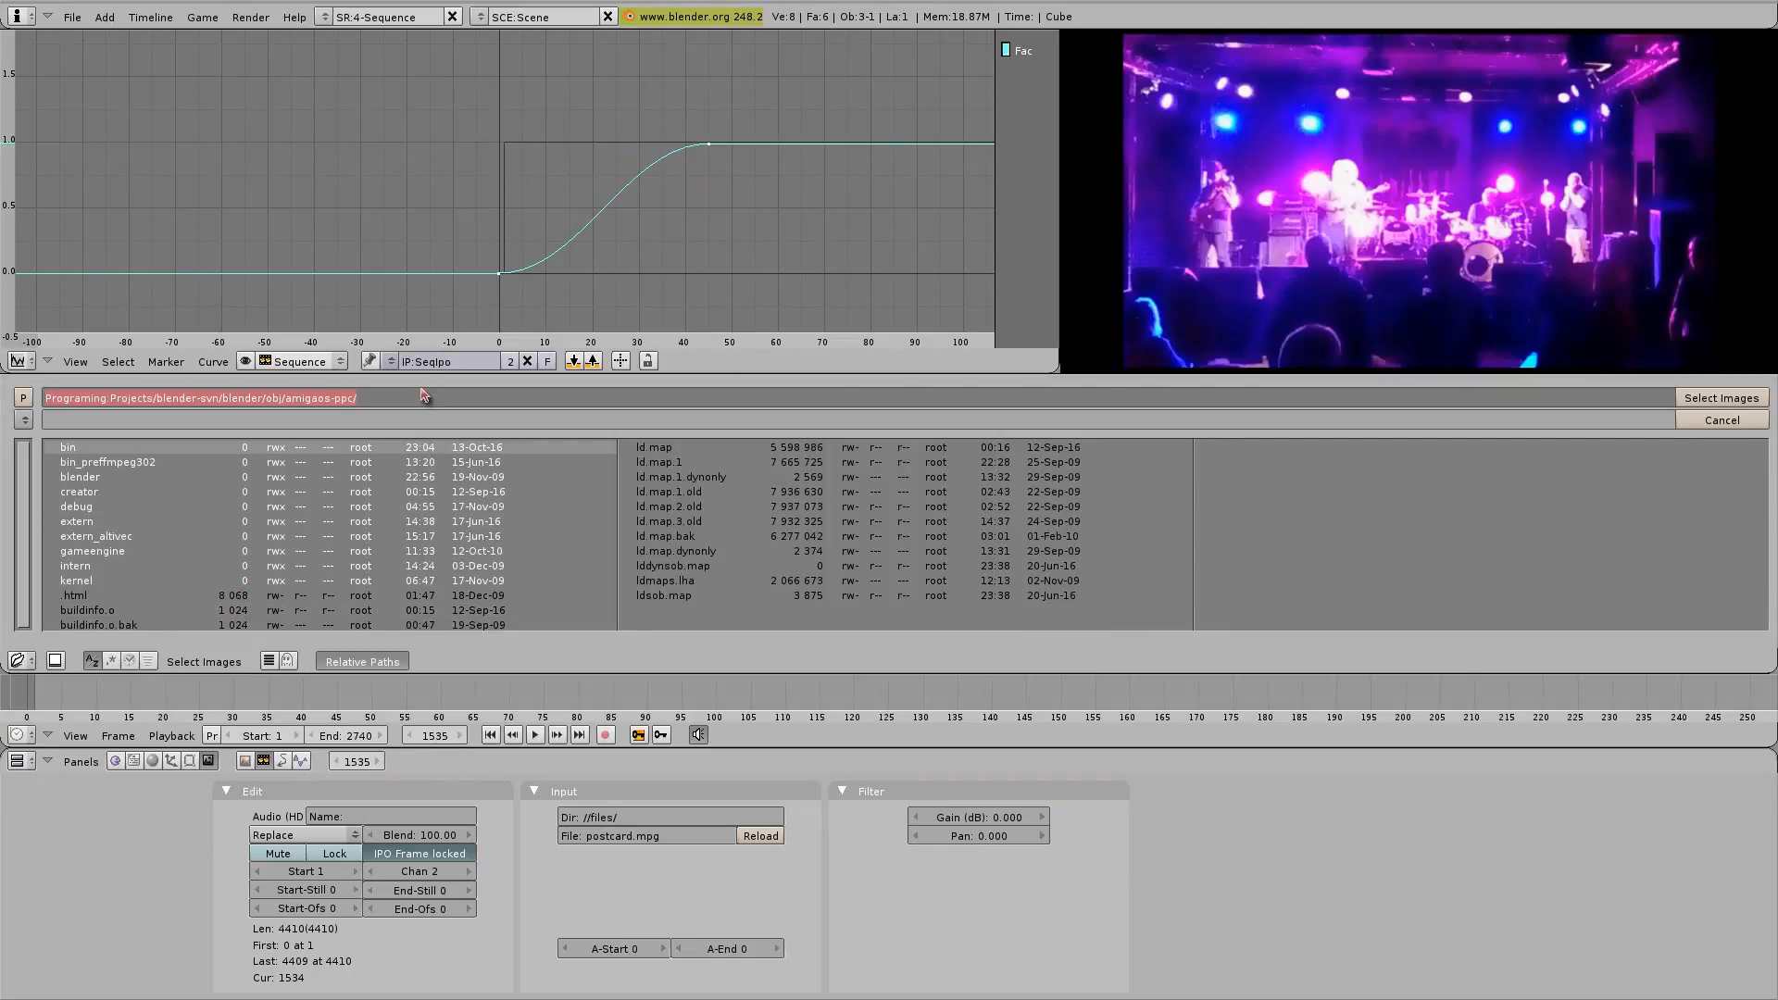
pyautogui.press('BackSpace')
pyautogui.write('av:')
pyautogui.press('Return')
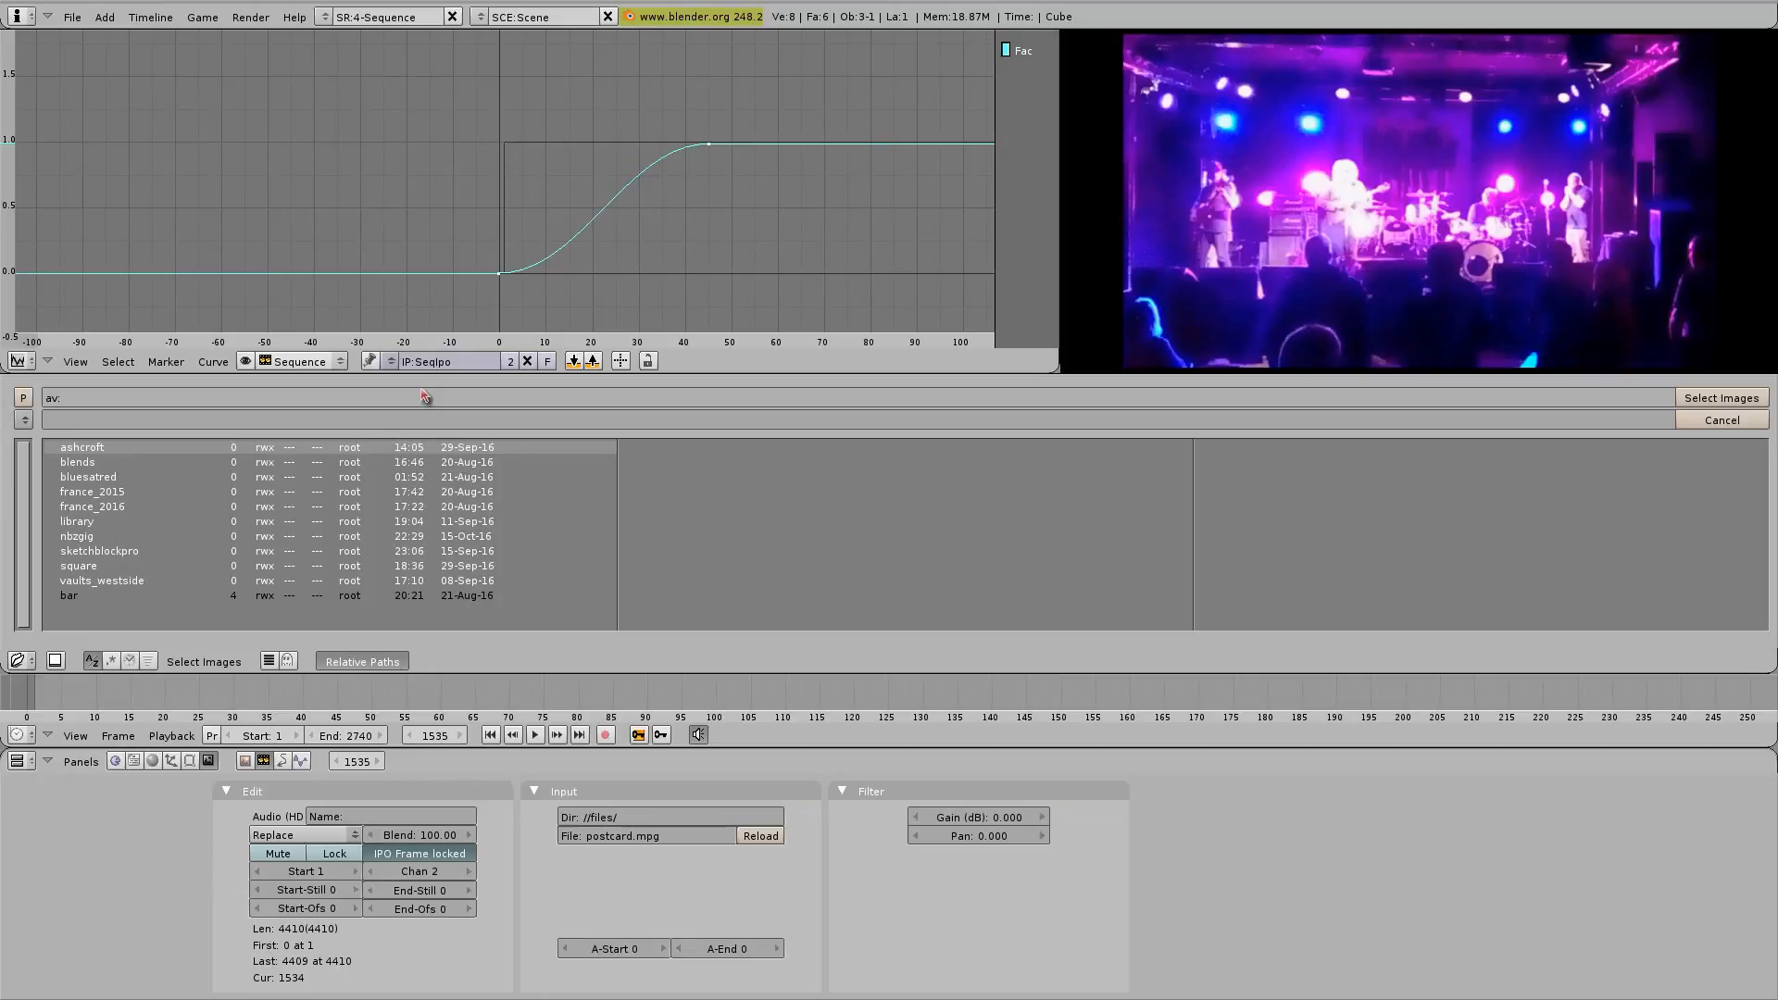
pyautogui.click(77, 536)
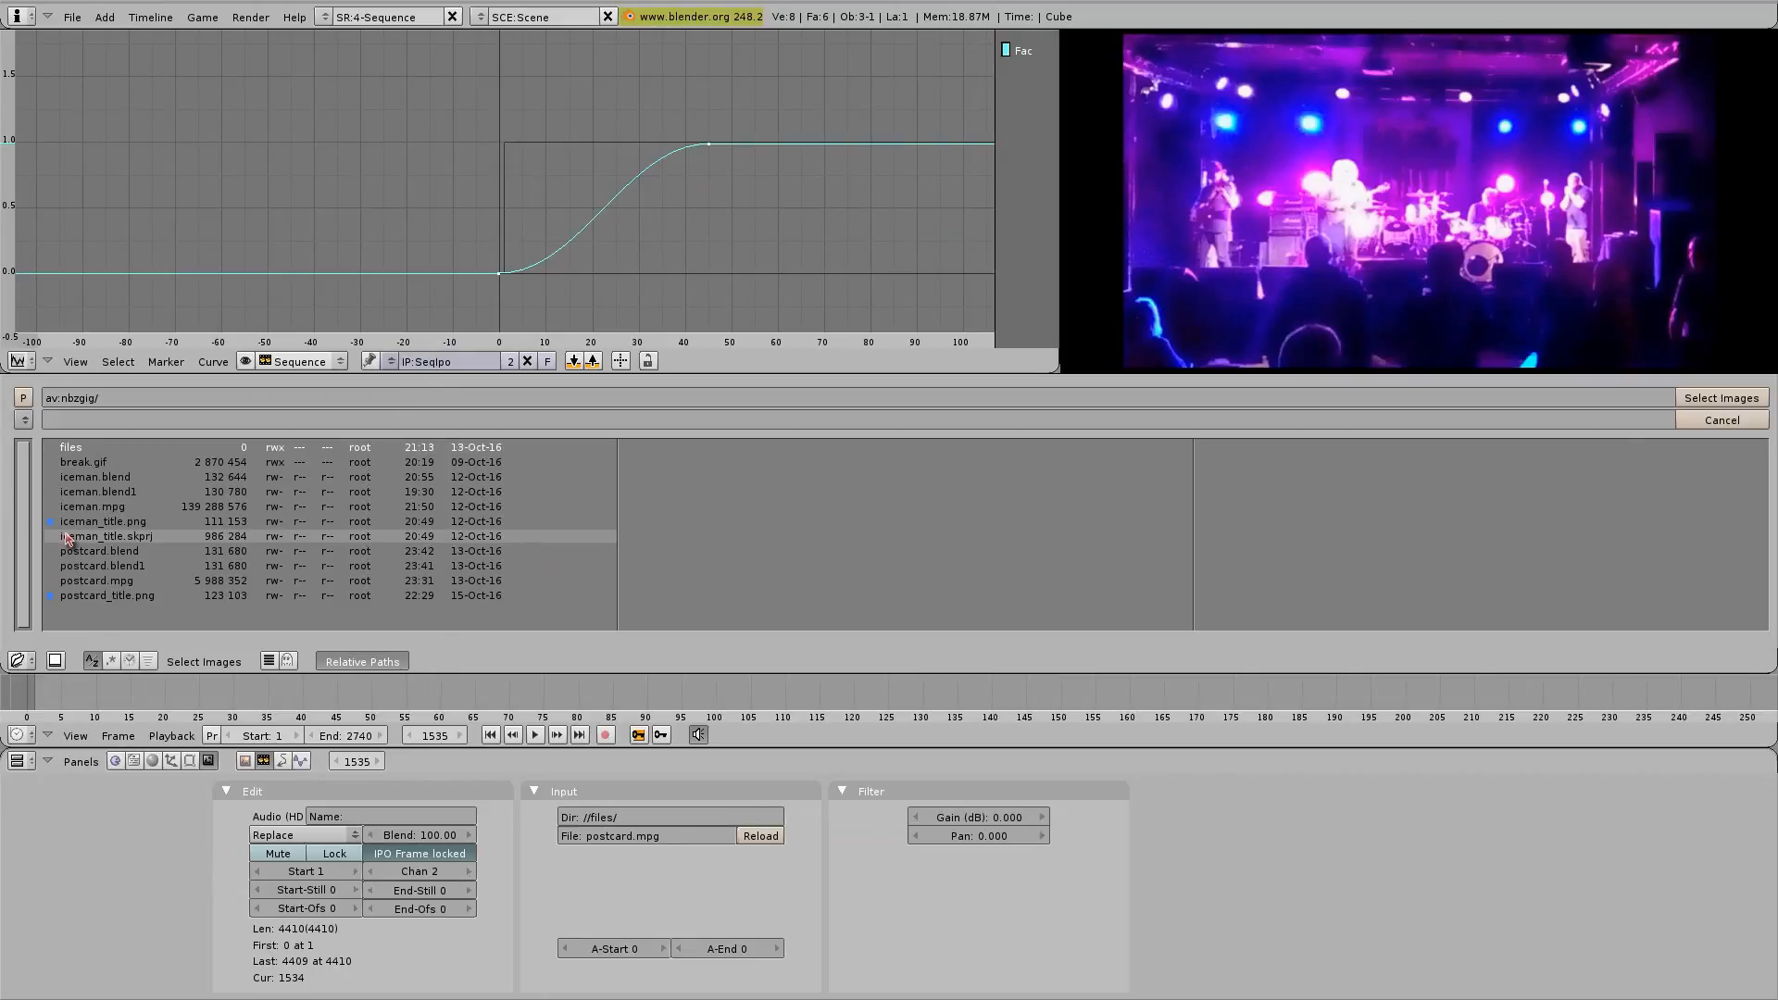
pyautogui.click(102, 596)
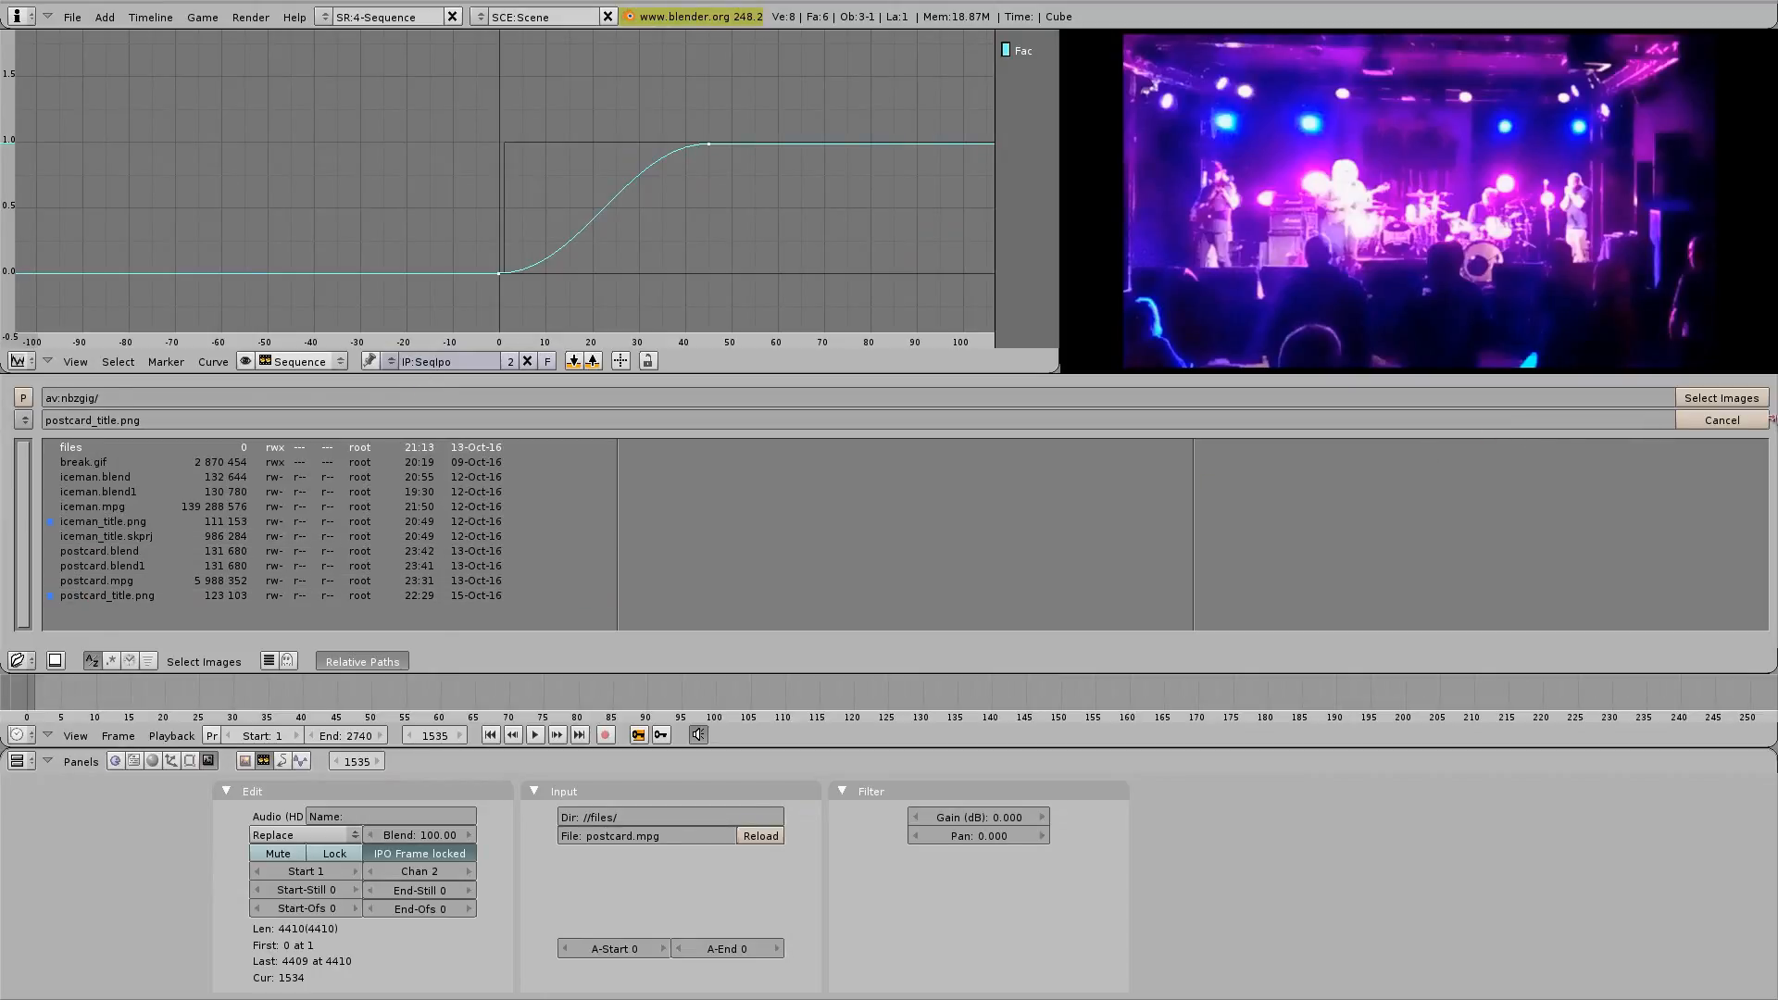
pyautogui.click(1720, 398)
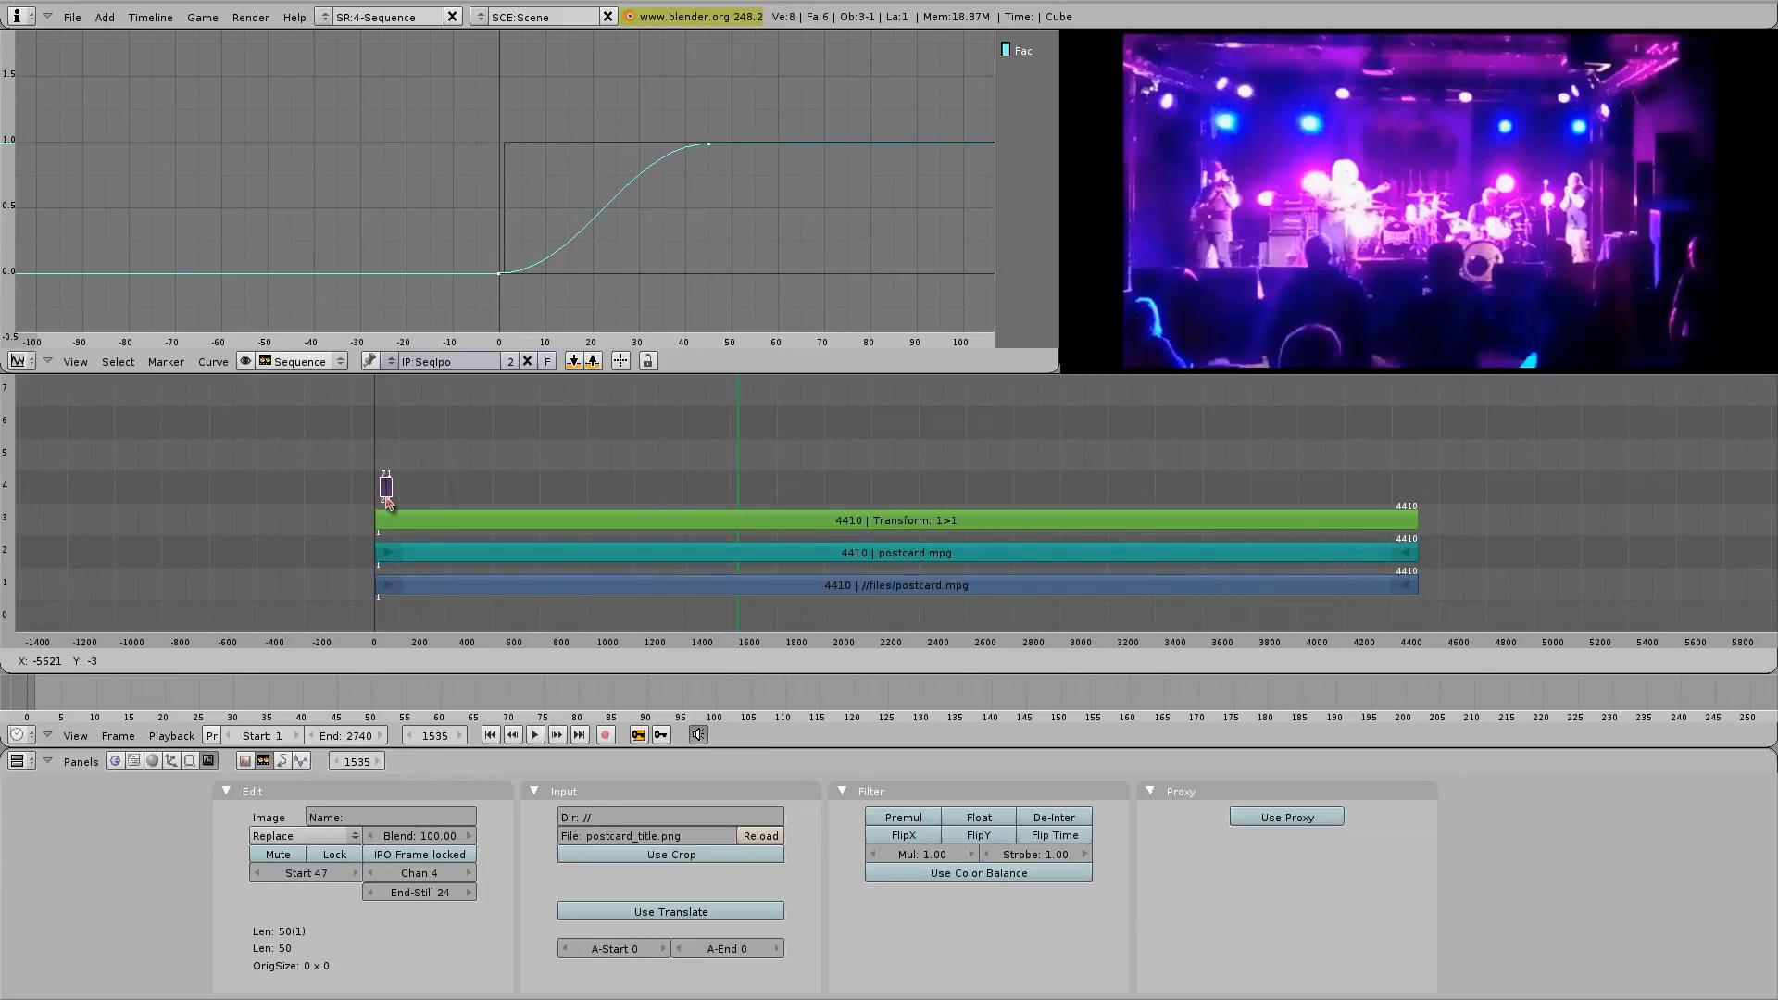
pyautogui.click(382, 501)
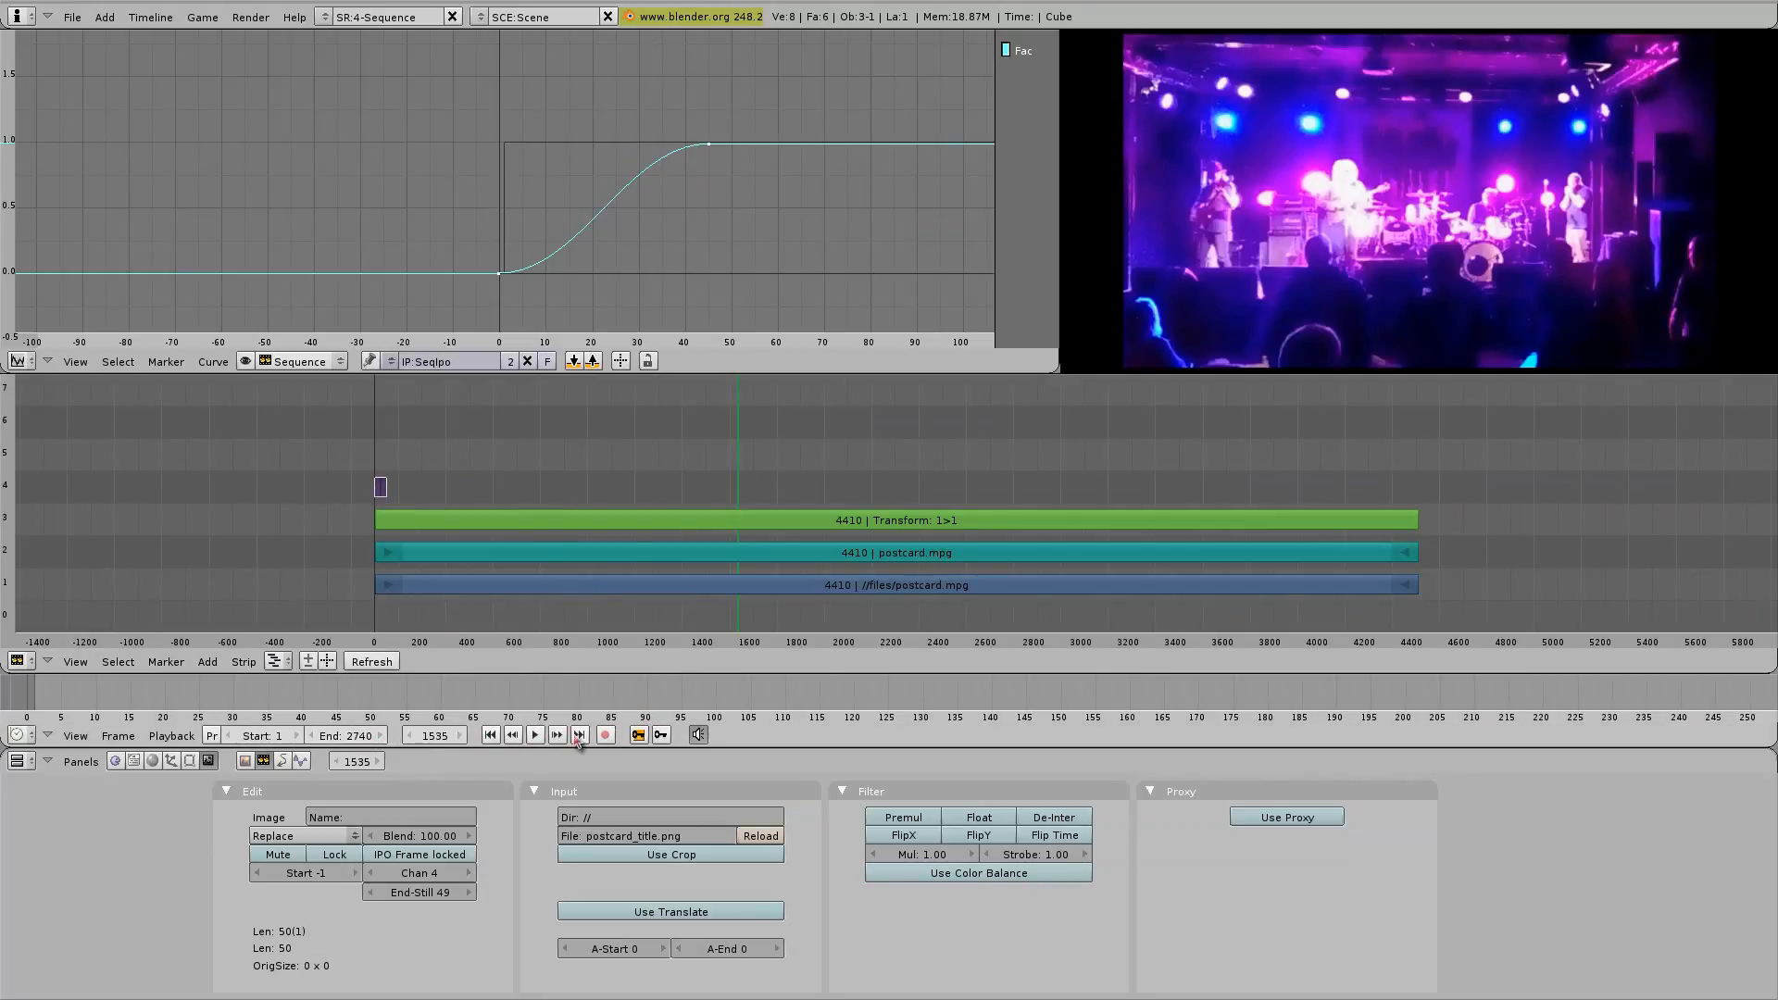
# Extend the end of the postcard_title.png strip to frame 200.
pyautogui.press('b')
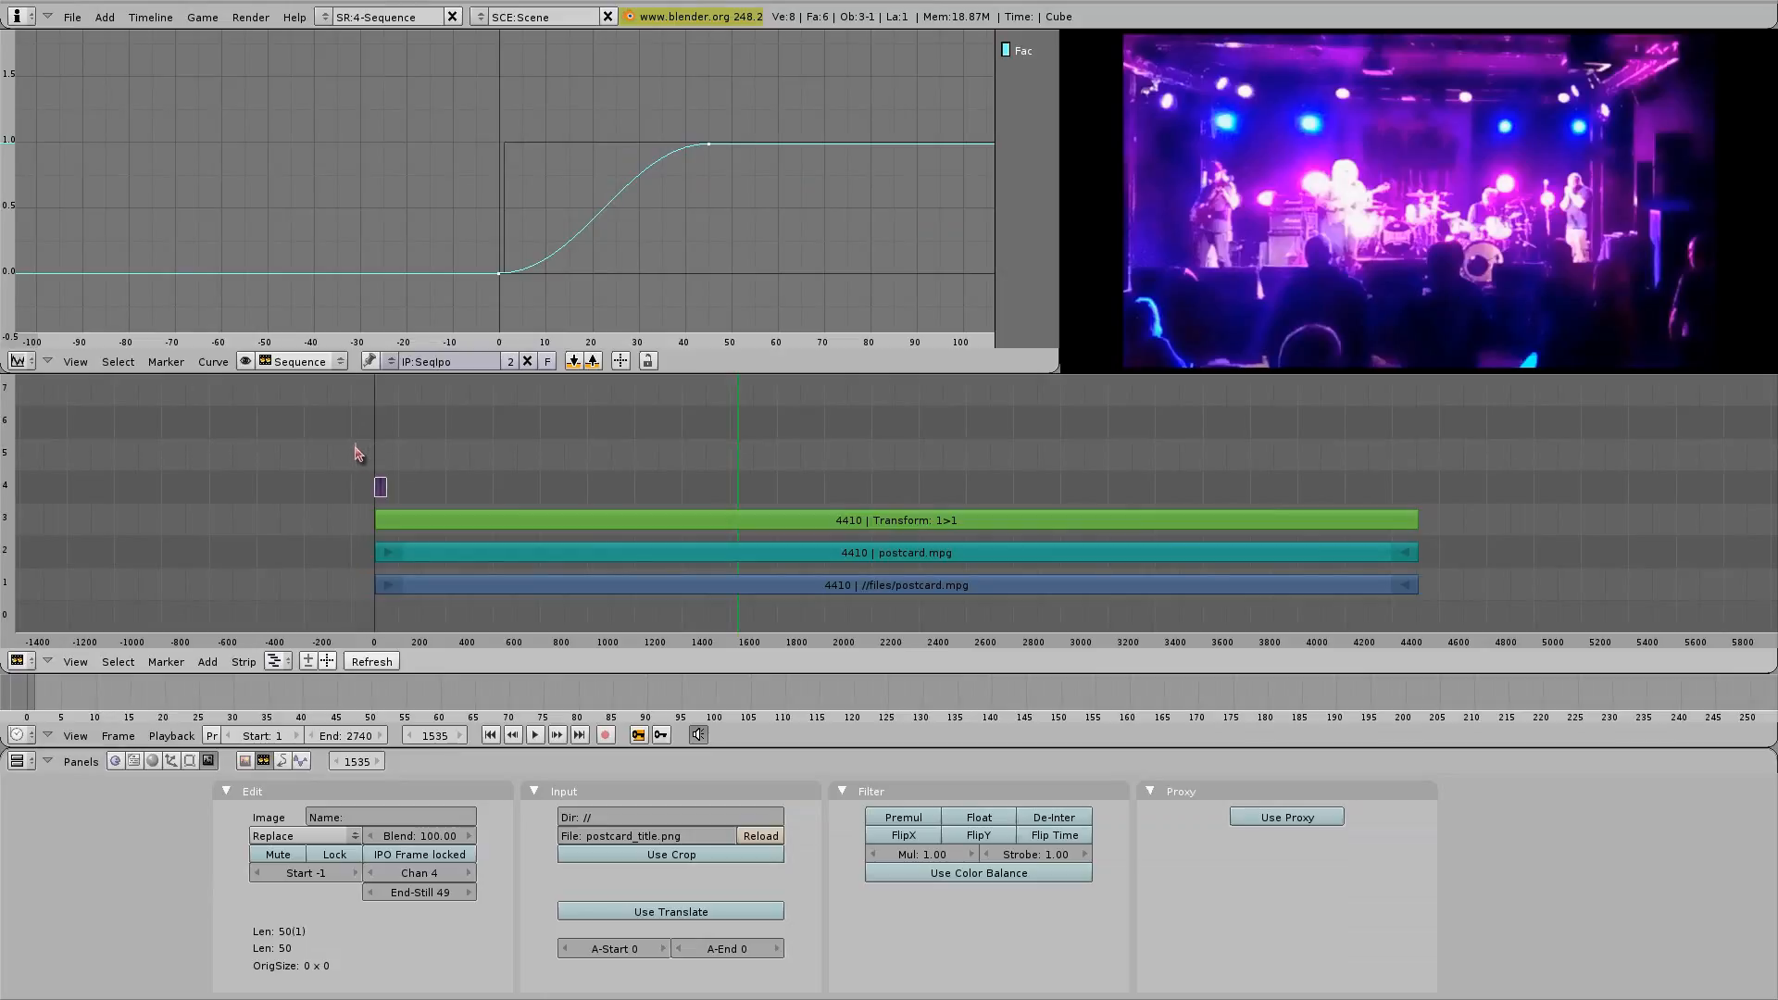
pyautogui.moveTo(355, 443); pyautogui.dragTo(625, 612)
pyautogui.rightClick(219, 447)
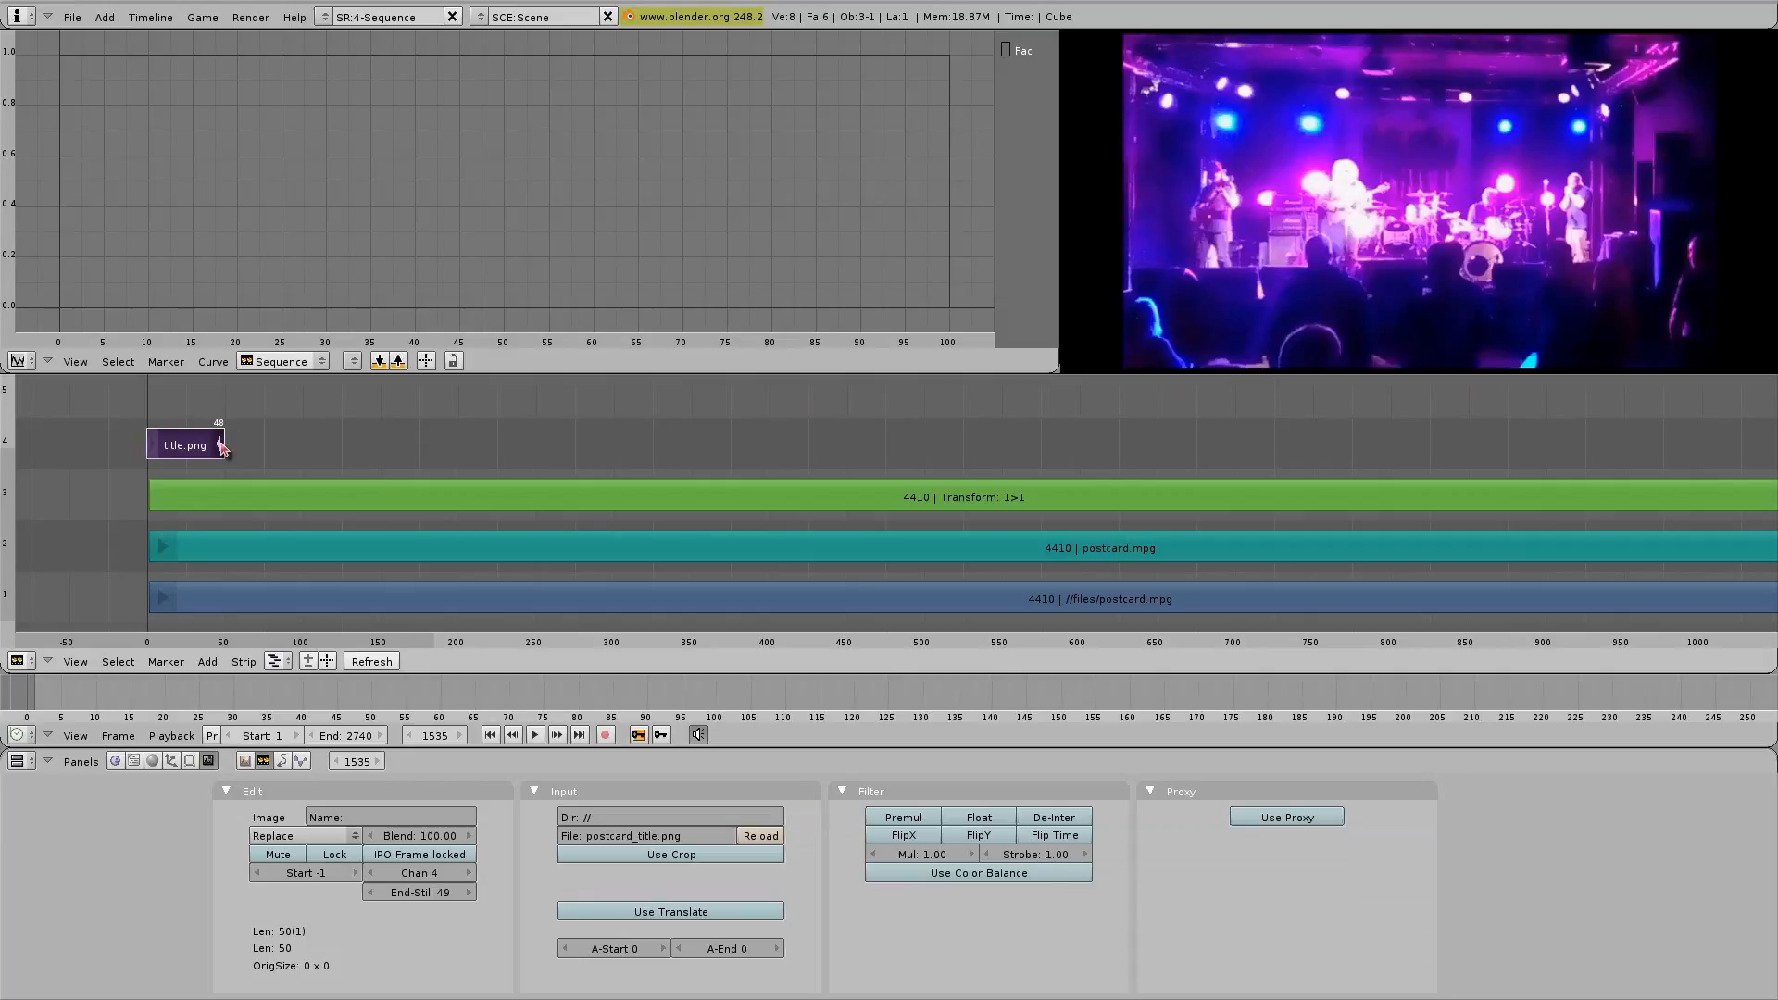
pyautogui.press('g')
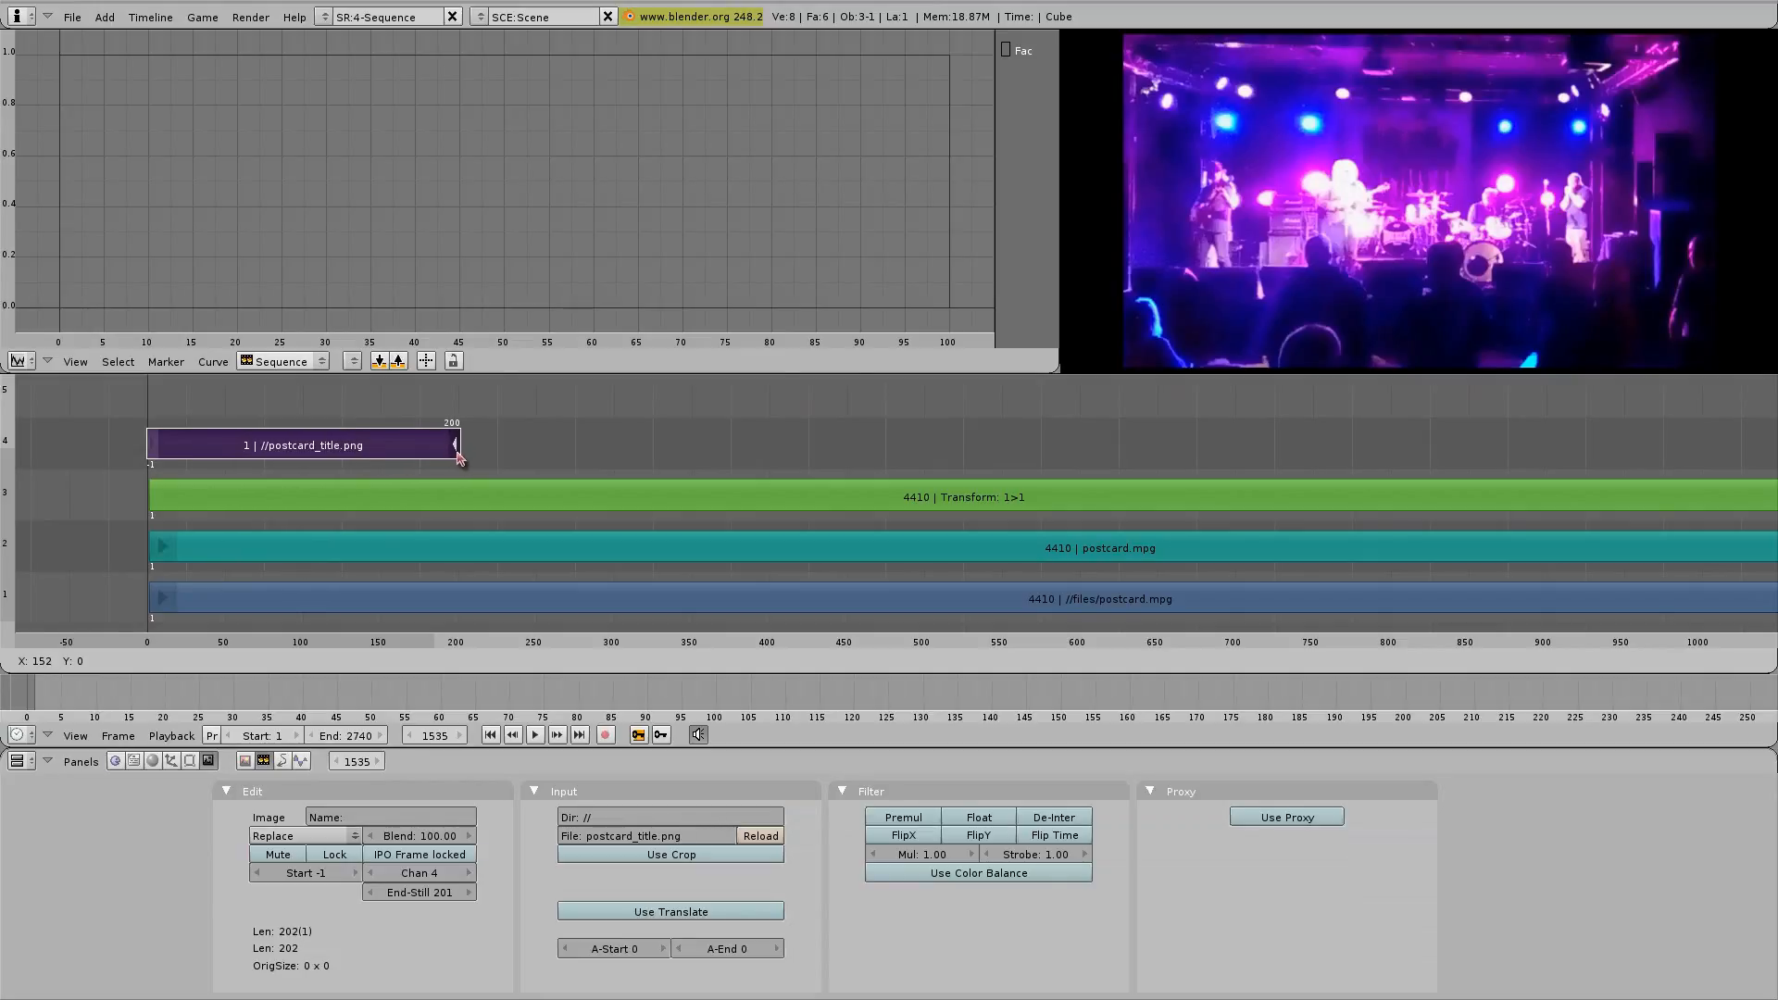
pyautogui.click(460, 457)
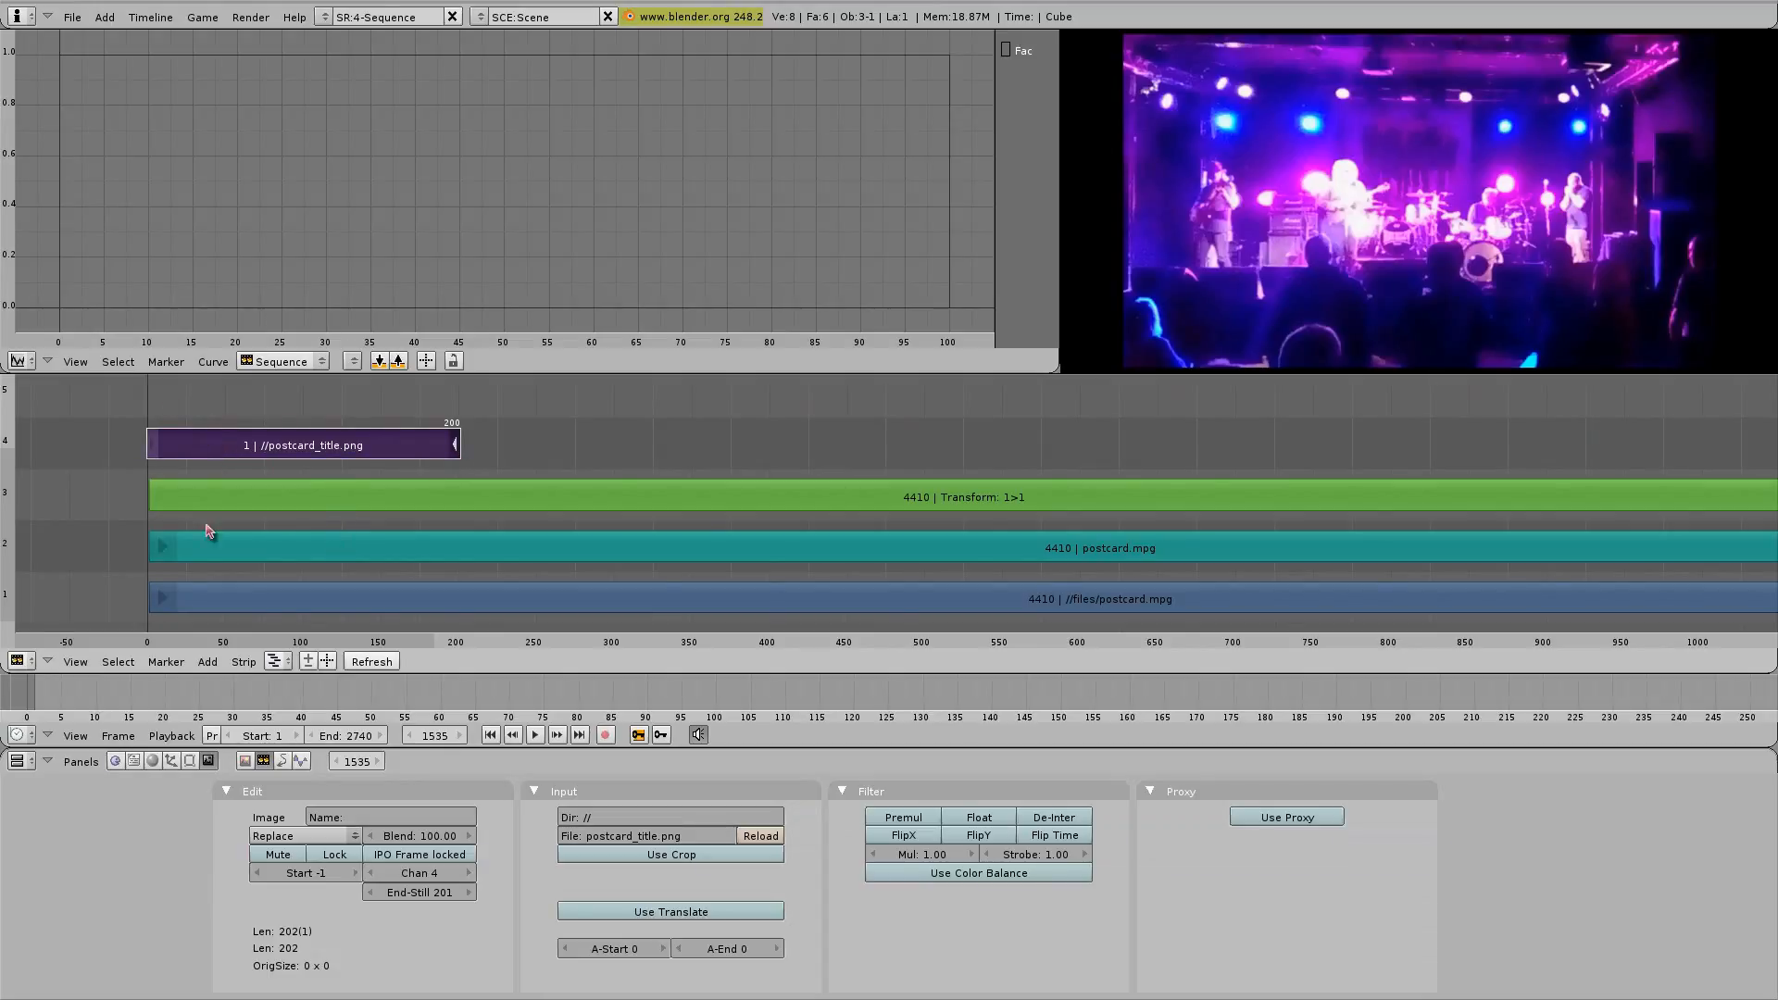
# Show the title at frame 31, enable Premul for its strip, and set the blend mode to Alpha Over.
pyautogui.click(195, 400)
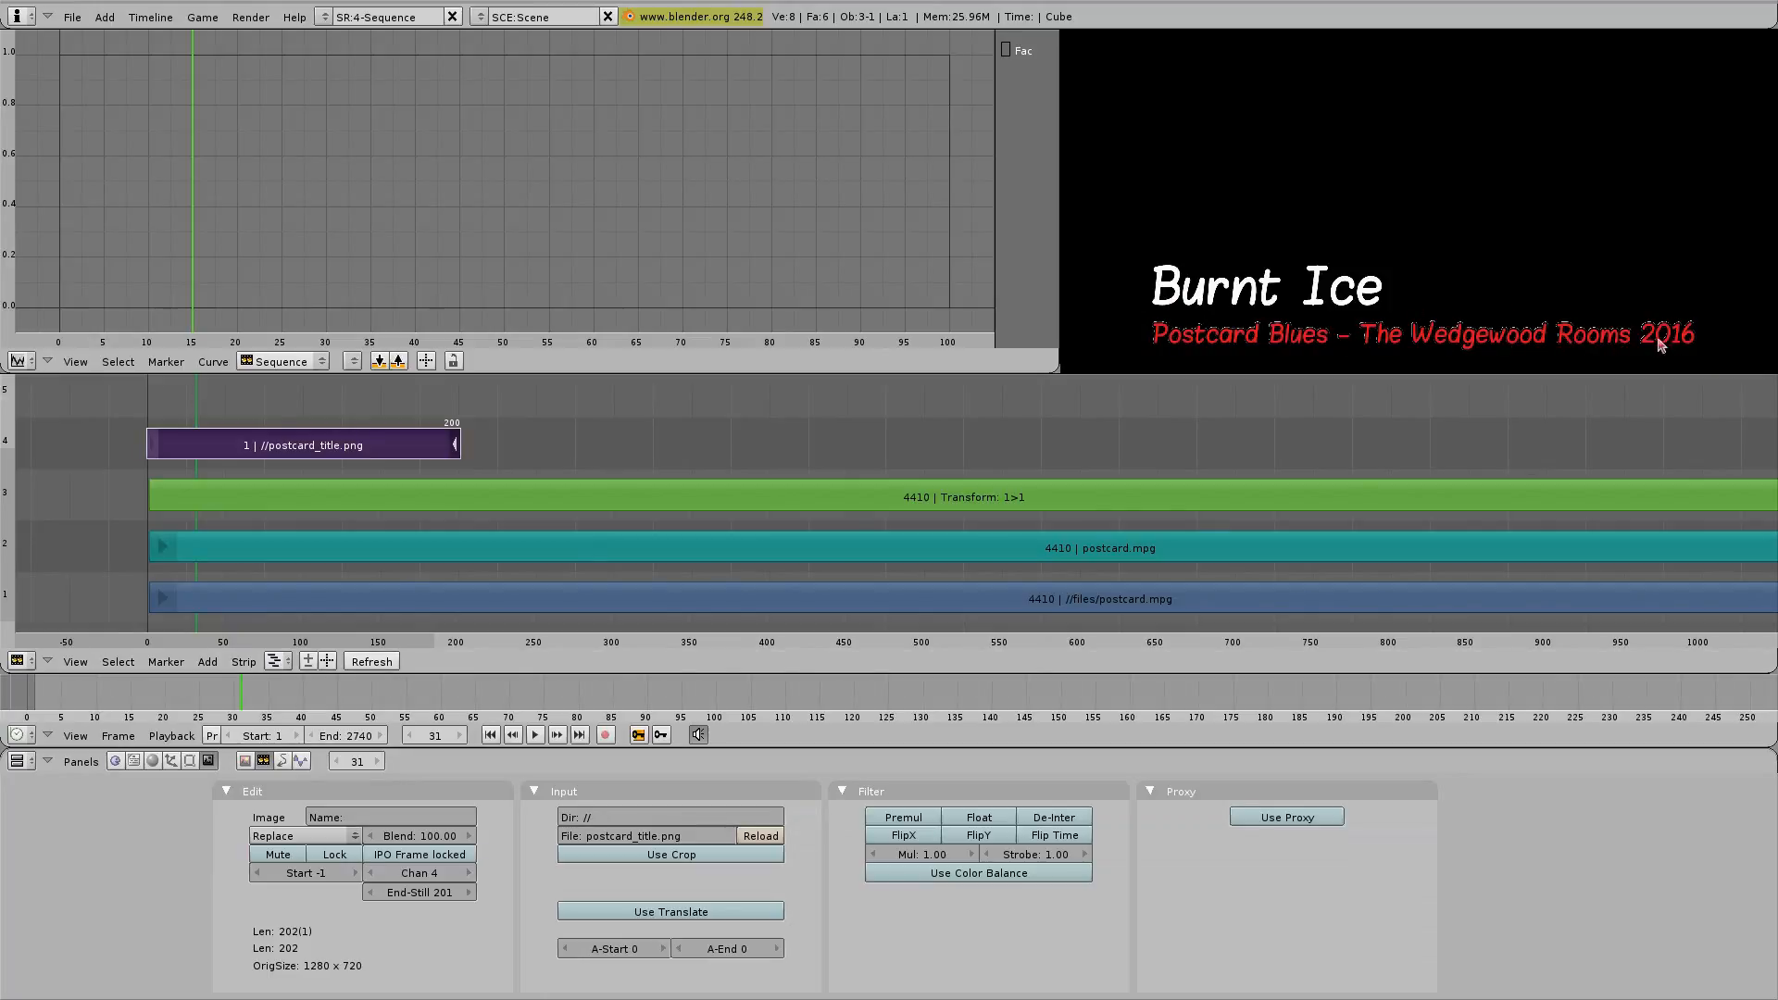
pyautogui.click(886, 820)
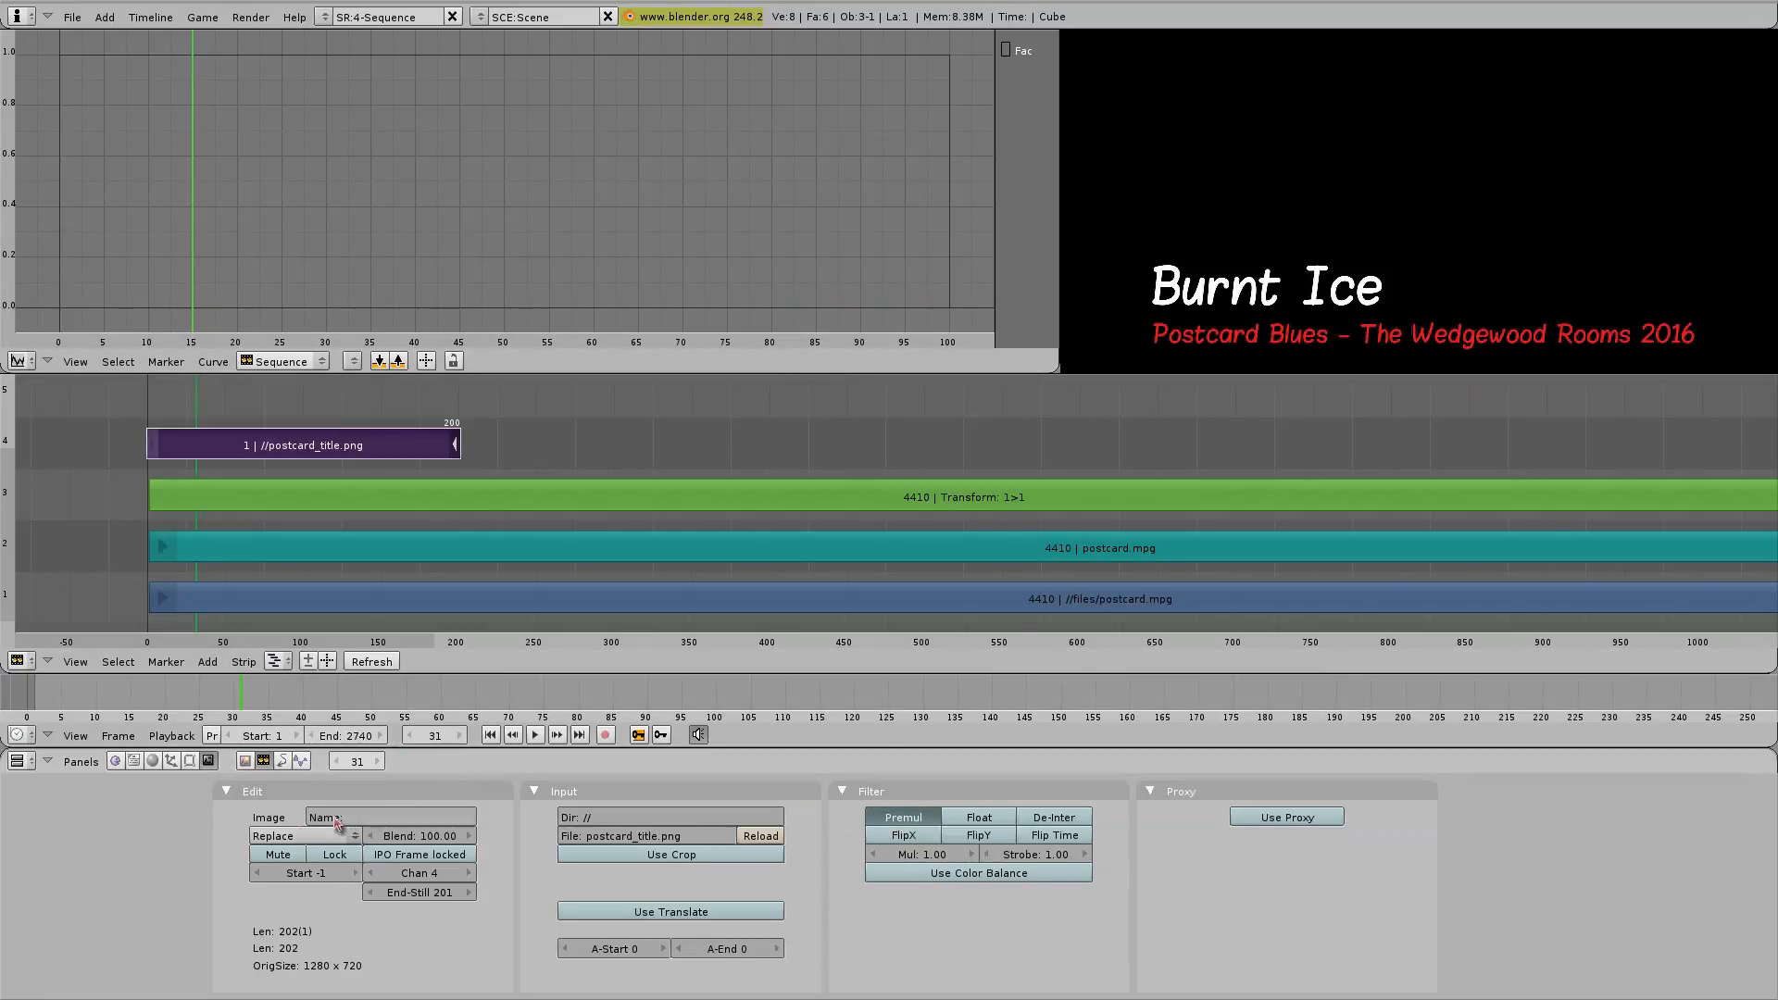
pyautogui.click(274, 837)
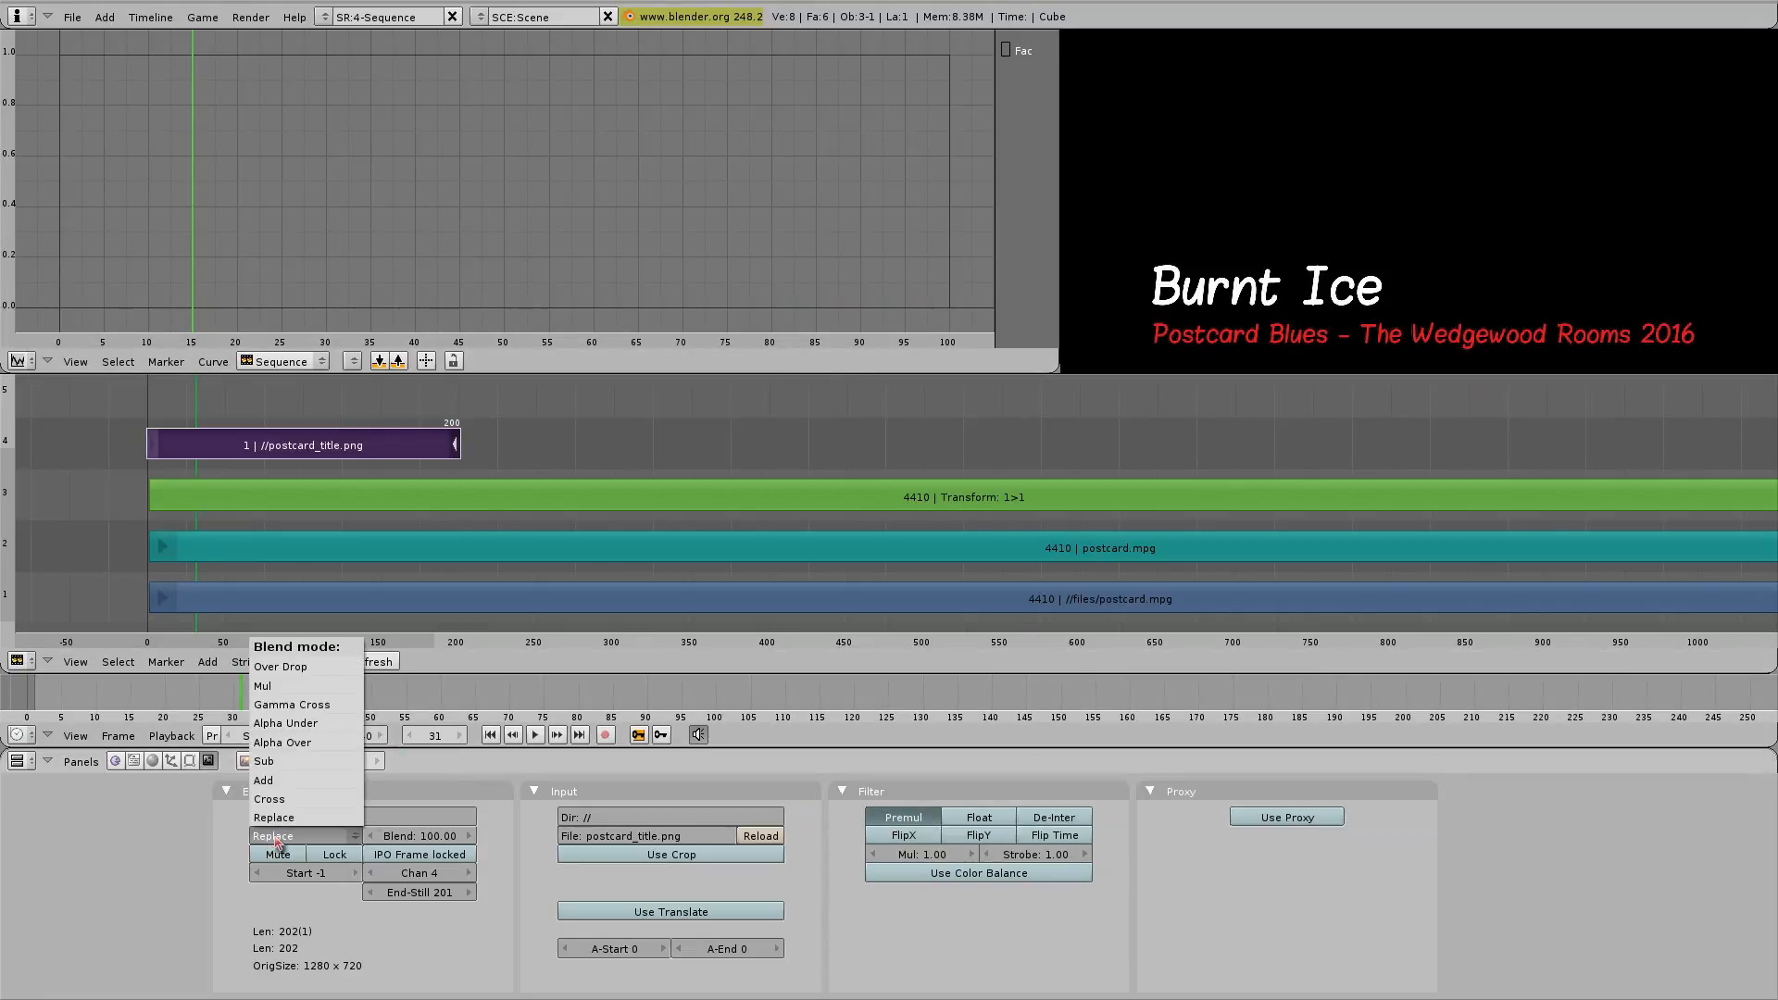
pyautogui.click(302, 744)
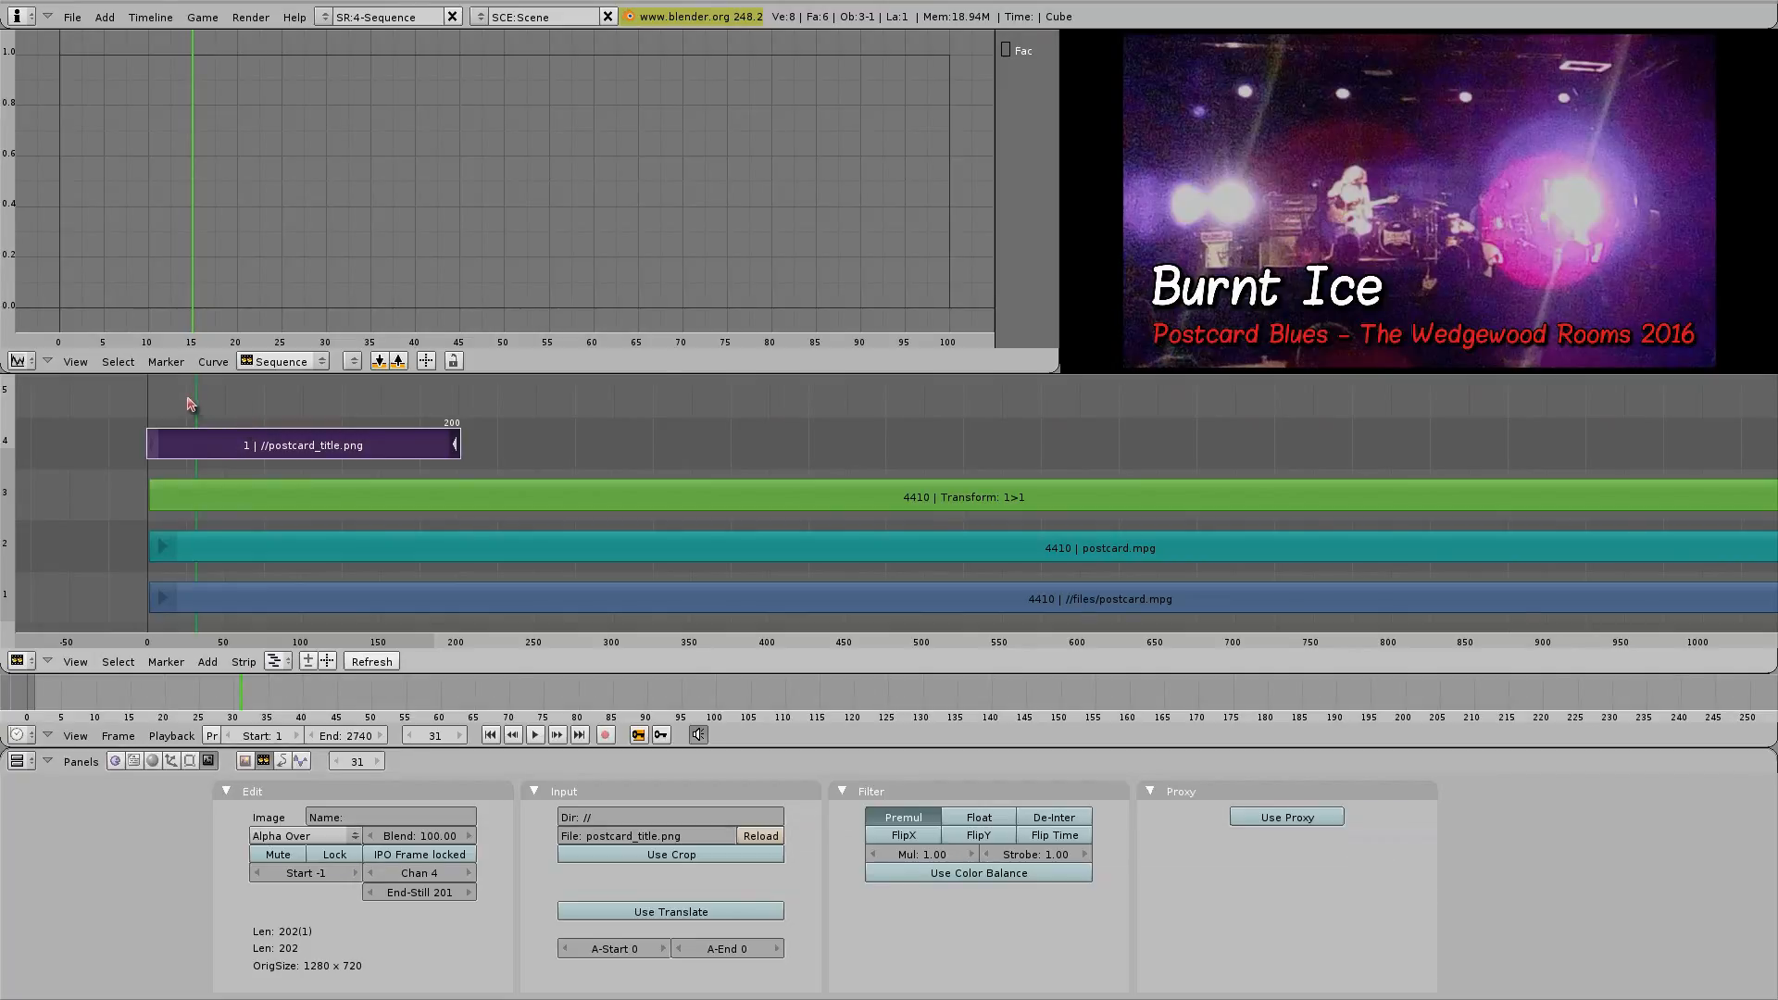
# Move to frame 193 and give the title strip a Fac curve falling from 1.0 at 0 to 0.0 at 100.
pyautogui.click(448, 396)
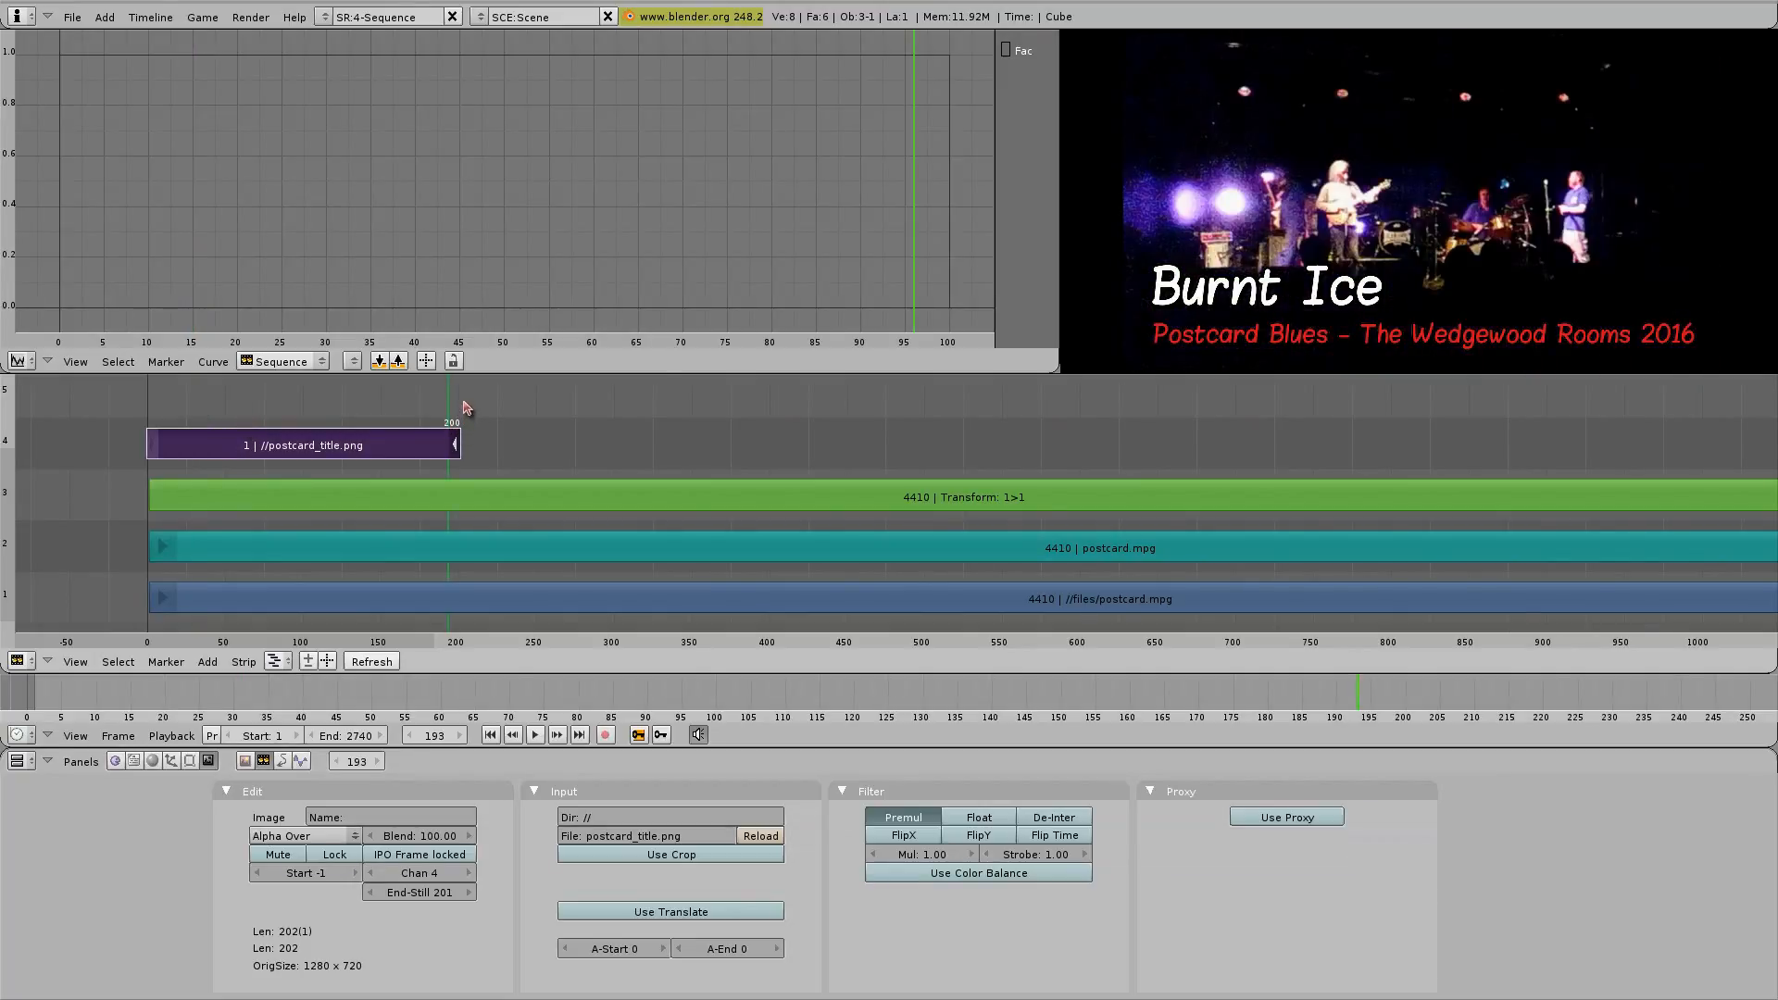
pyautogui.click(464, 408)
pyautogui.click(448, 400)
pyautogui.rightClick(205, 454)
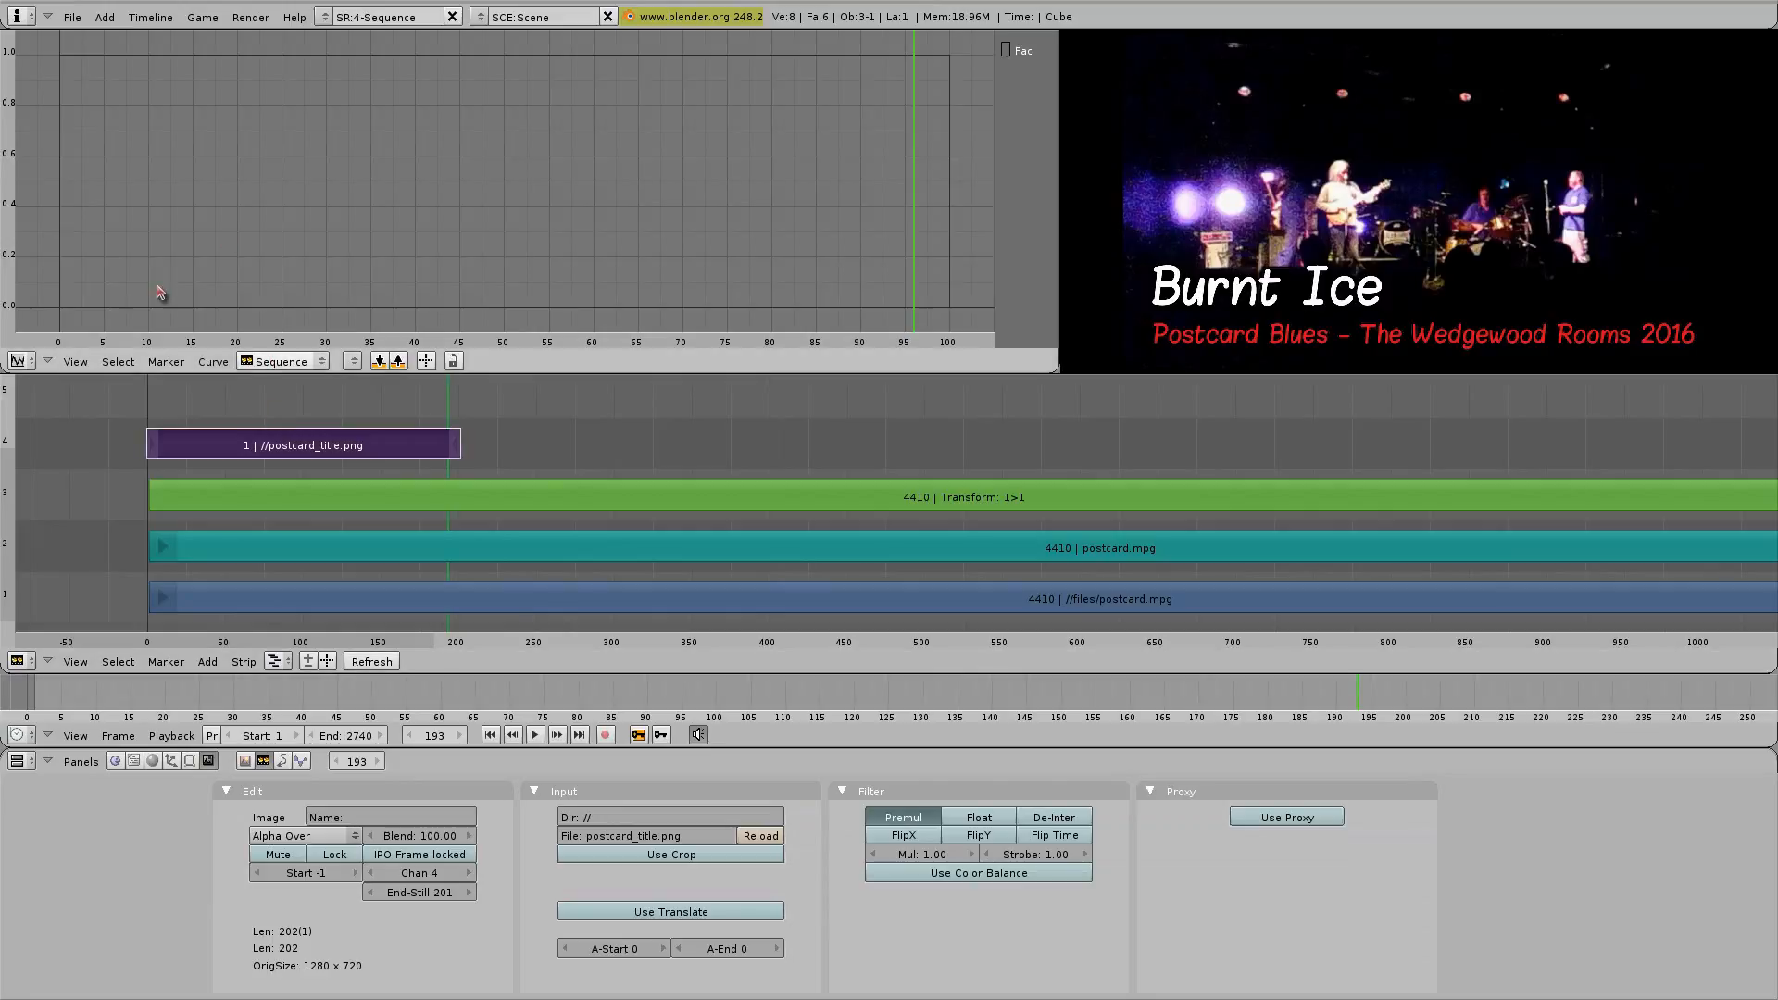
pyautogui.keyDown('ctrl'); pyautogui.click(60, 56); pyautogui.keyUp('ctrl')
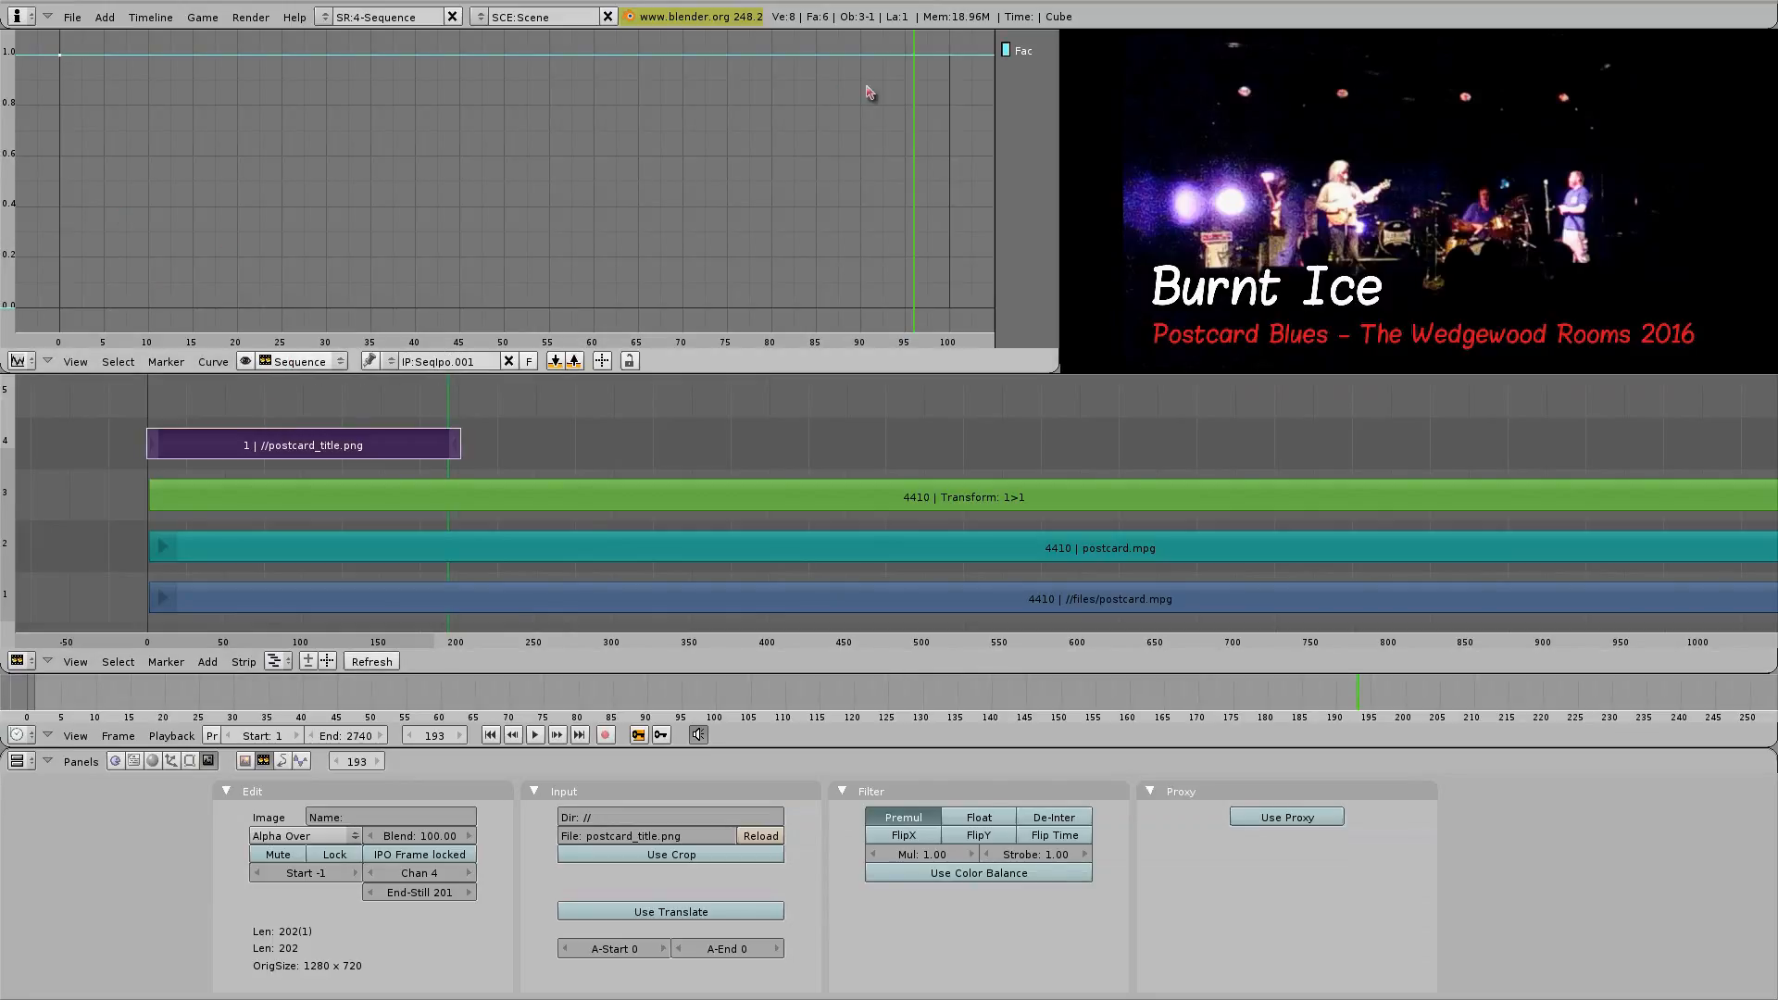
pyautogui.keyDown('ctrl'); pyautogui.click(948, 309); pyautogui.keyUp('ctrl')
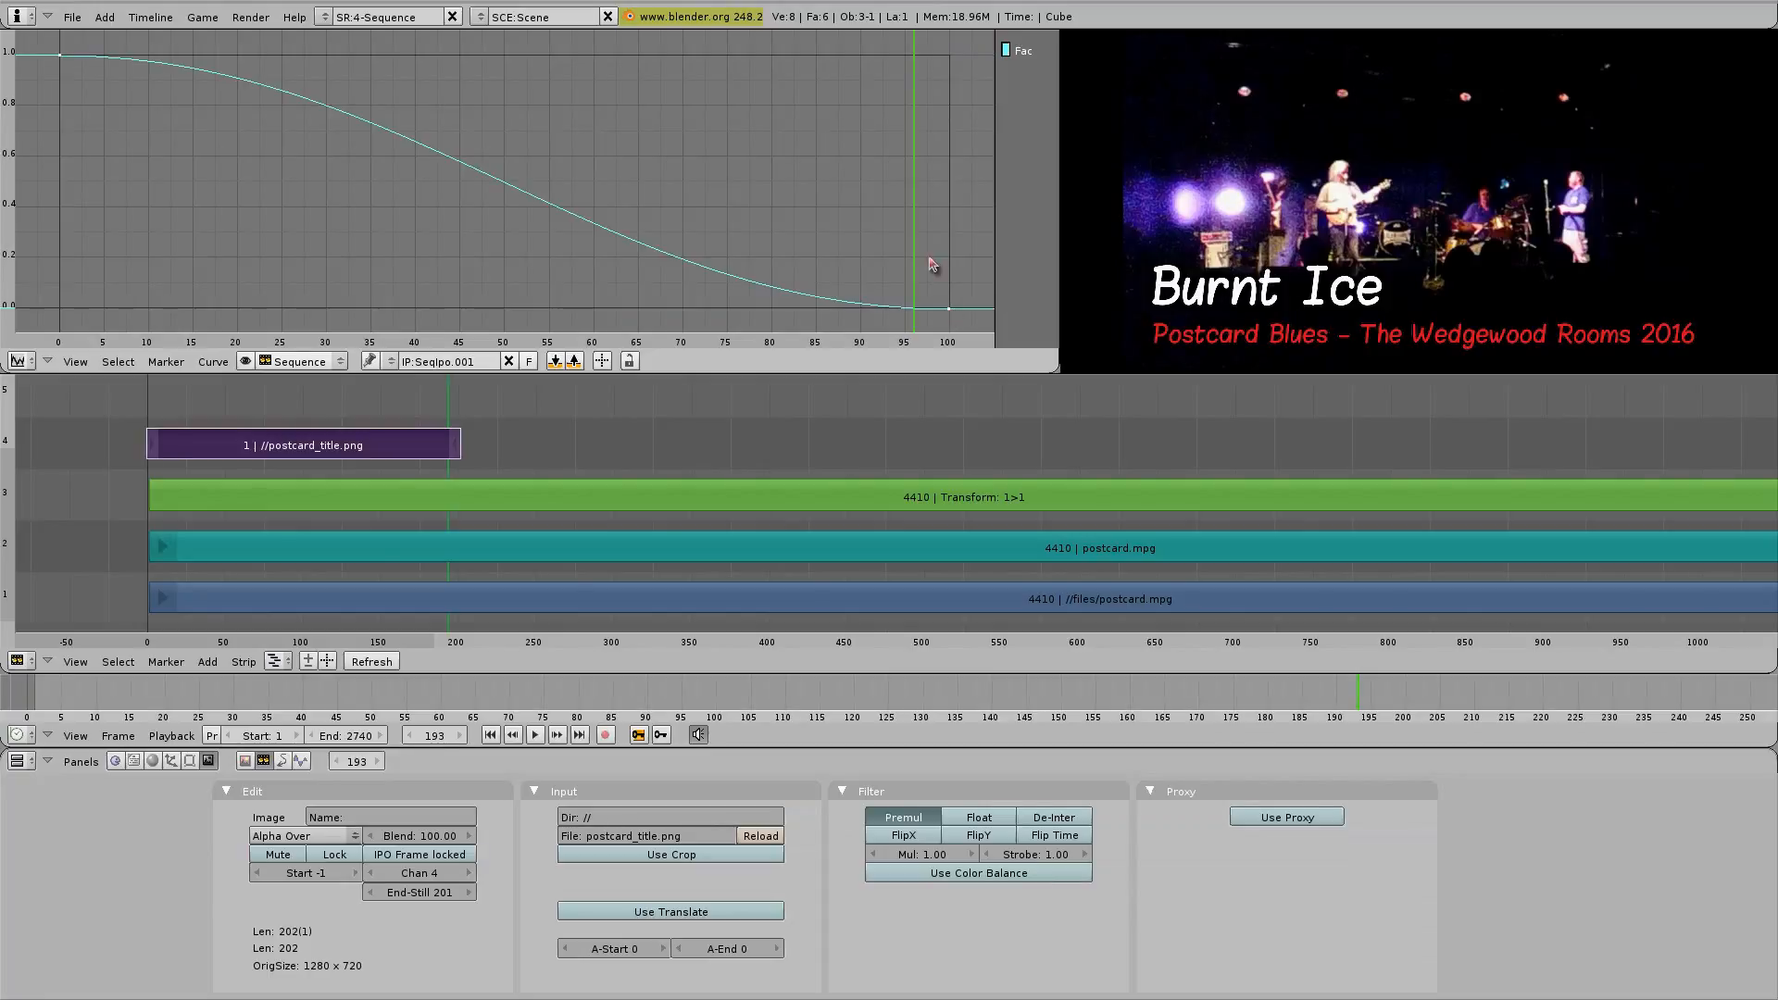
# Add a point at about 85 with value 1.0 to the title's Fac curve and scrub through the fade-out.
pyautogui.keyDown('ctrl'); pyautogui.click(815, 57); pyautogui.keyUp('ctrl')
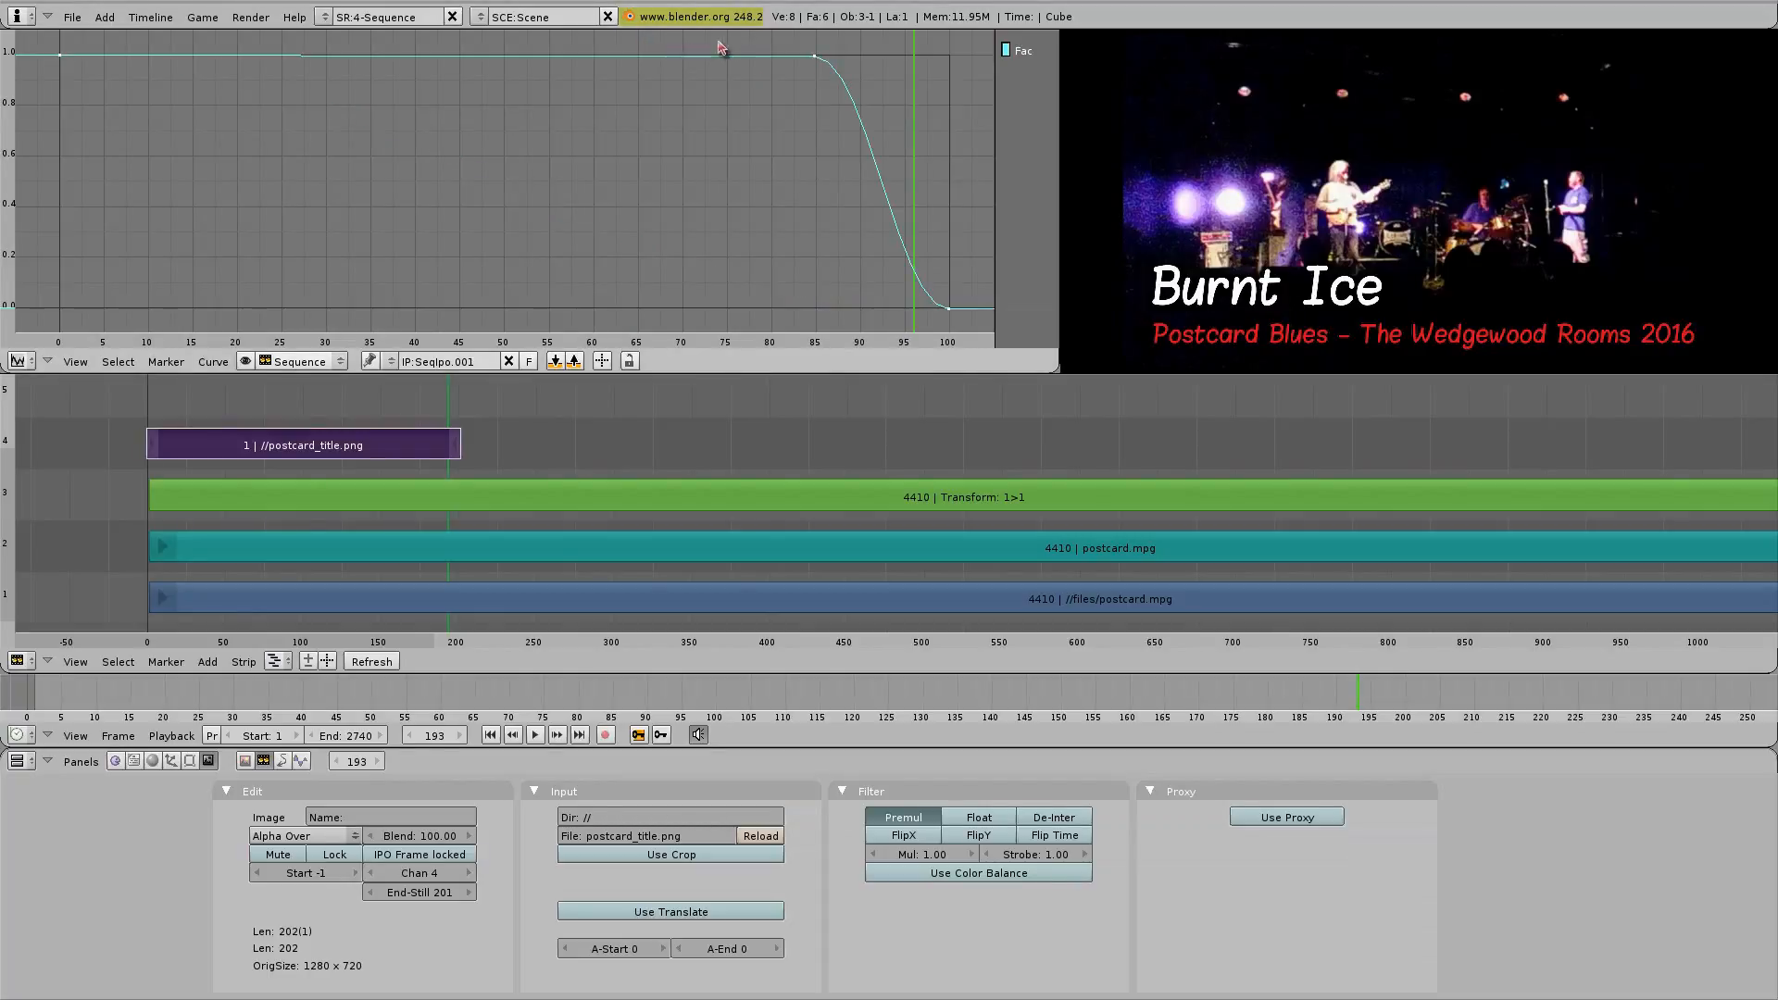
pyautogui.click(827, 43)
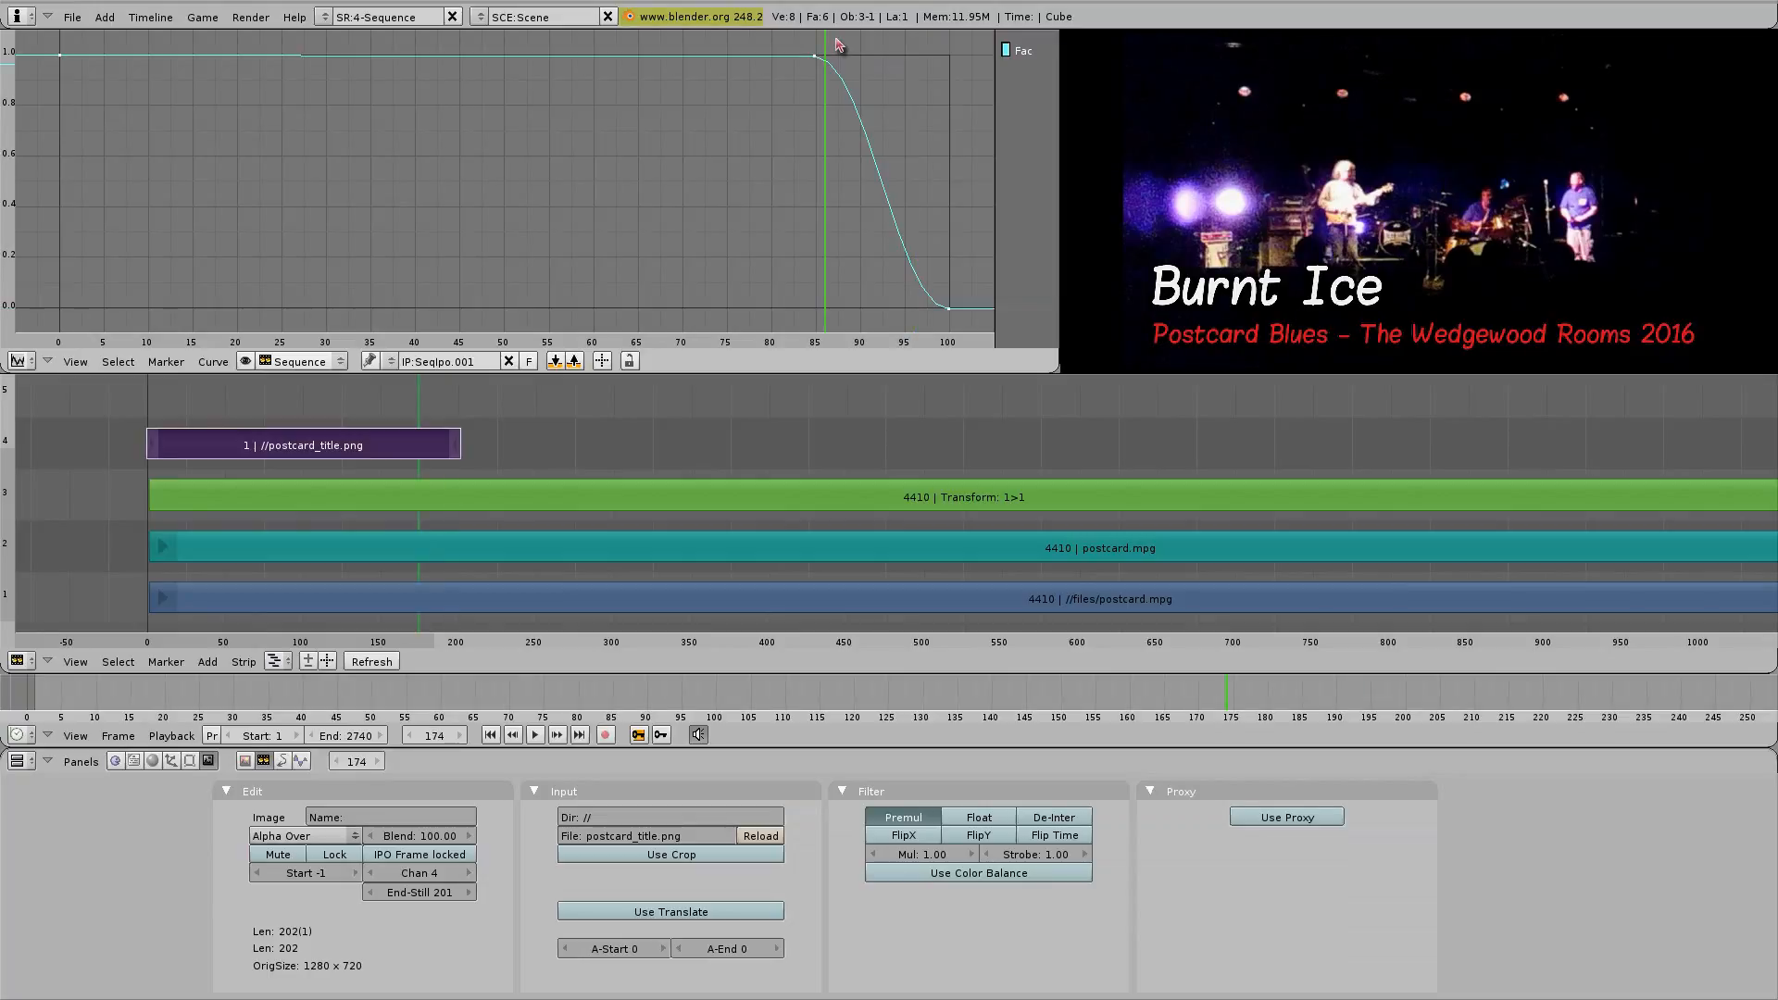
pyautogui.click(898, 46)
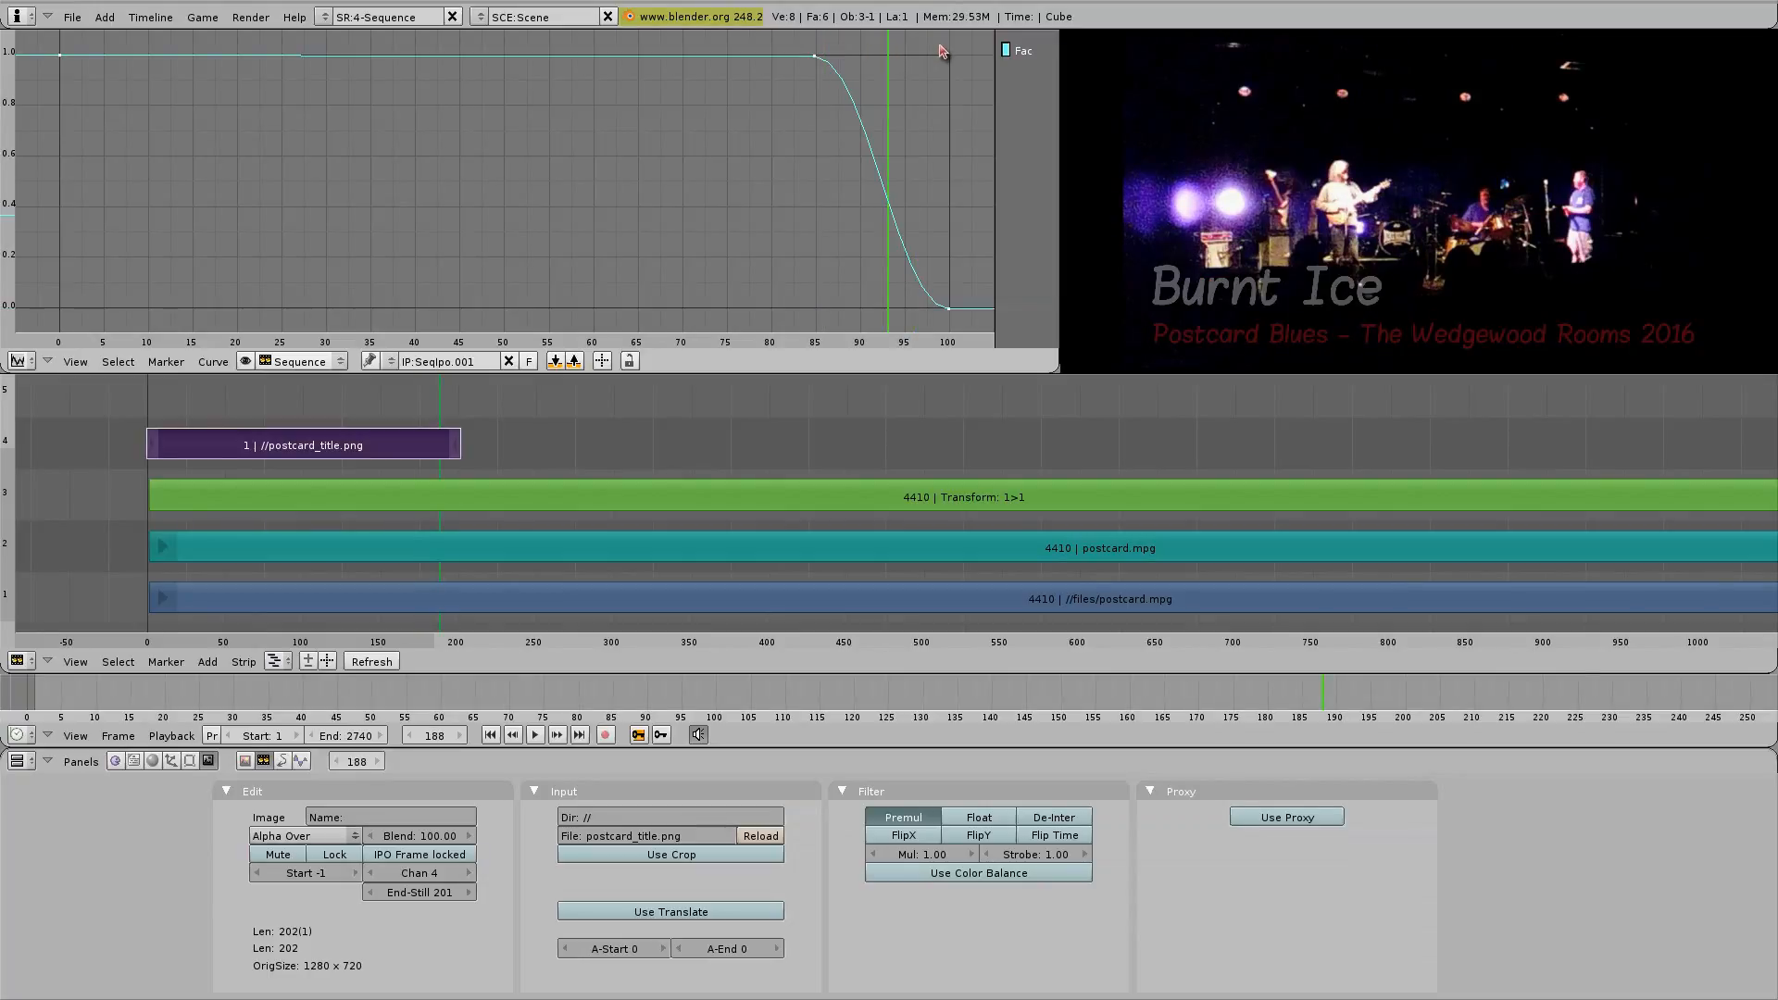
pyautogui.click(939, 46)
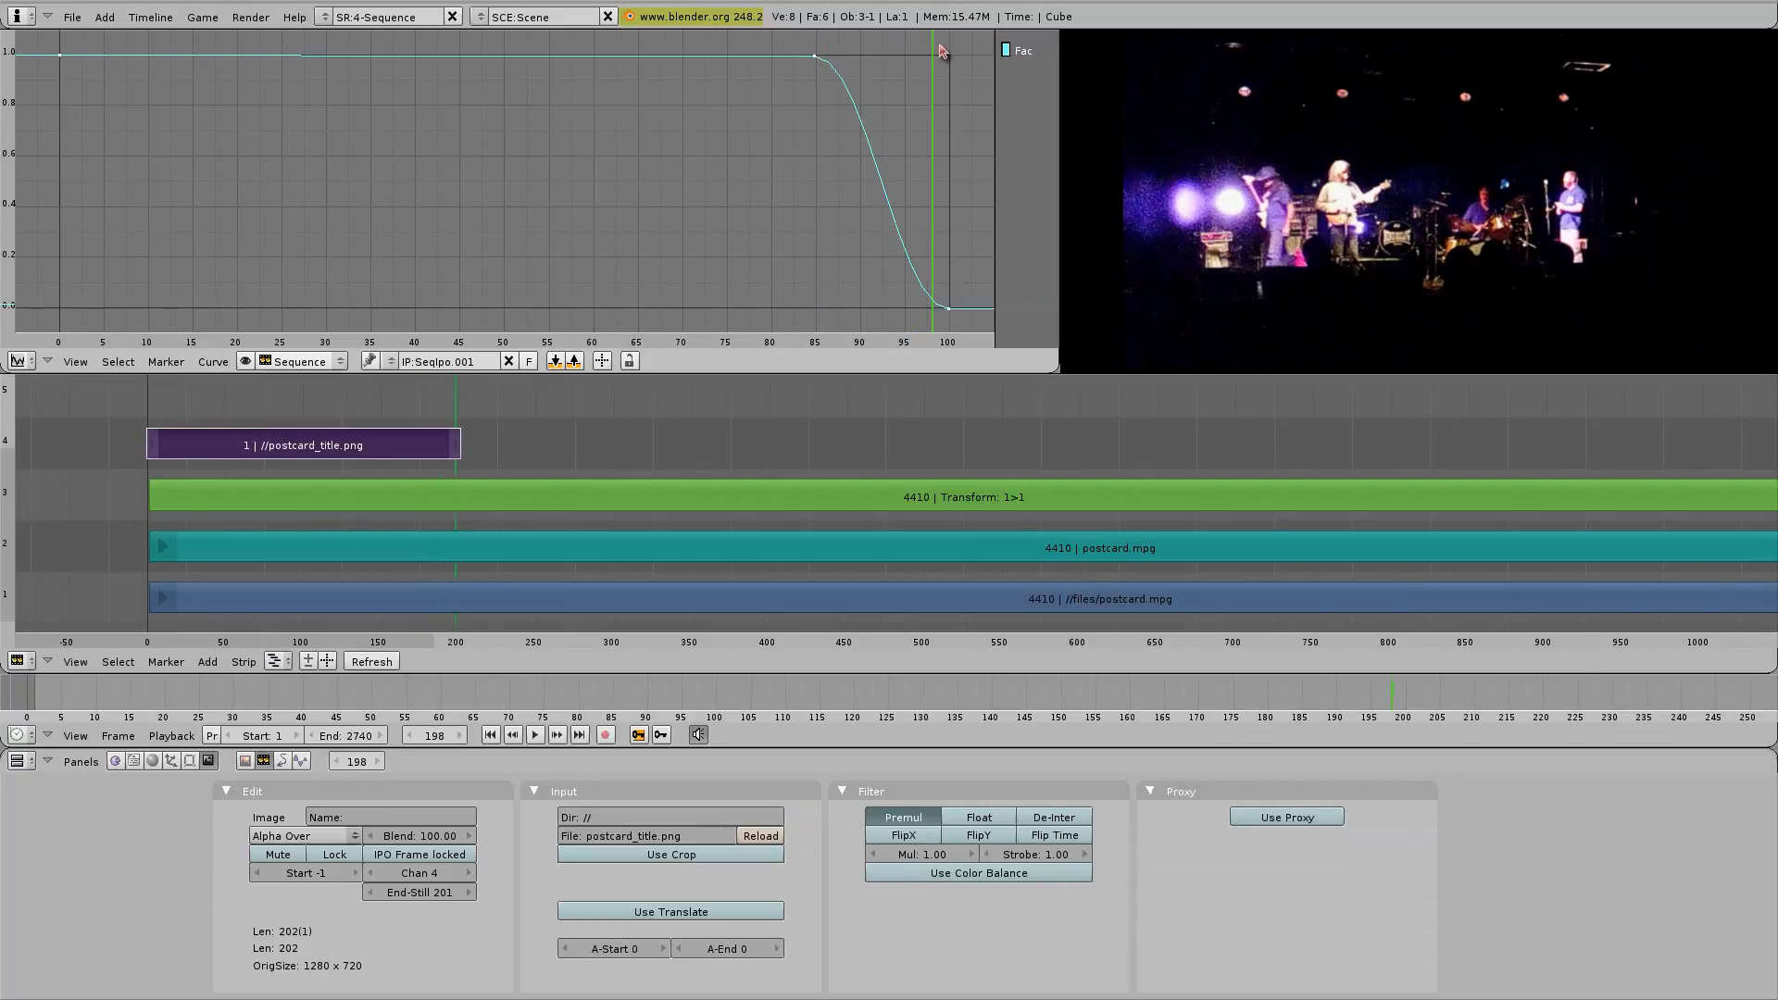
# Start playback of the sequence and adjust the sound level in the AmigaOS Mixer on the desktop.
pyautogui.hotkey('shift', 'Left')
pyautogui.click(535, 735)
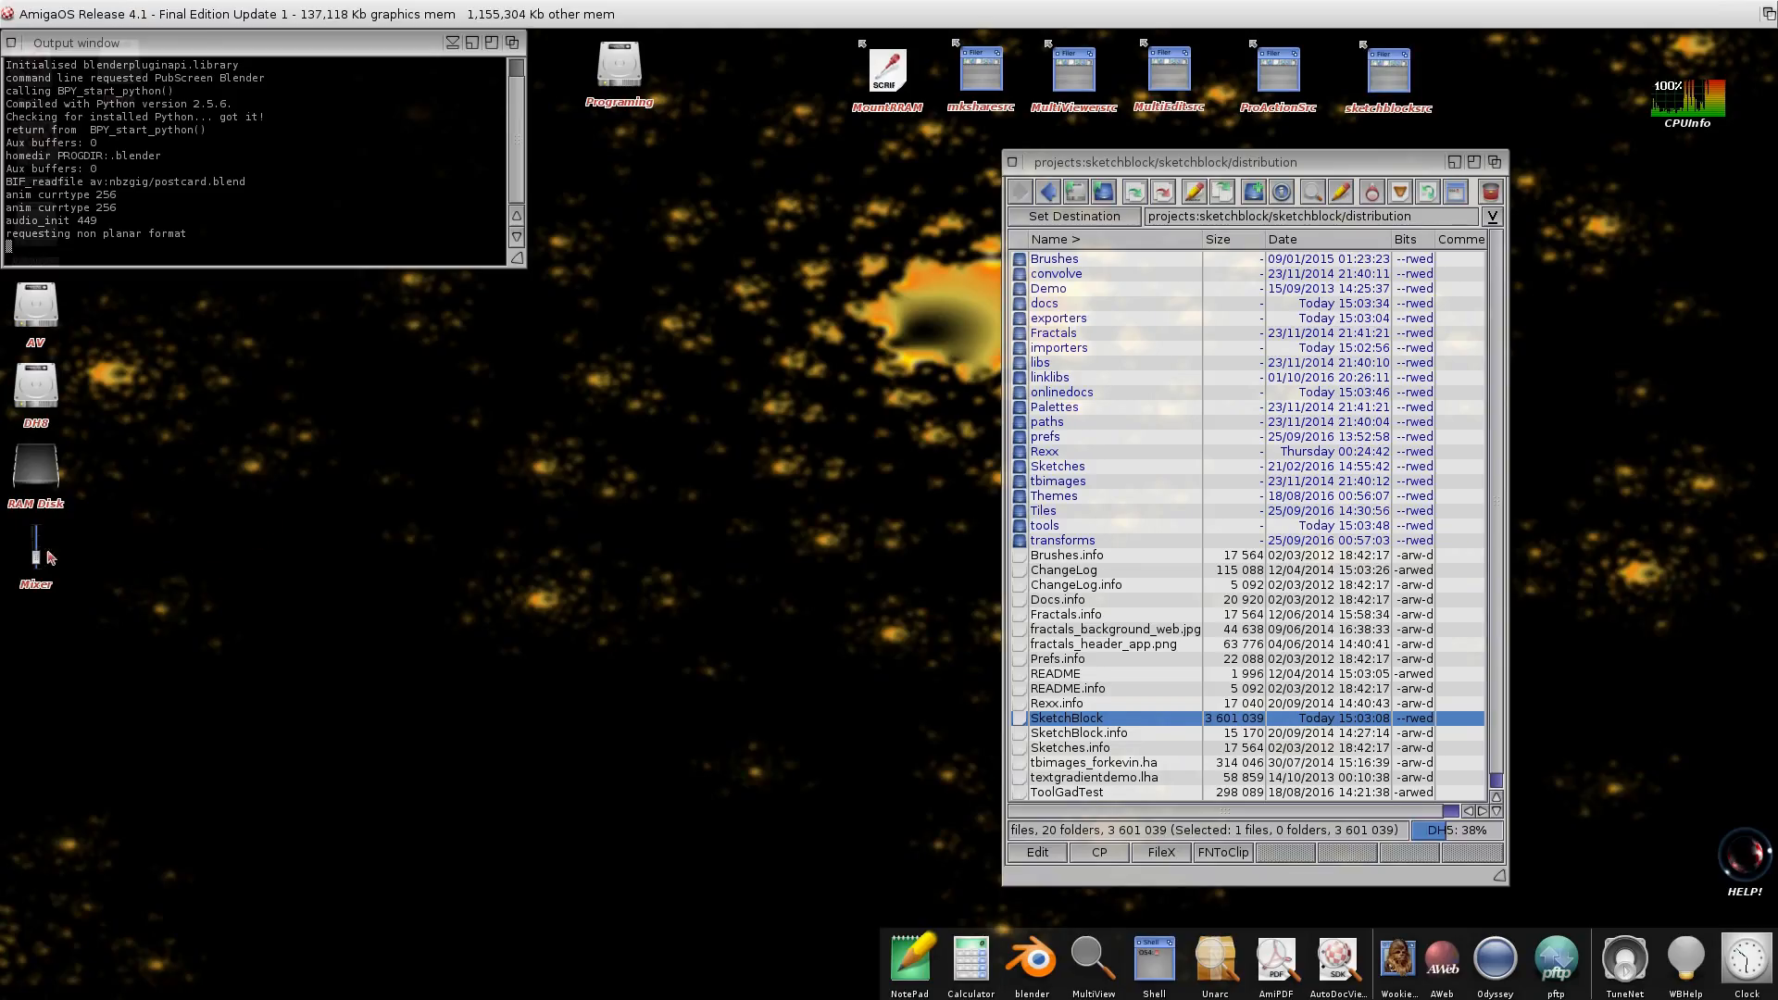
pyautogui.doubleClick(35, 555)
pyautogui.moveTo(779, 555); pyautogui.dragTo(780, 479)
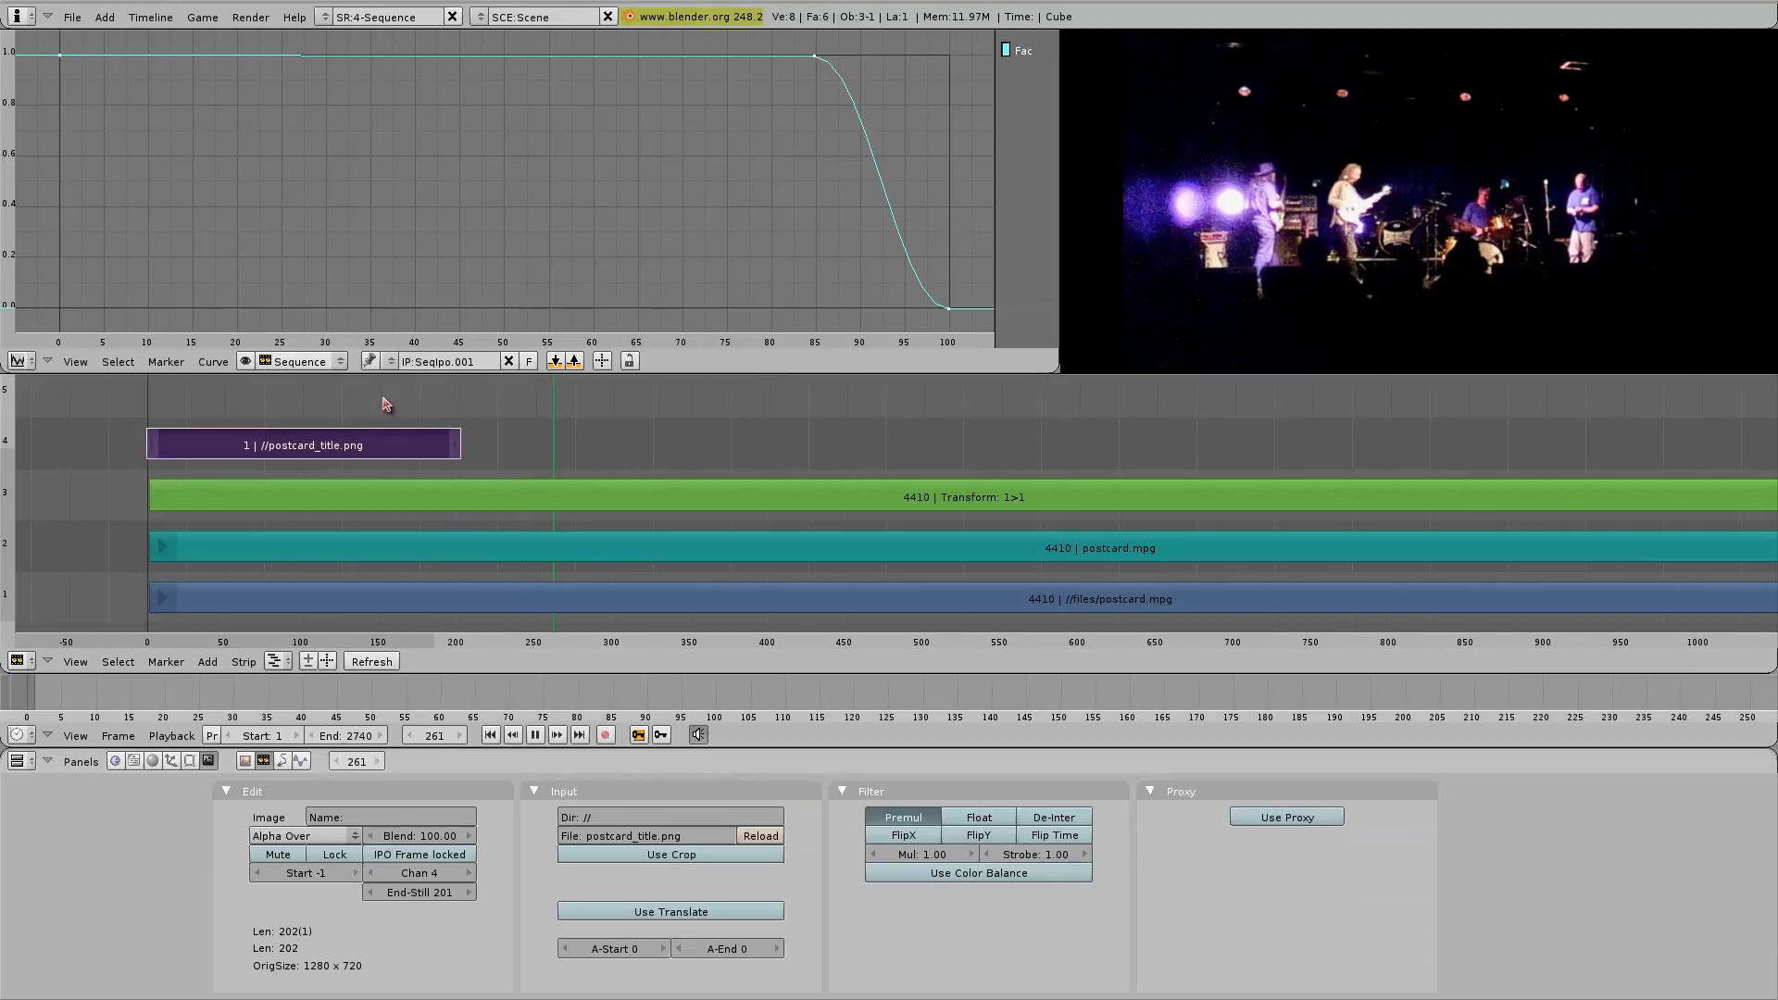
# Replay the sequence from frame 156 to check the title's fade-out, and stop playback.
pyautogui.click(537, 736)
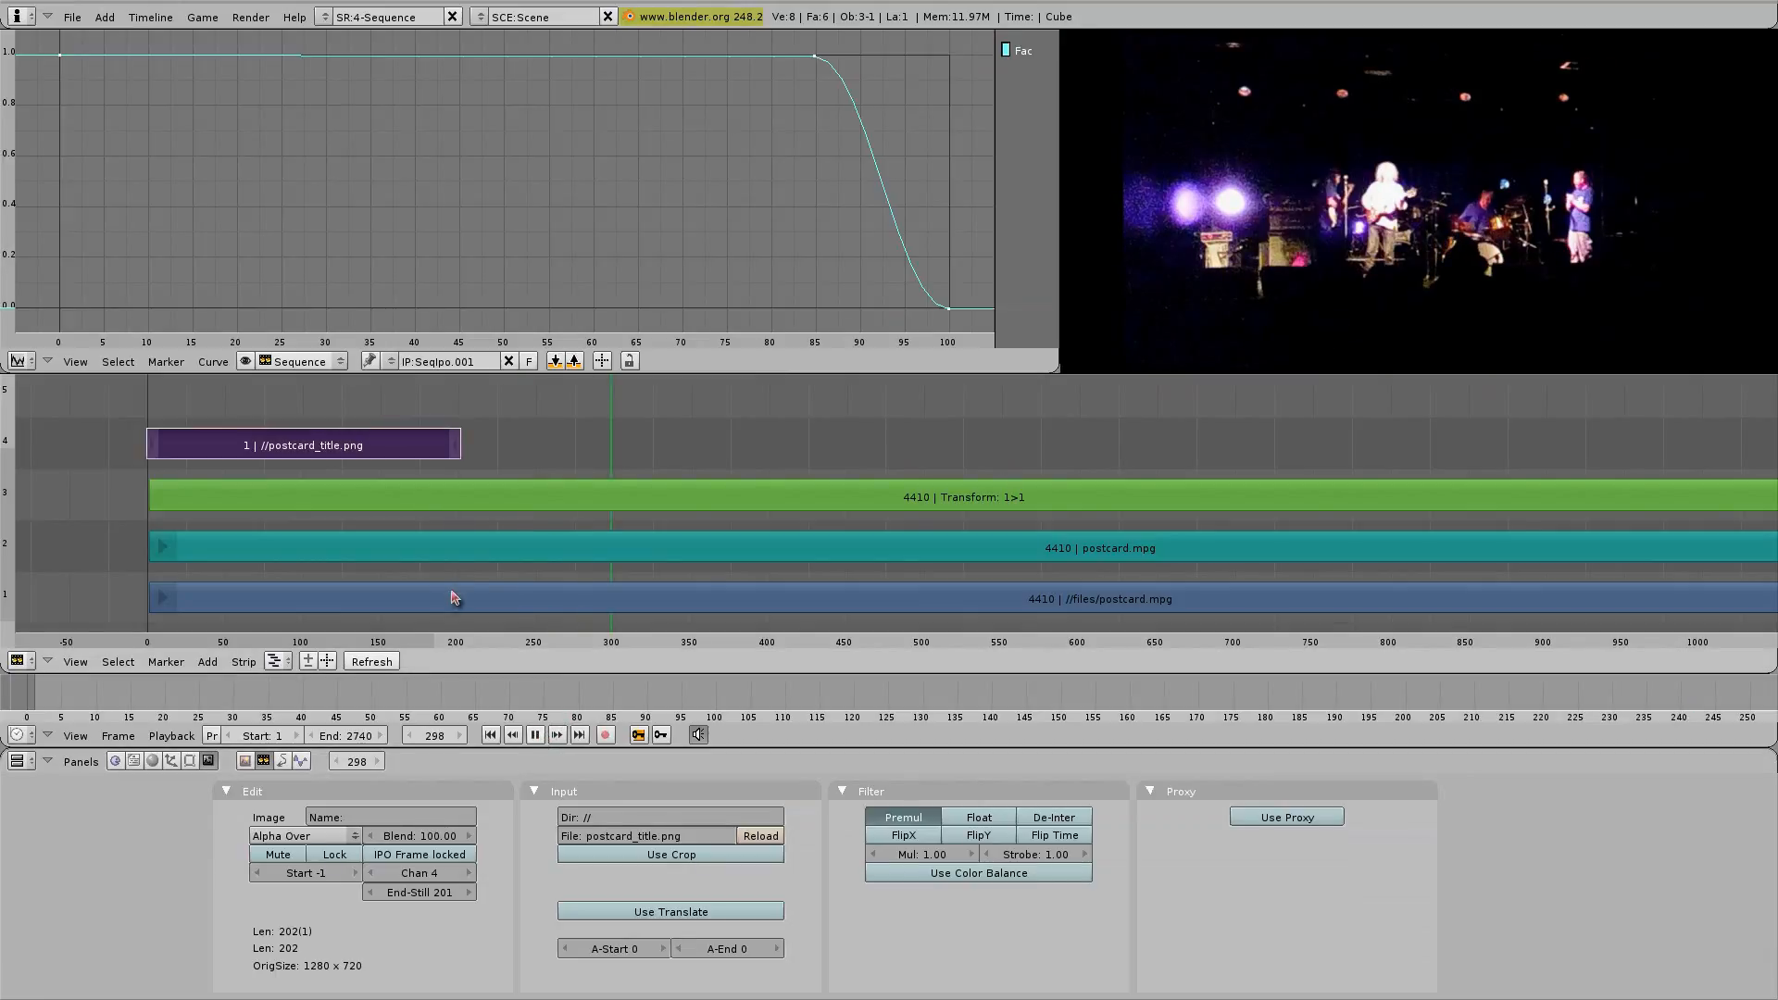
pyautogui.click(392, 385)
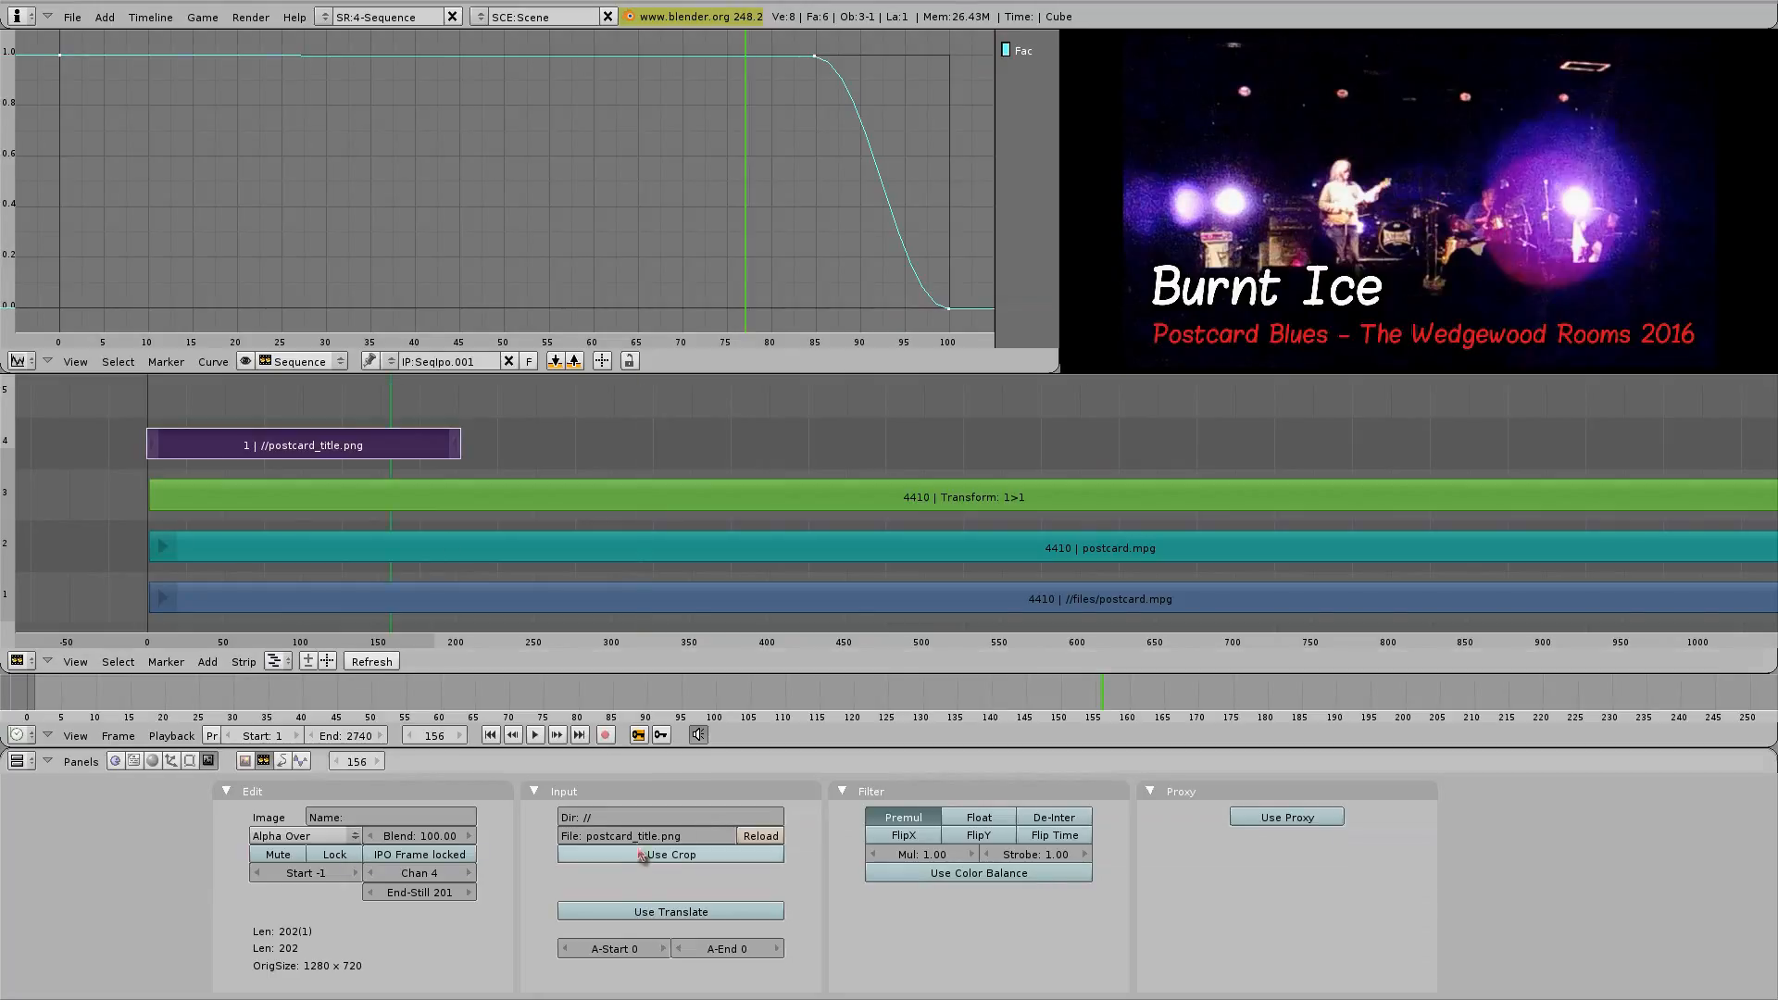
pyautogui.click(536, 736)
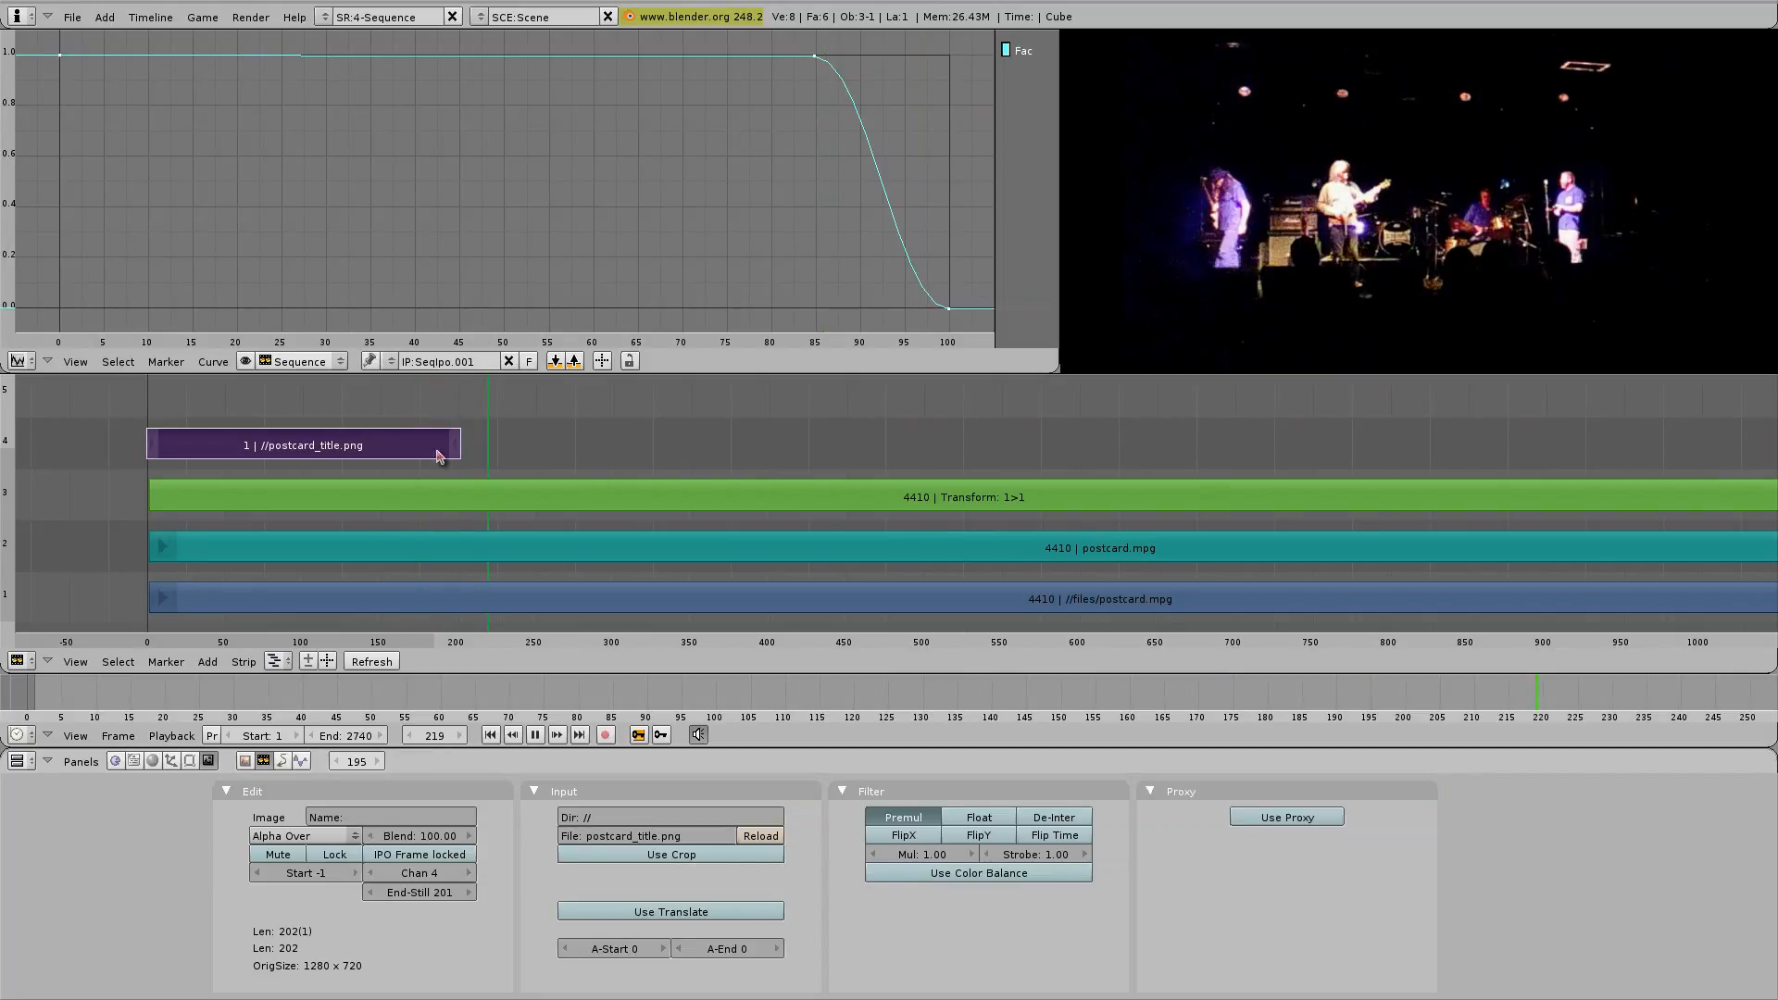
pyautogui.click(537, 735)
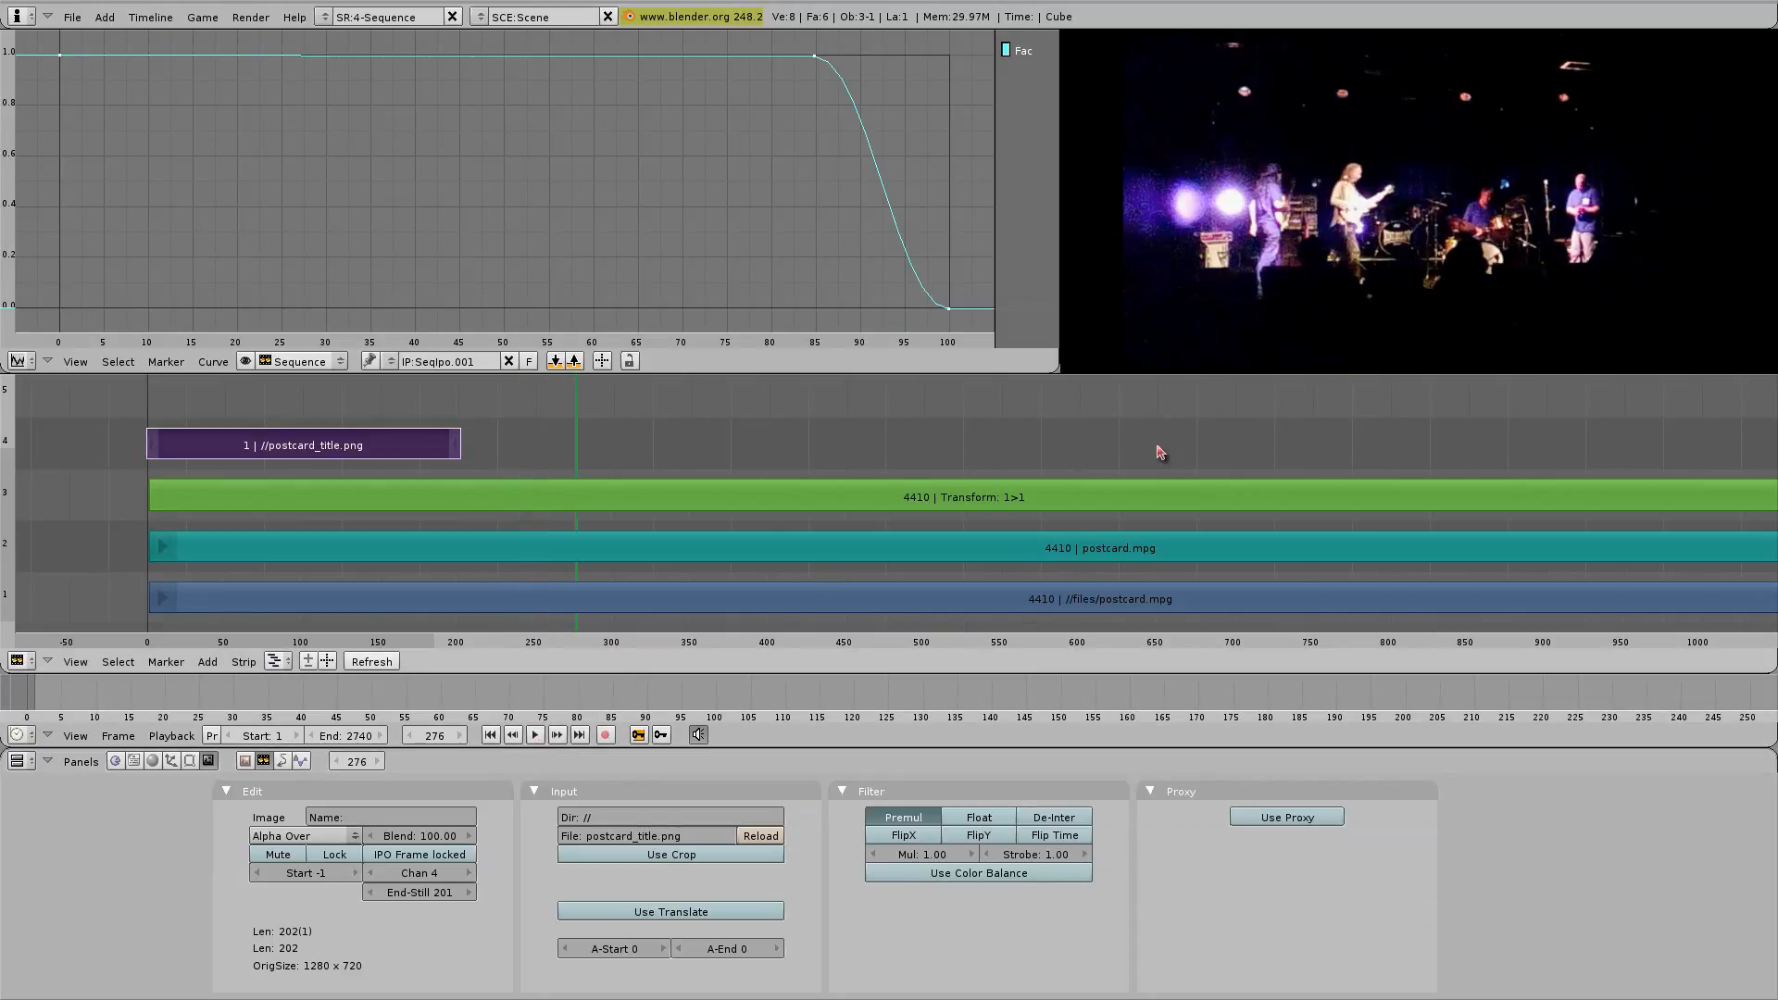
# Duplicate the postcard_title.png strip and place the copy on channel 4 at the end of the video, starting at frame 4204.
pyautogui.press('Home')
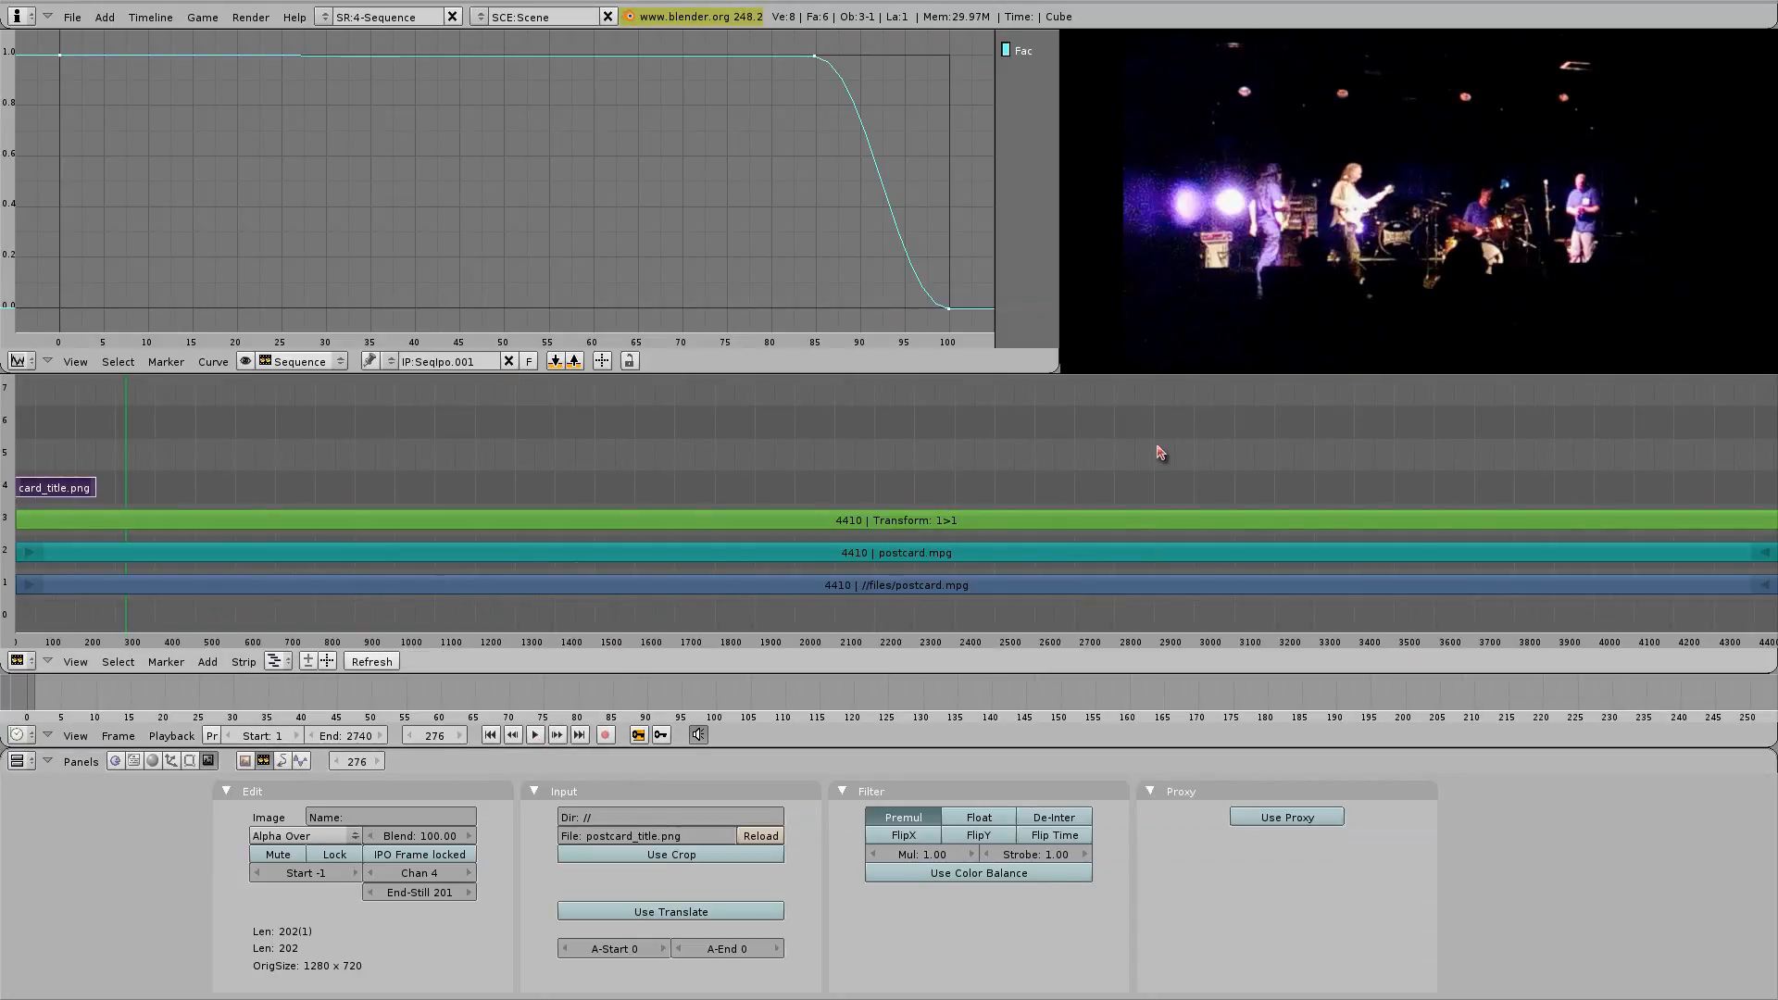
pyautogui.scroll(-1, 1159, 452)
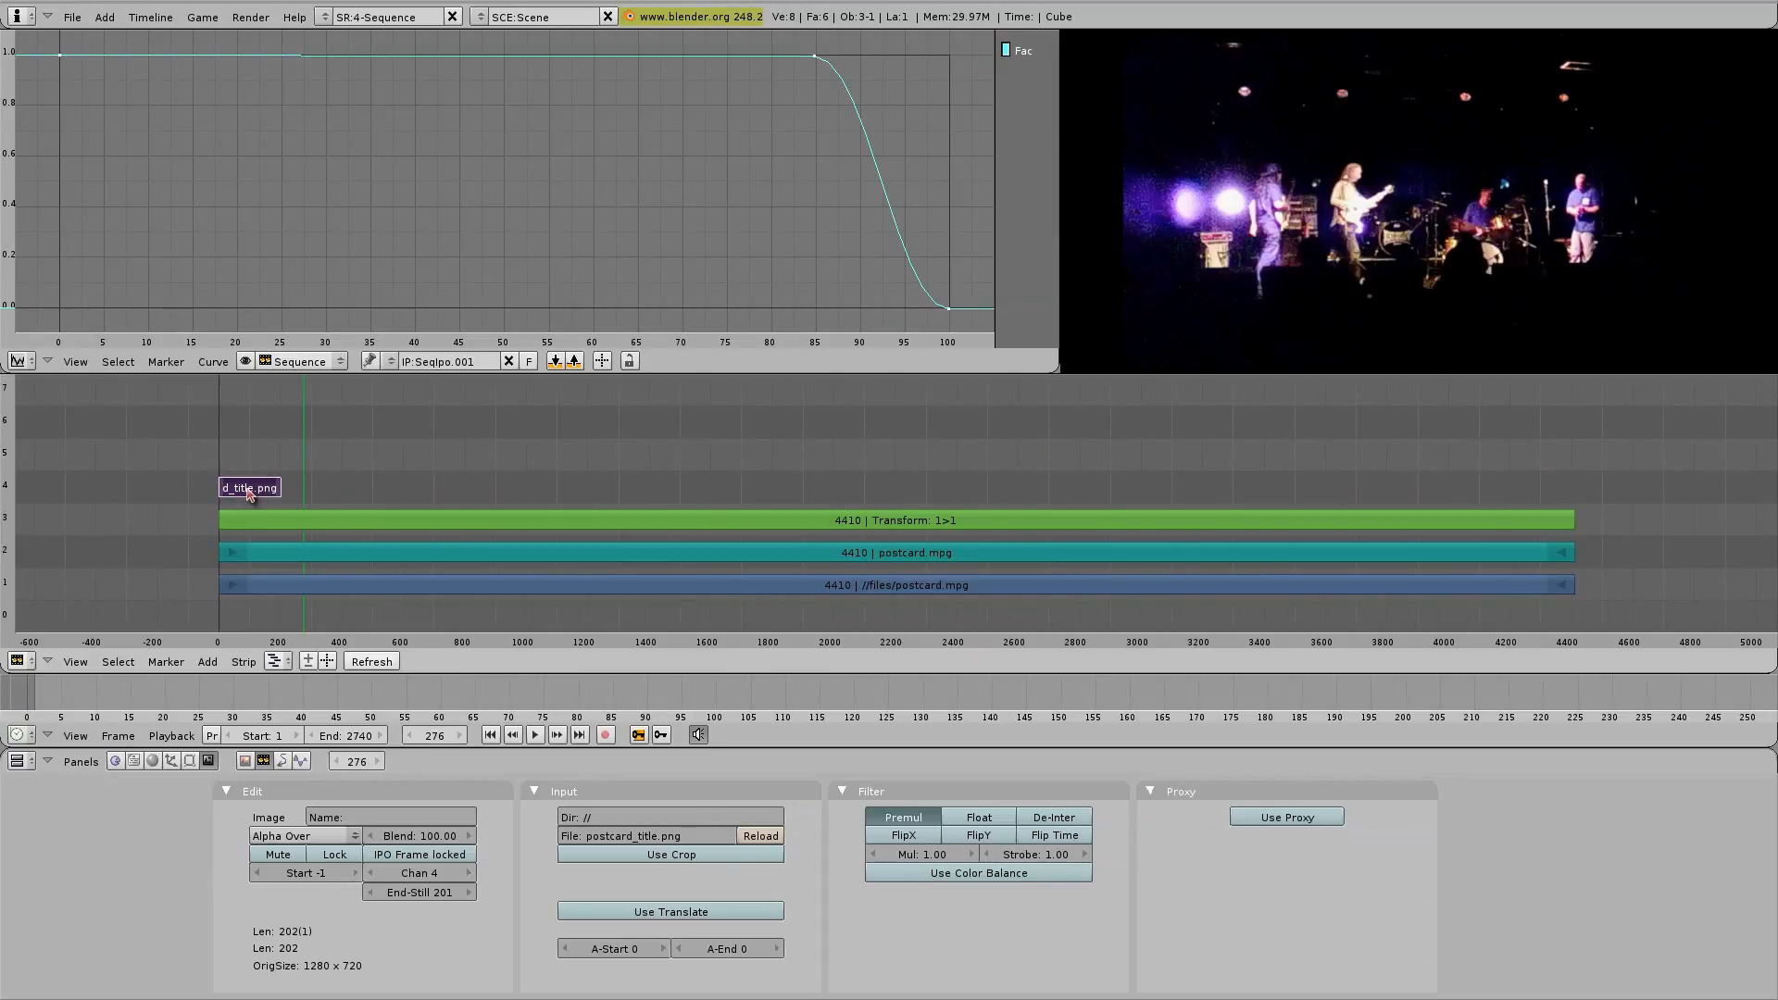
pyautogui.press('g')
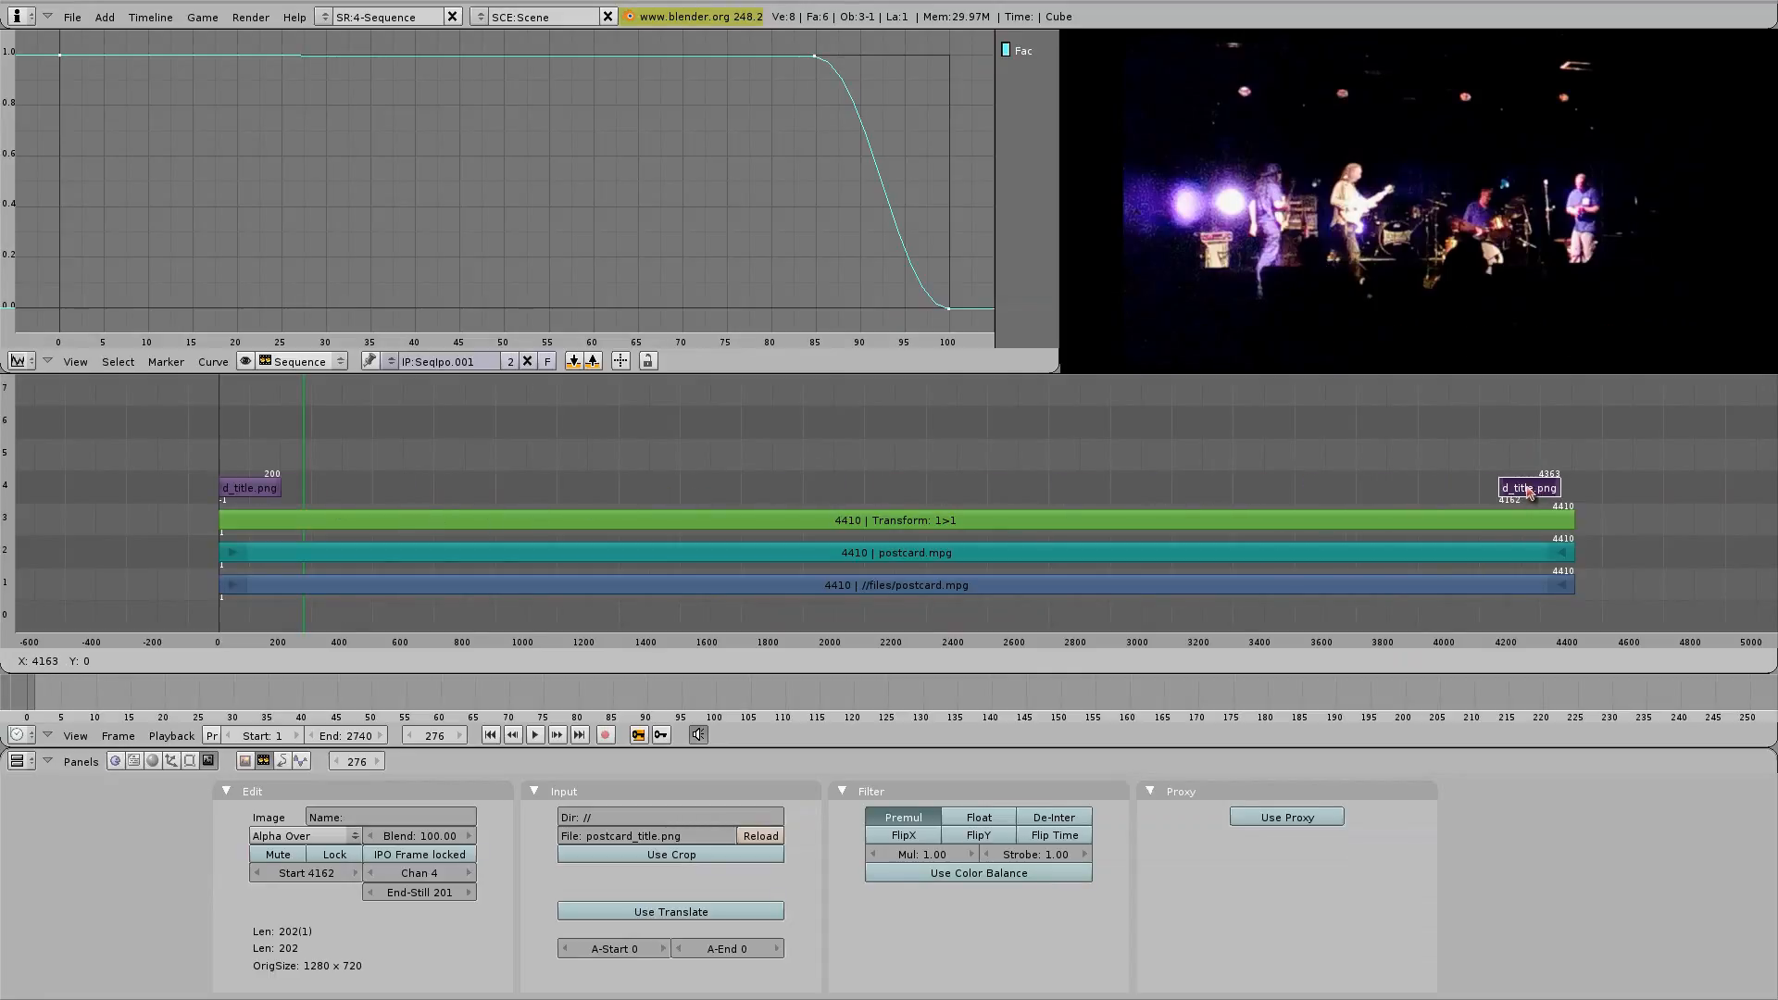
pyautogui.click(1541, 491)
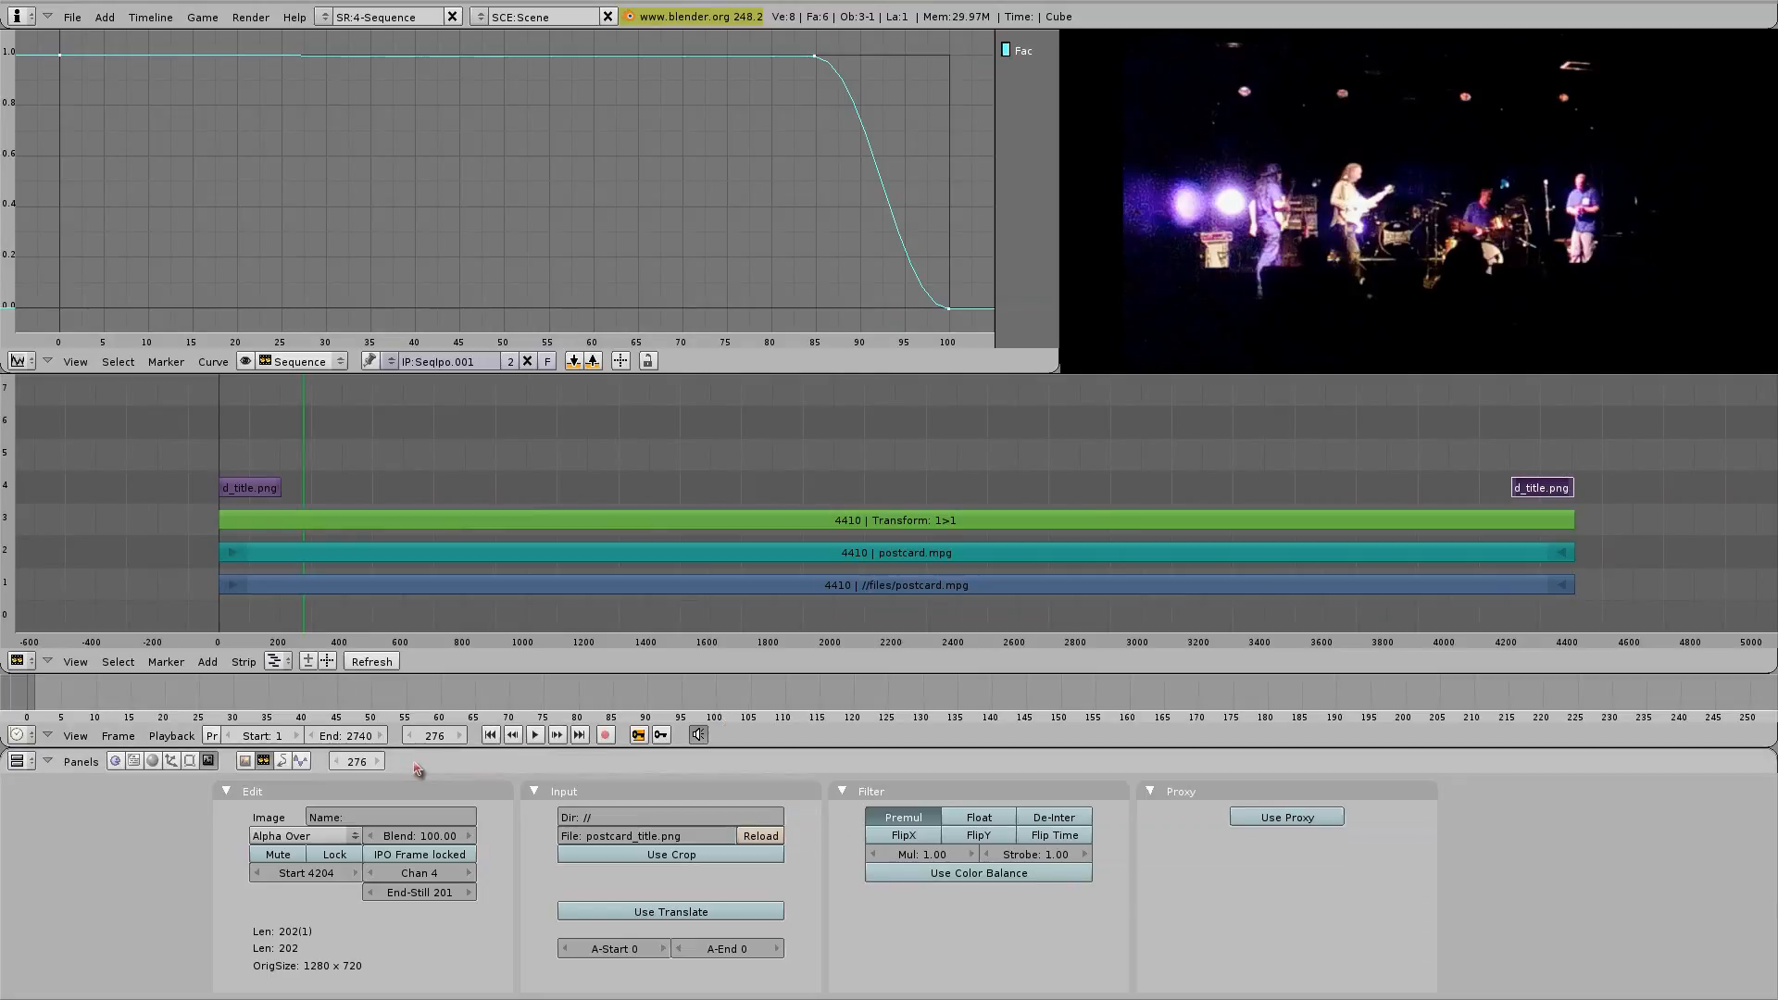
# Move to frame 4405 near the end of the video and set the sequence's end frame to 4405.
pyautogui.click(1438, 441)
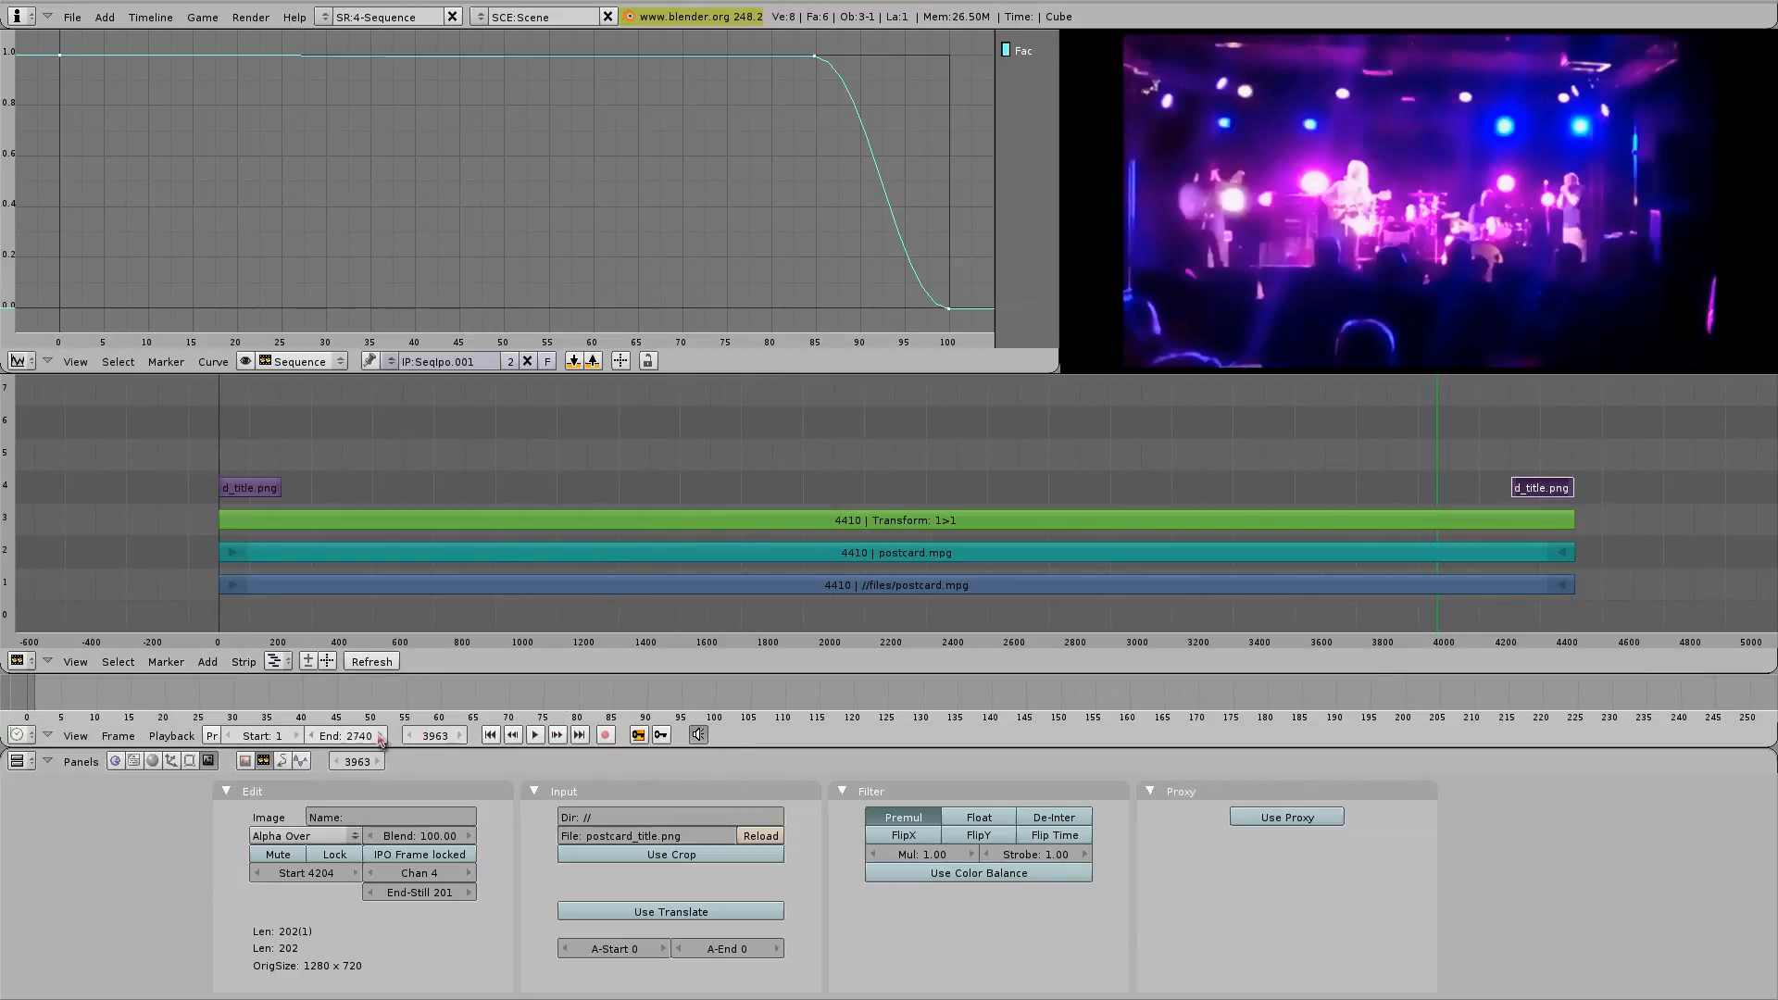
pyautogui.click(1572, 423)
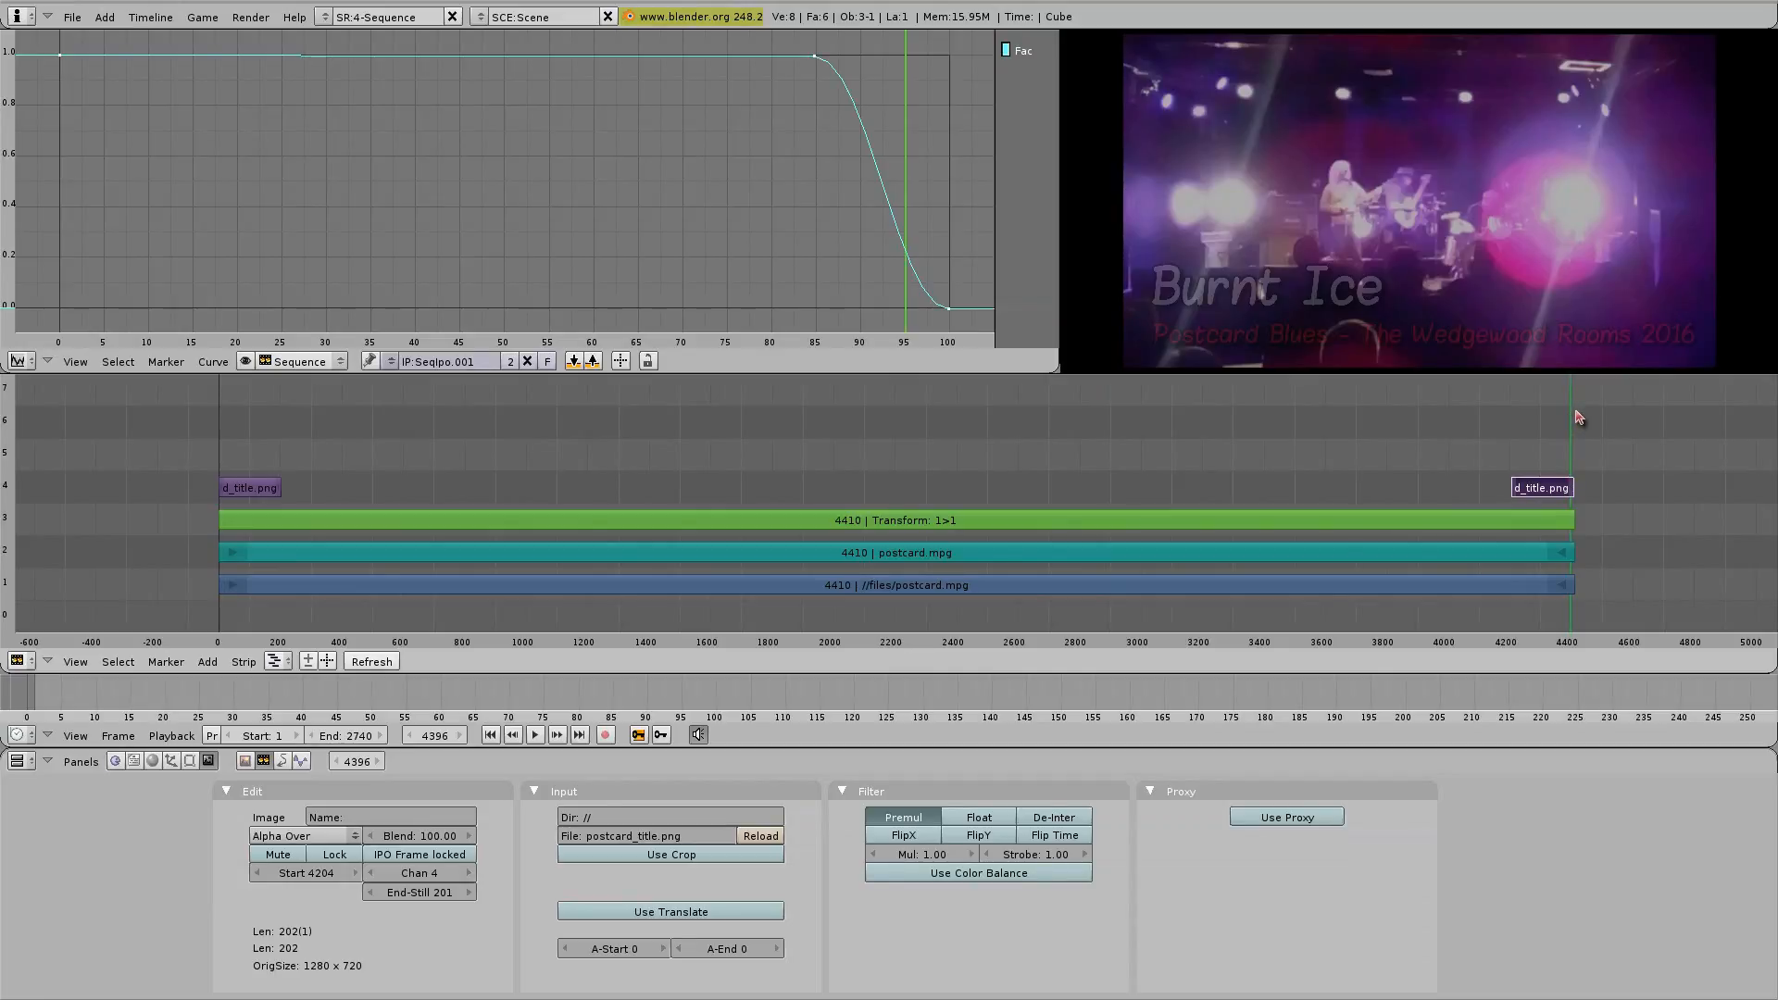
pyautogui.click(1575, 412)
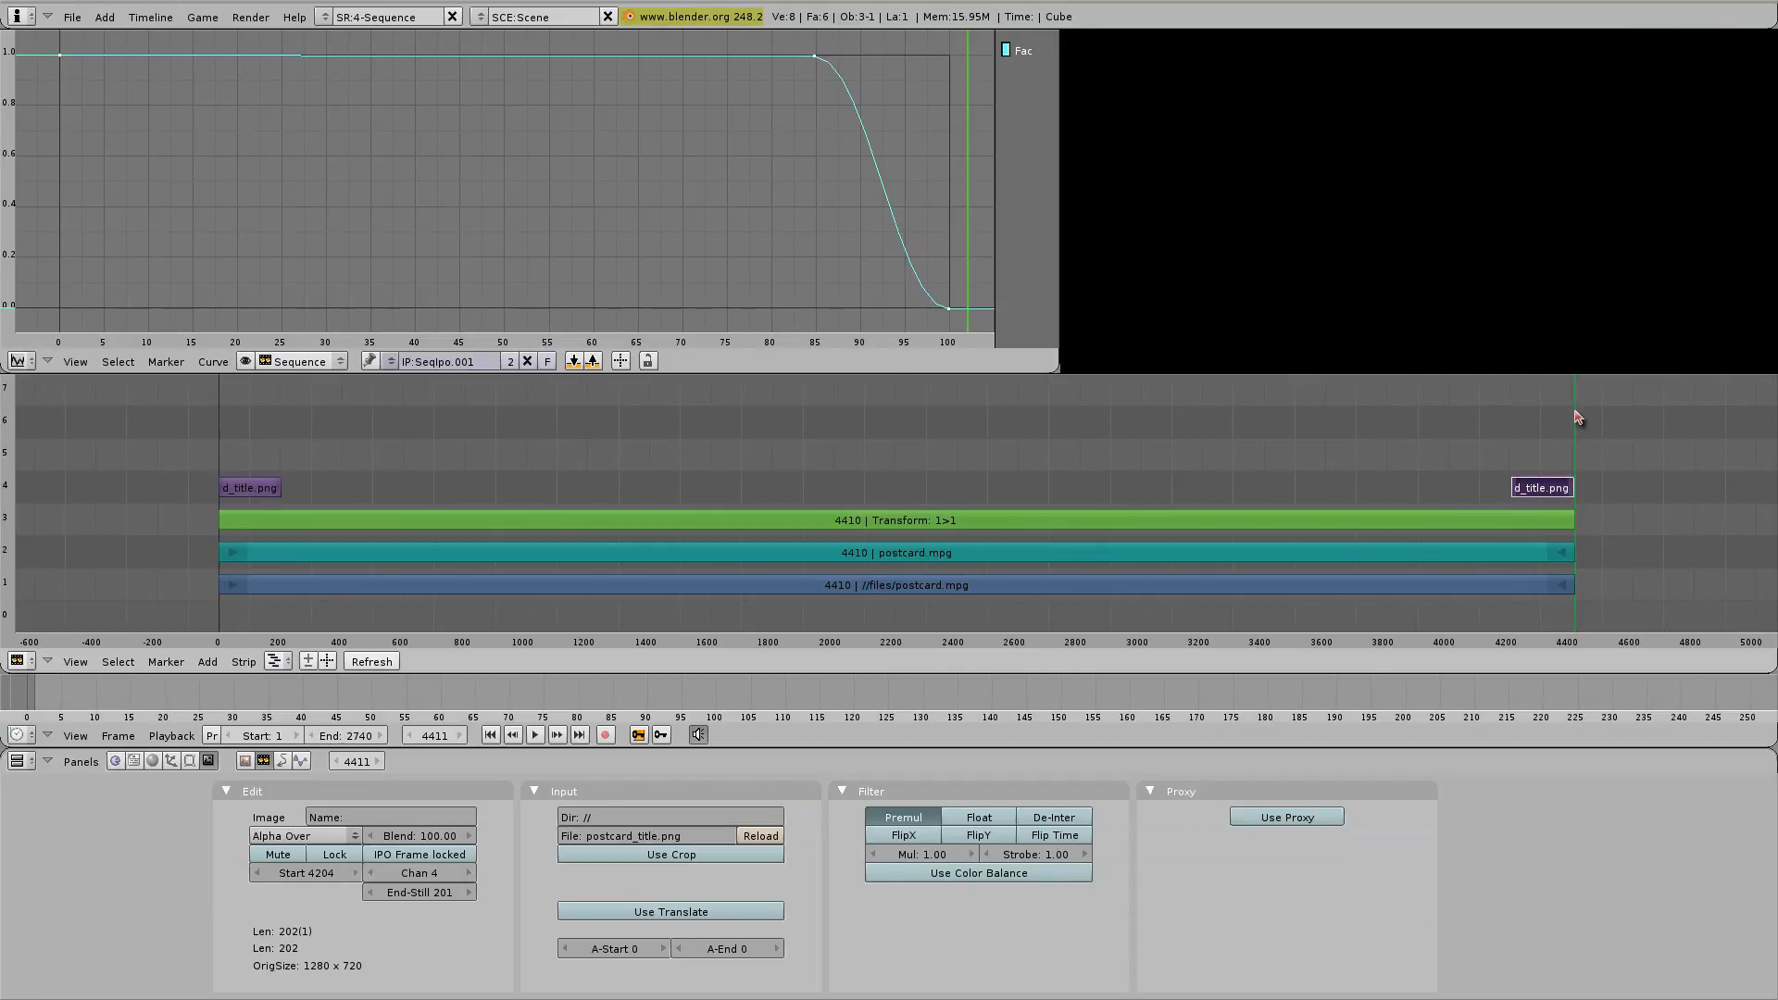
pyautogui.press('Left')
pyautogui.press('Left')
pyautogui.press('Left')
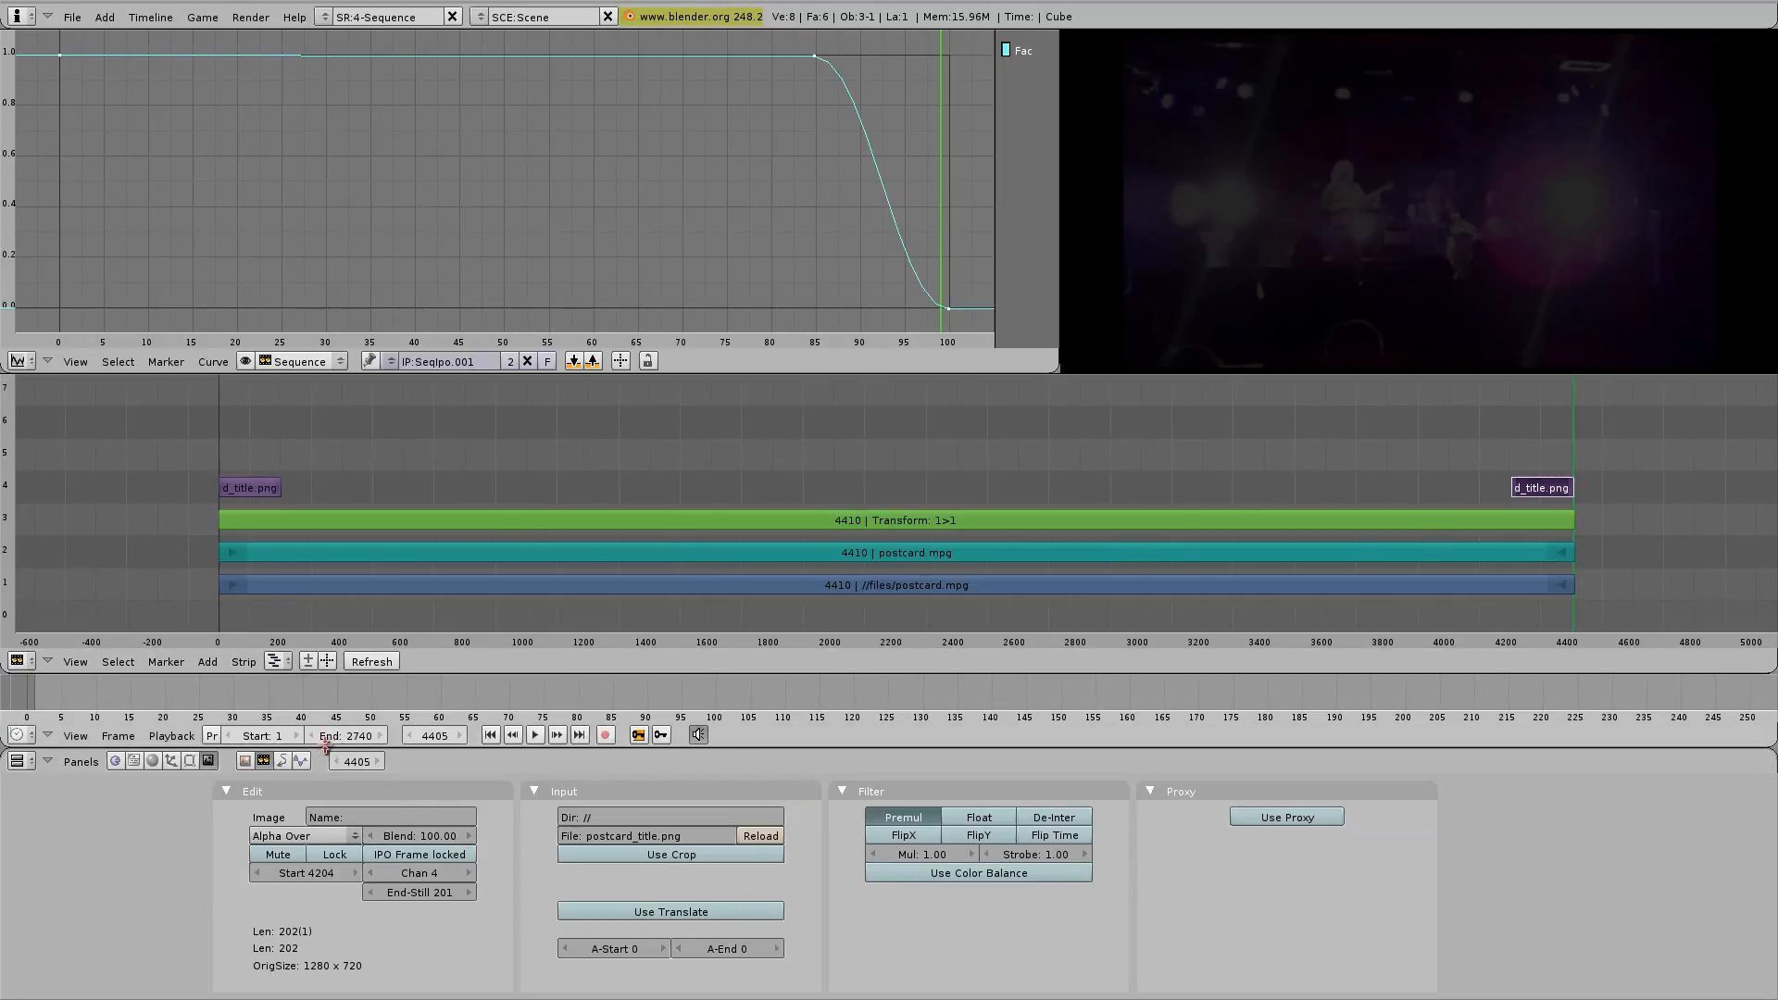
pyautogui.click(343, 736)
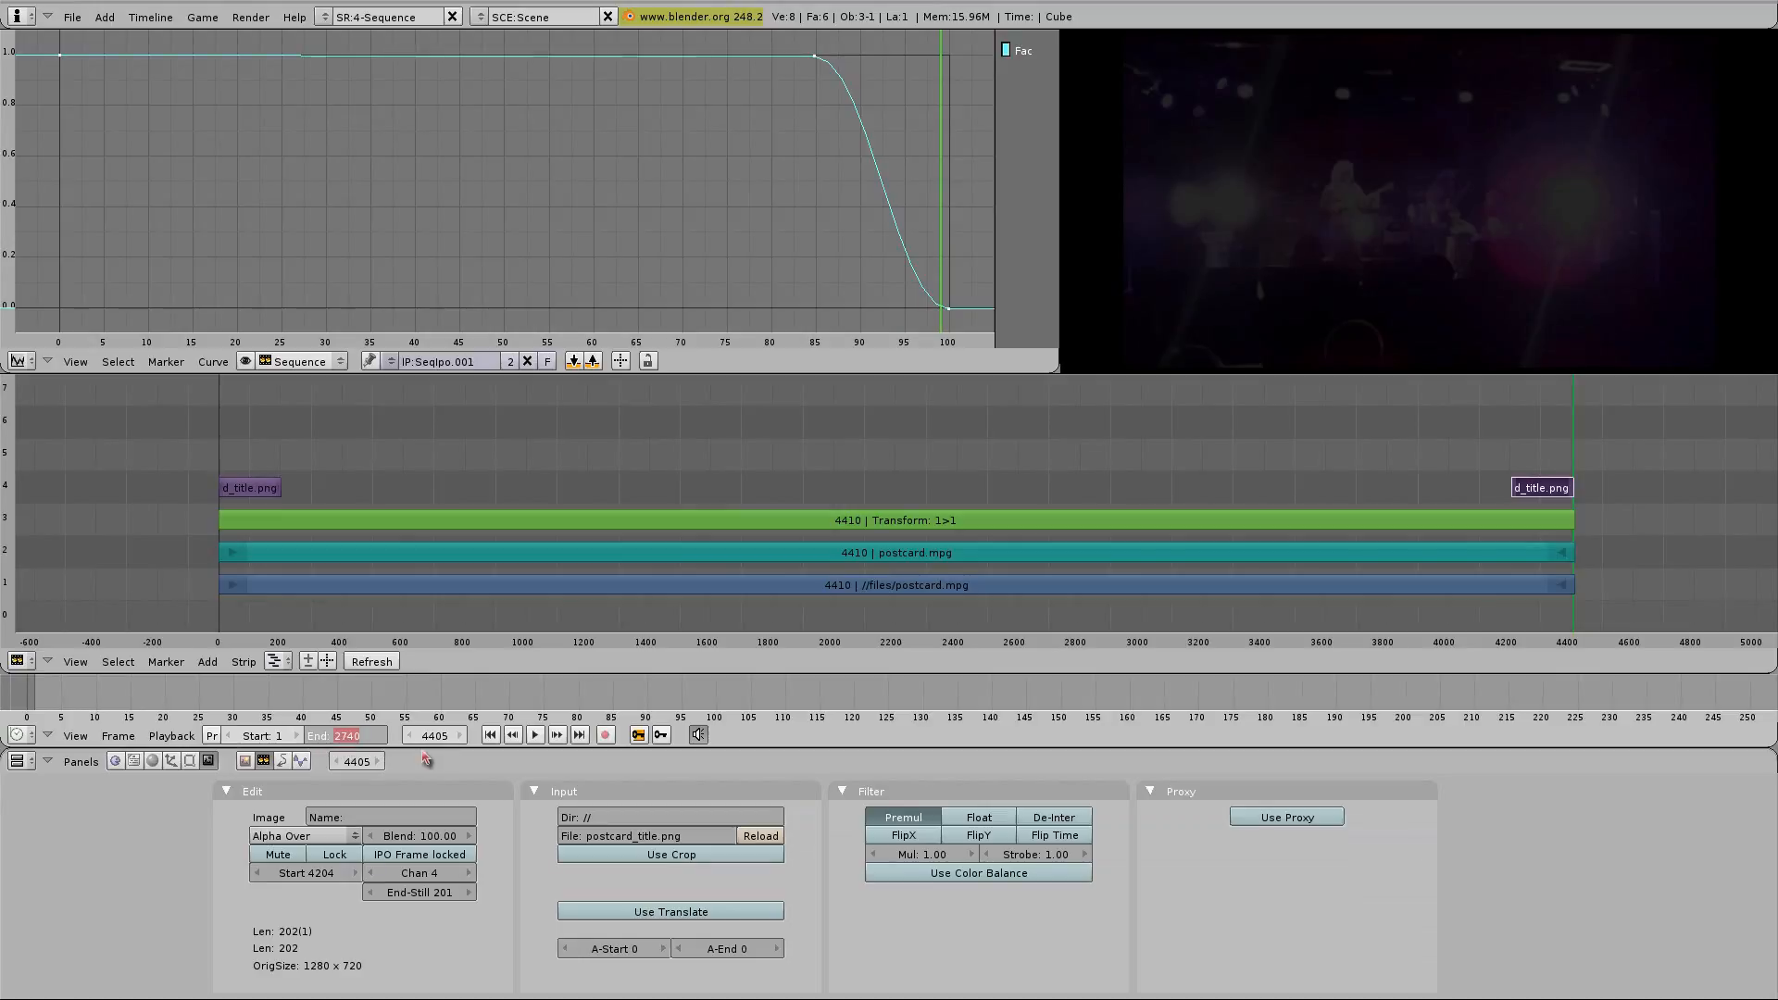
pyautogui.press('BackSpace')
pyautogui.write('4405')
pyautogui.press('Return')
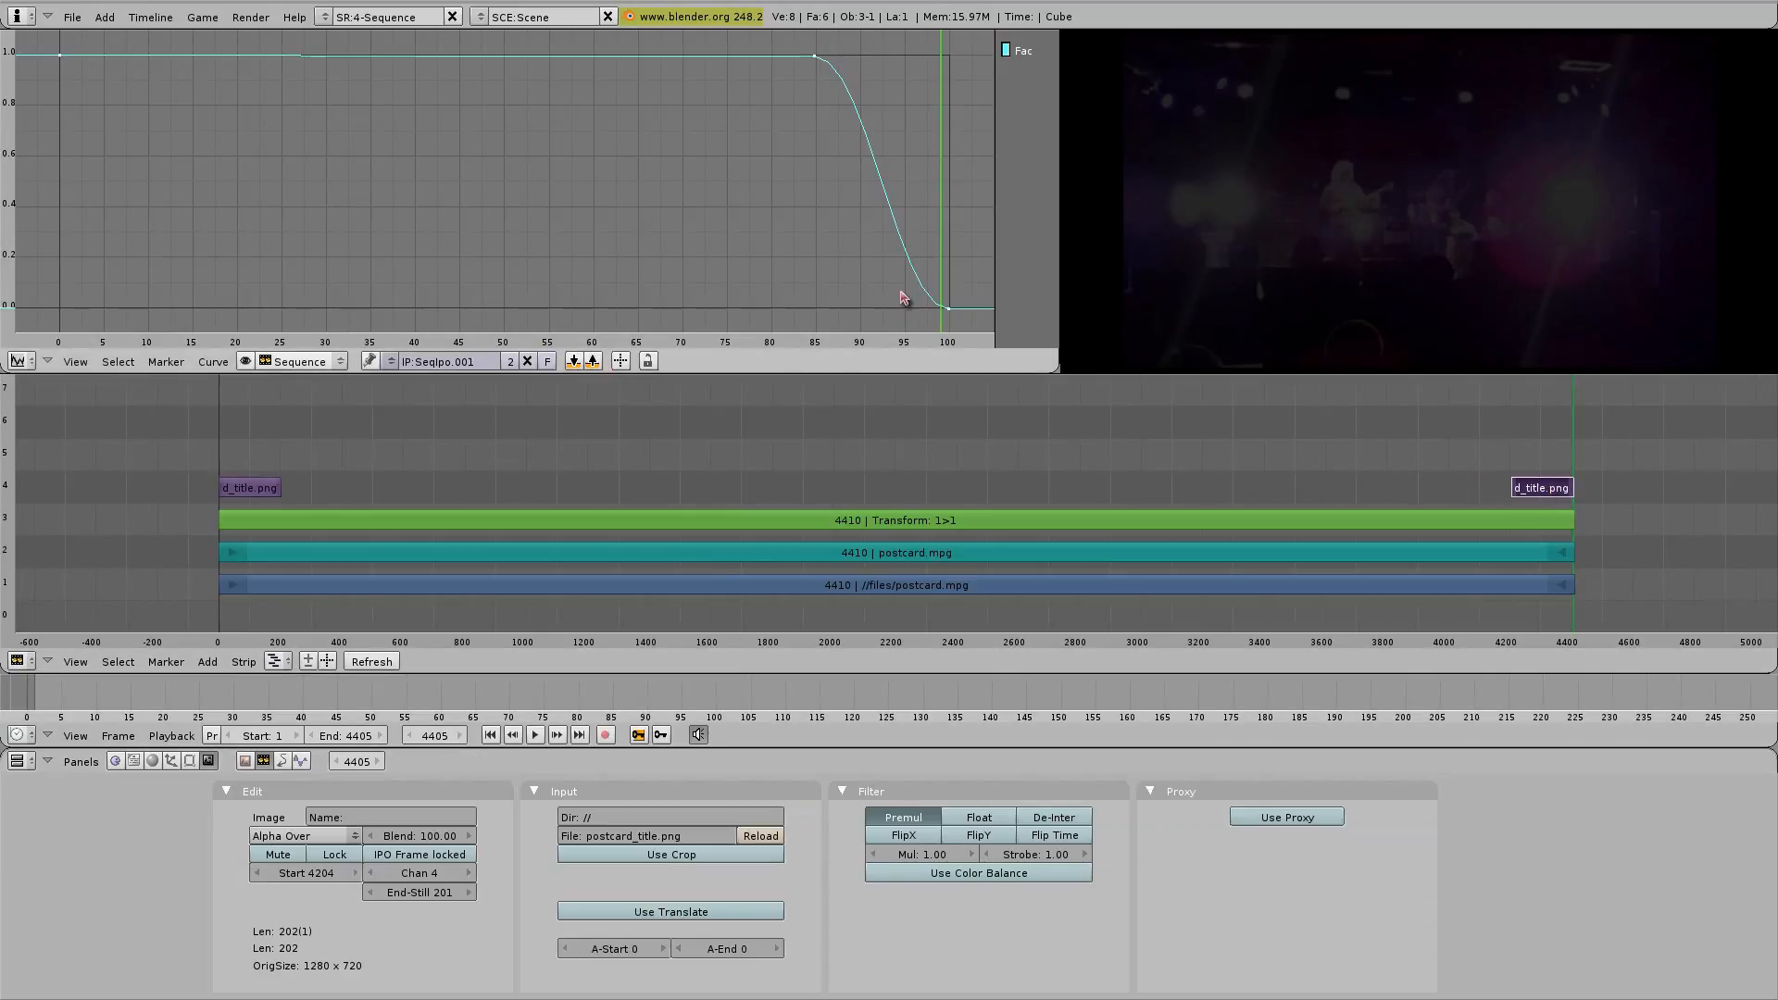
# Give the closing title strip its own new Ipo and lower the first Fac curve point, at 0, to 0.0.
pyautogui.click(390, 362)
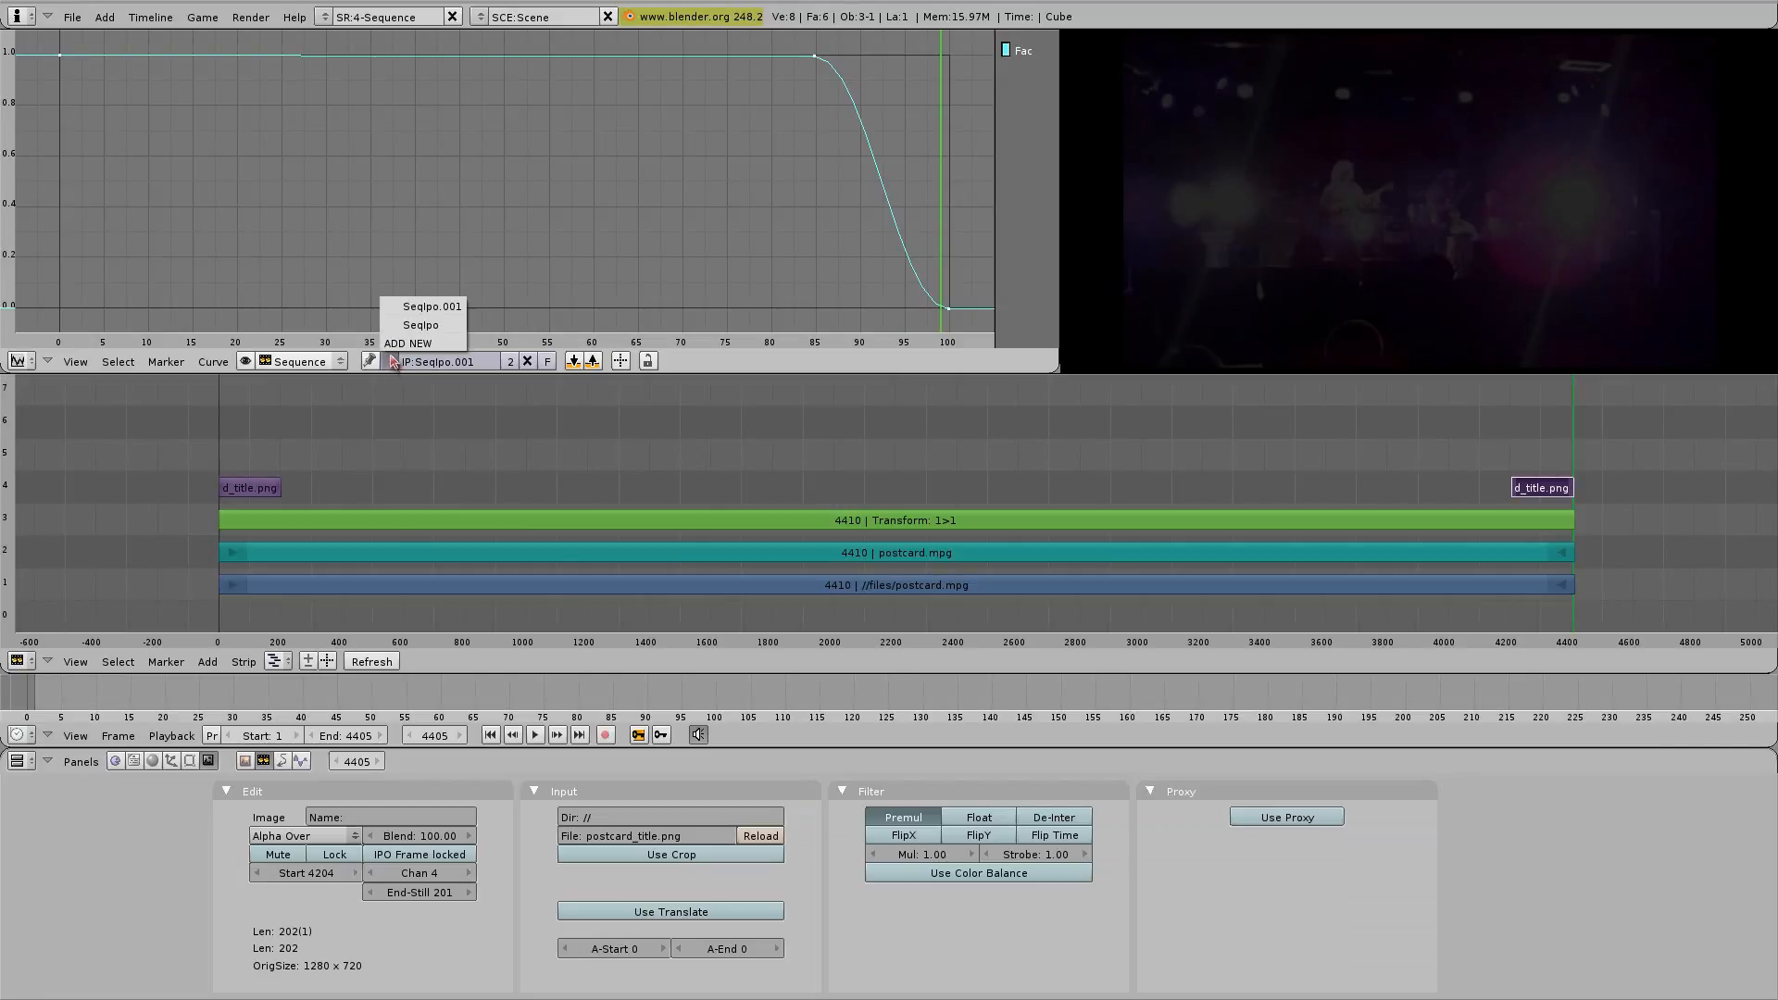
pyautogui.click(393, 343)
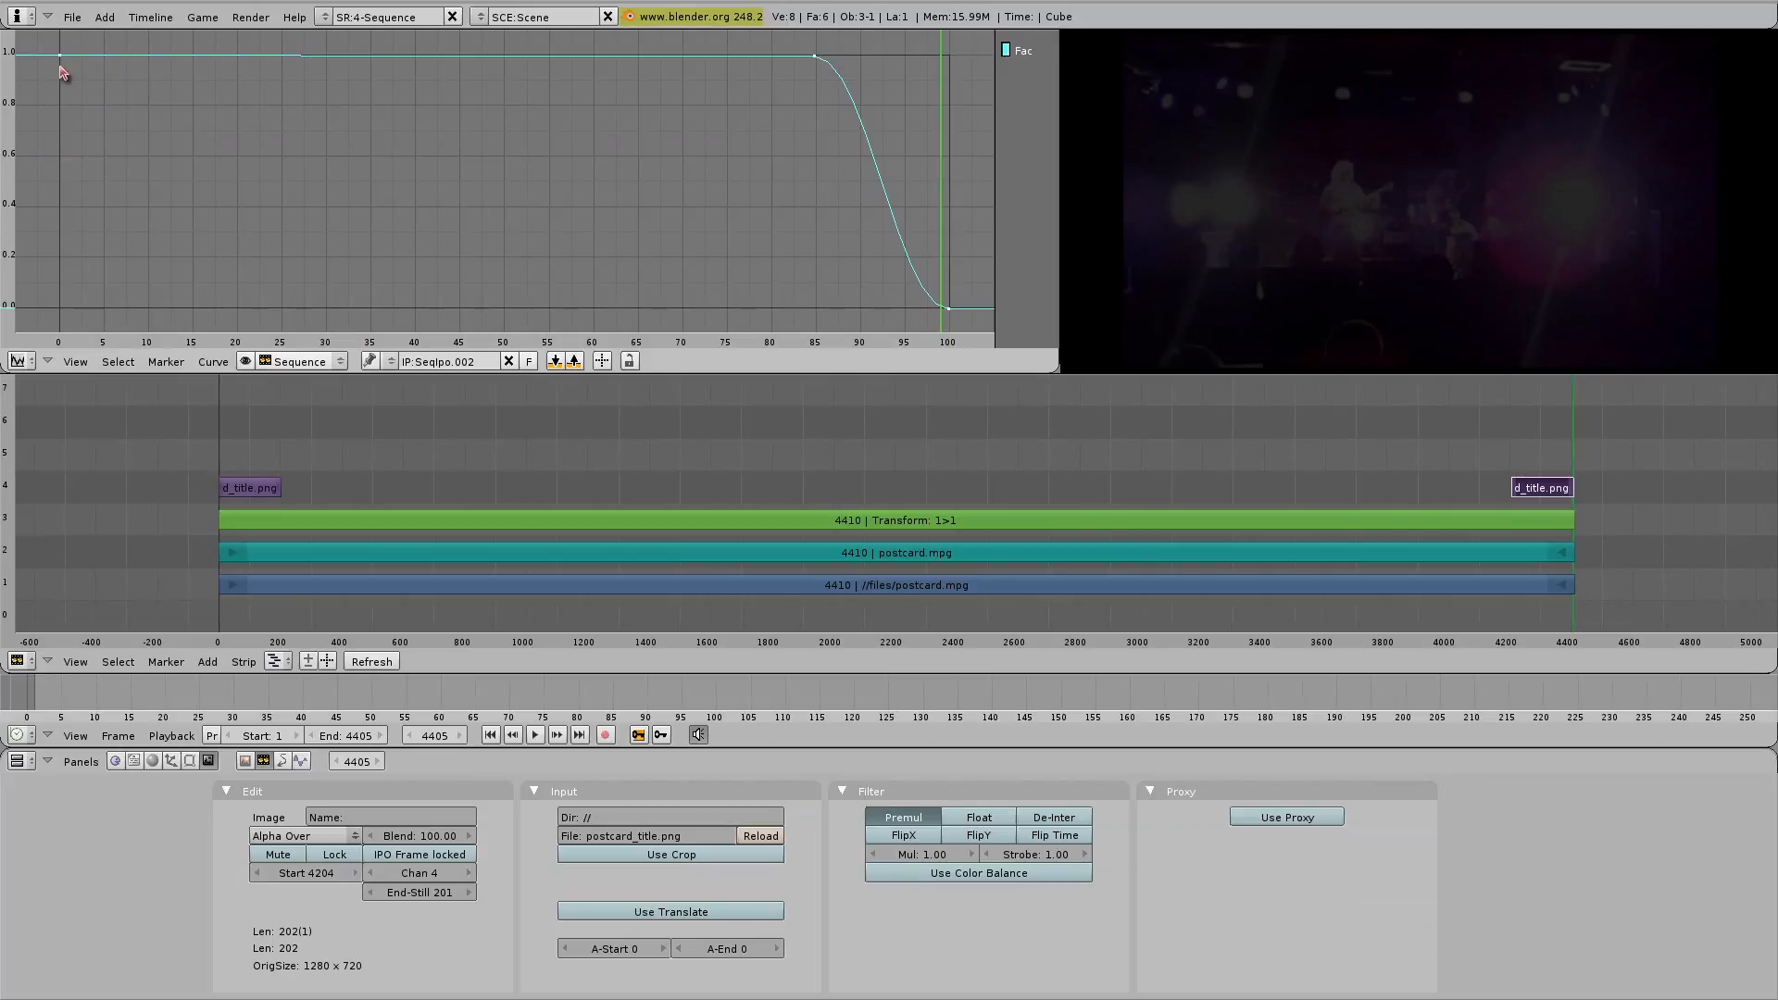
pyautogui.press('Tab')
pyautogui.press('a')
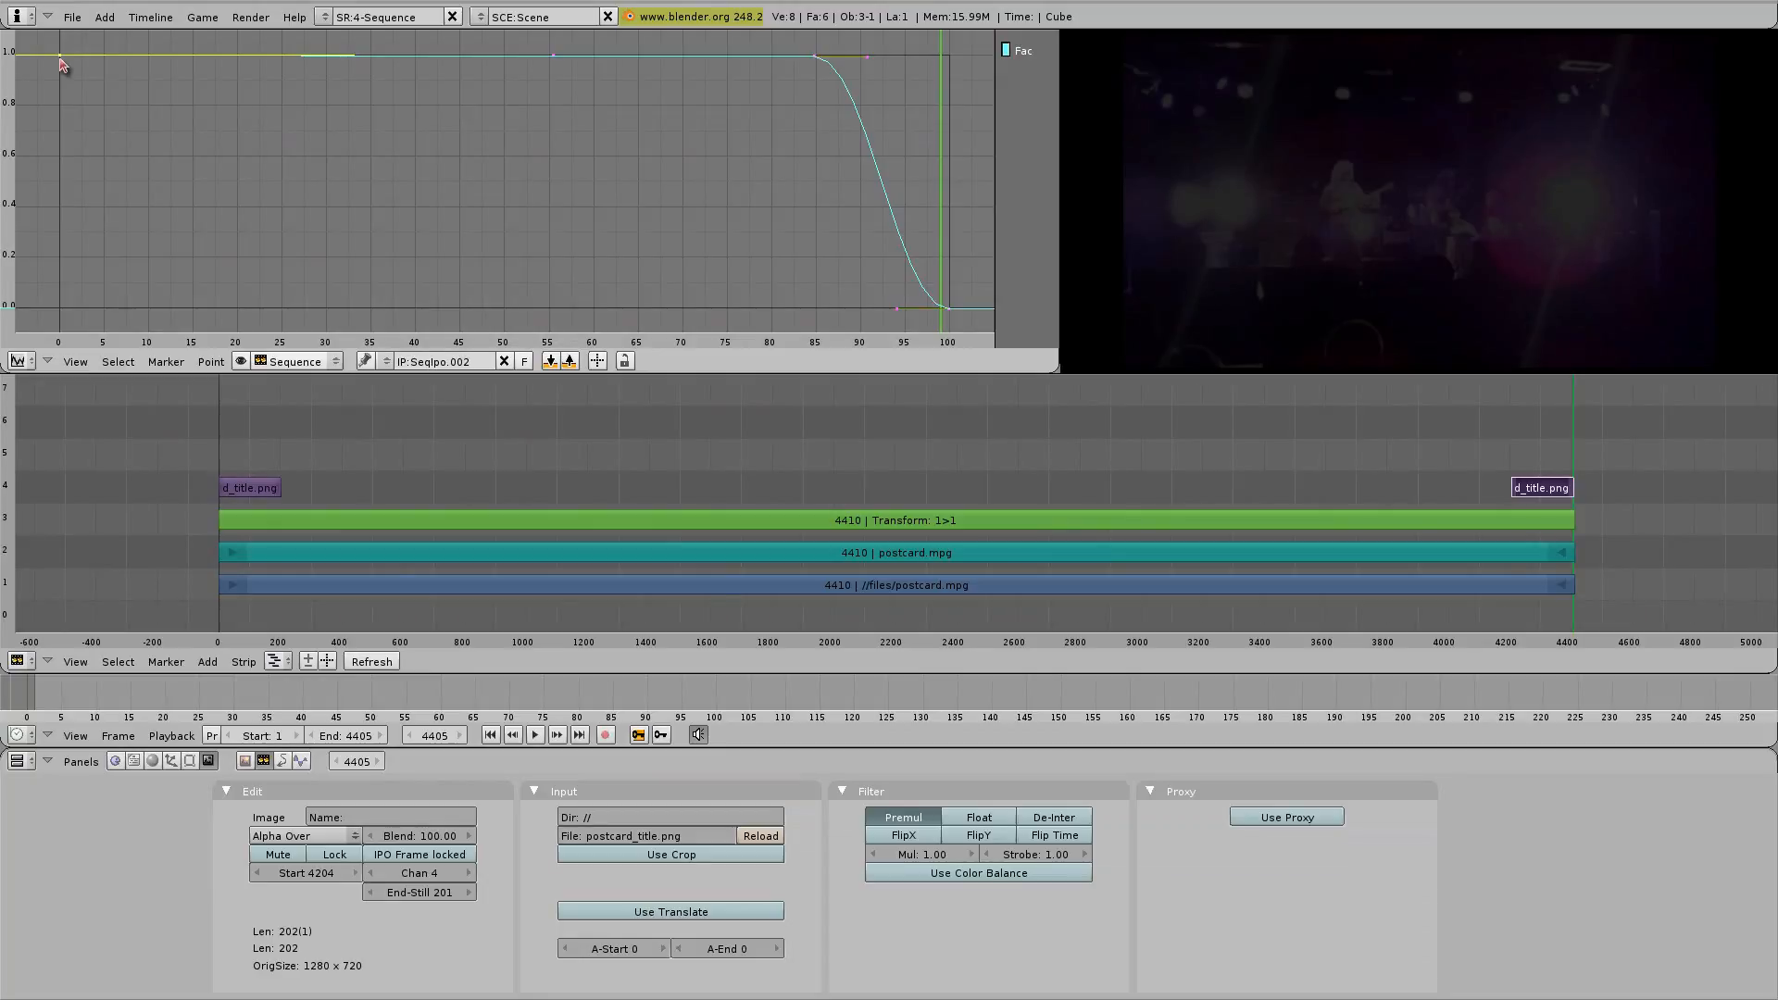
pyautogui.press('g')
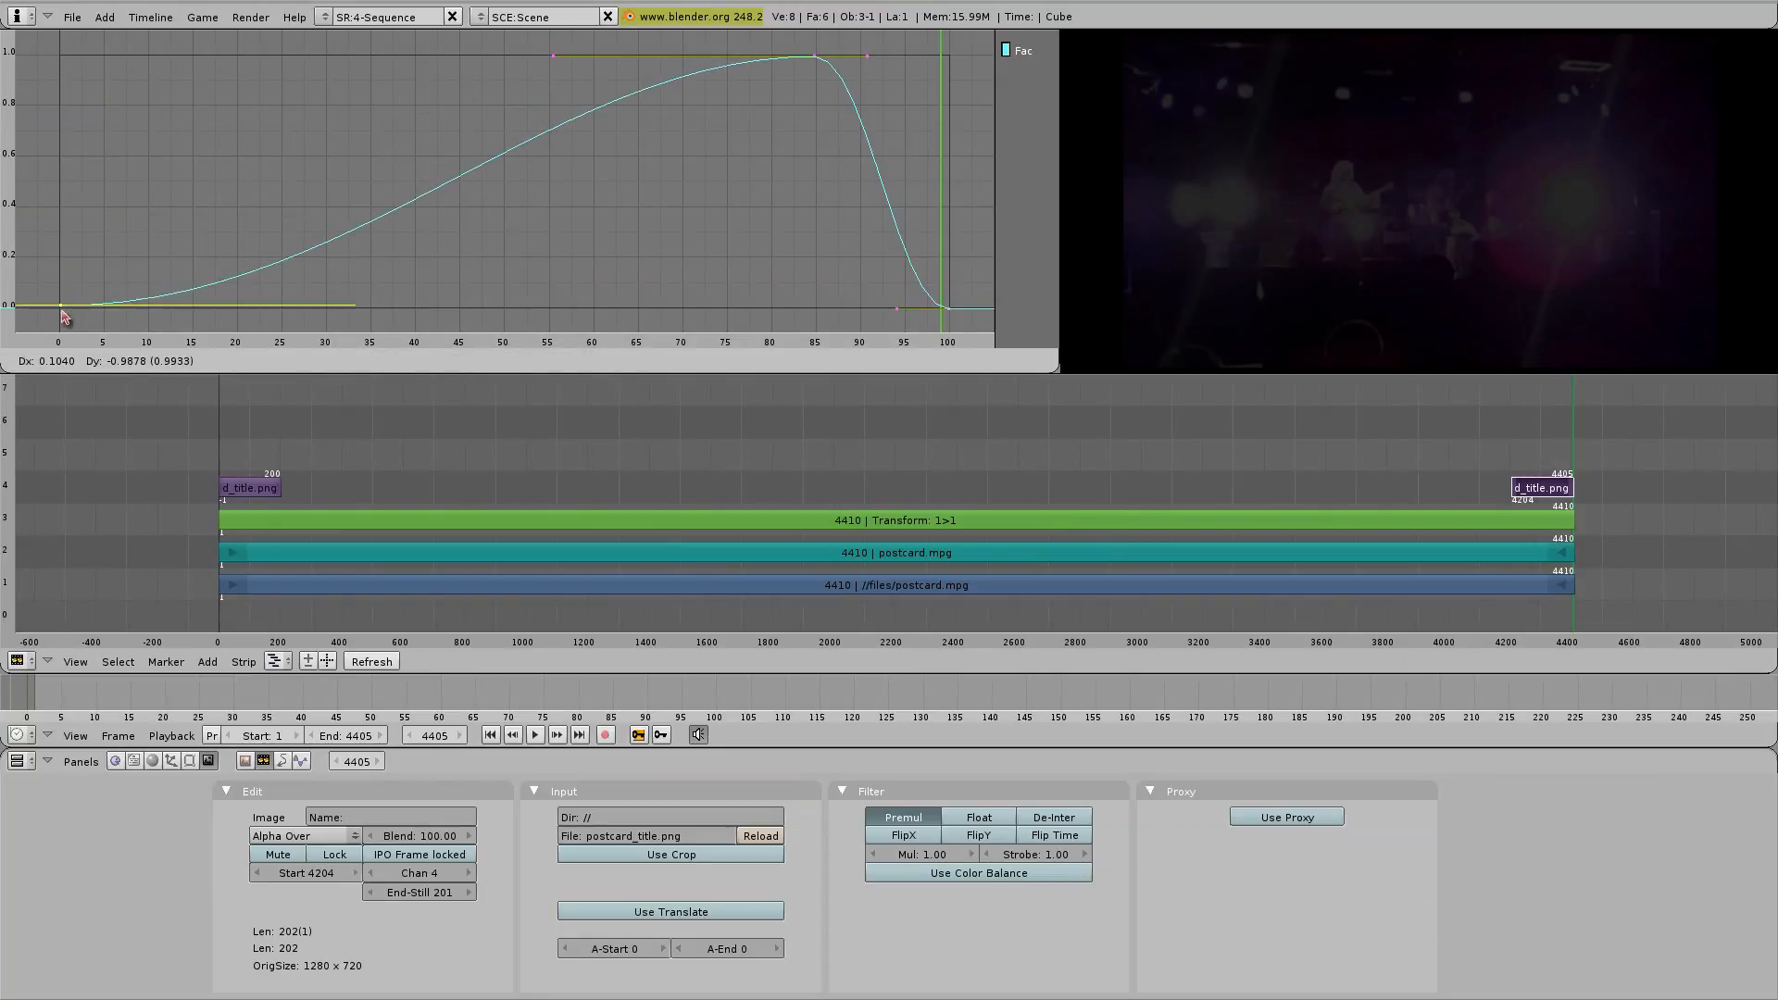
pyautogui.click(64, 319)
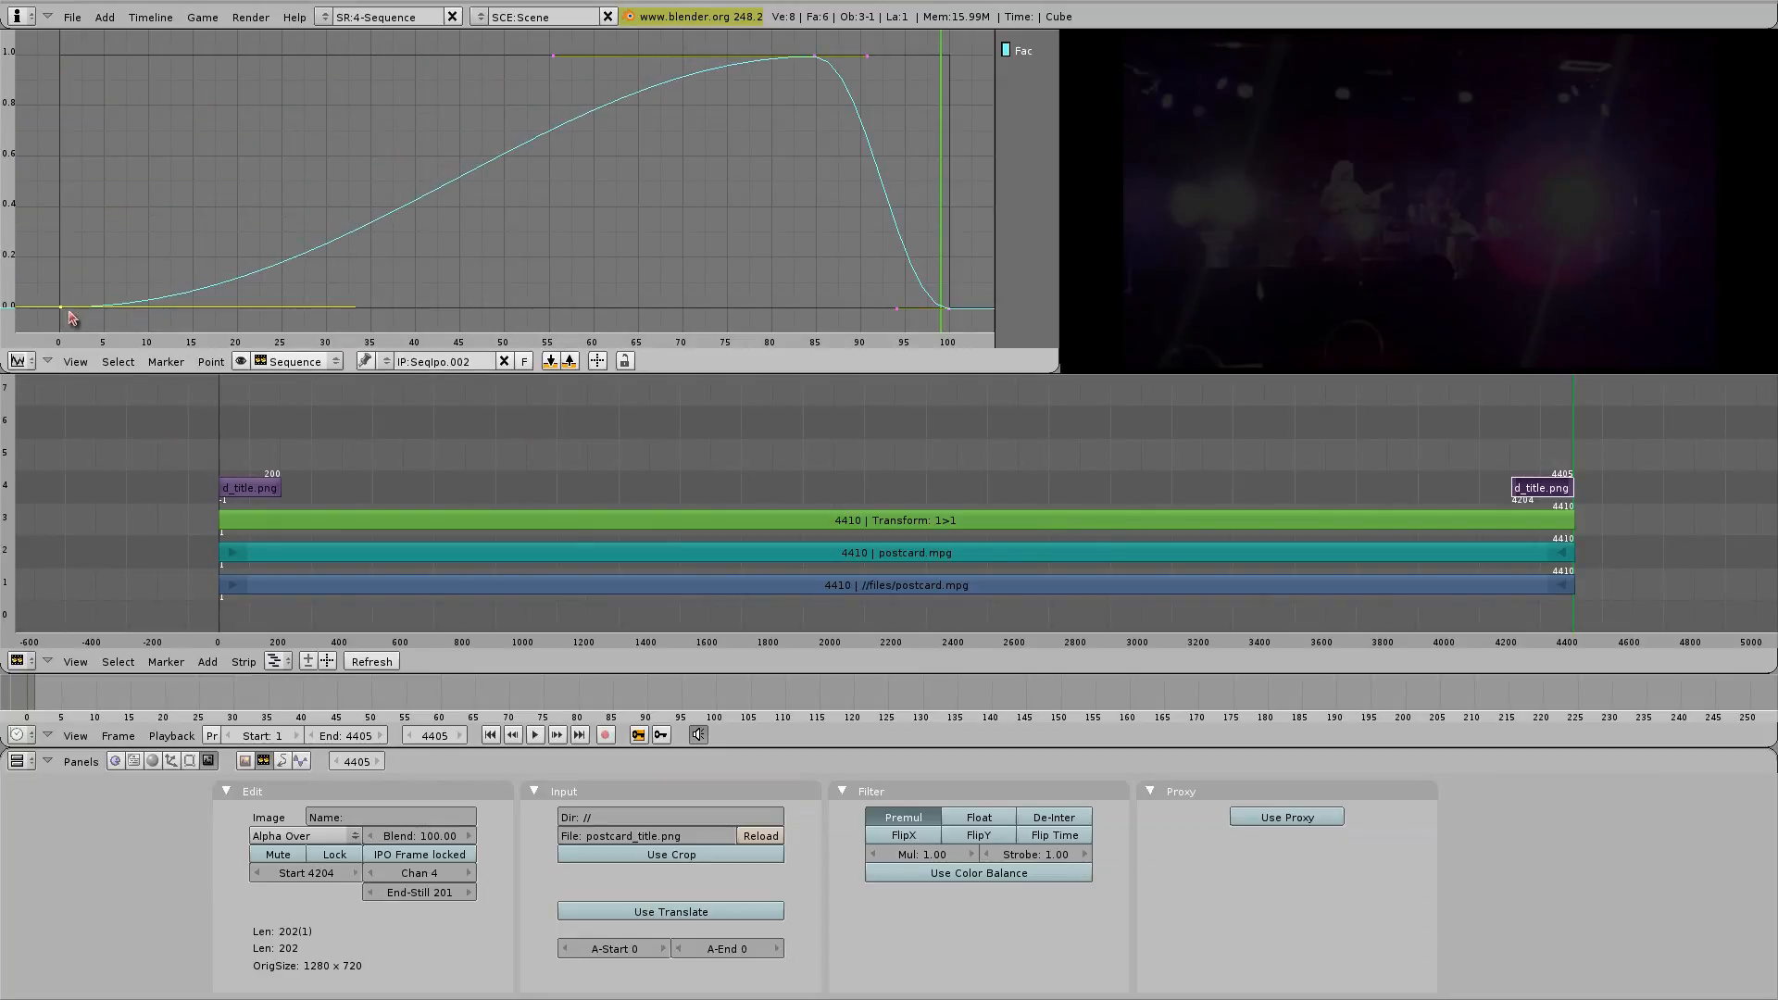
# Move the Fac curve's middle point to about 15 at 1.0 and raise its last point, at 100, to 1.0.
pyautogui.rightClick(815, 58)
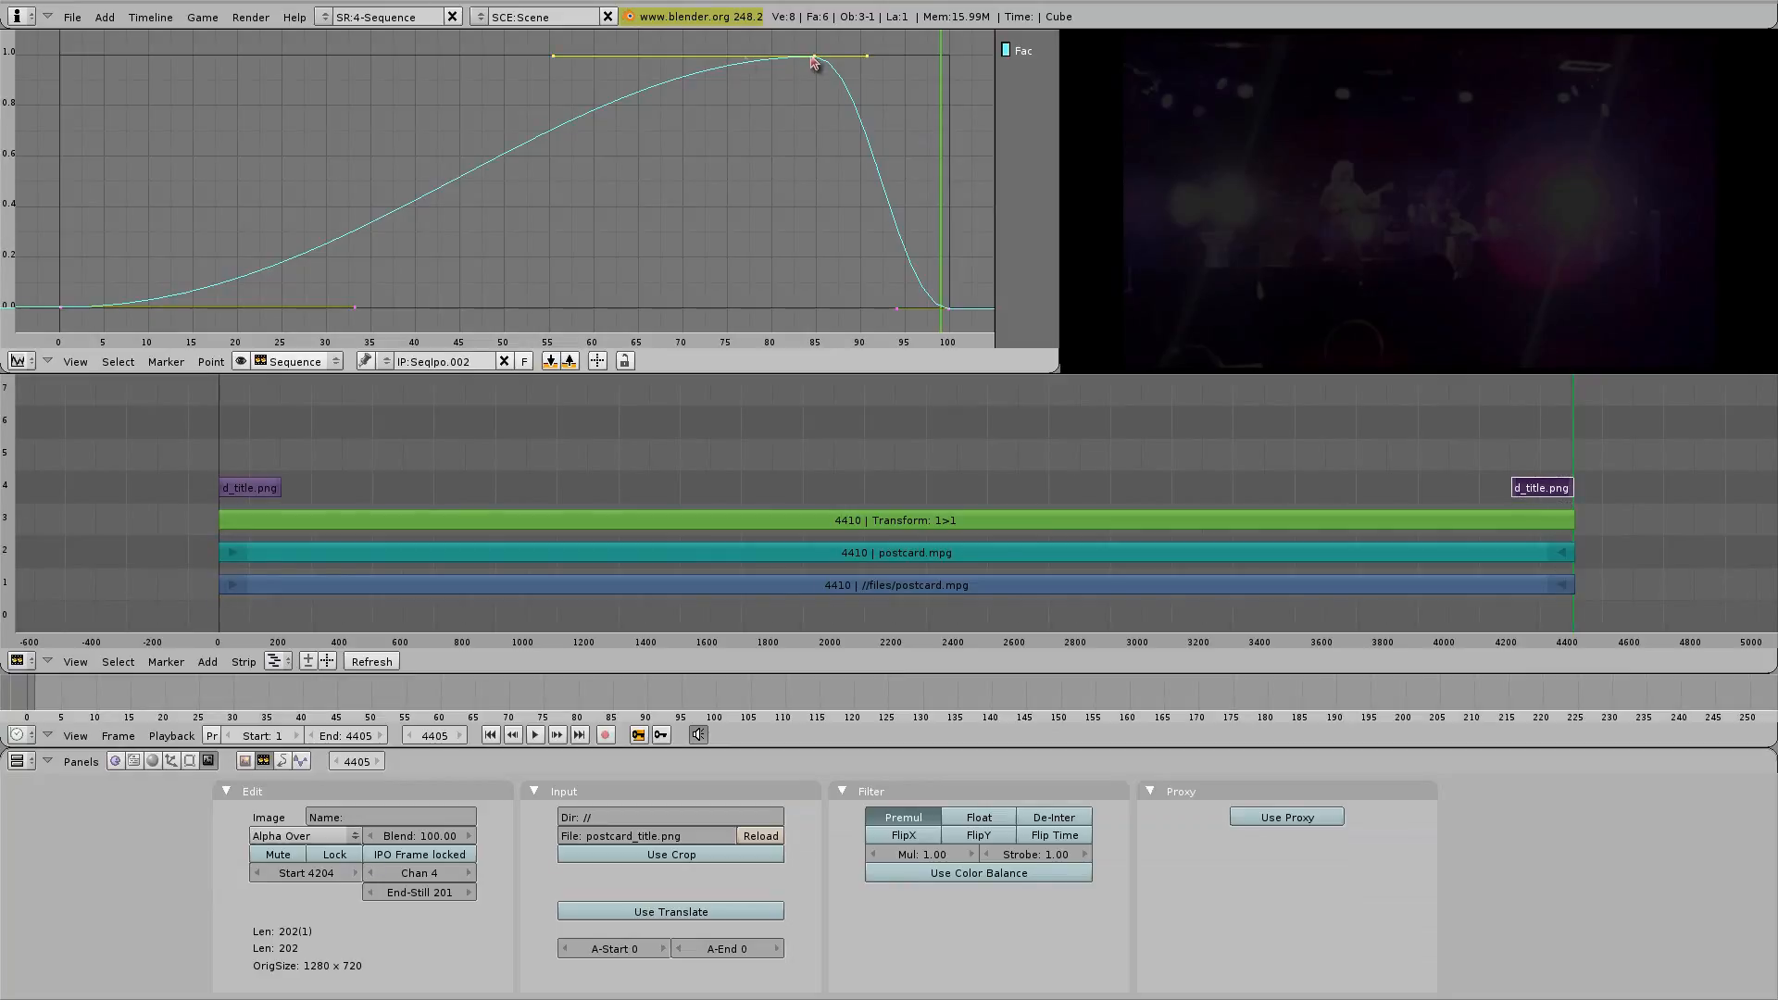
pyautogui.press('g')
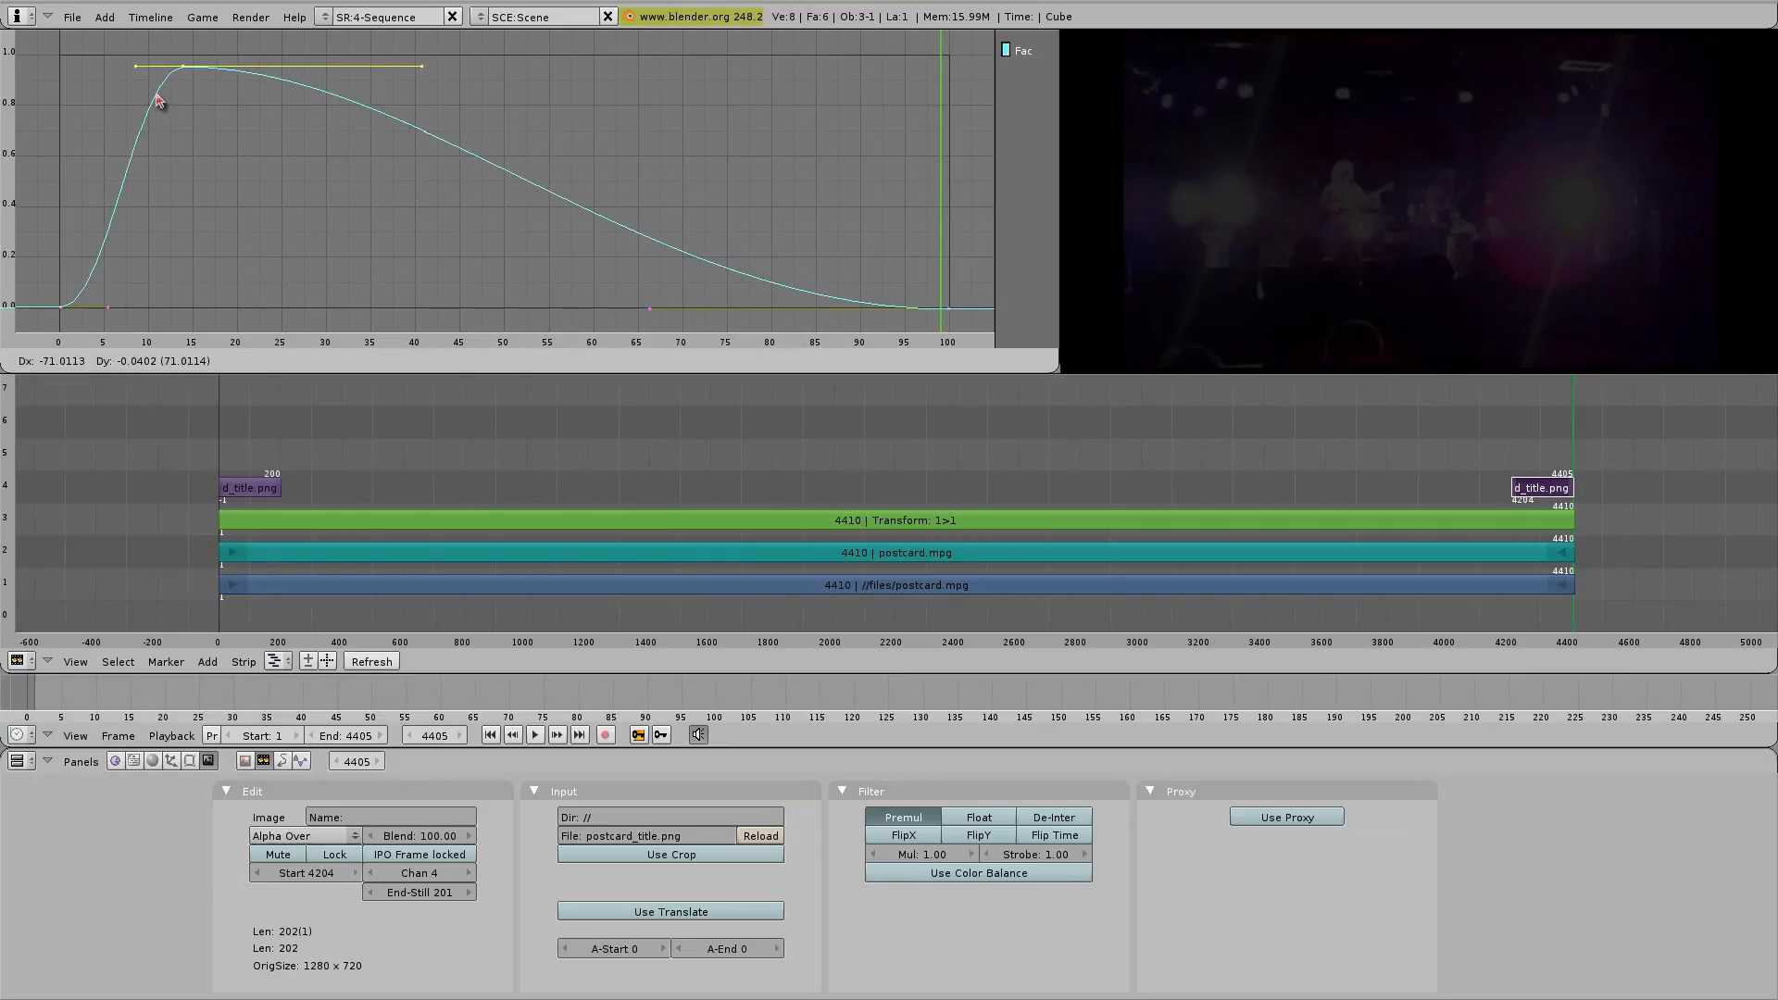
pyautogui.click(169, 88)
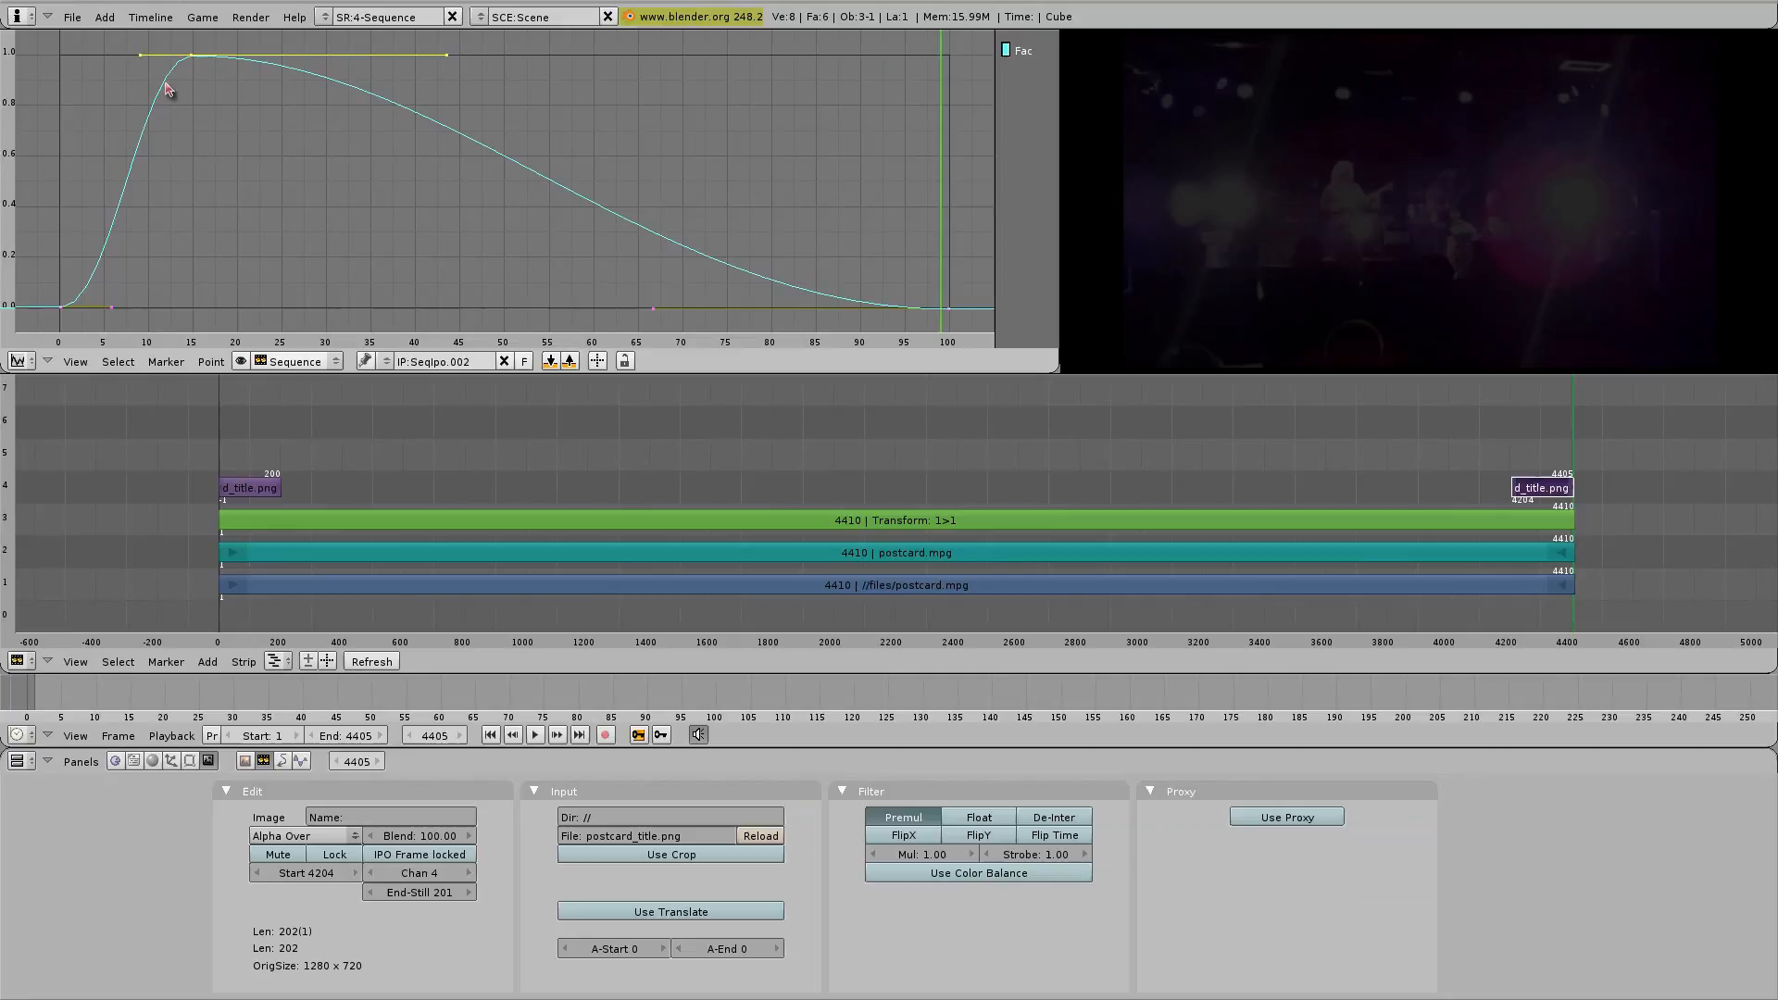
pyautogui.rightClick(947, 308)
pyautogui.press('g')
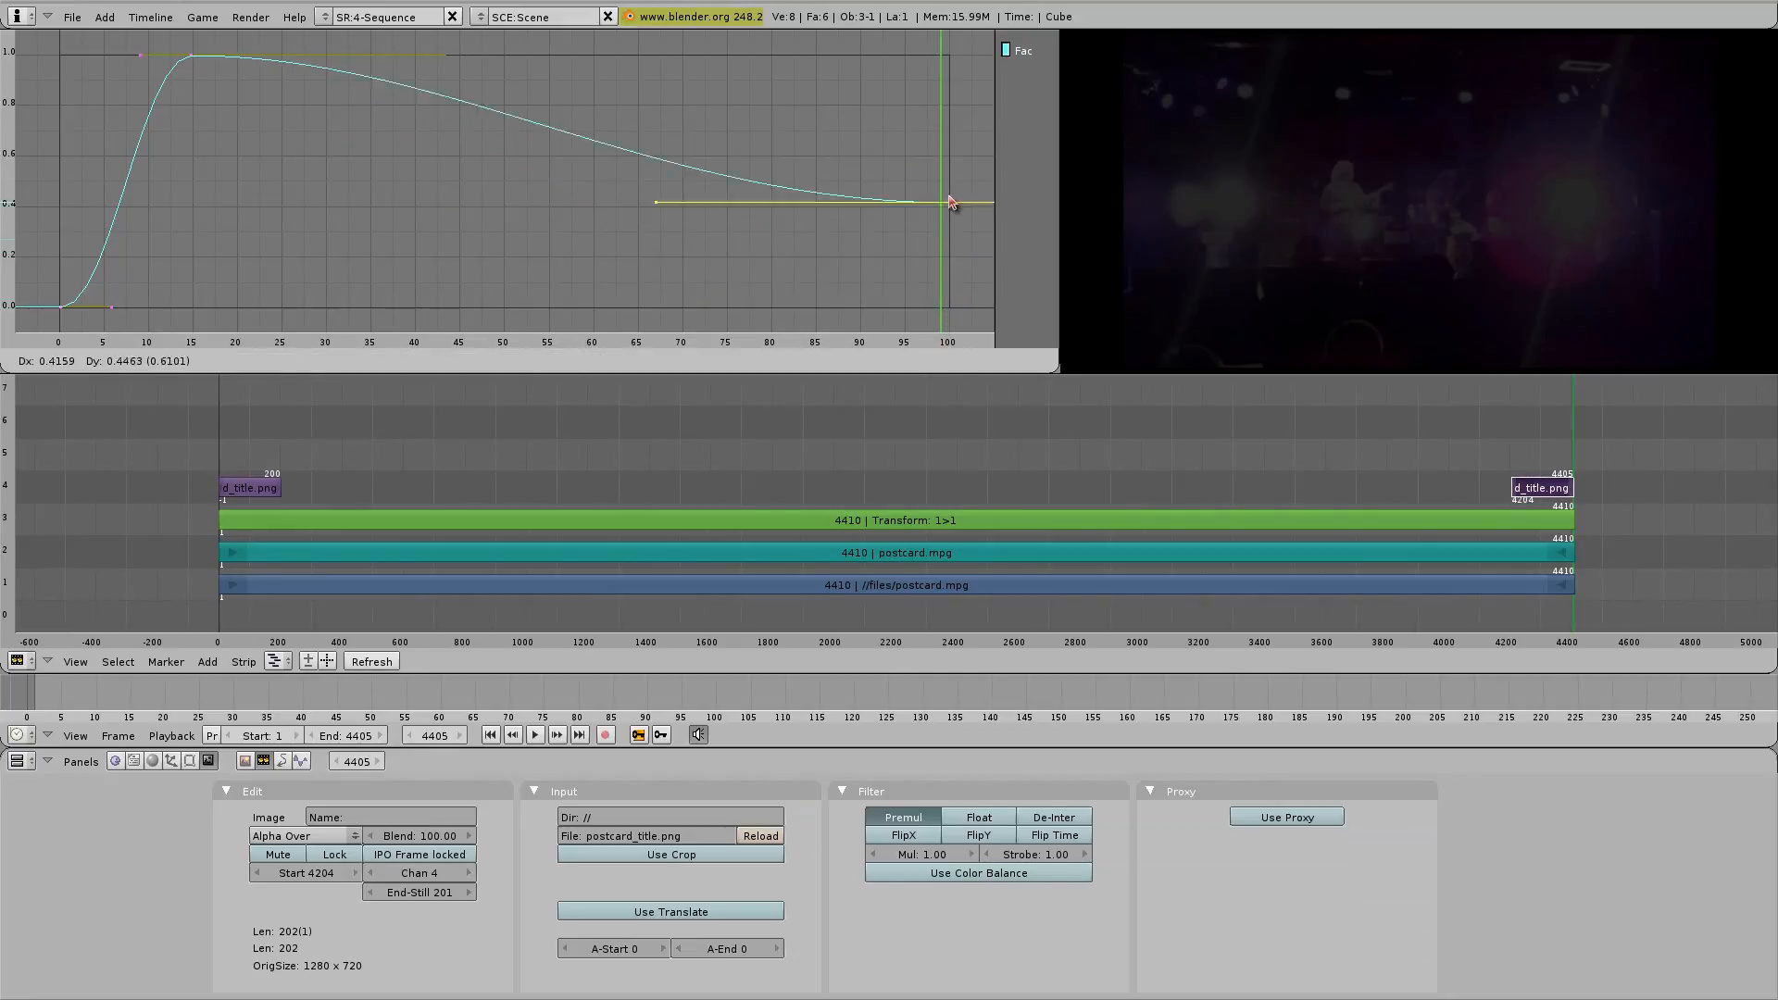
pyautogui.click(949, 56)
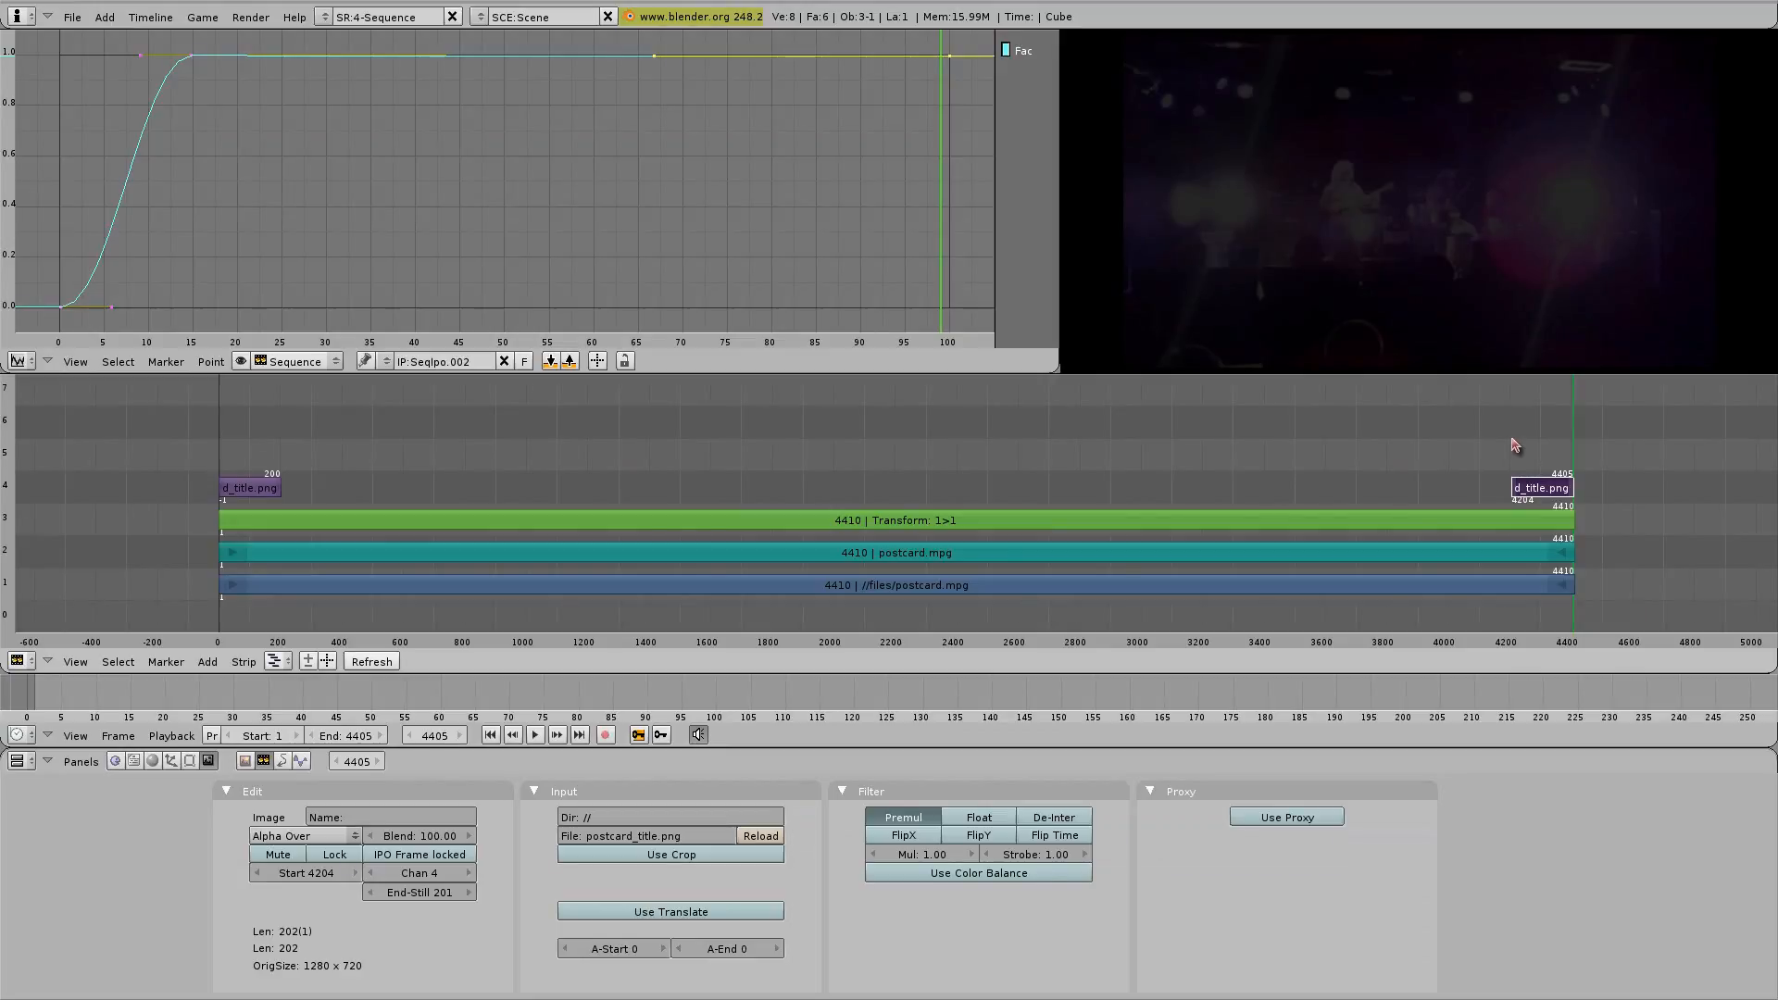
# Play the closing title from frame 4204, and view its fade-in at frame 4216.
pyautogui.press('pagedown')
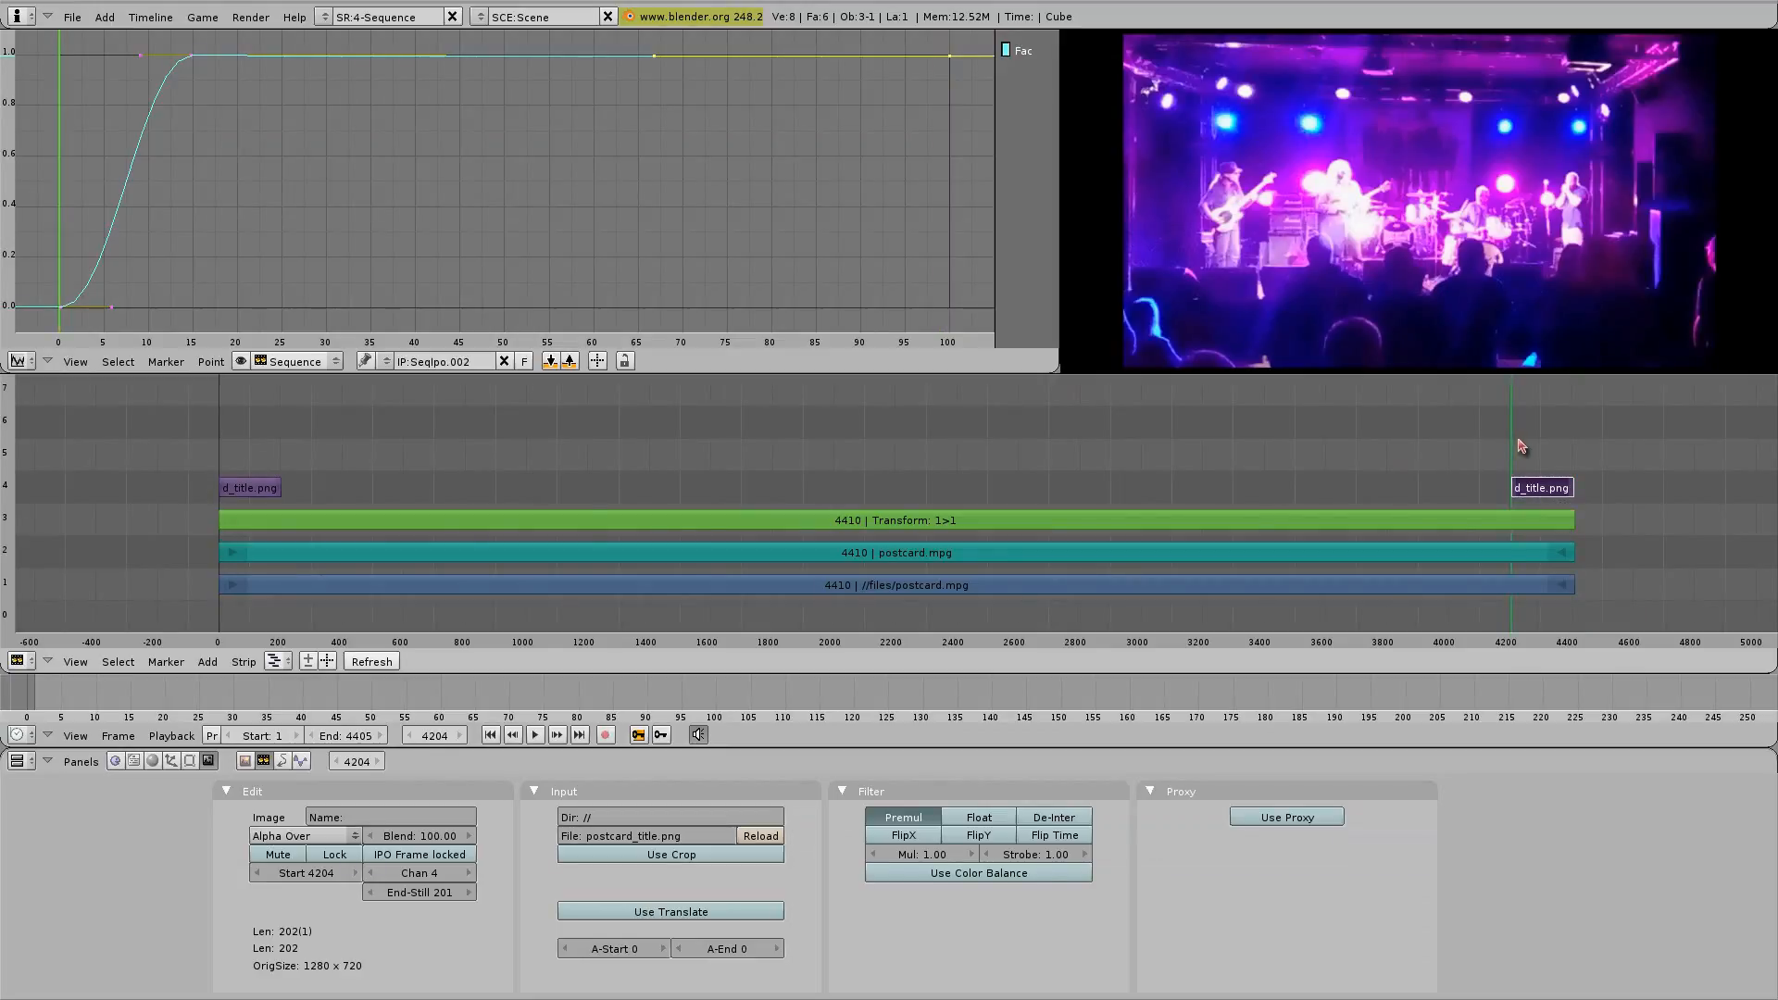
pyautogui.hotkey('alt', 'a')
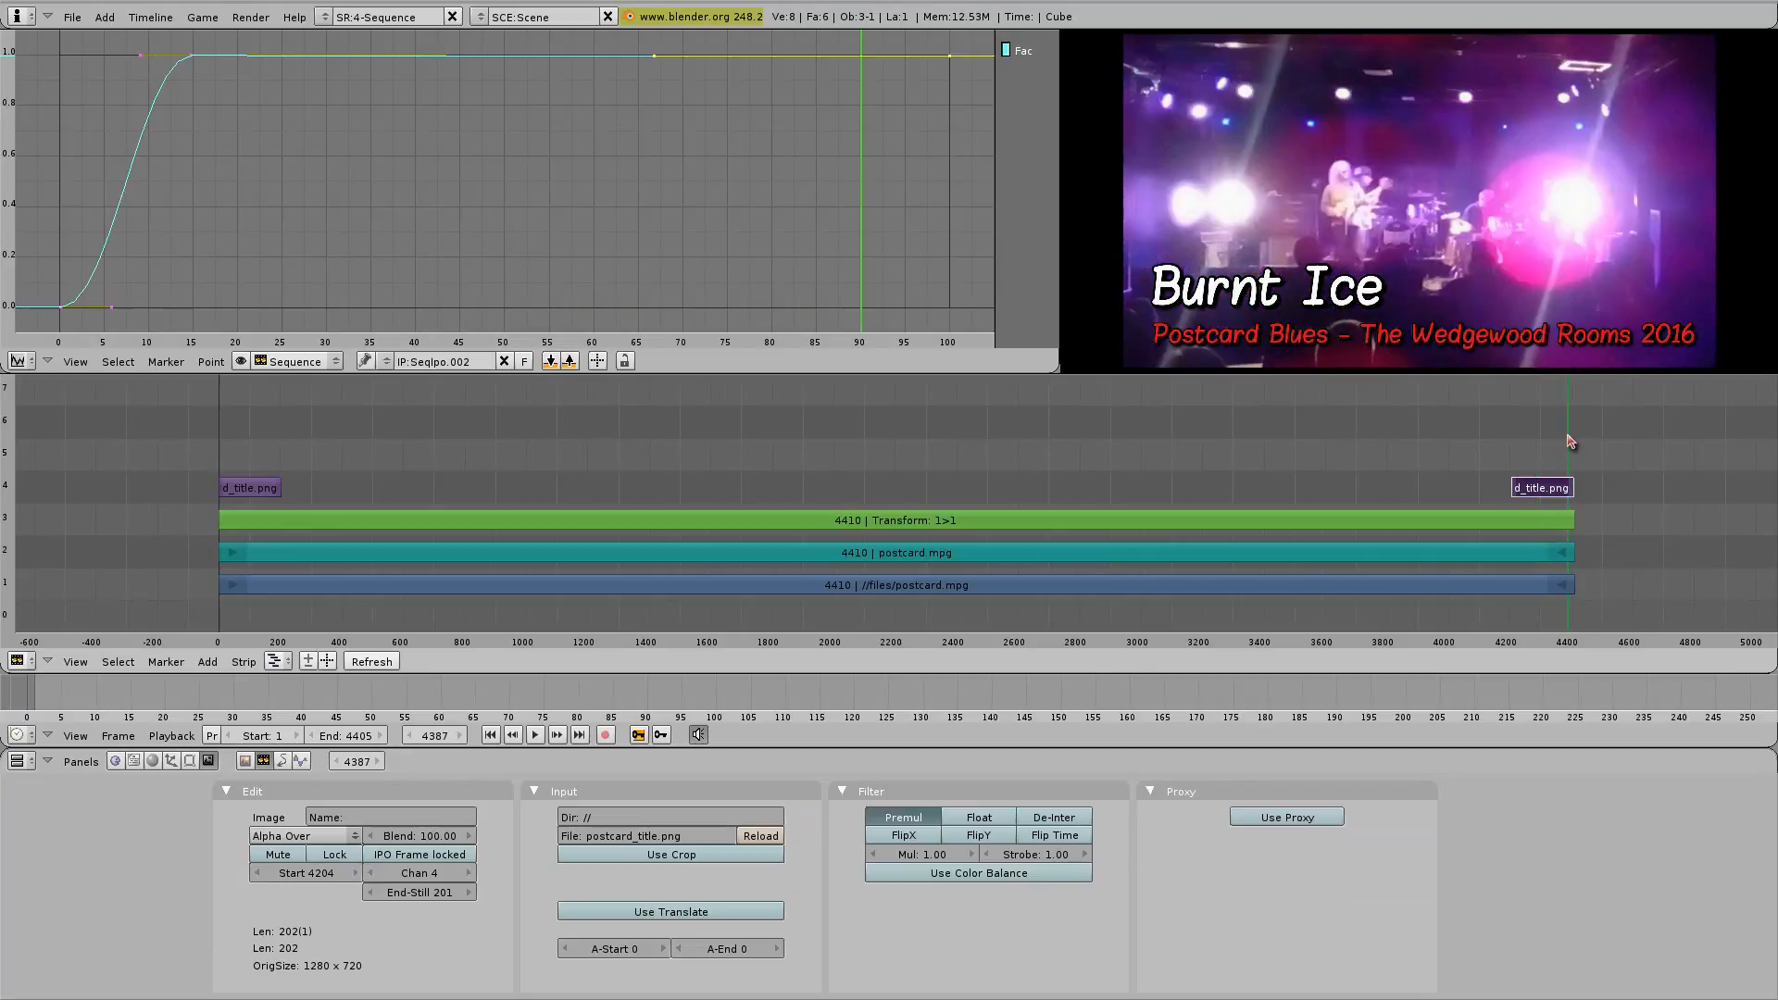
pyautogui.click(1516, 442)
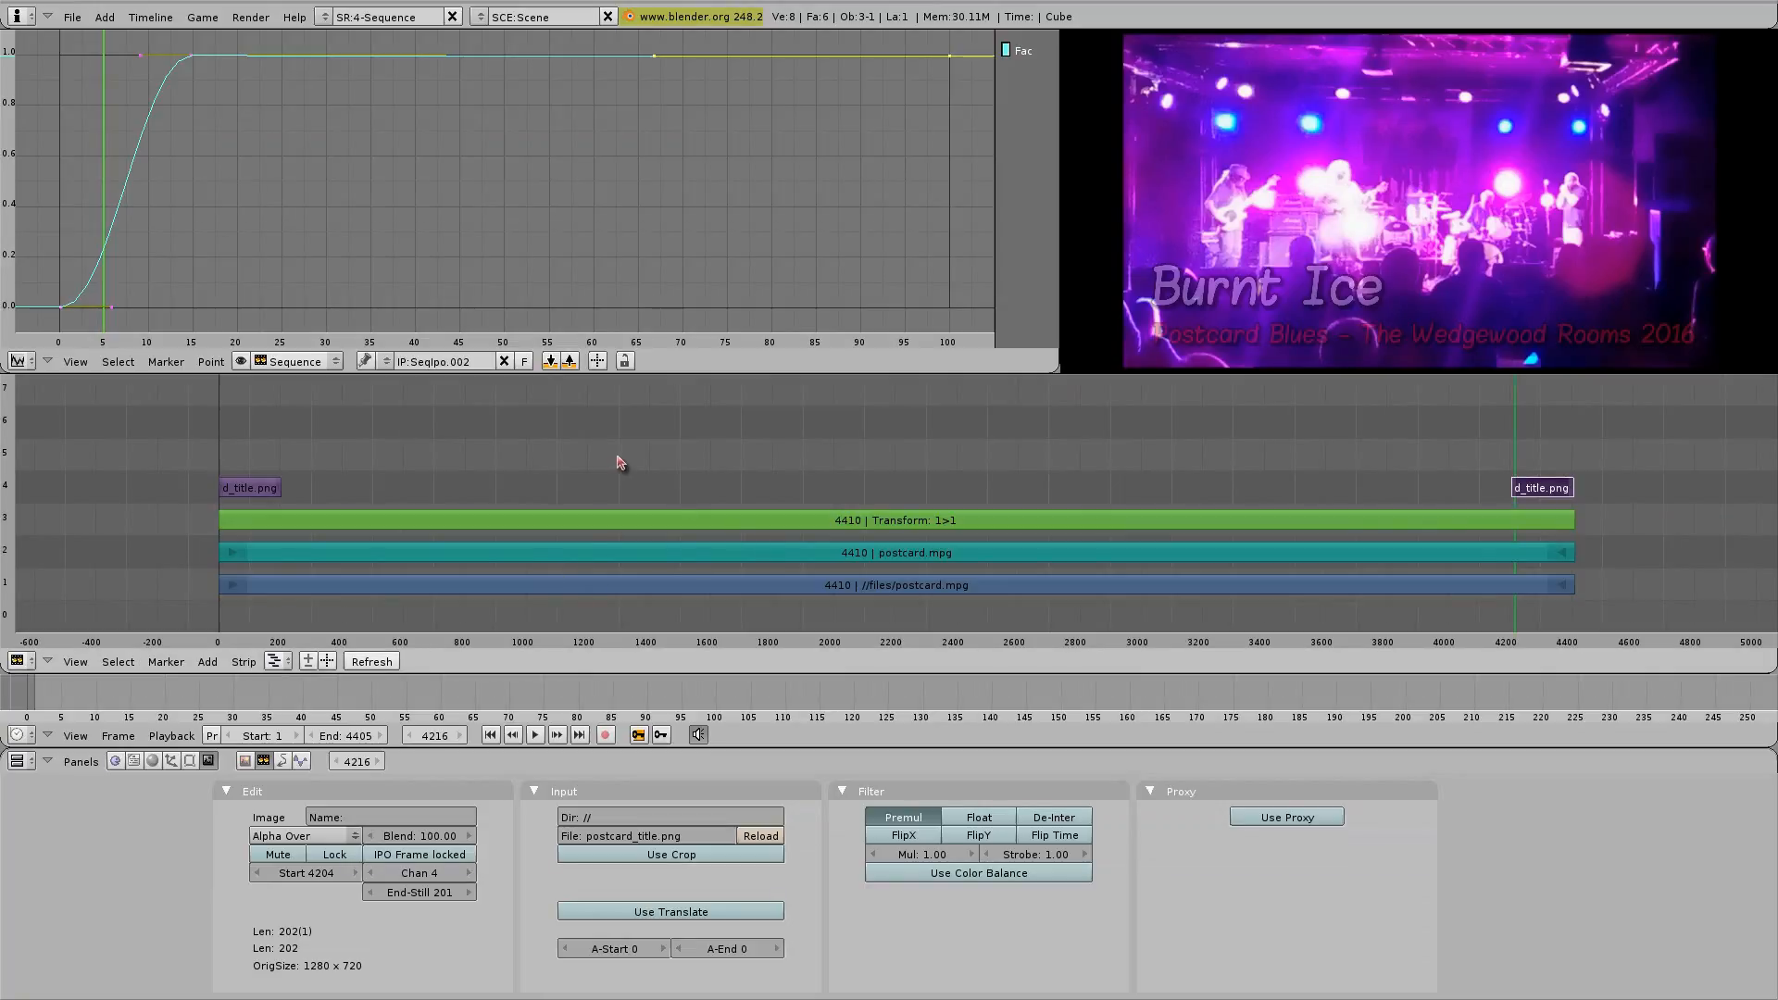
# Extend the end of the opening title strip to frame 296, and view the title at frame 231.
pyautogui.click(271, 491)
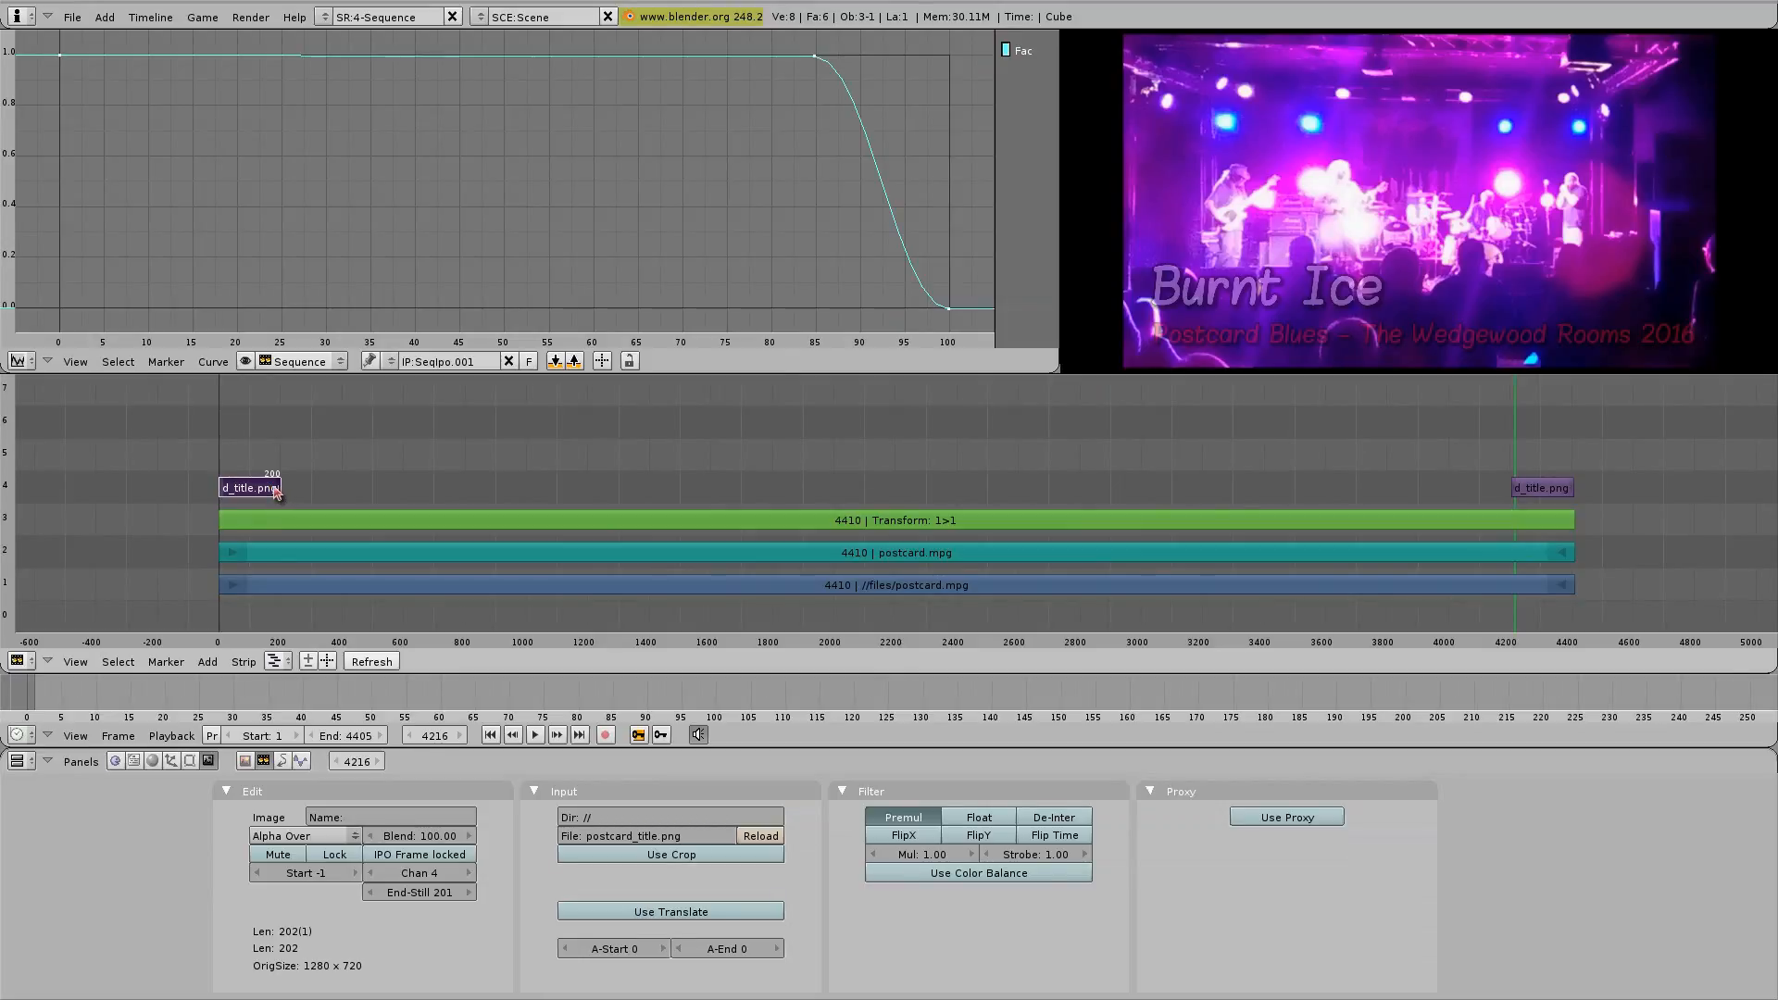
pyautogui.press('g')
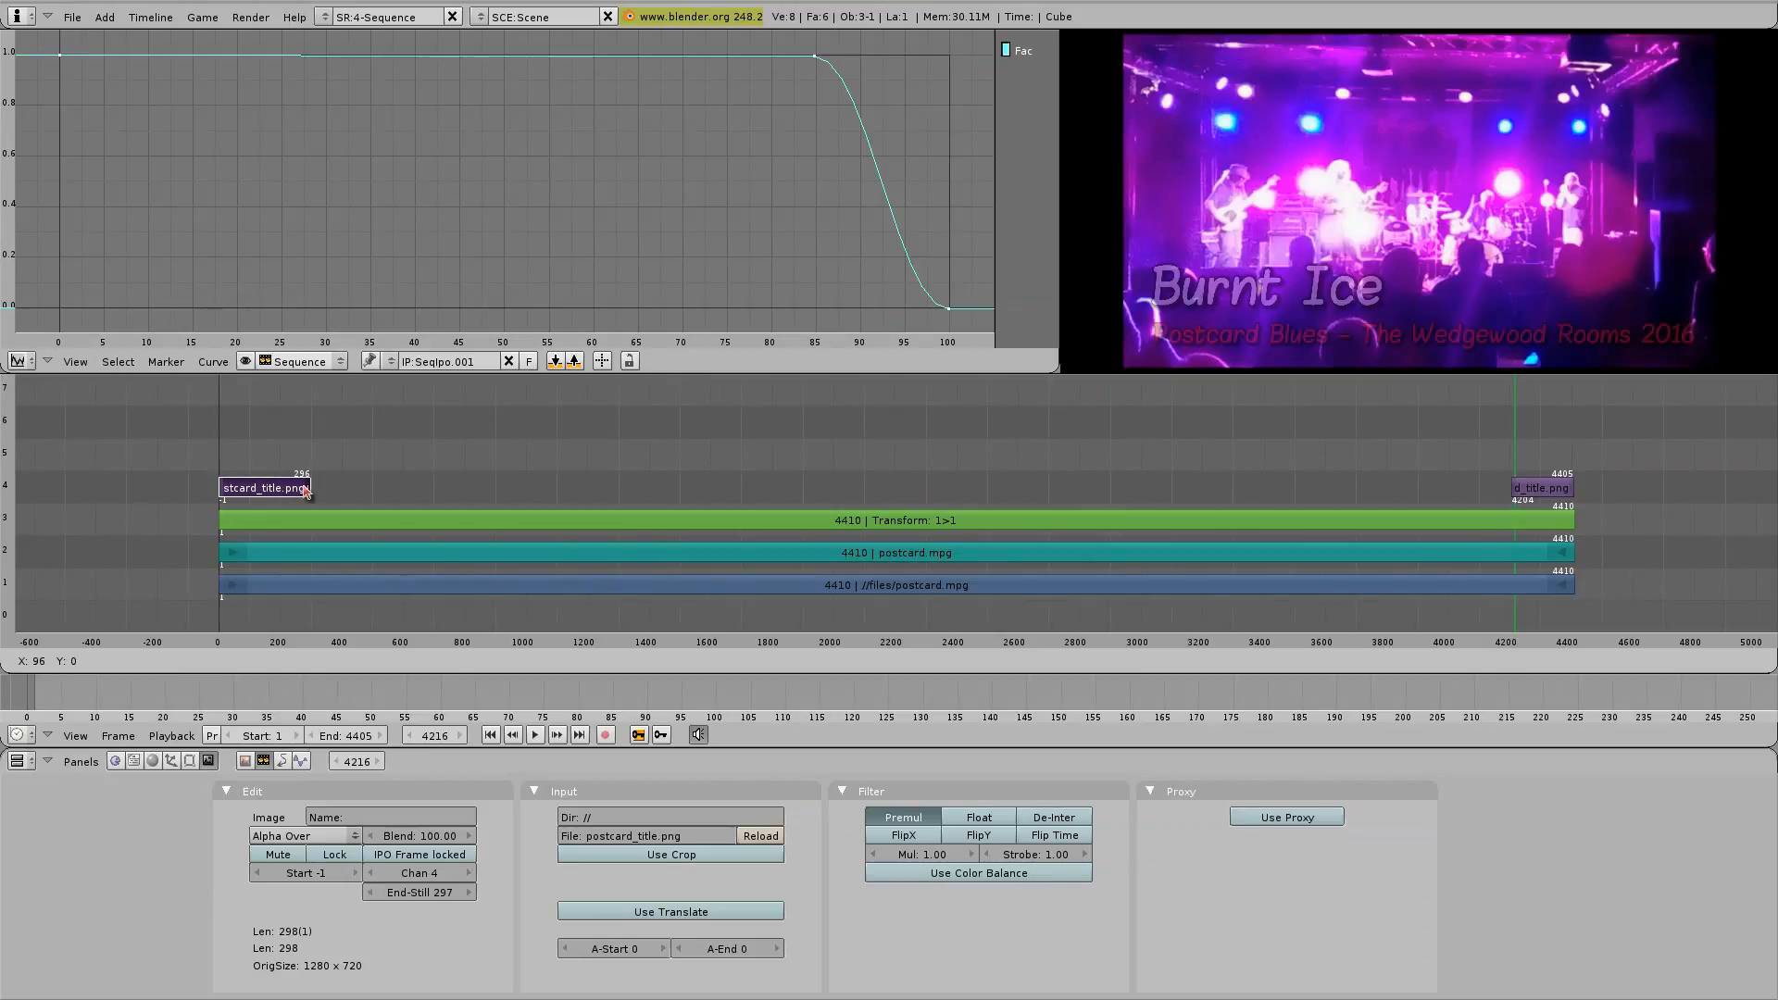
pyautogui.click(306, 491)
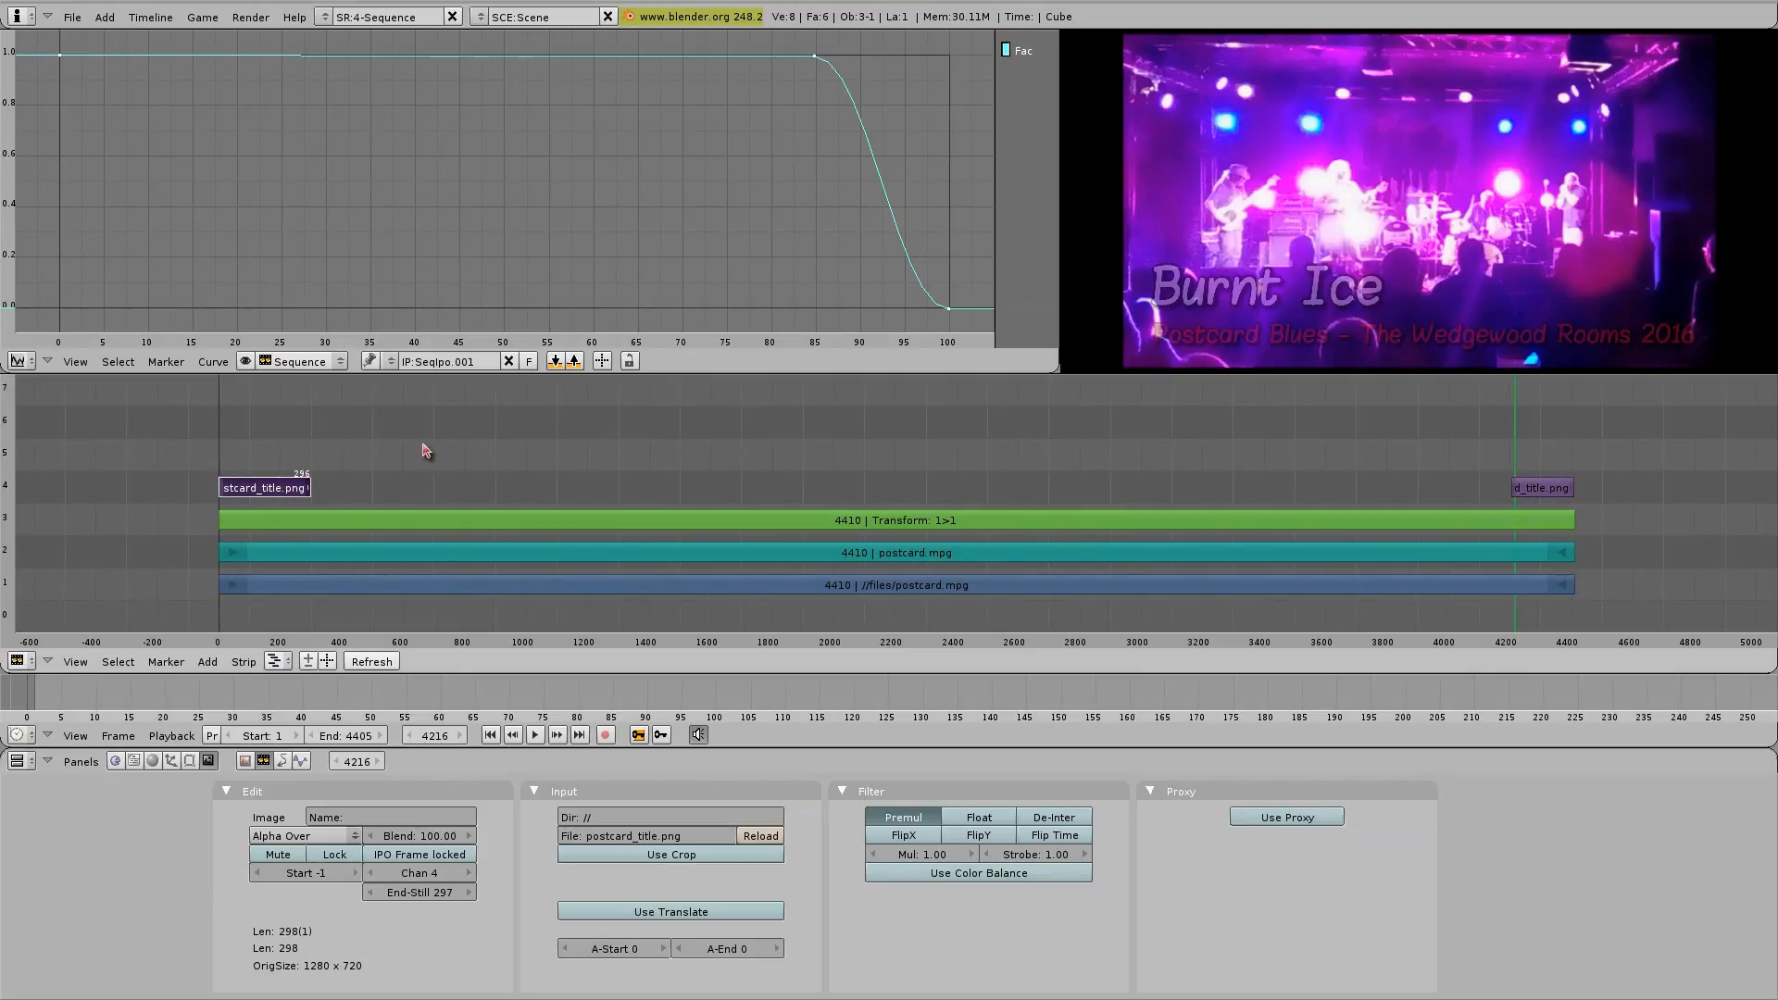
pyautogui.click(290, 565)
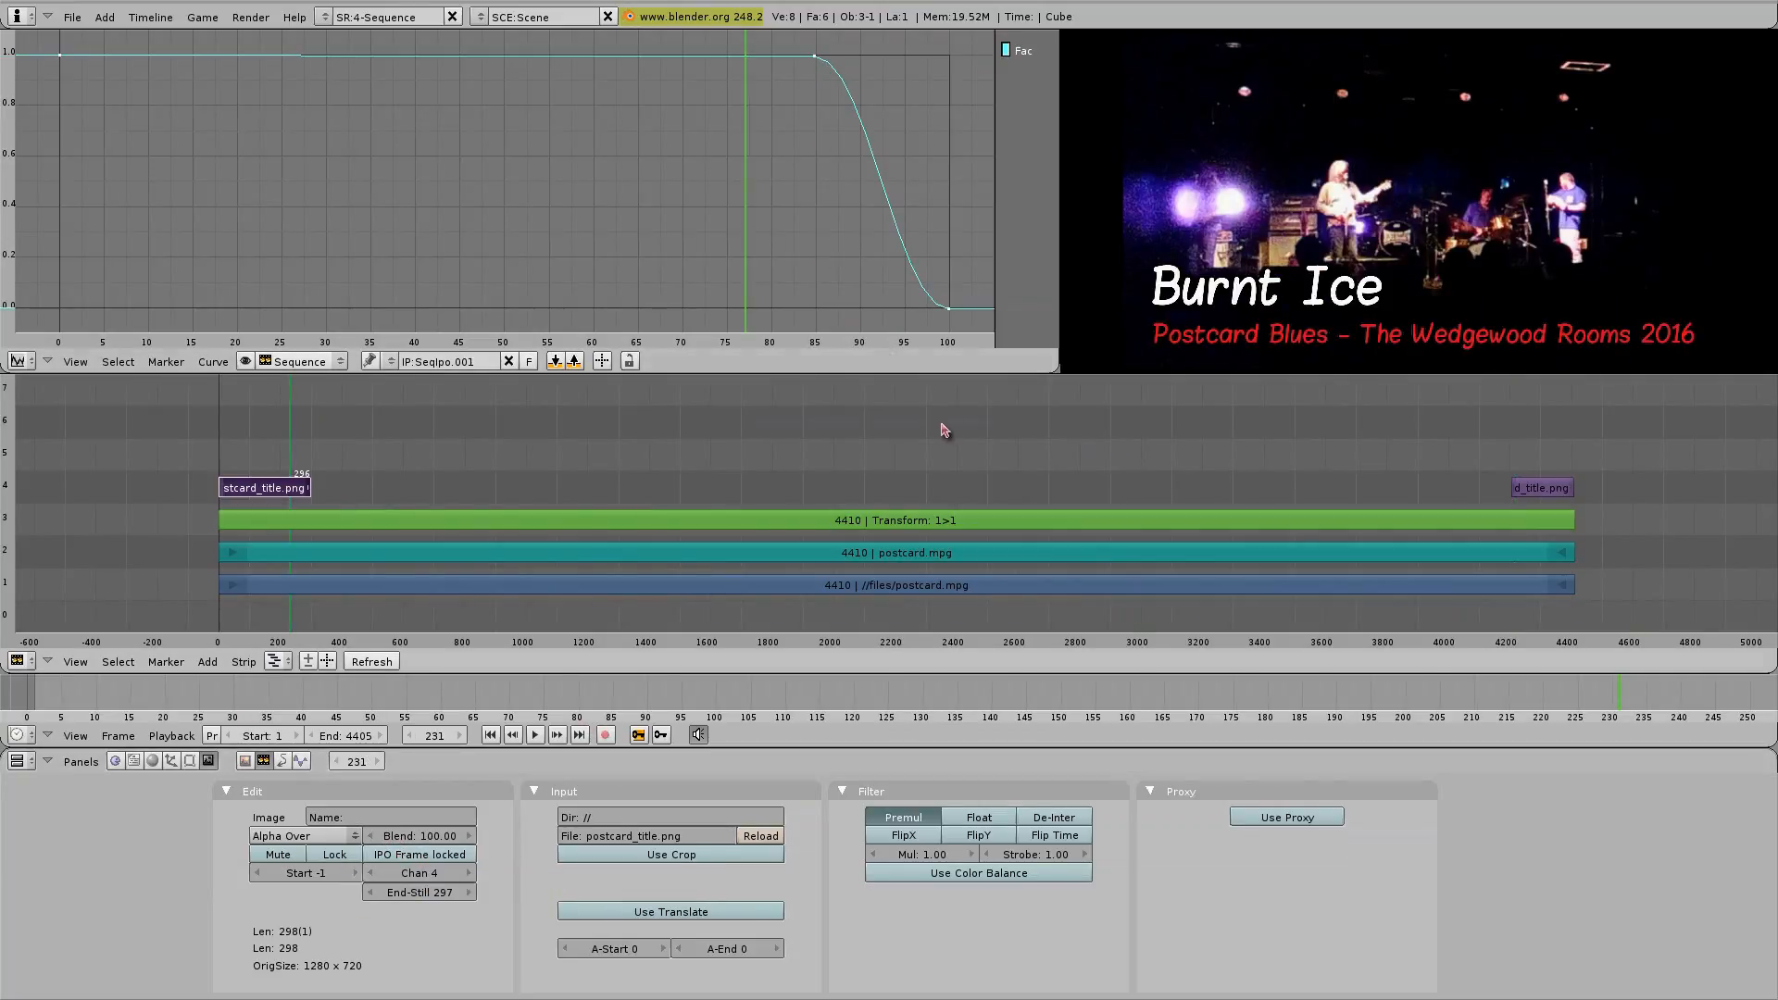
# Extend the start of the closing title strip back to frame 4090, and view its fade-in at frame 4107.
pyautogui.click(1542, 491)
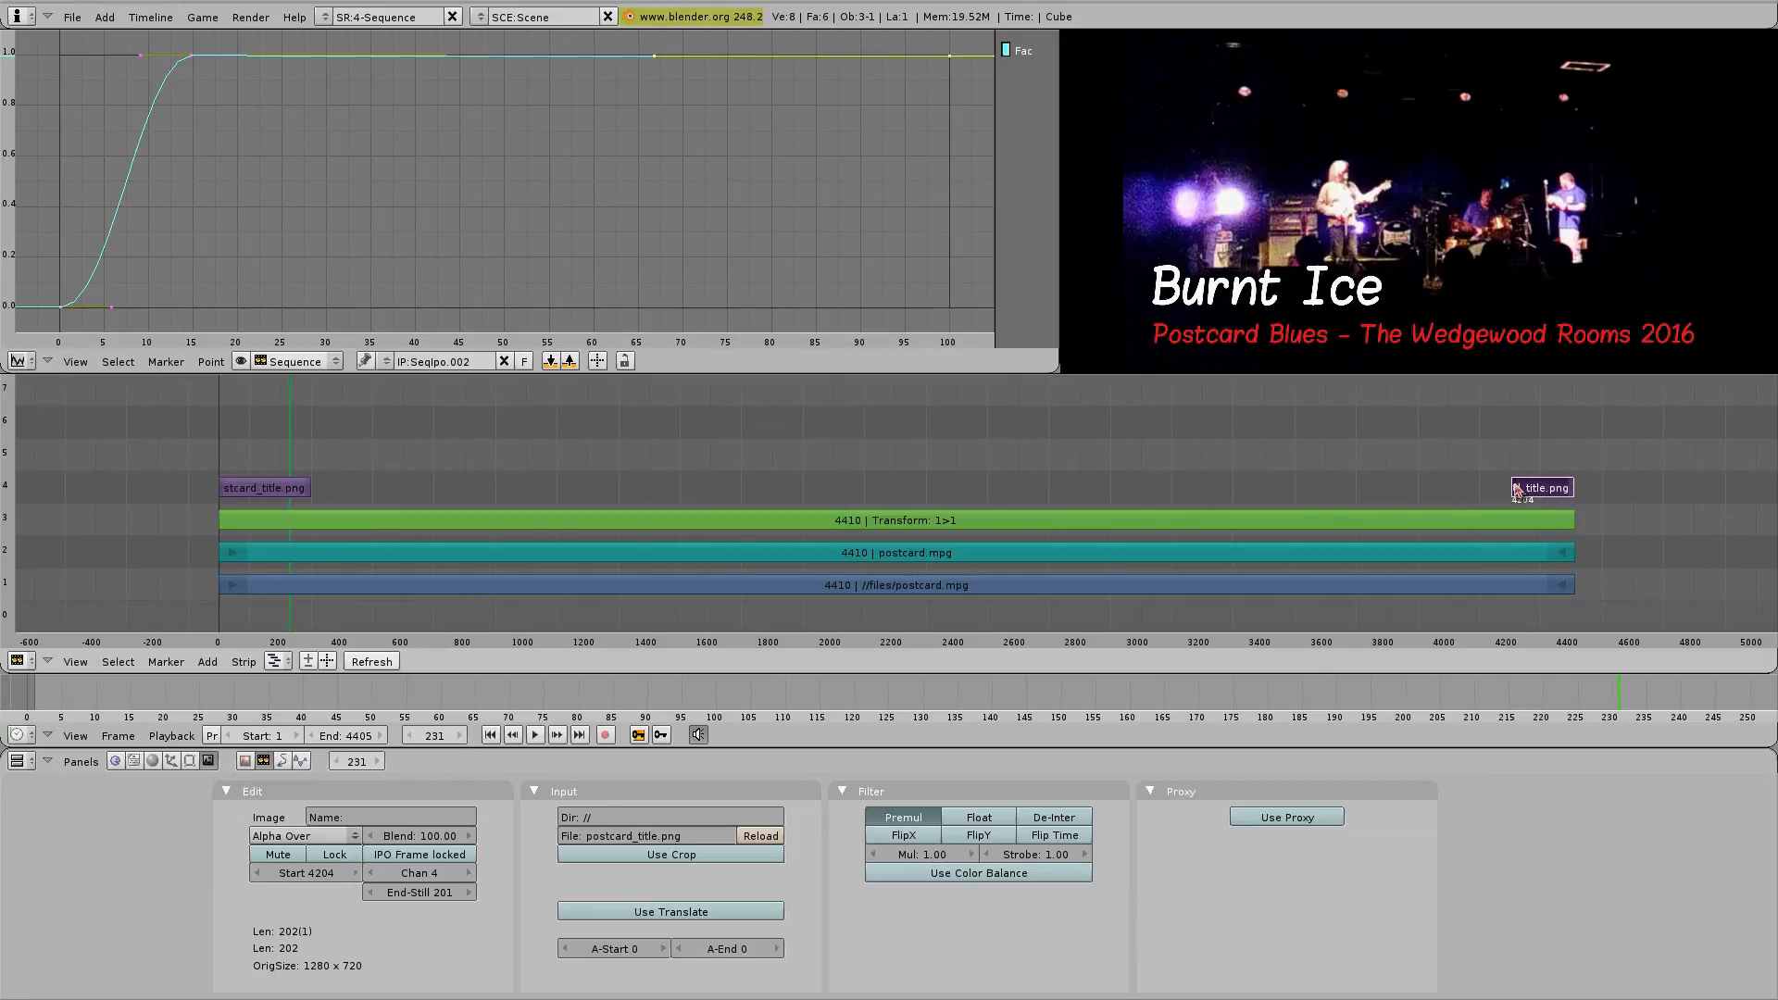
pyautogui.press('g')
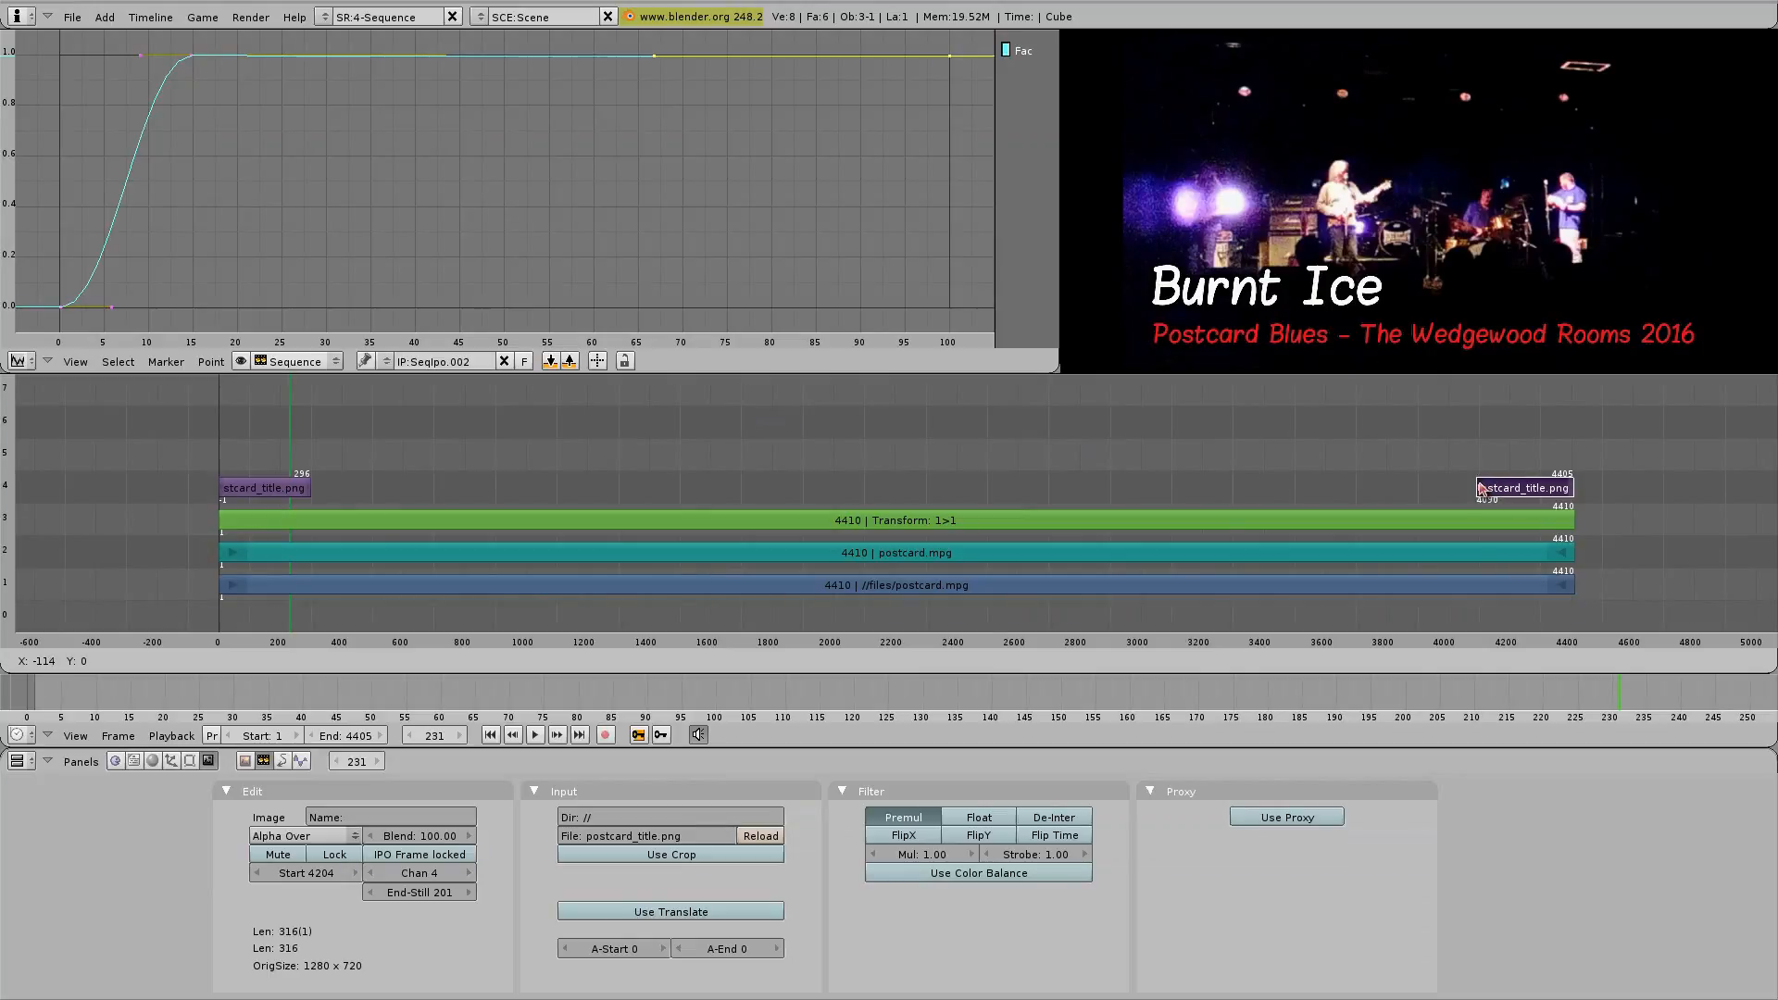
pyautogui.click(1478, 488)
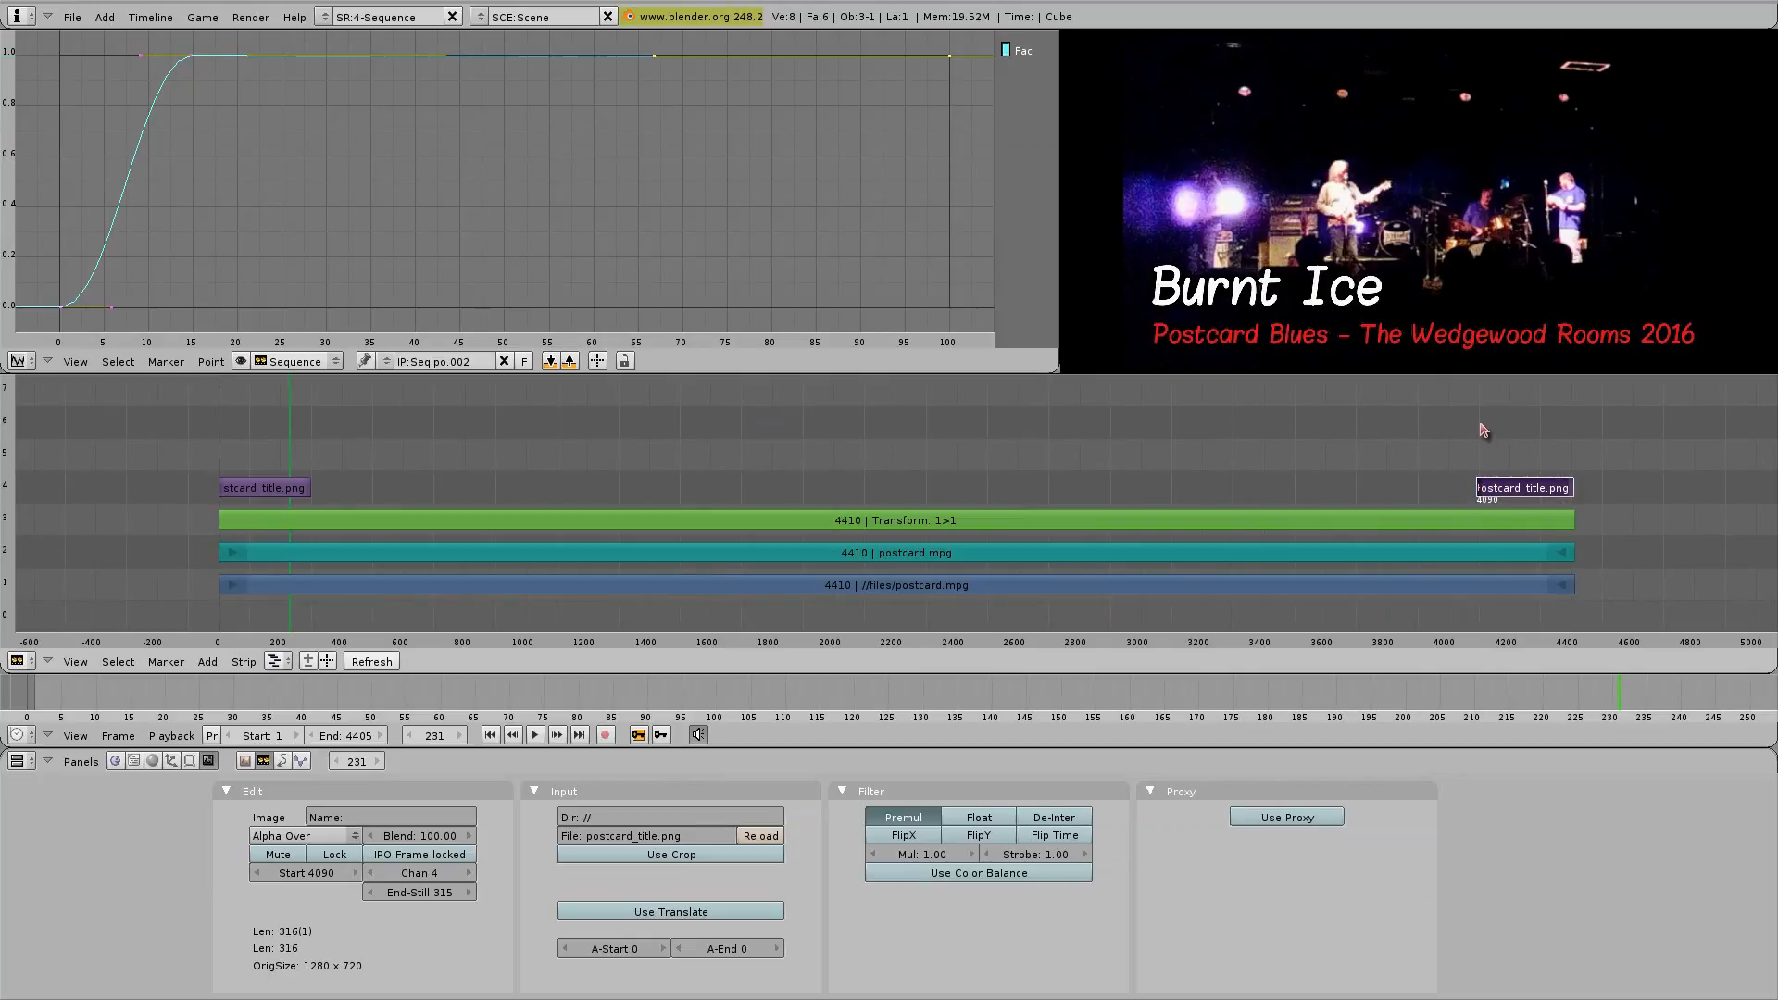
pyautogui.click(1481, 430)
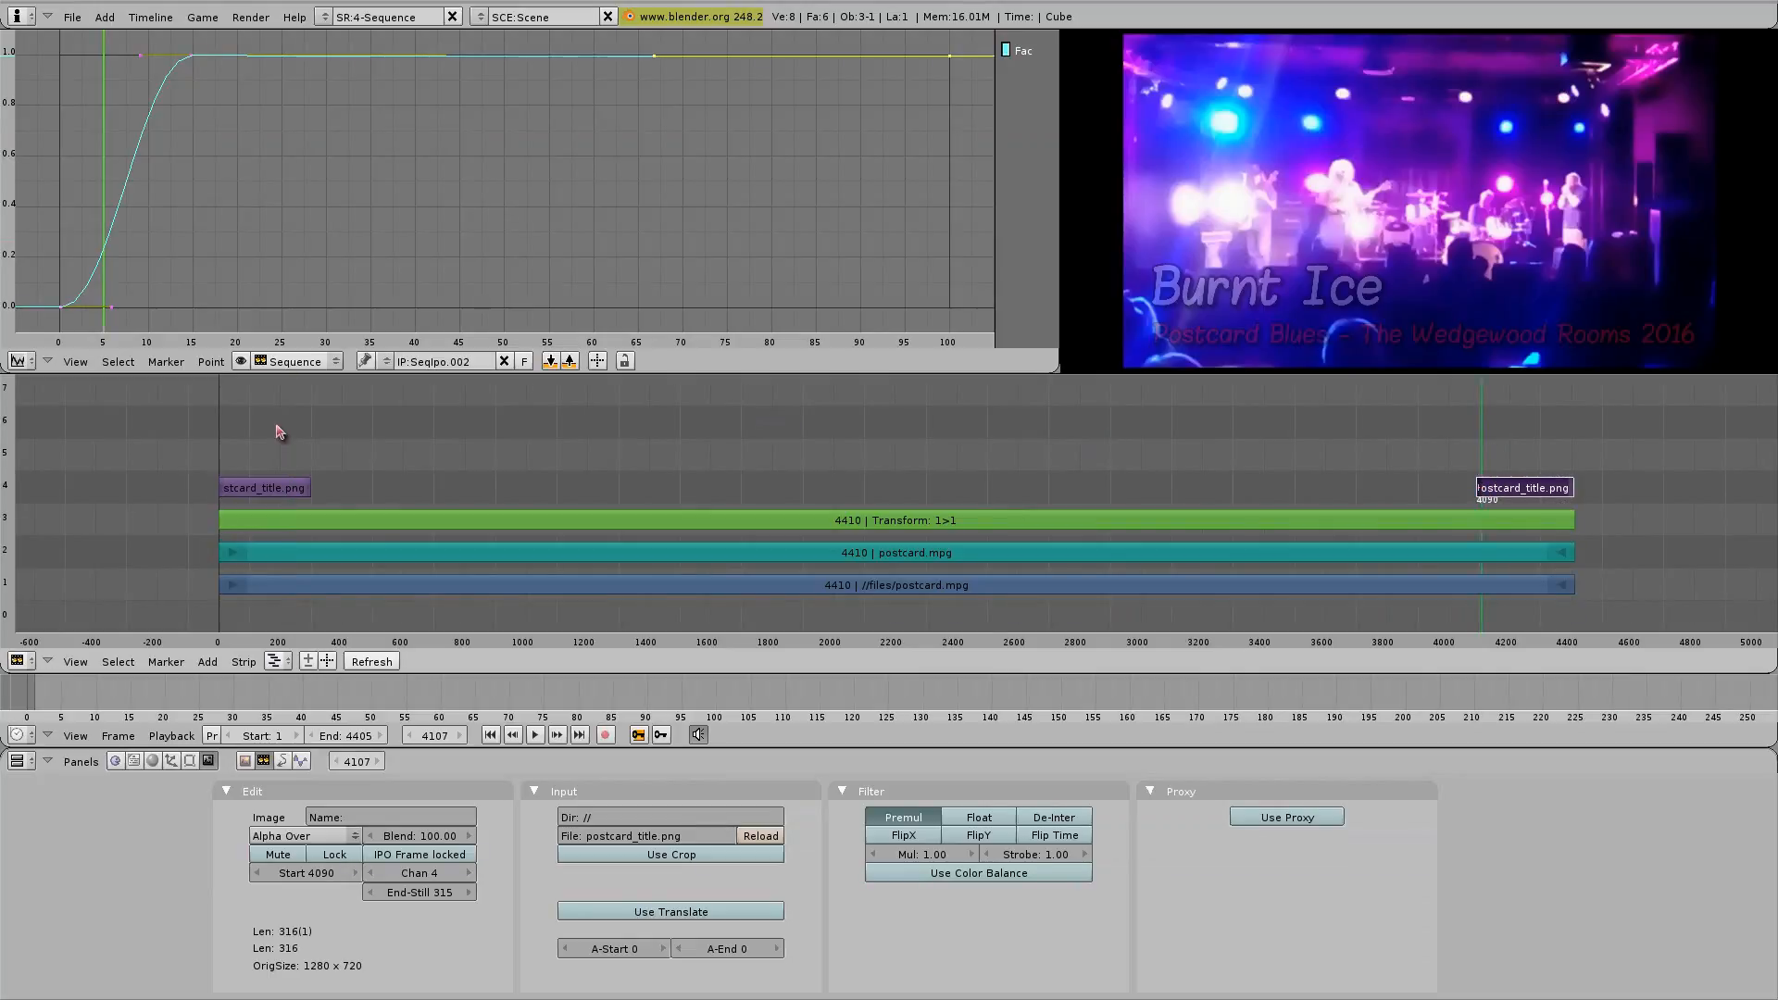
# Check the audio and video output settings, then start rendering the animation and close the render window.
pyautogui.click(244, 761)
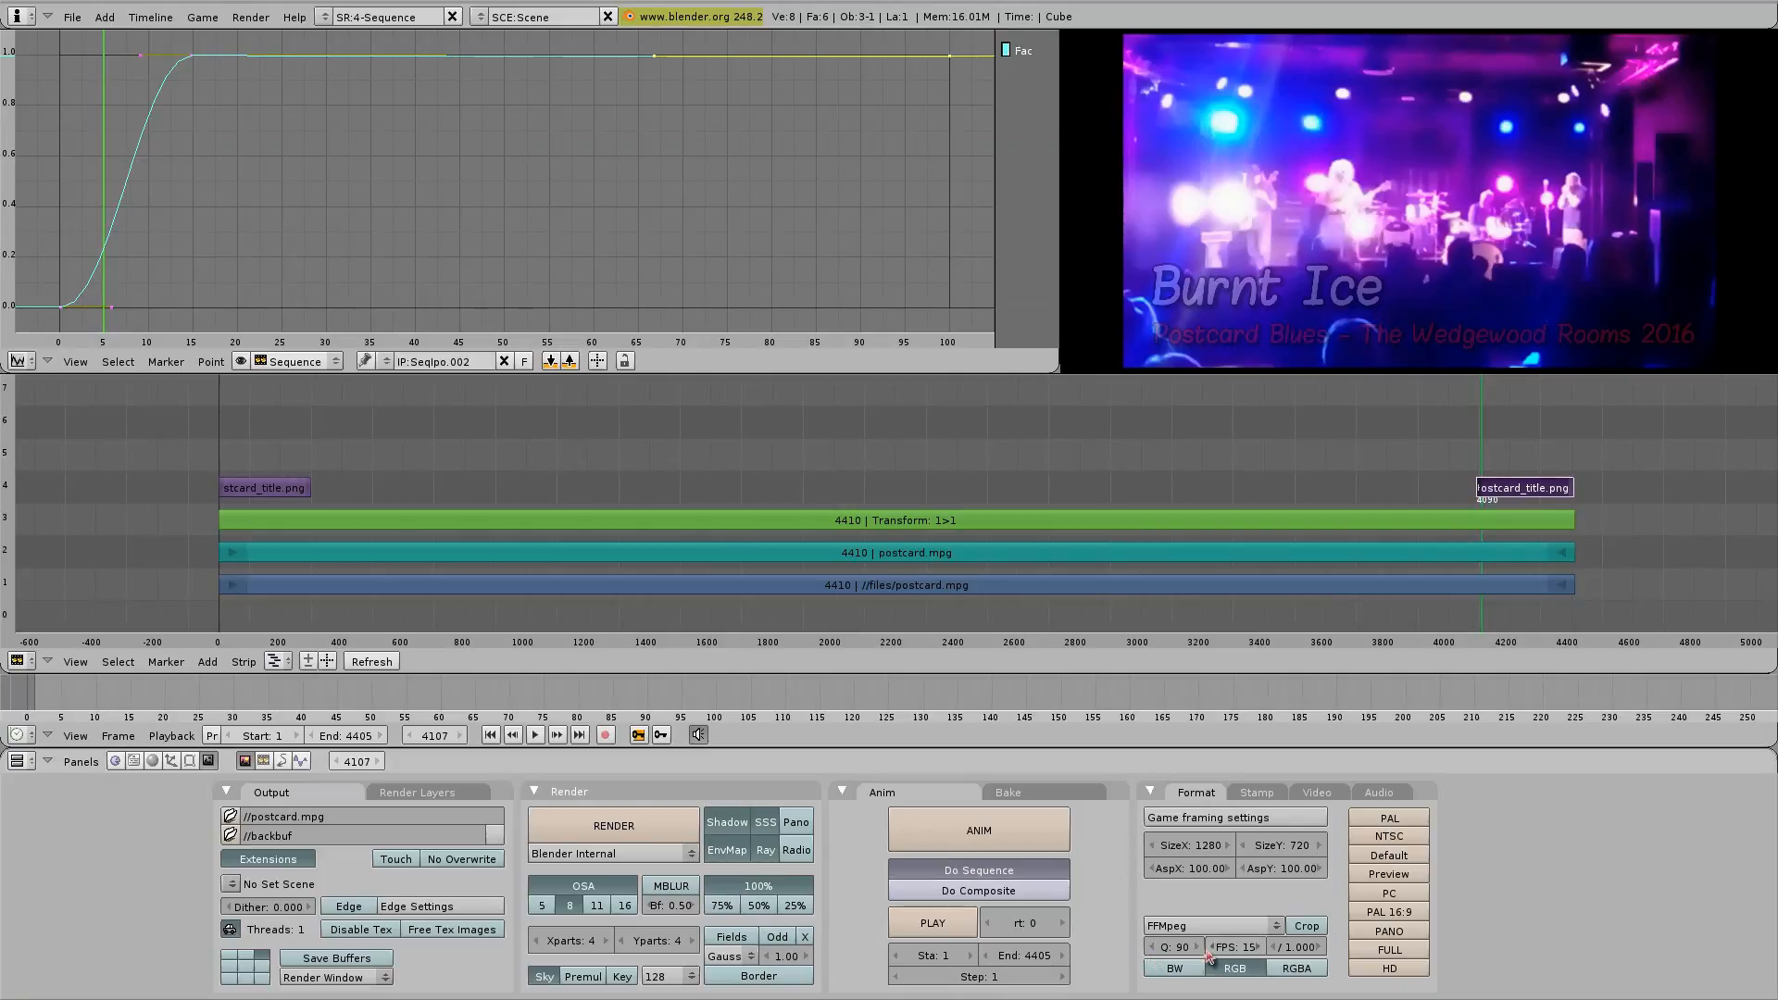
pyautogui.click(1393, 794)
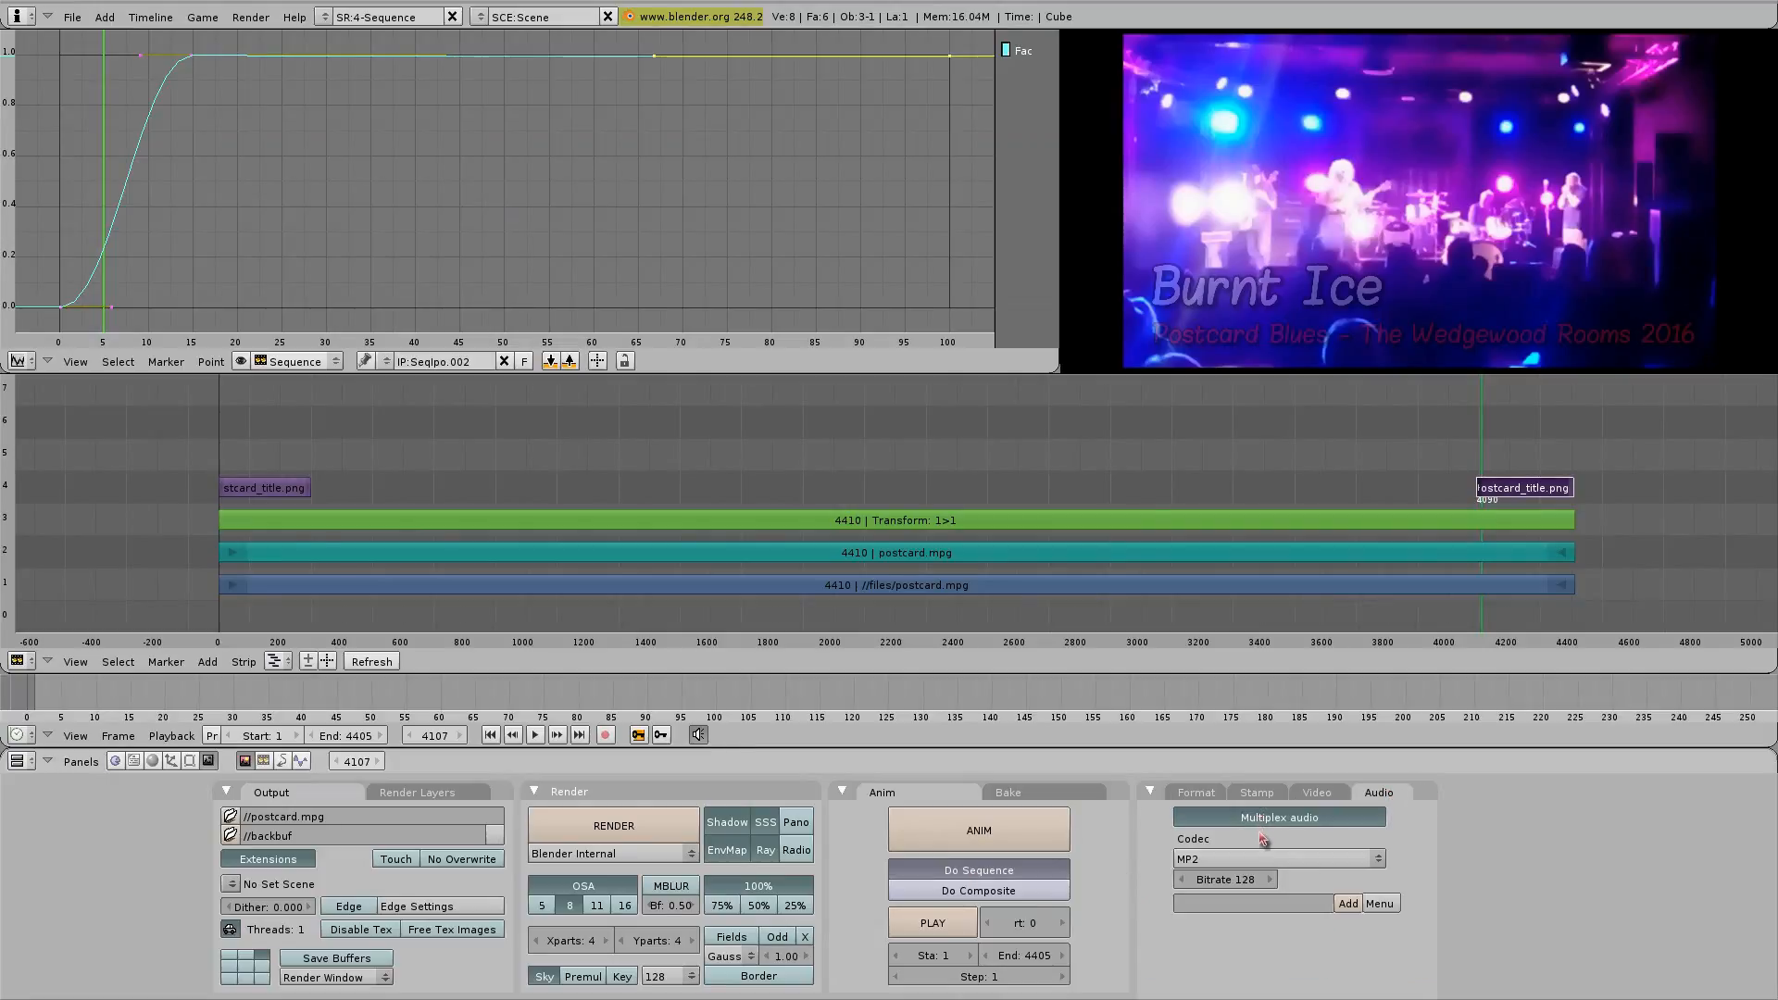
pyautogui.click(1317, 792)
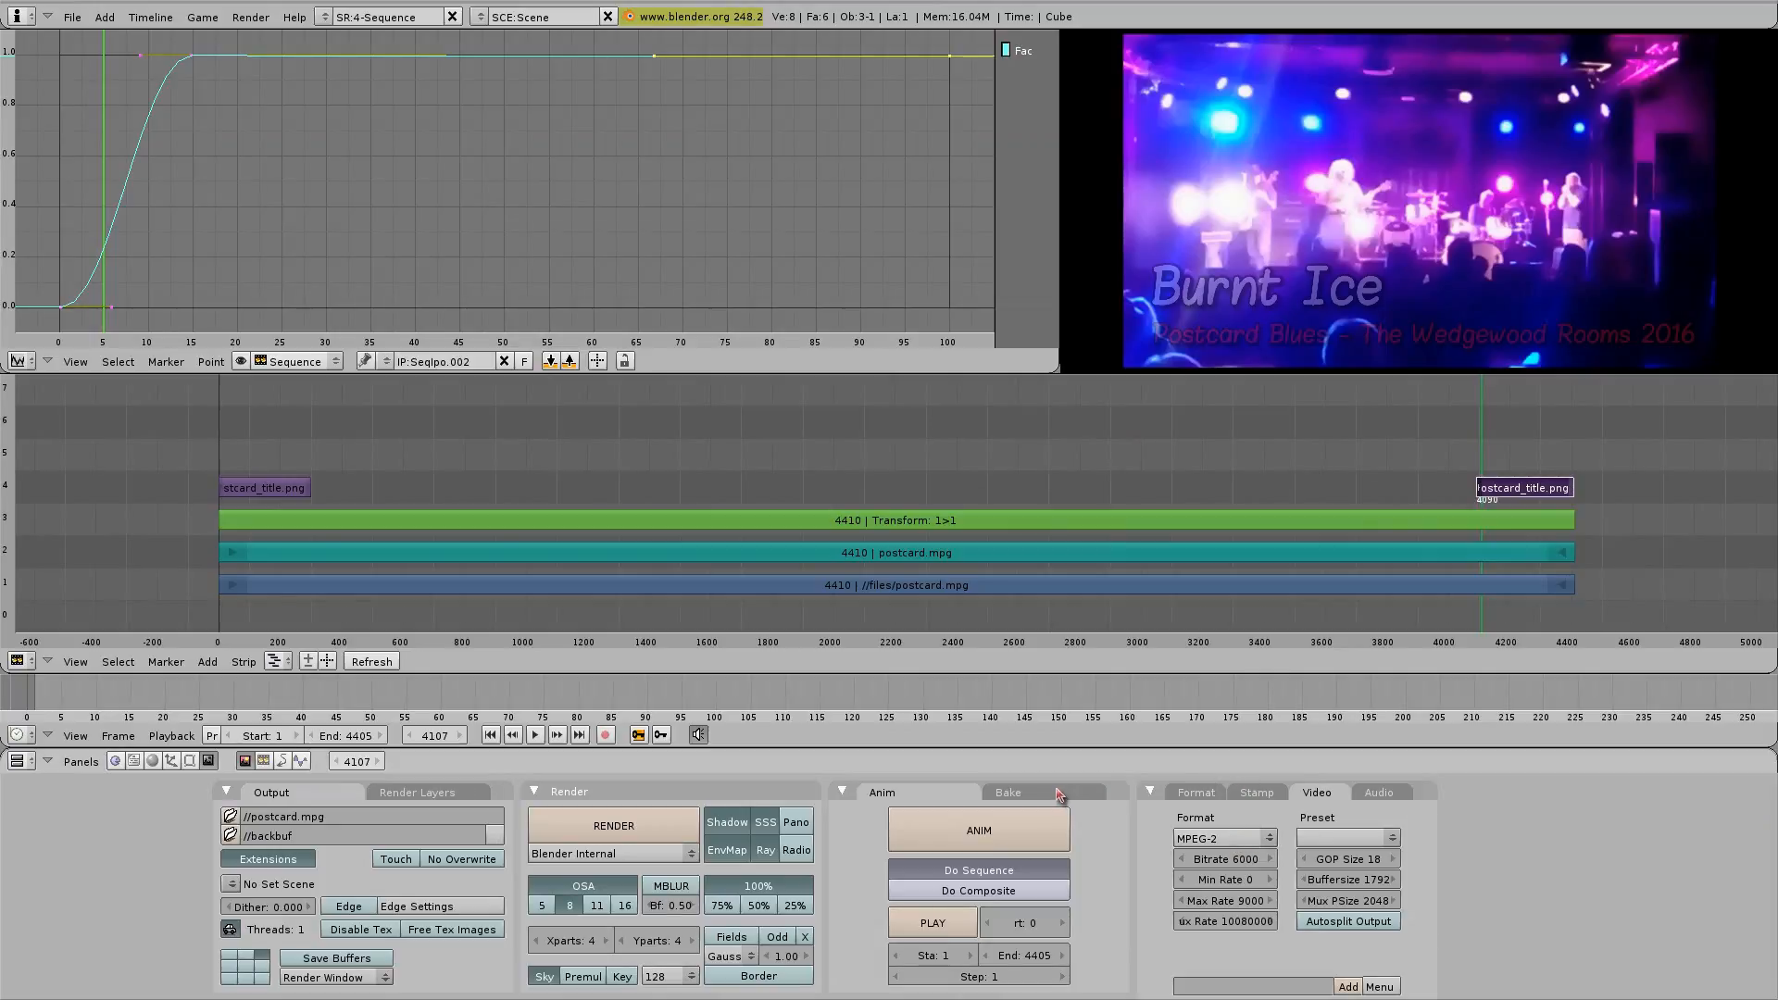
pyautogui.click(935, 838)
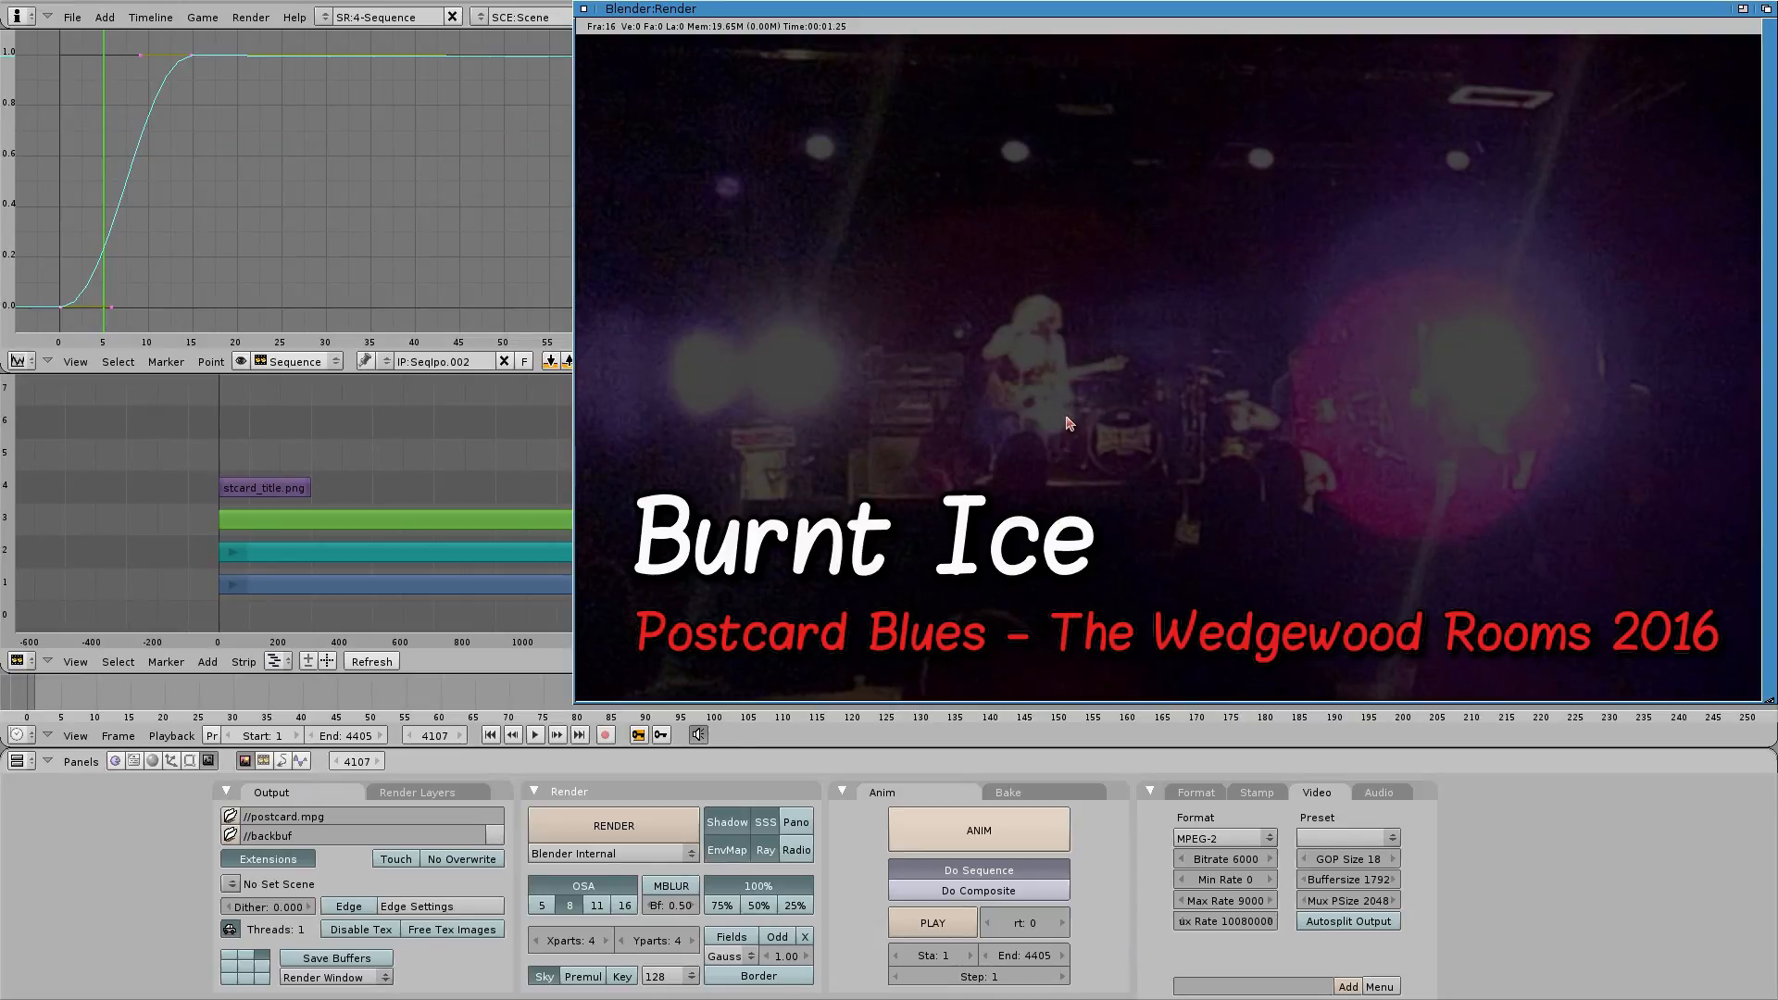
pyautogui.click(584, 9)
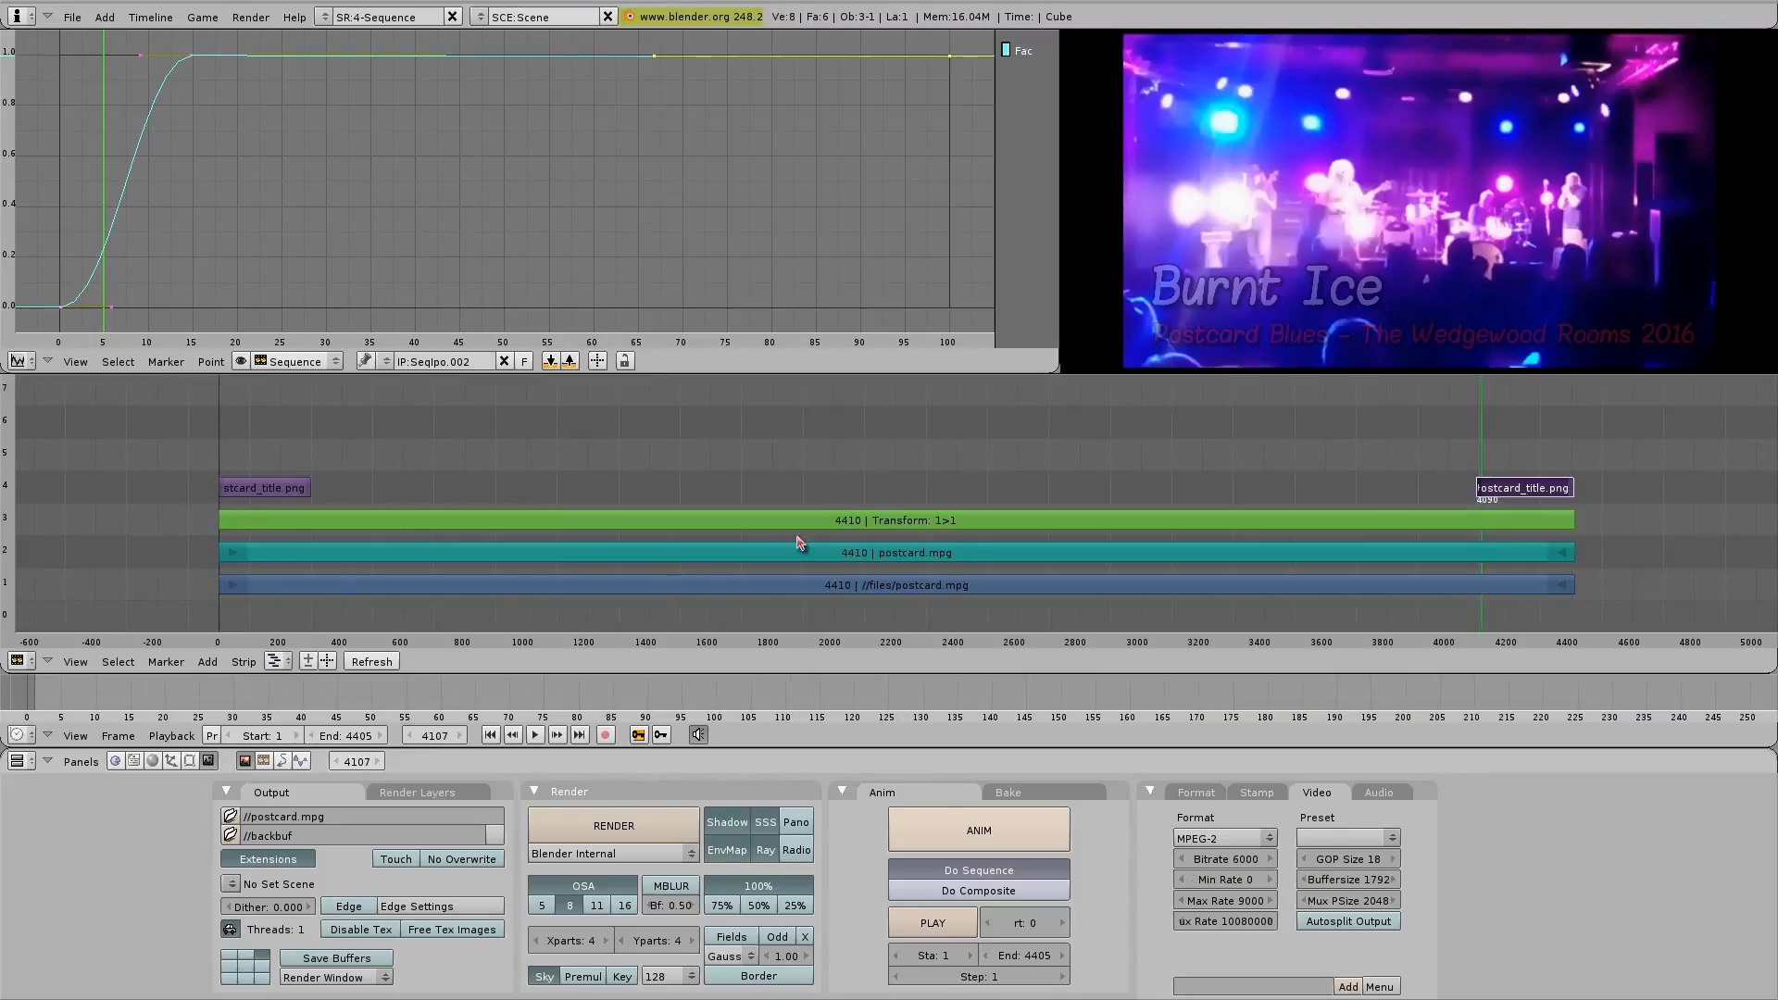
# Save the project over the existing postcard.blend file.
pyautogui.click(73, 18)
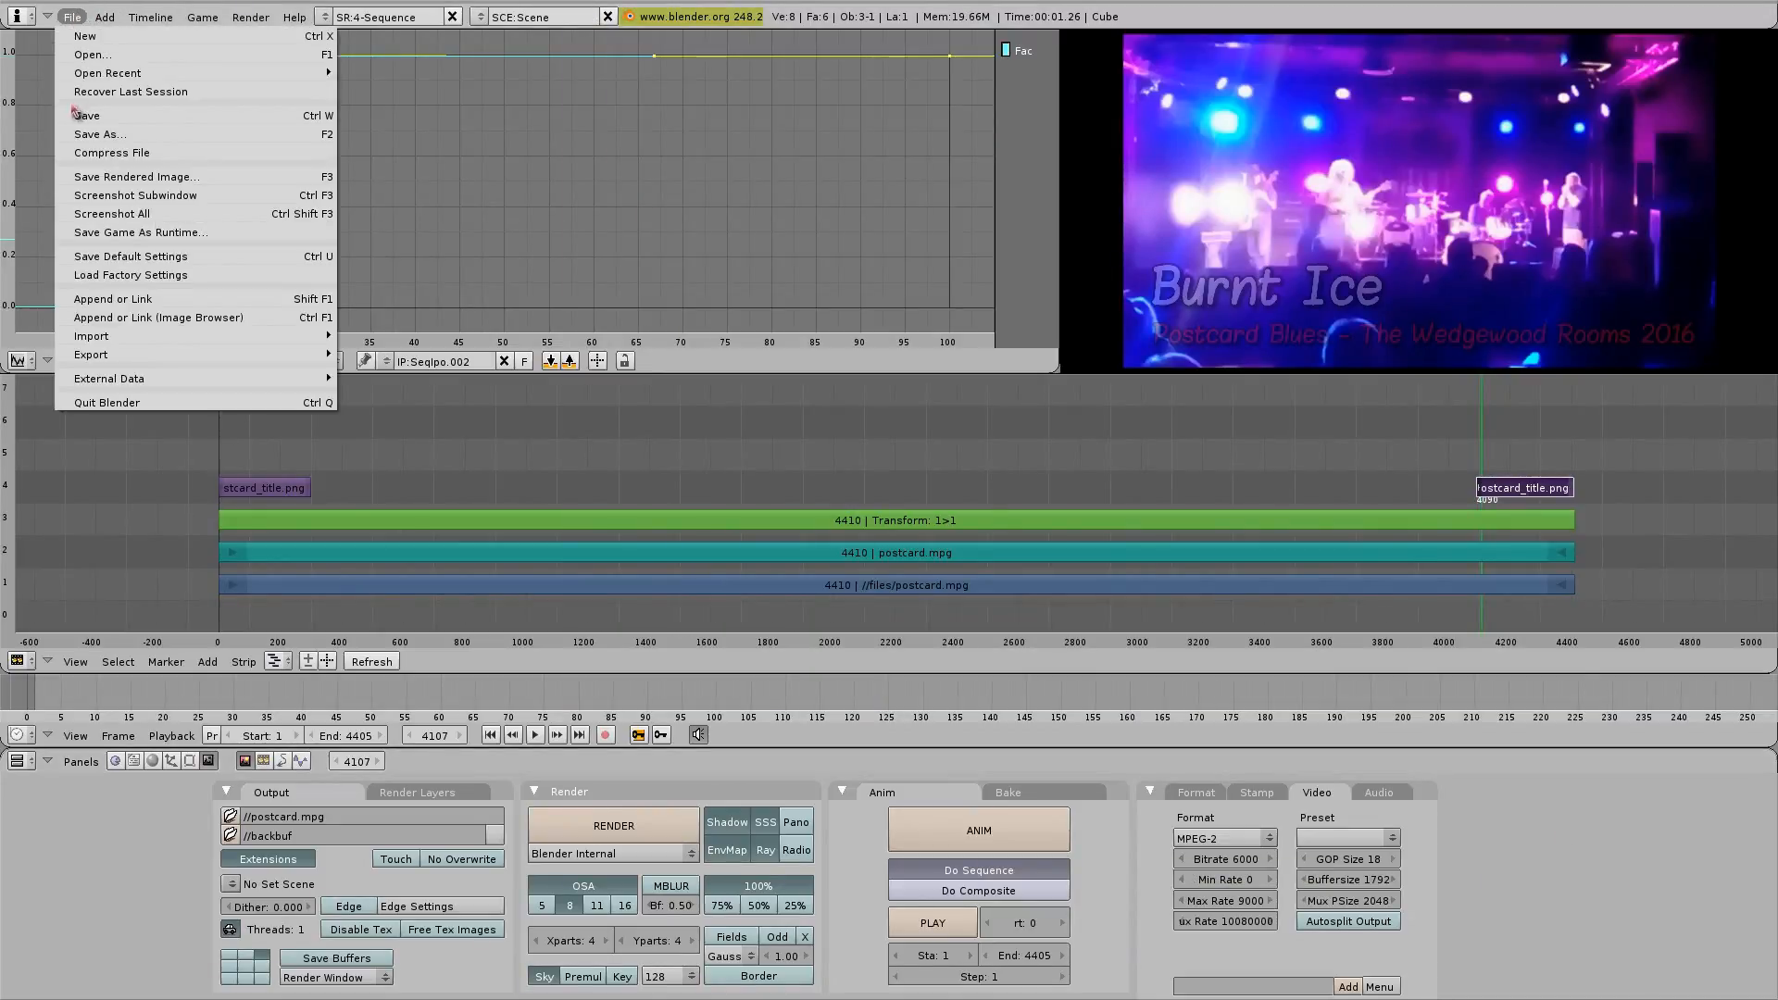
pyautogui.click(99, 120)
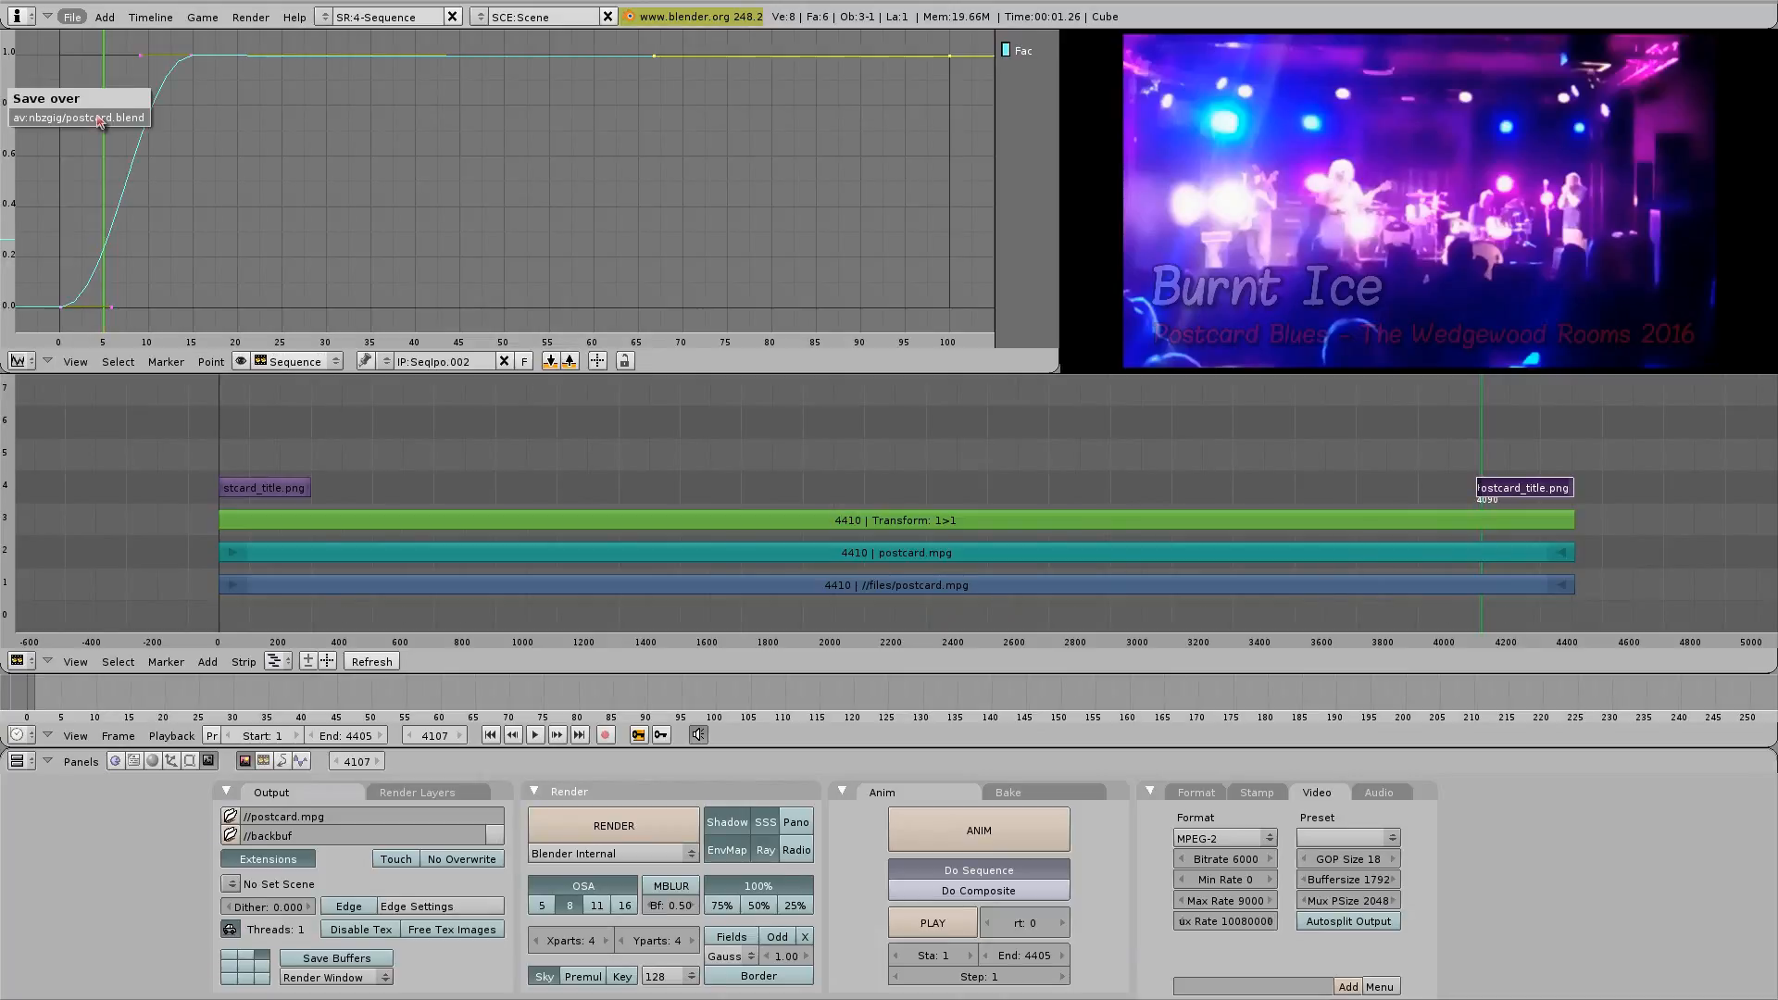
pyautogui.click(61, 124)
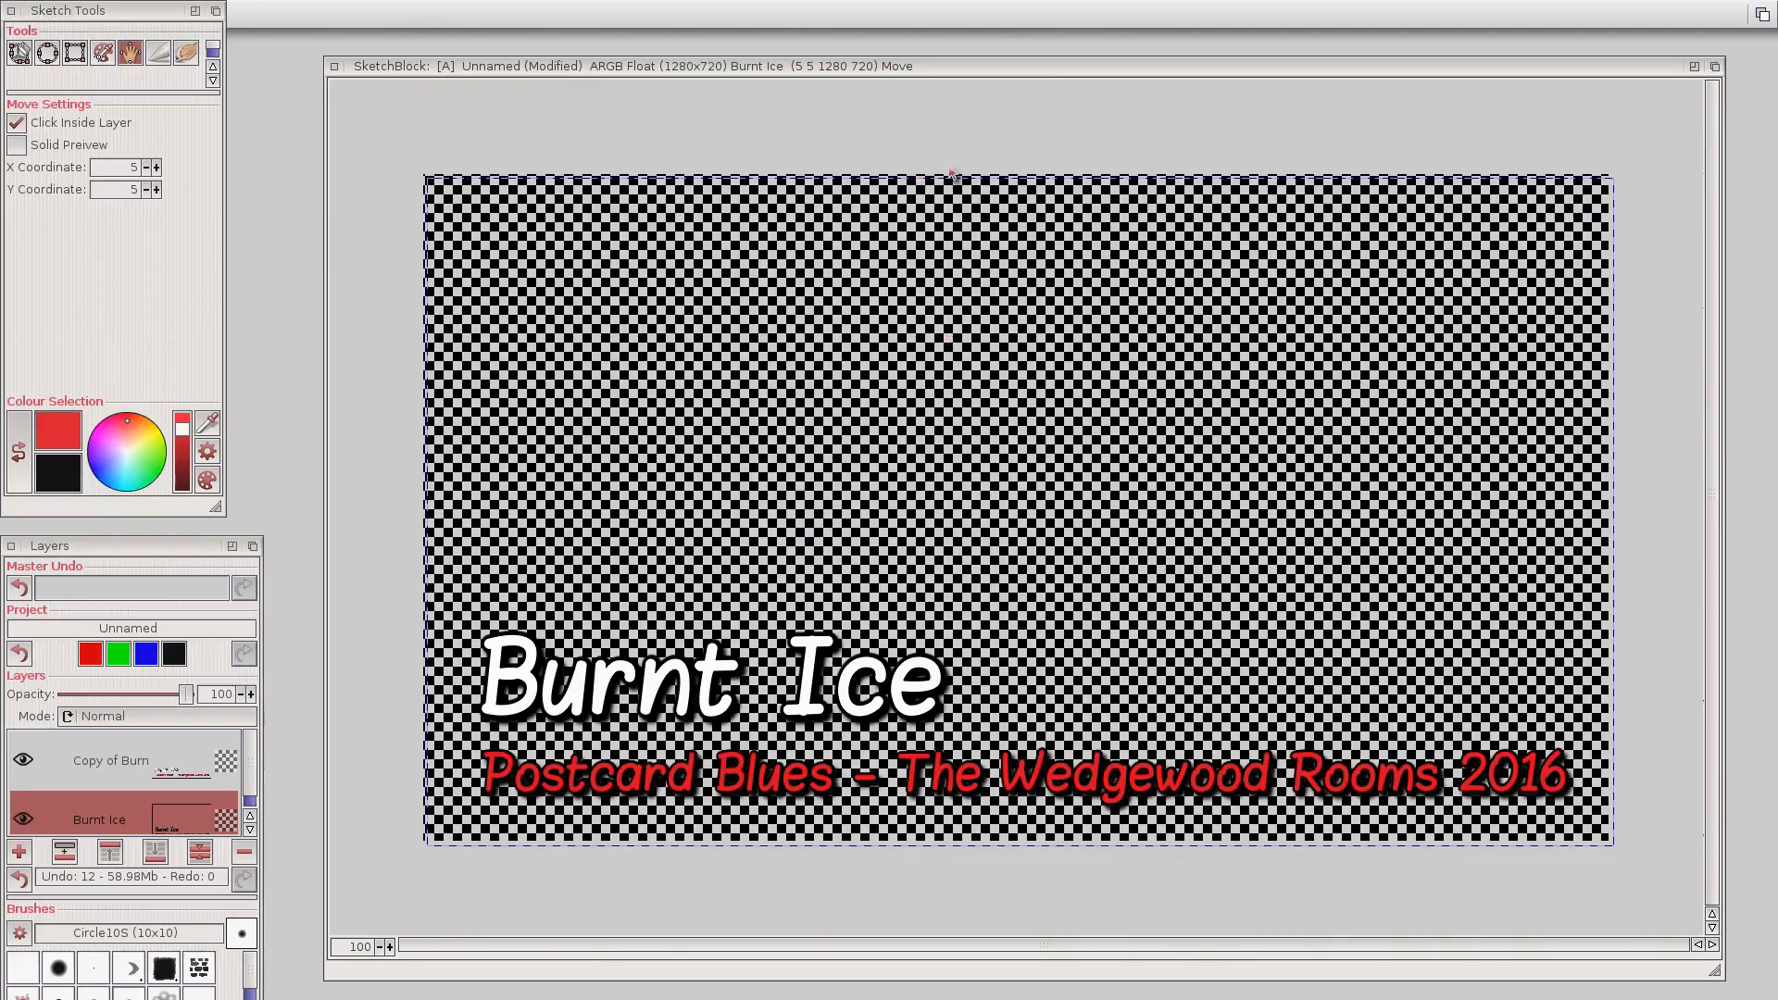
# In SketchBlock, reposition the image window, enlarge the Layers window, and move it down clear of the Sketch Tools window.
pyautogui.click(929, 66)
pyautogui.moveTo(929, 65); pyautogui.dragTo(943, 57)
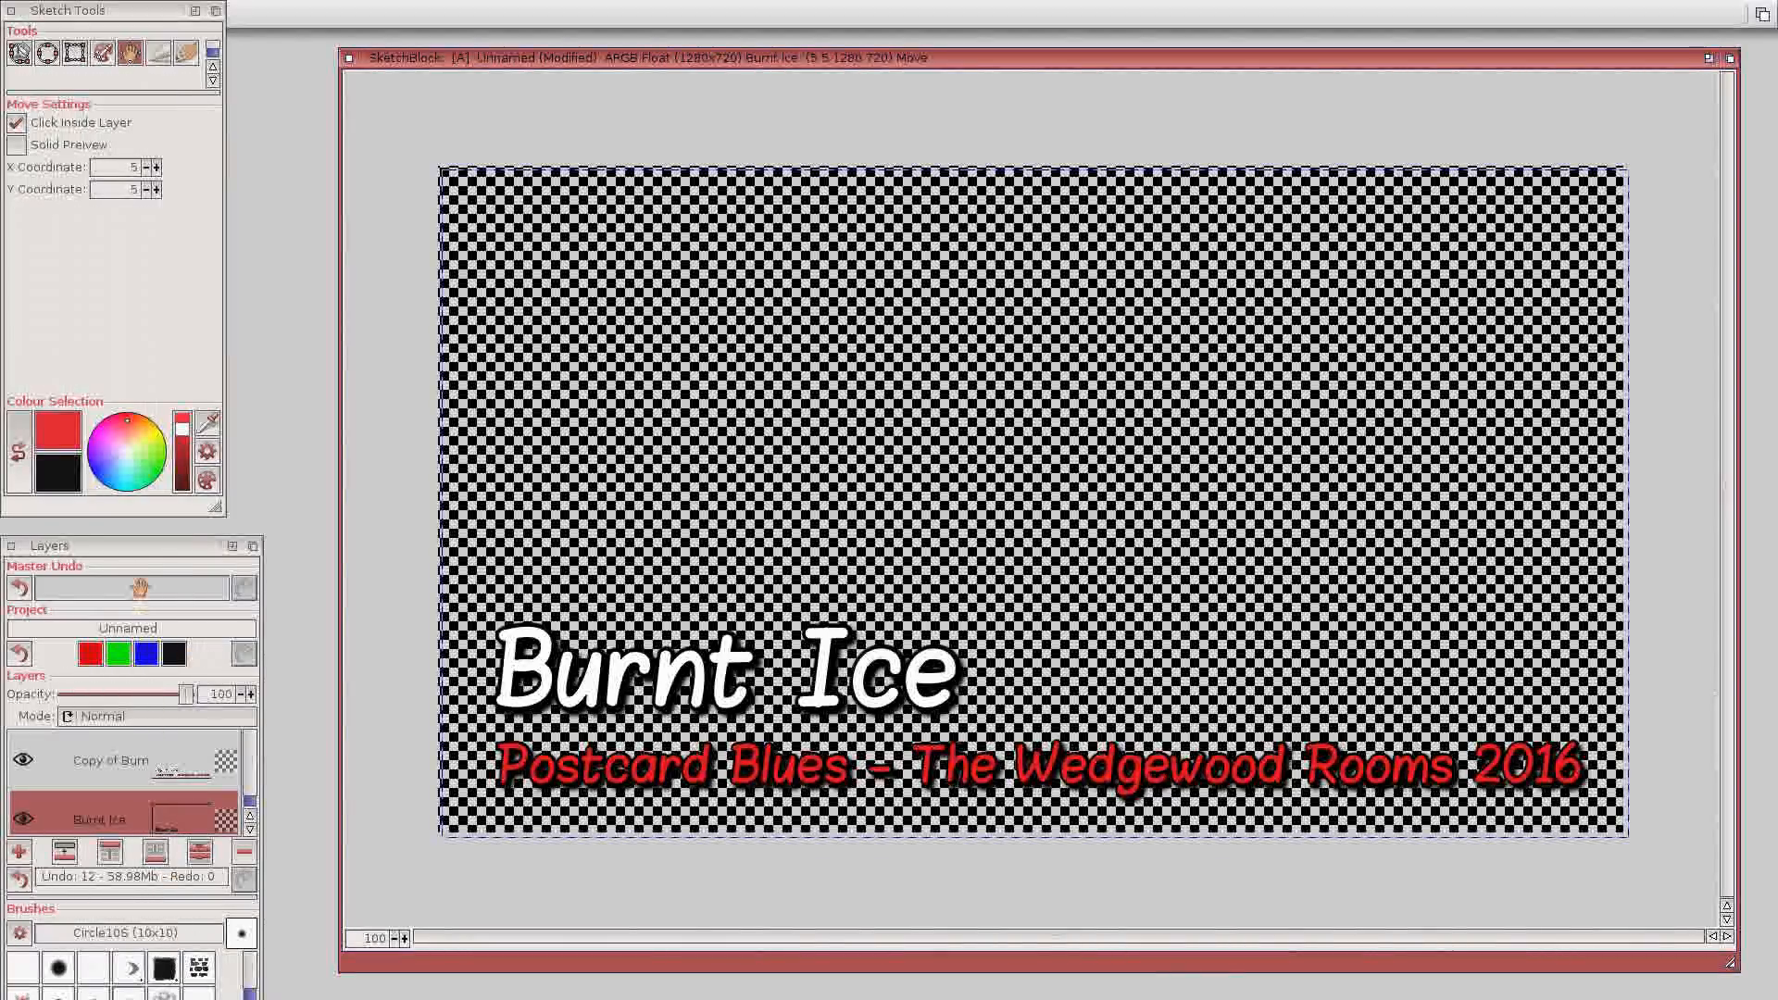
pyautogui.moveTo(139, 552)
pyautogui.mouseDown()
pyautogui.moveTo(175, 33)
pyautogui.moveTo(238, 74)
pyautogui.moveTo(190, 58)
pyautogui.mouseUp()
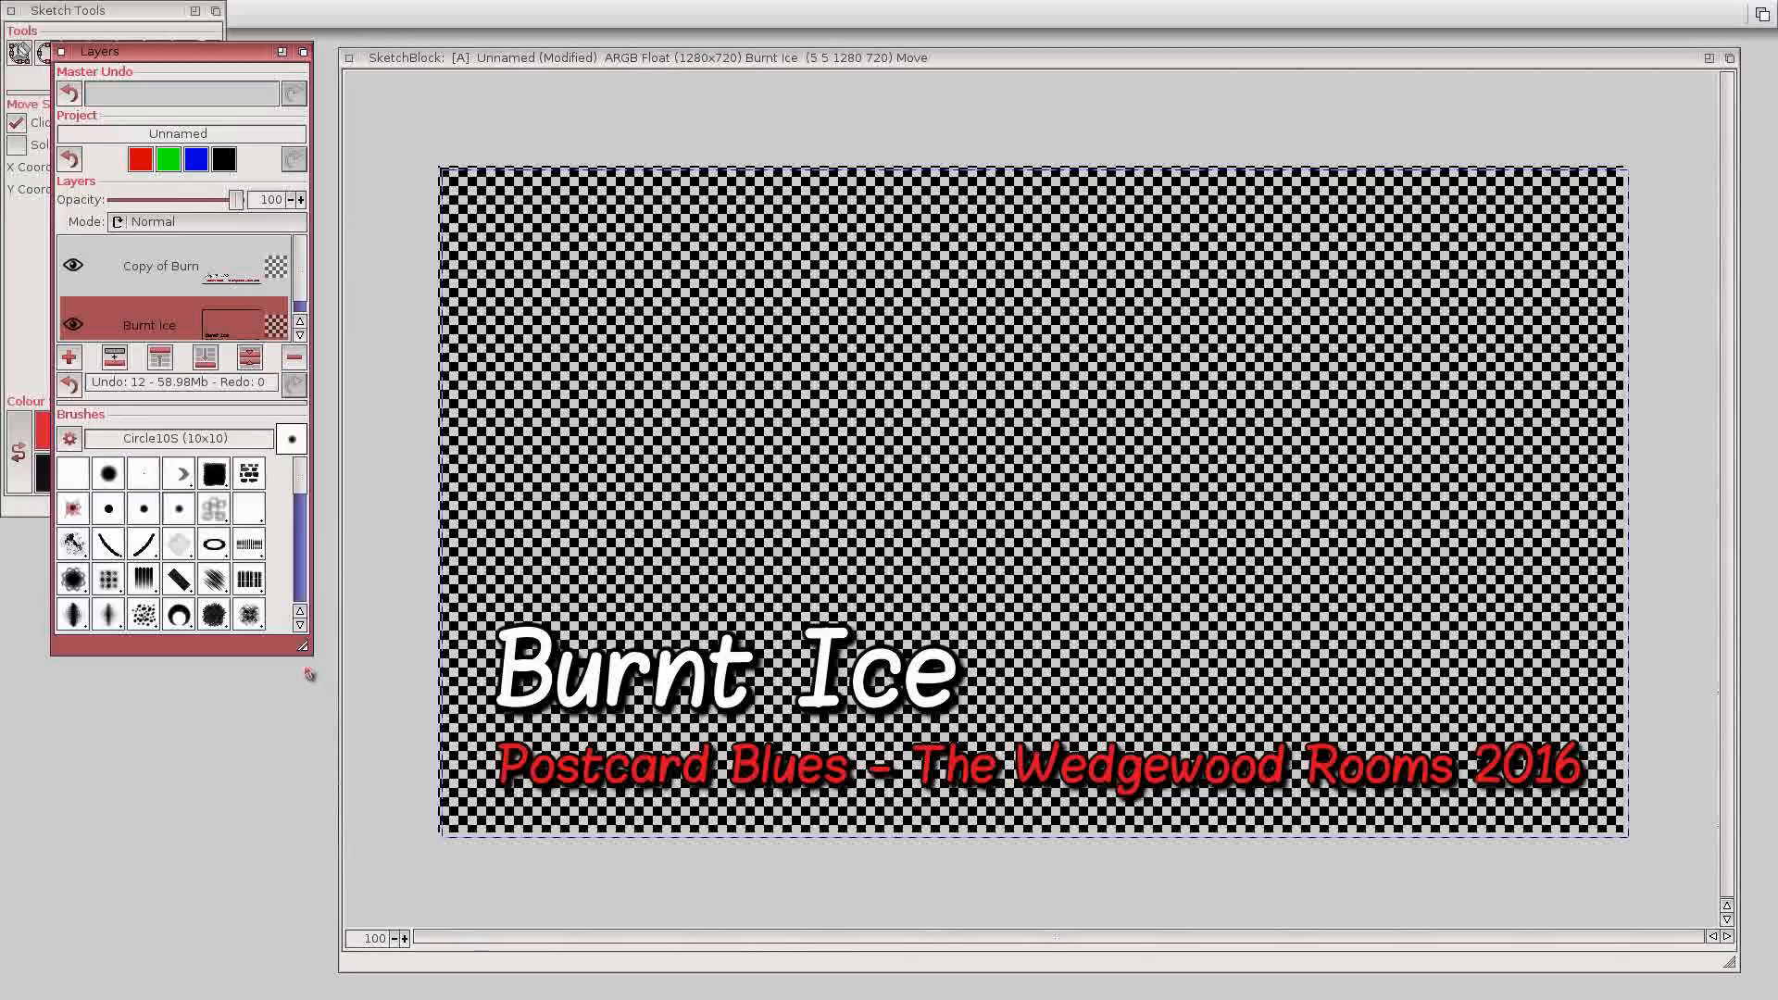
pyautogui.moveTo(303, 648)
pyautogui.mouseDown()
pyautogui.moveTo(318, 937)
pyautogui.moveTo(648, 937)
pyautogui.moveTo(290, 960)
pyautogui.mouseUp()
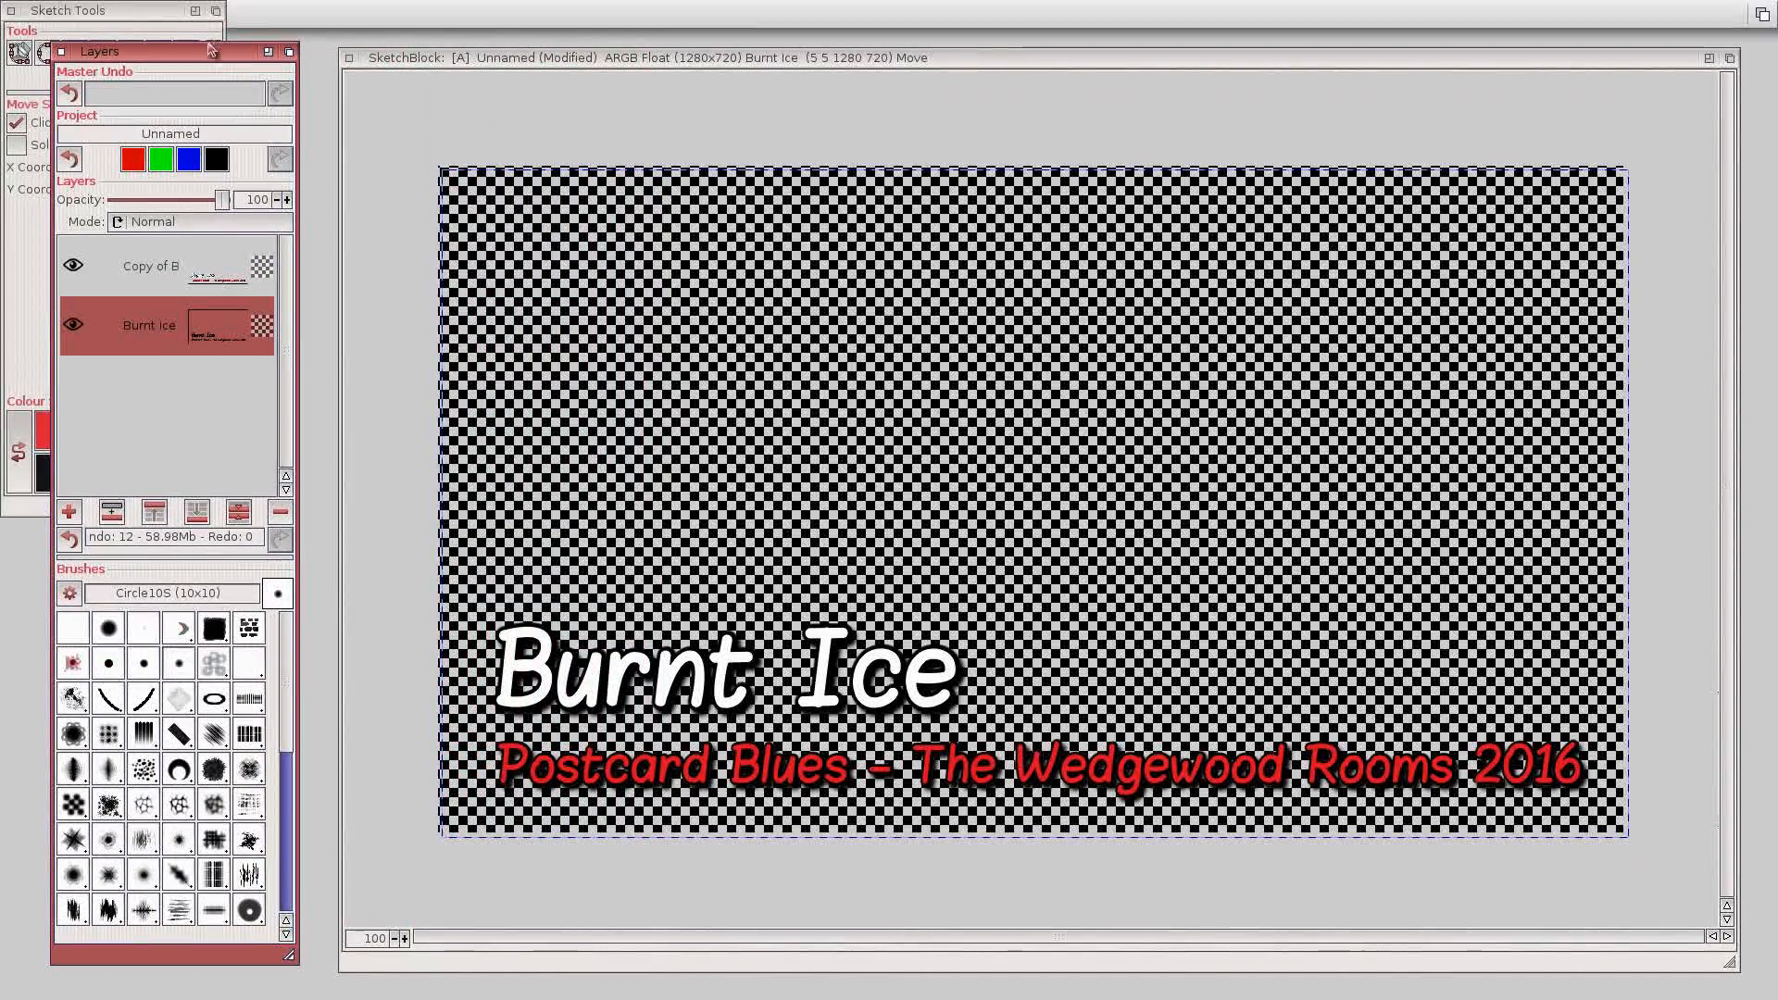
pyautogui.moveTo(211, 50)
pyautogui.mouseDown()
pyautogui.moveTo(170, 508)
pyautogui.moveTo(174, 940)
pyautogui.mouseUp()
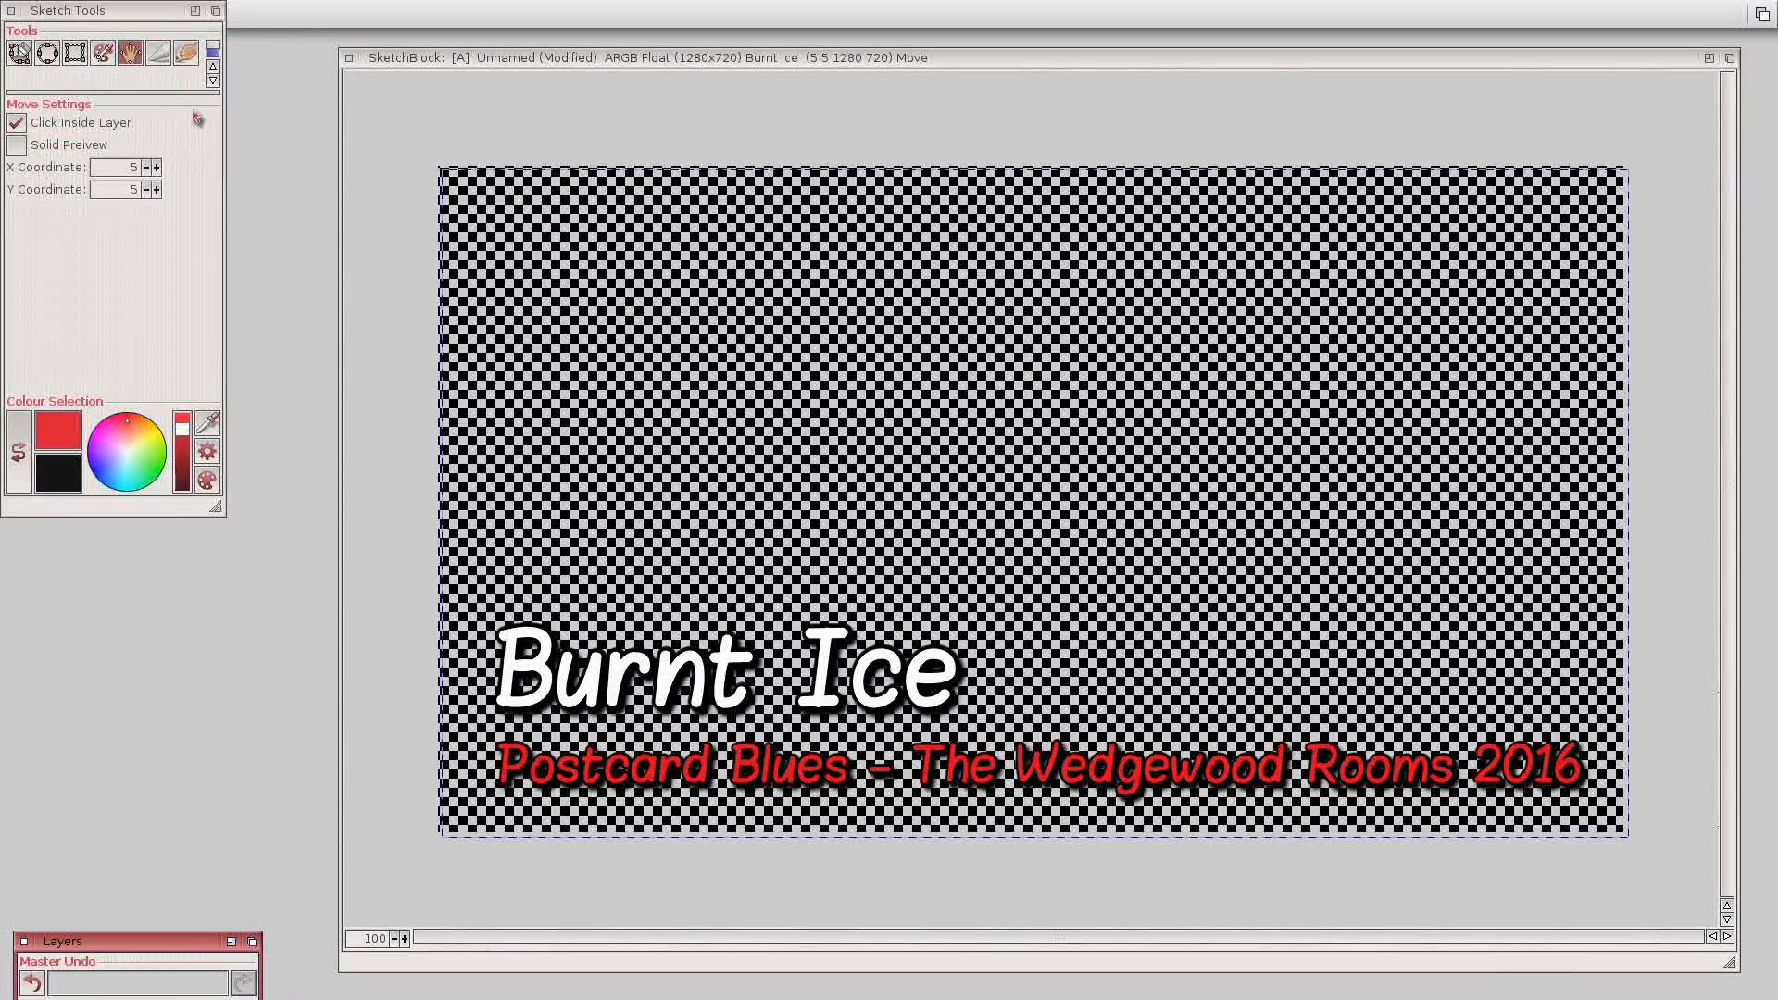
# Activate the Paint tool and enlarge the Sketch Tools window until all tools and paint settings fit.
pyautogui.moveTo(214, 507); pyautogui.dragTo(327, 503)
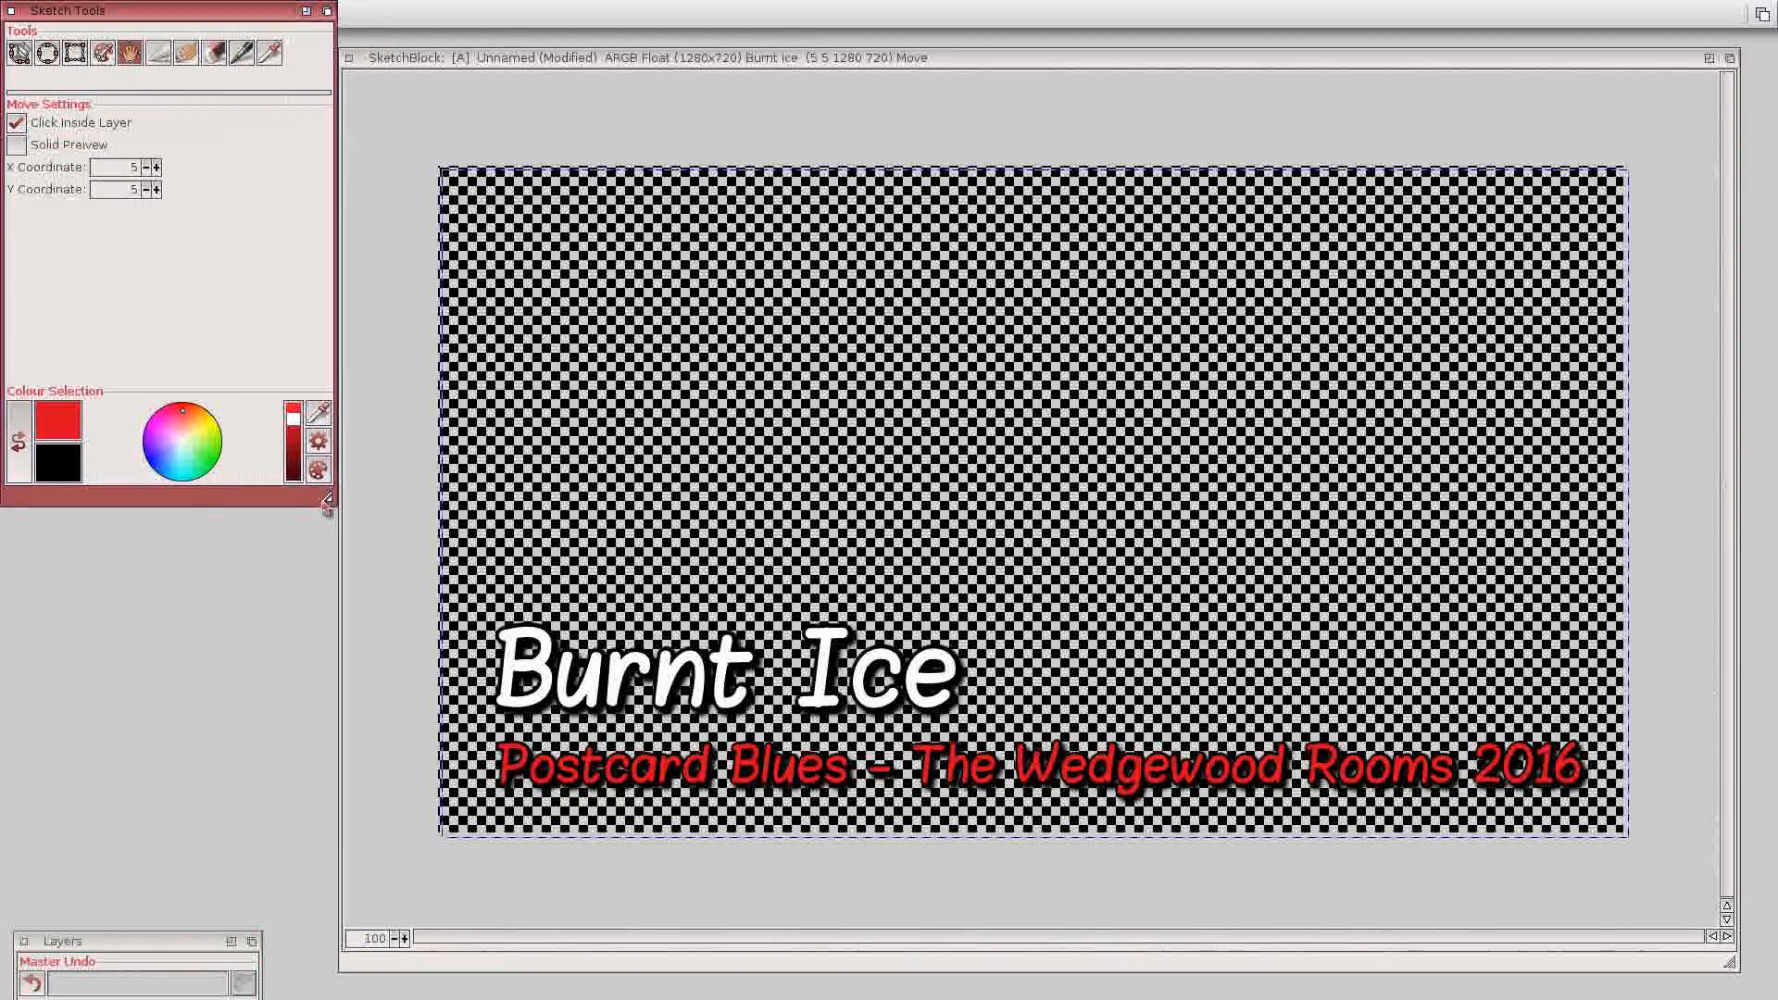
pyautogui.click(241, 52)
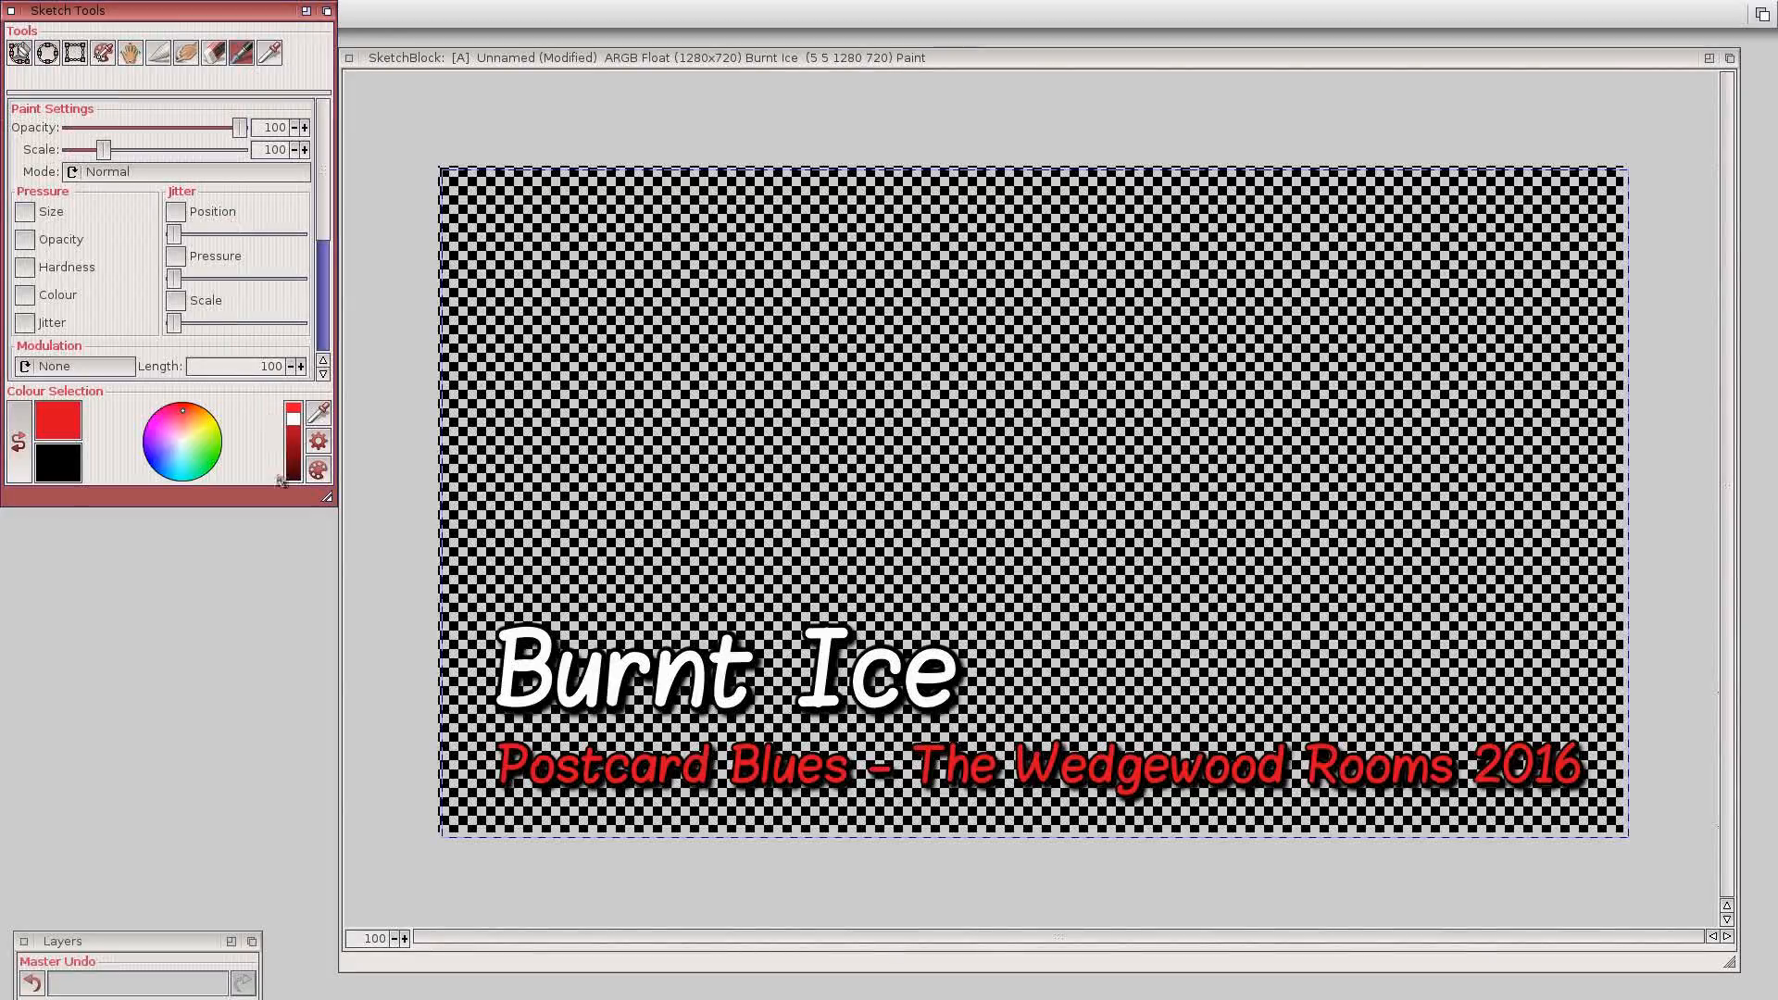
pyautogui.moveTo(326, 498); pyautogui.dragTo(328, 743)
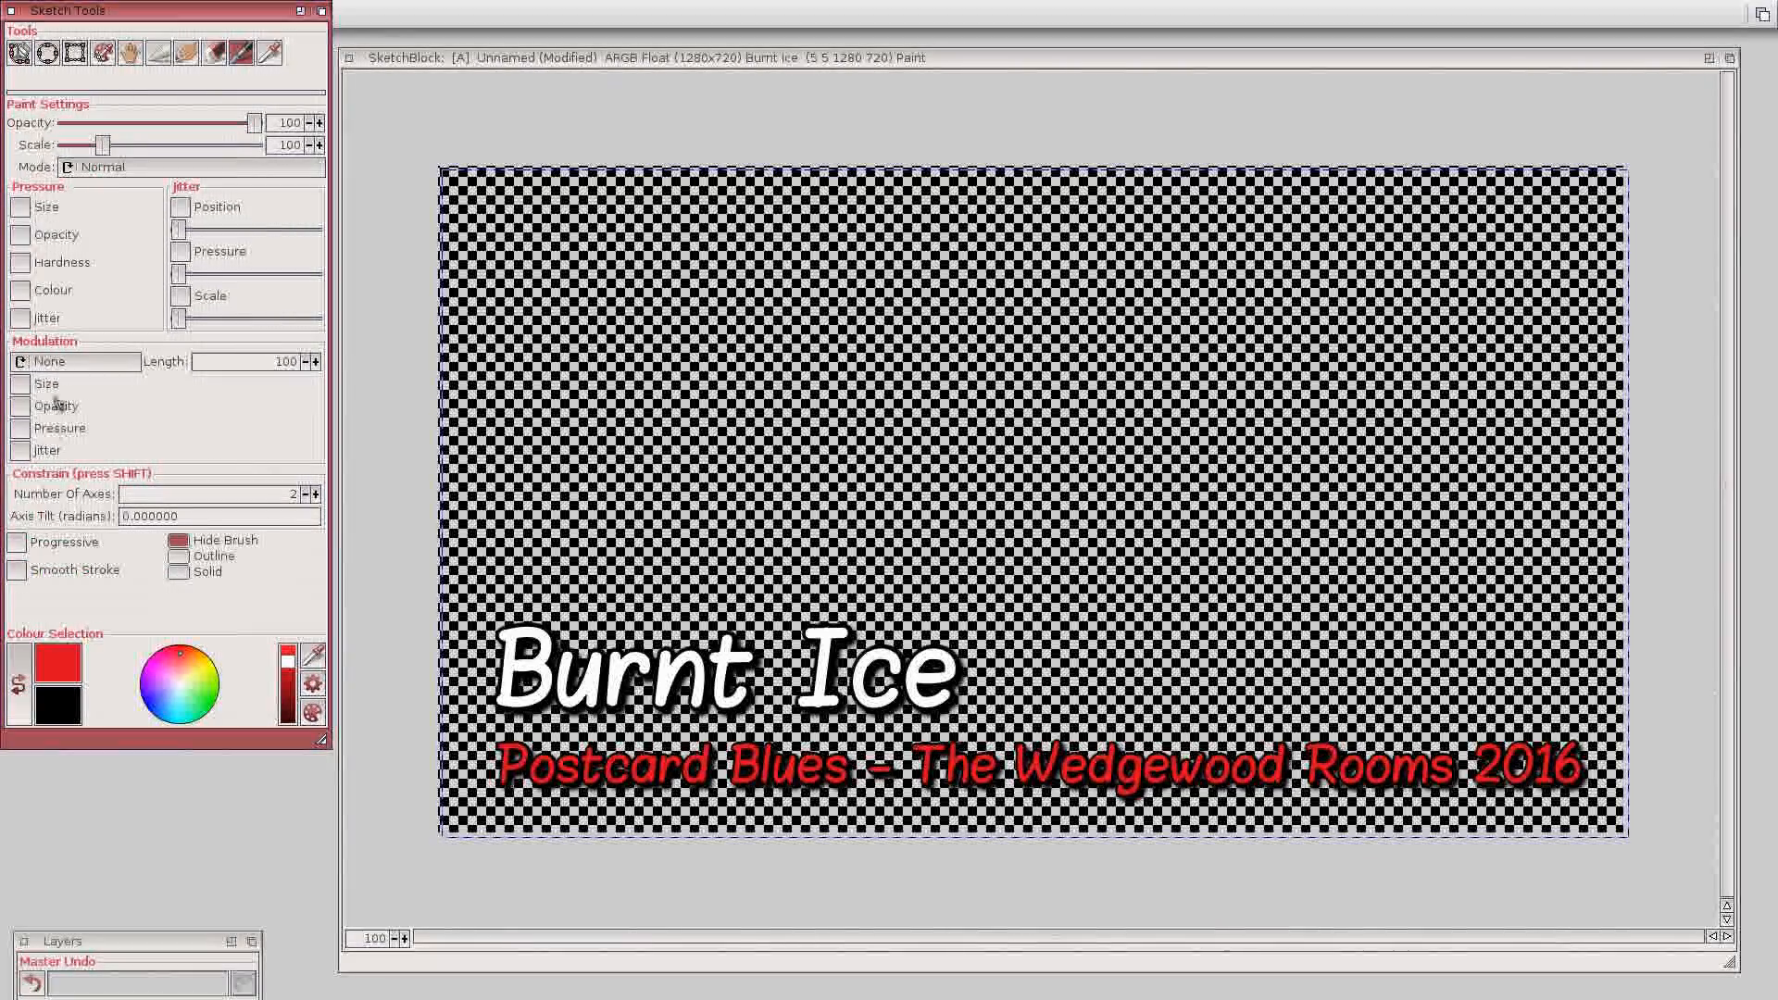
# Set the paint modulation to Fade Out affecting Size, and paint four short red tapering strokes above the Burnt Ice title.
pyautogui.click(21, 385)
pyautogui.click(55, 362)
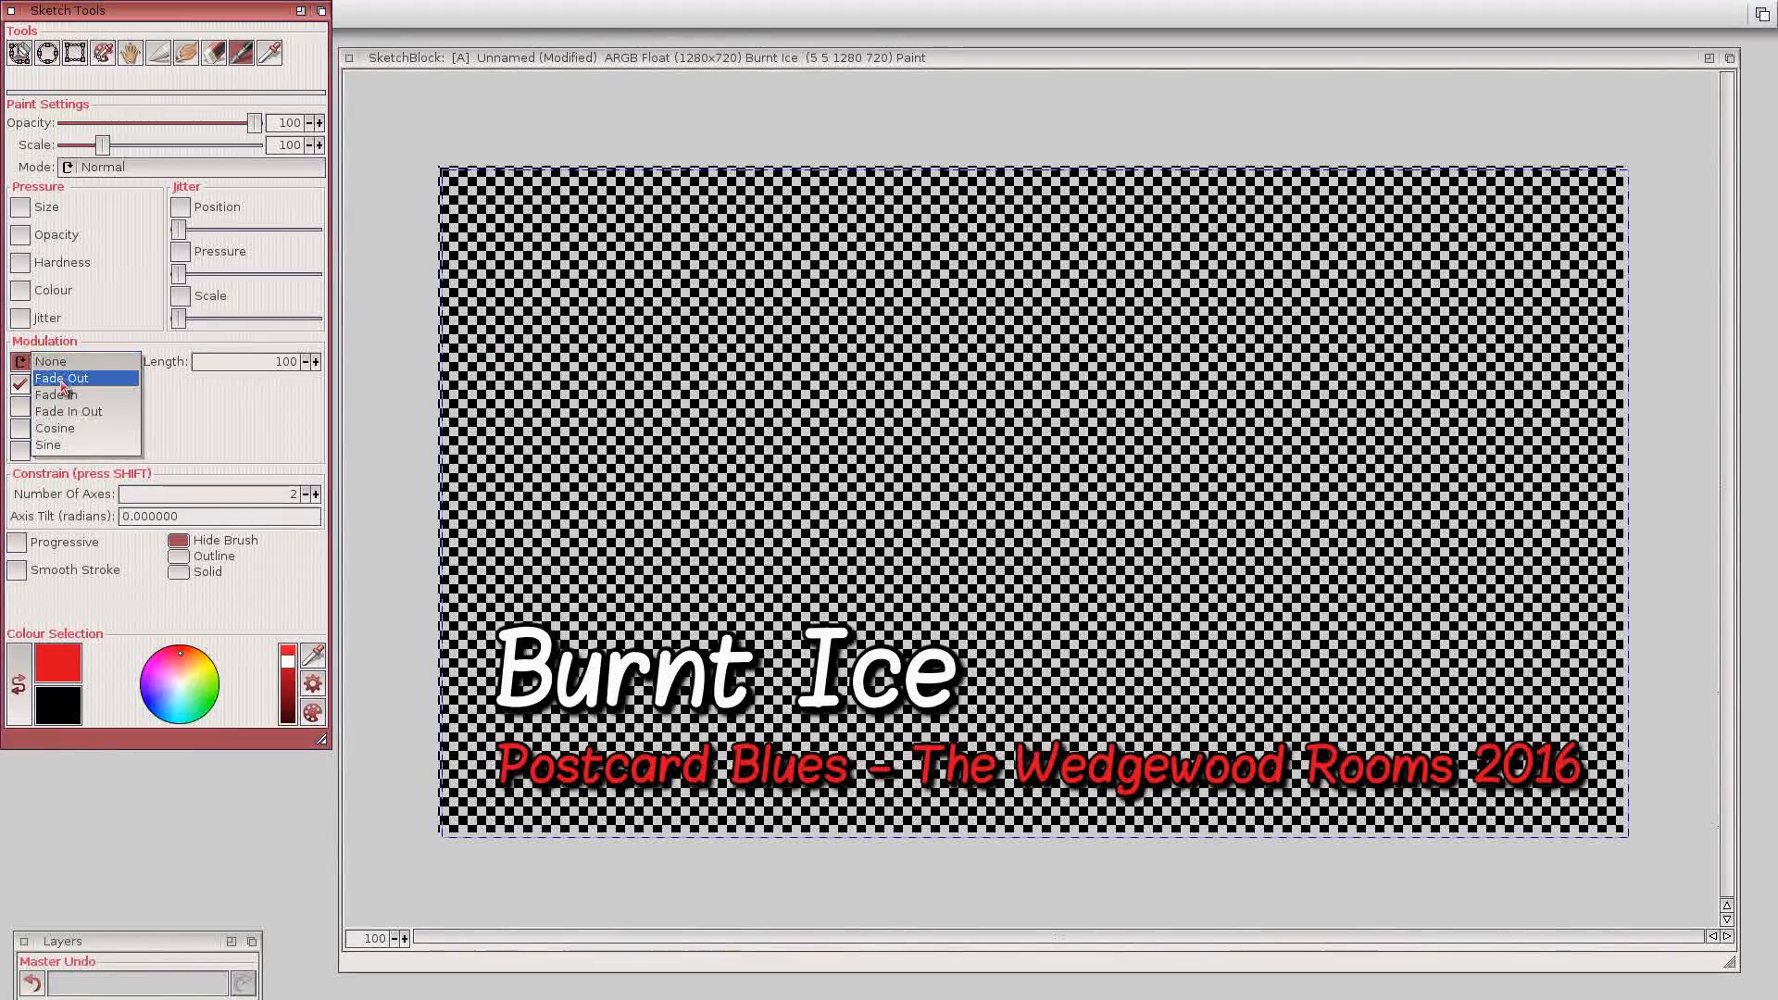
pyautogui.click(61, 381)
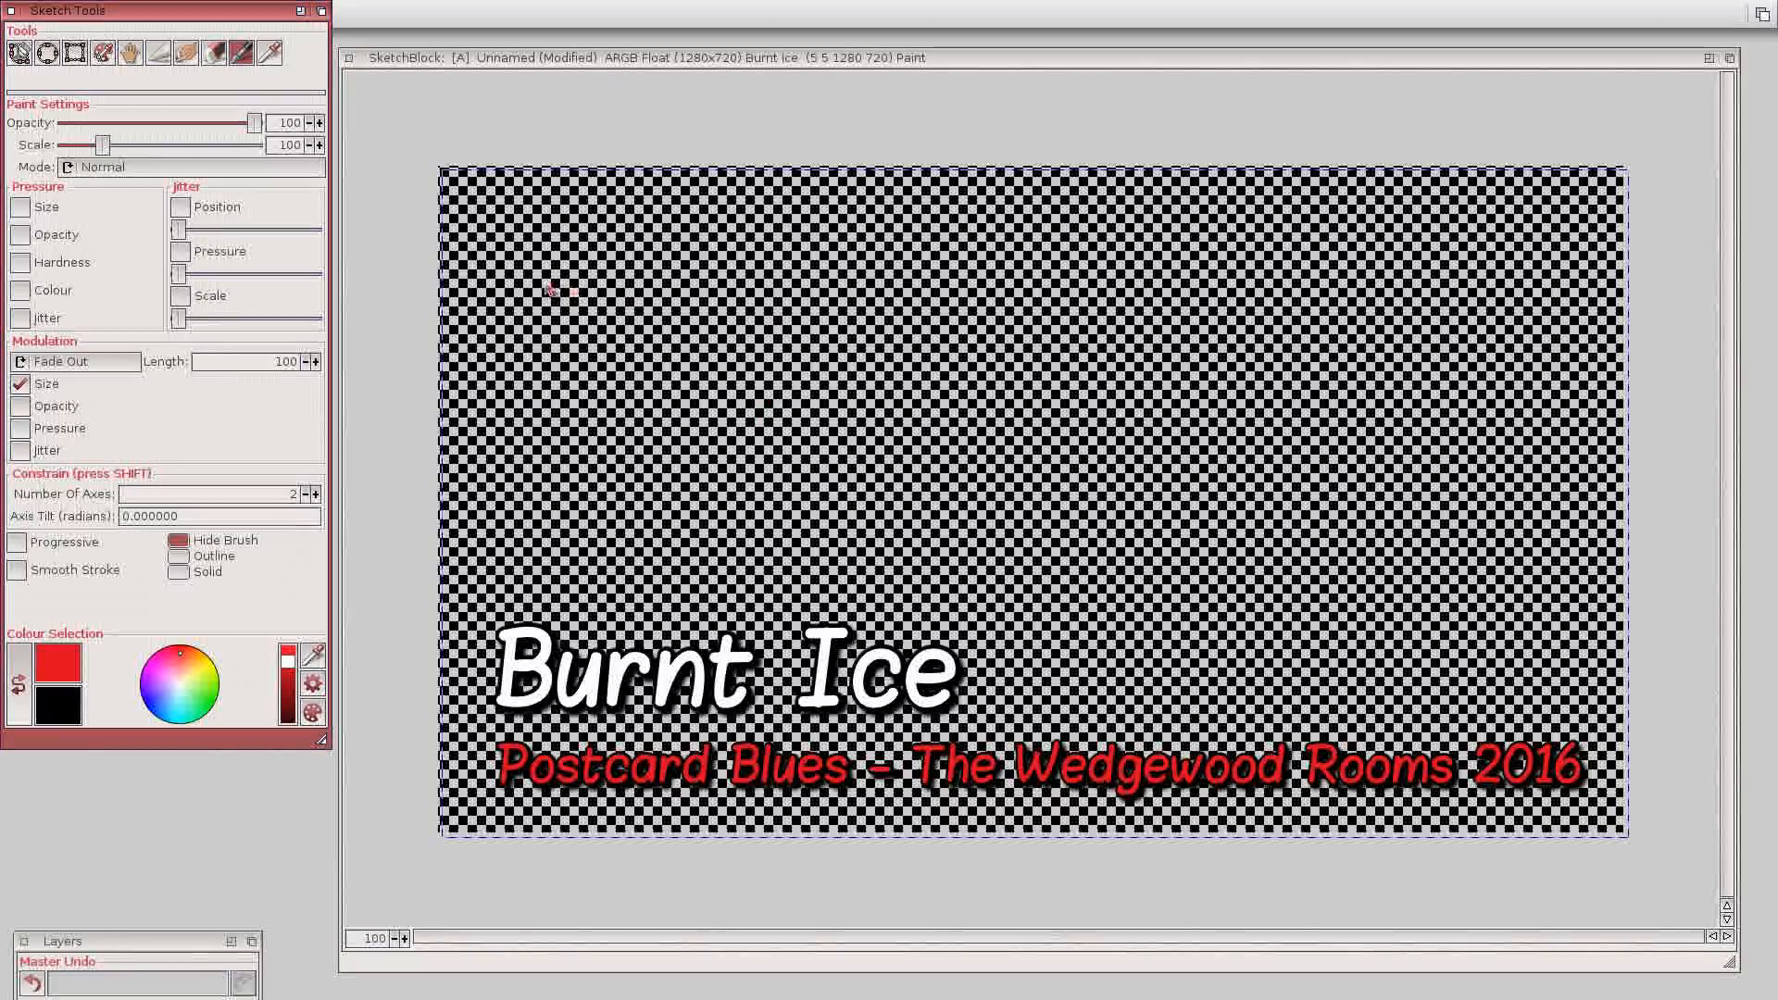
pyautogui.moveTo(526, 284)
pyautogui.mouseDown()
pyautogui.moveTo(606, 265)
pyautogui.moveTo(653, 320)
pyautogui.mouseUp()
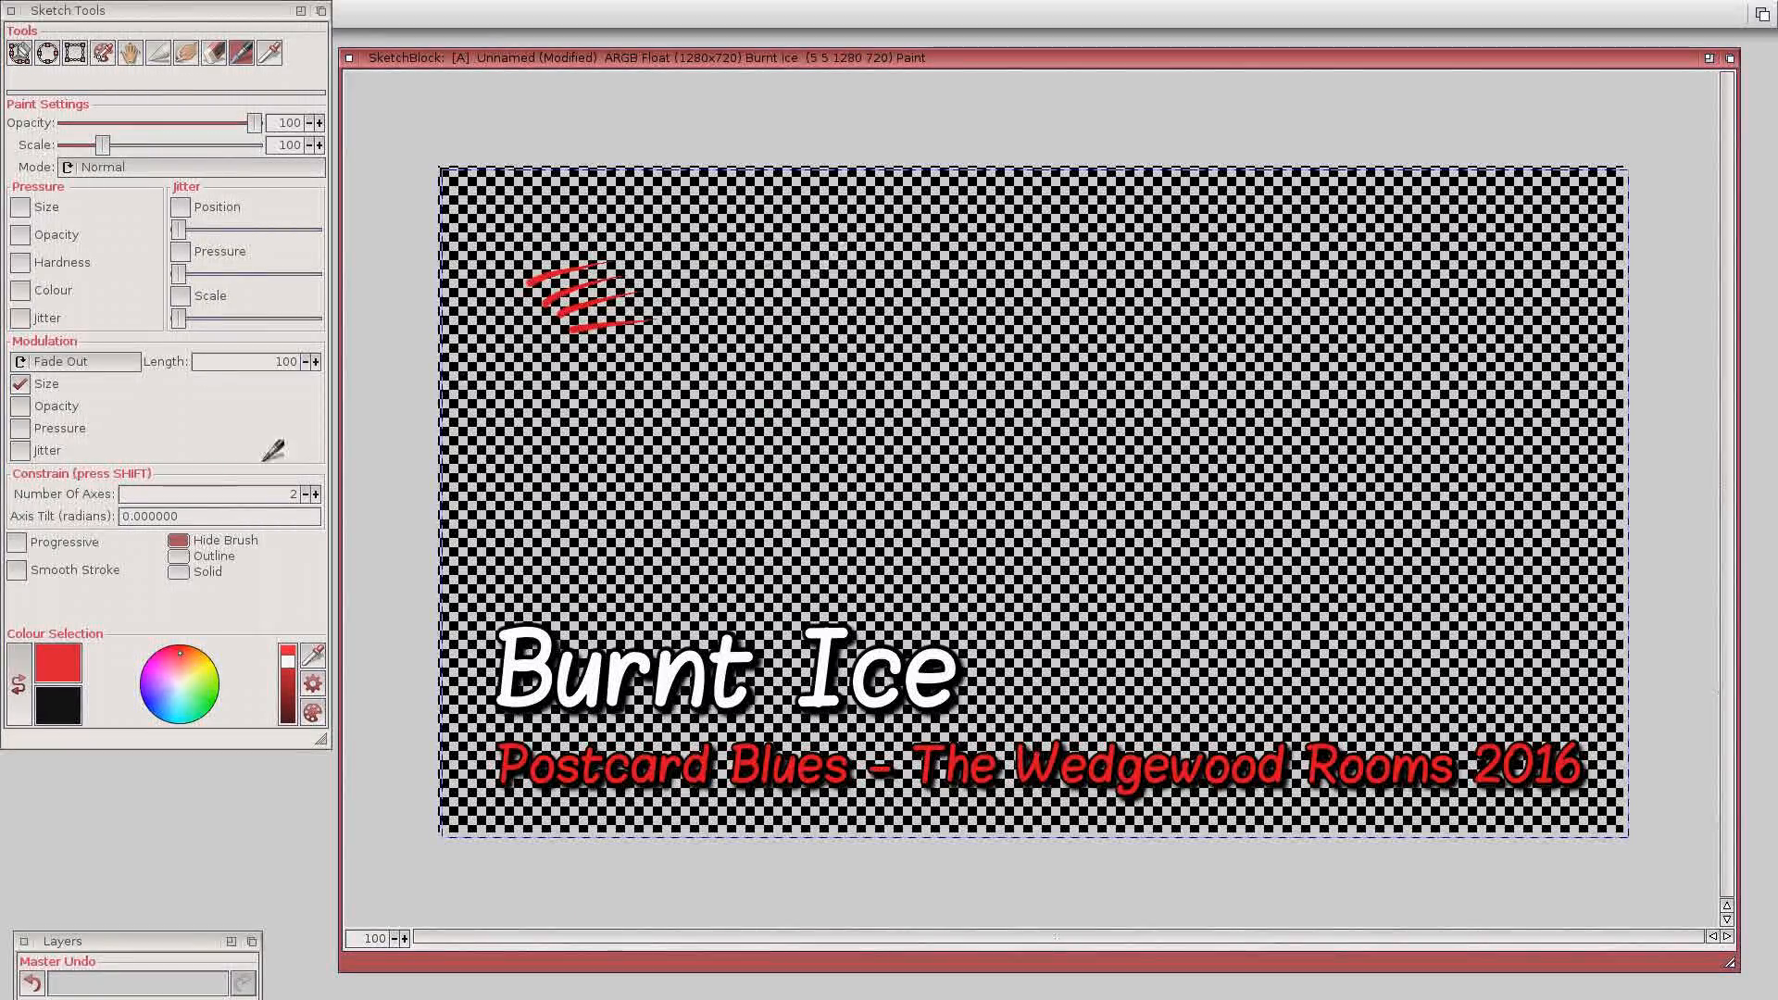
# Make the Fade Out modulation affect Pressure, enable Colour under the Pressure settings, and set the primary colour to bright green.
pyautogui.click(21, 427)
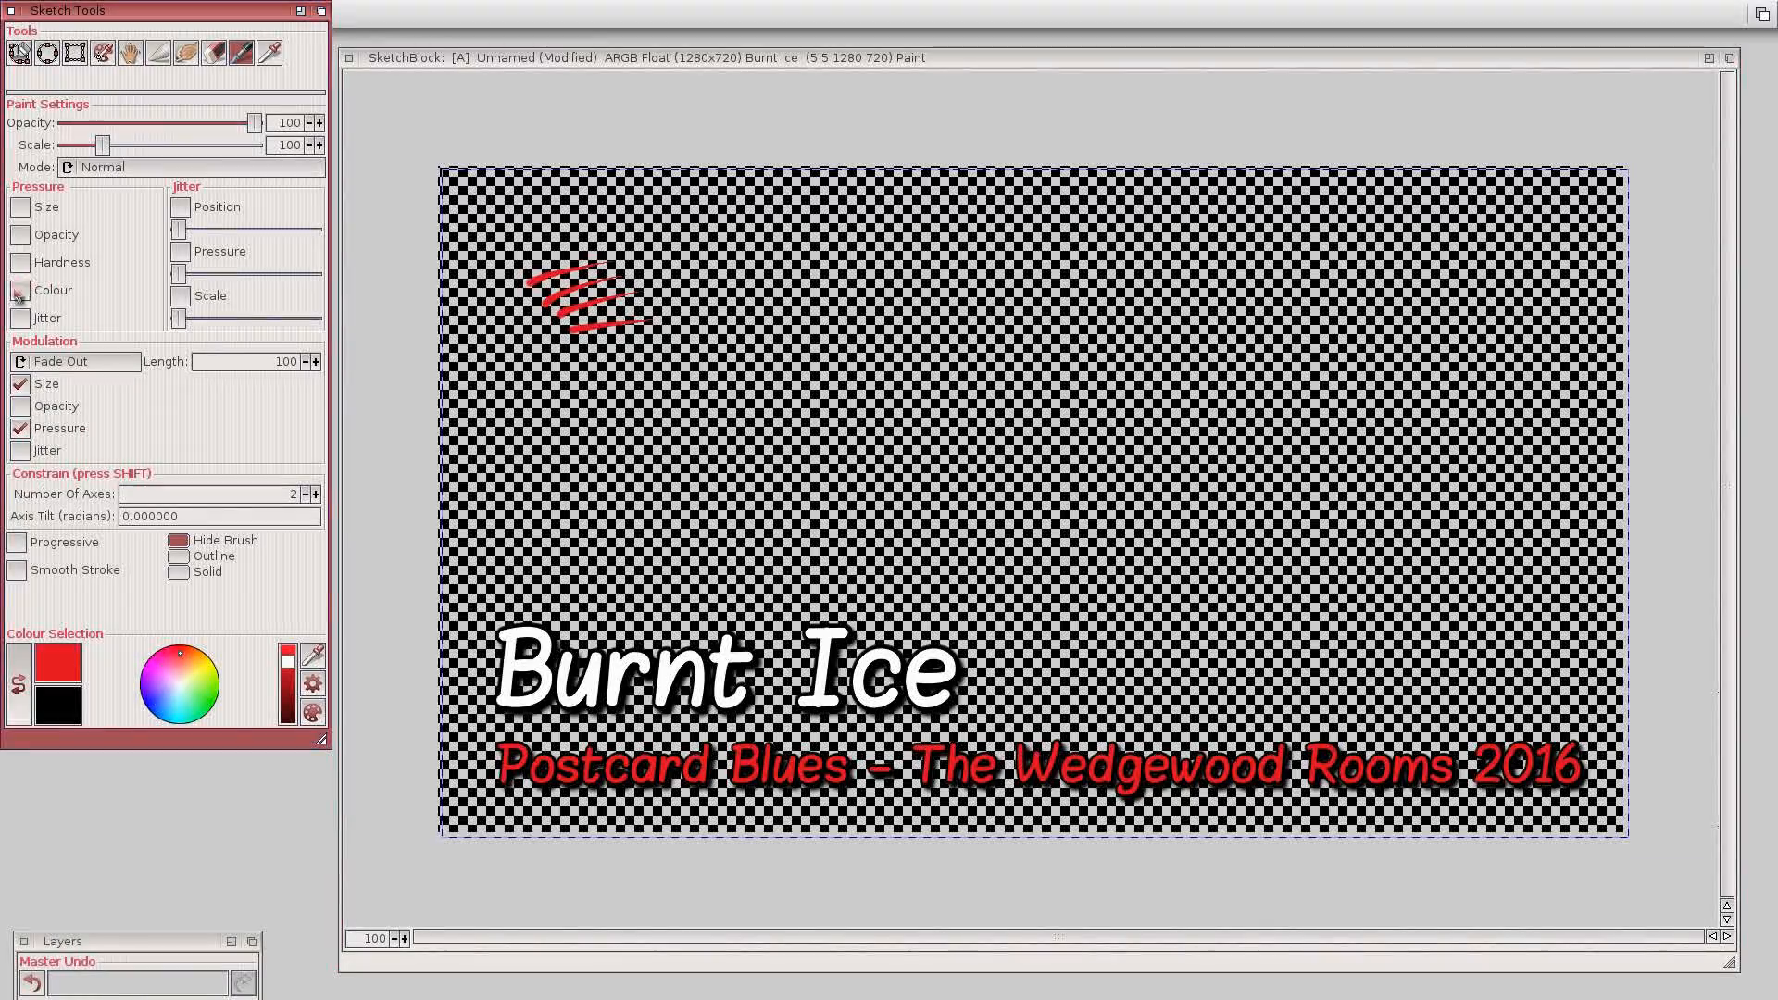
pyautogui.click(53, 290)
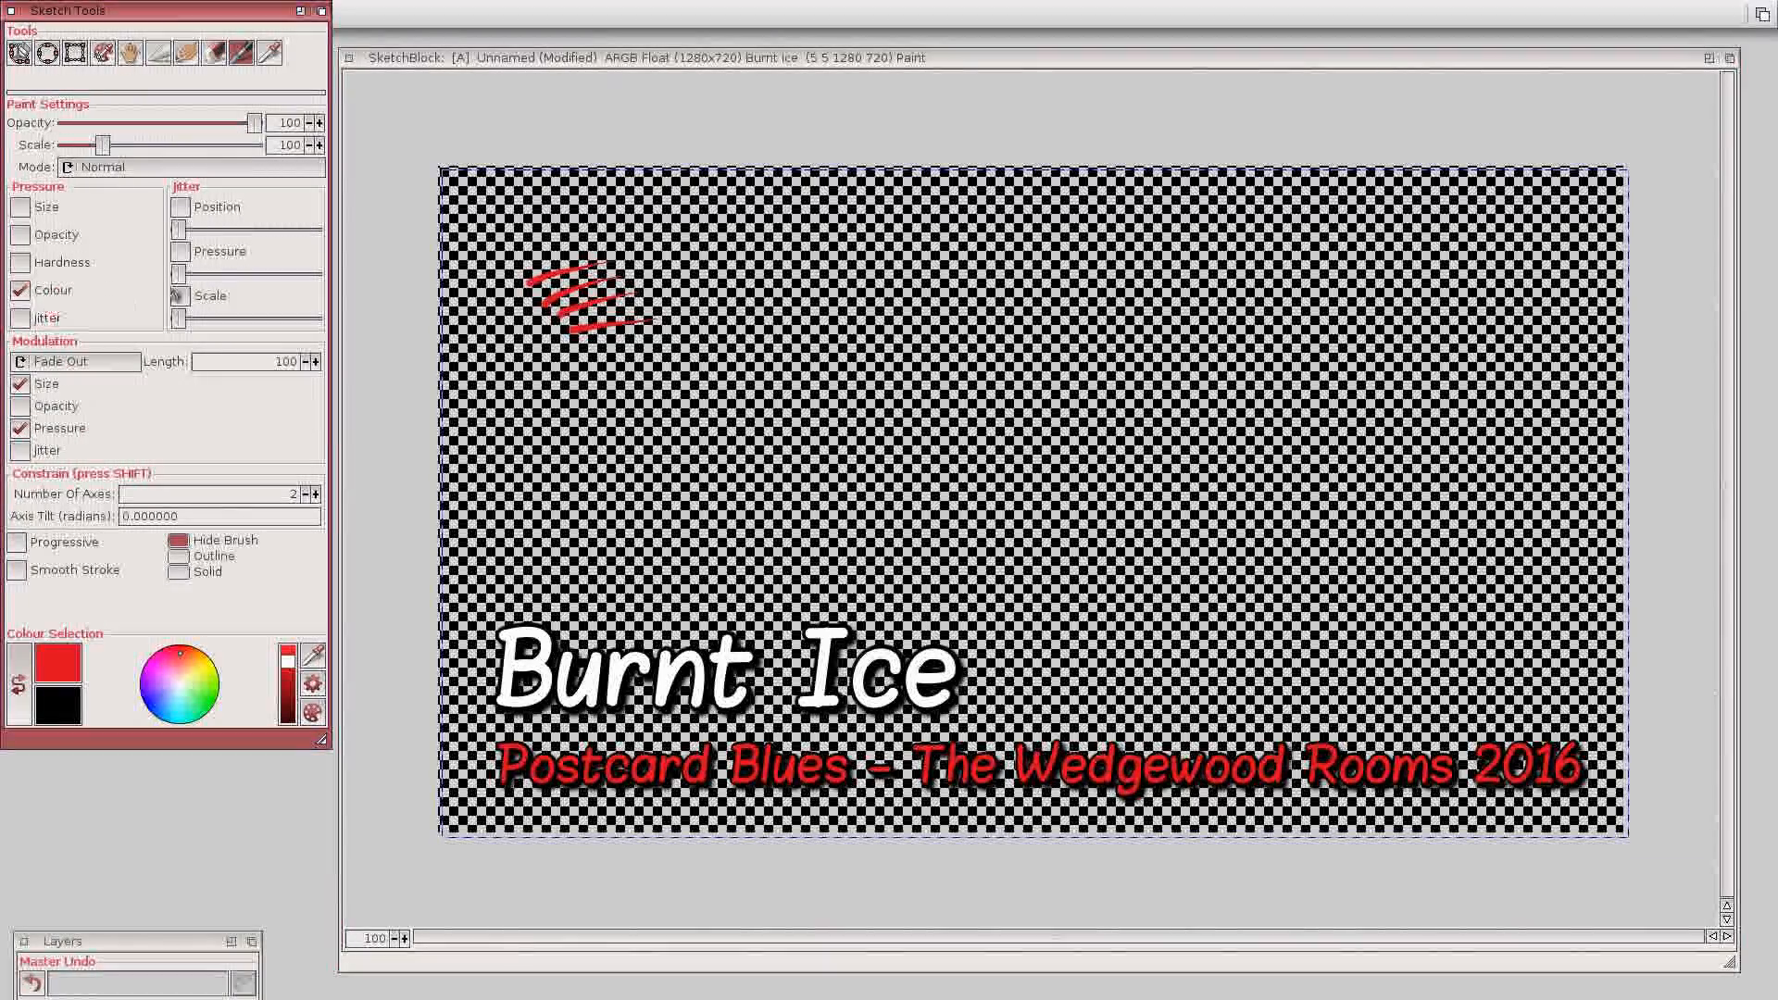
pyautogui.click(198, 696)
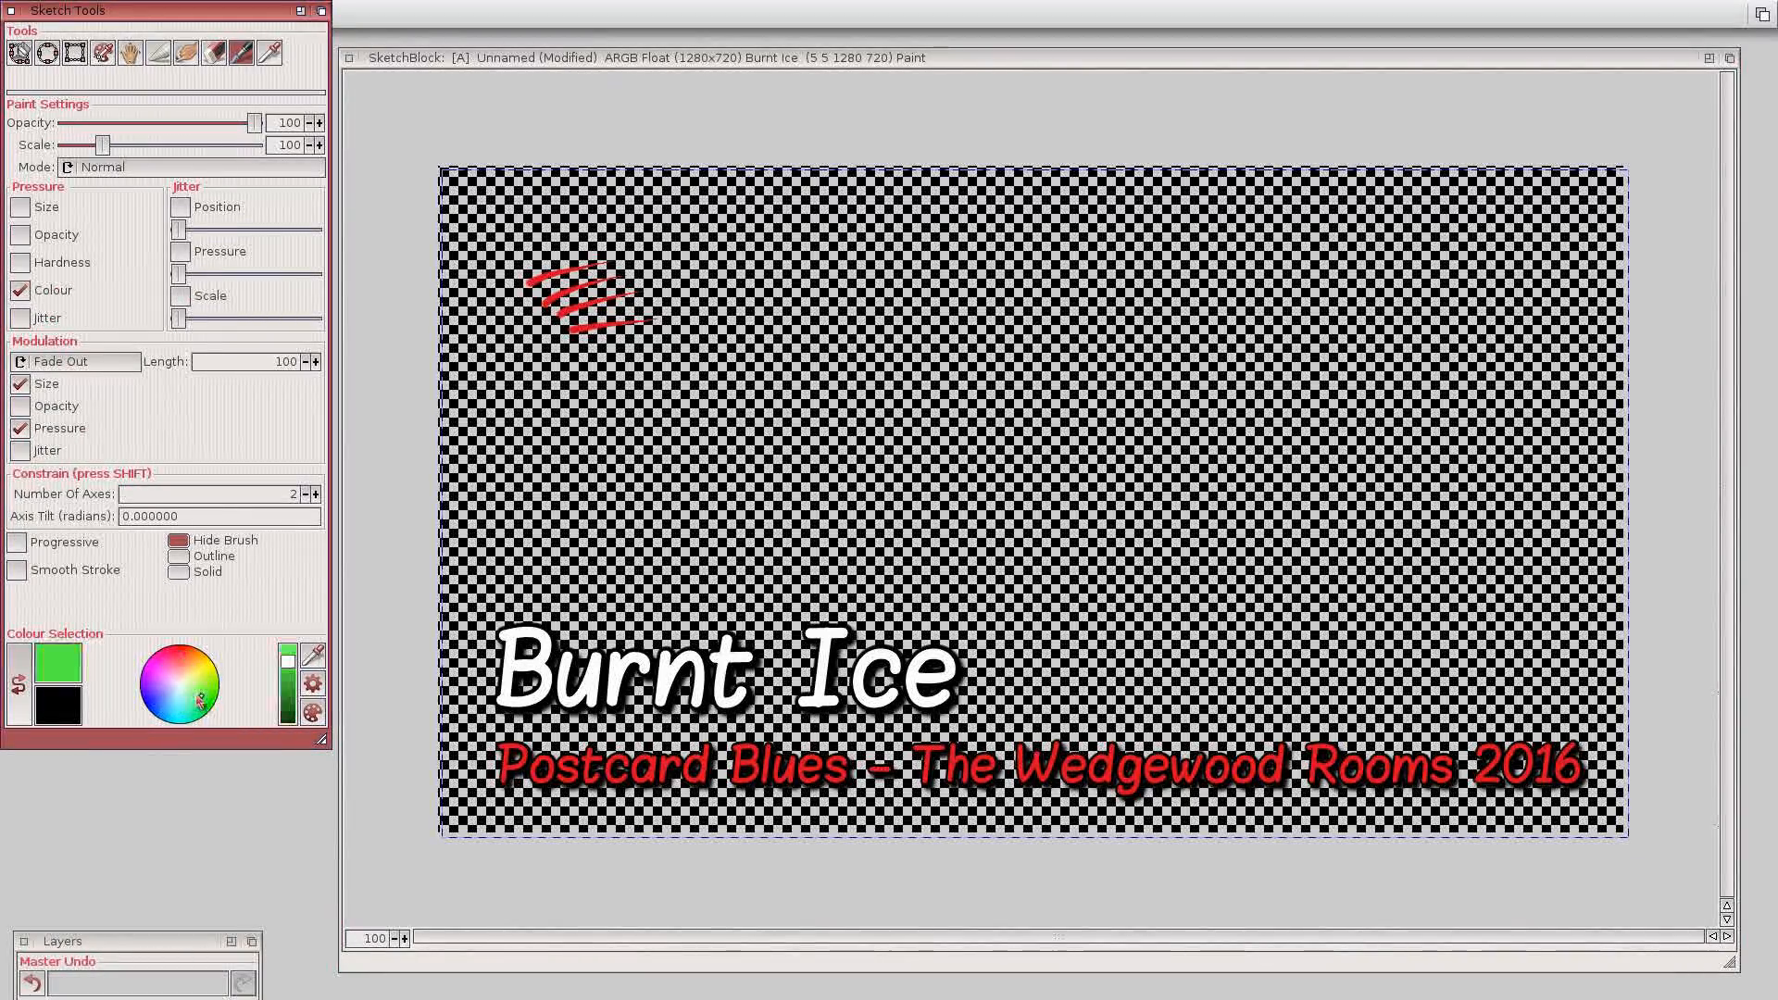
pyautogui.click(165, 706)
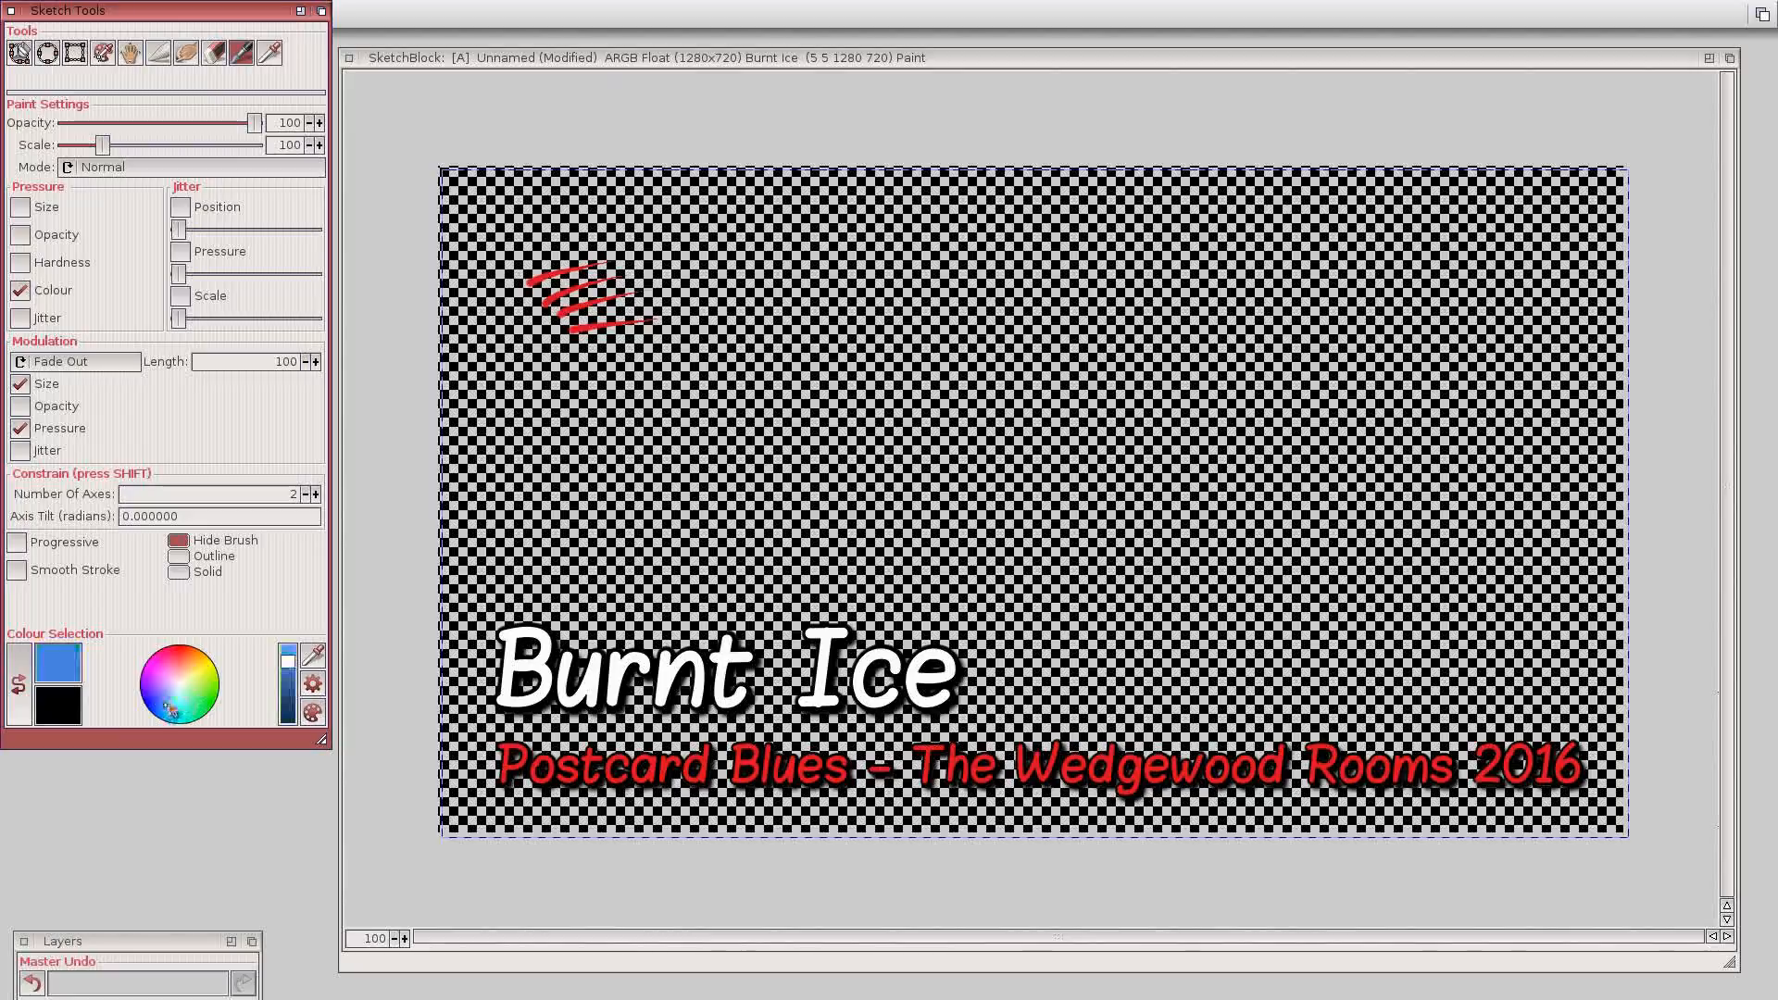
pyautogui.click(211, 684)
pyautogui.click(203, 704)
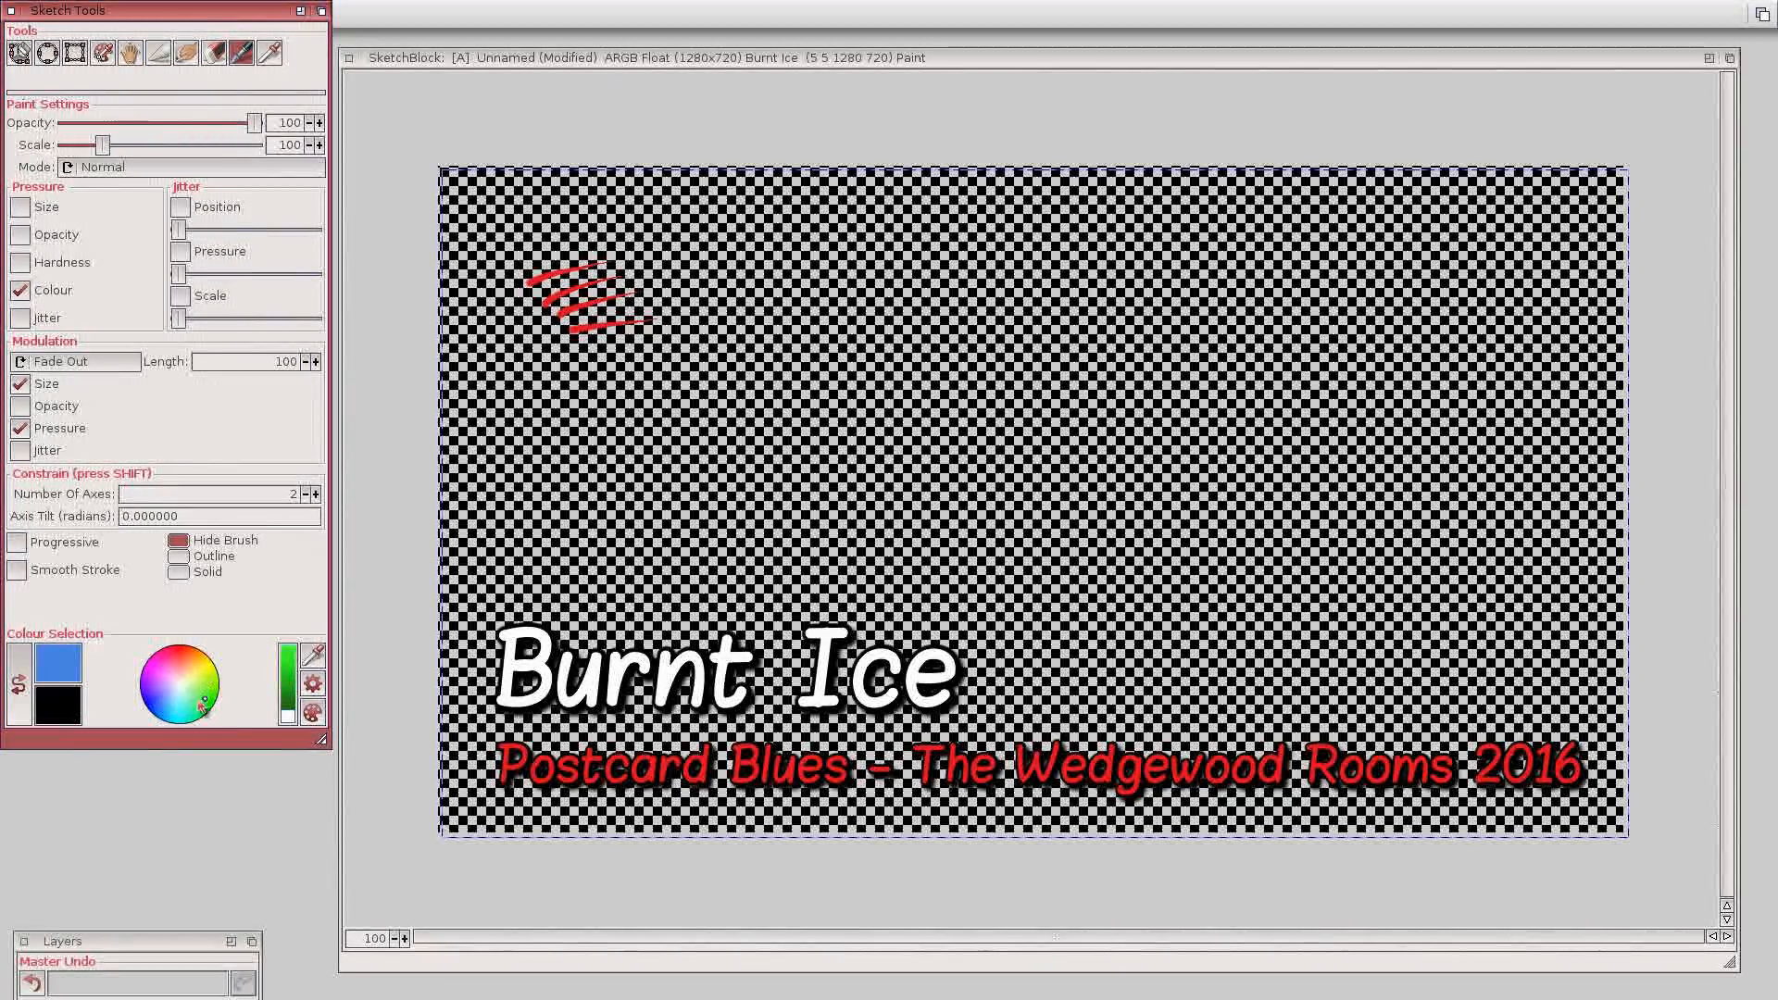
pyautogui.click(66, 713)
pyautogui.click(203, 693)
pyautogui.click(67, 664)
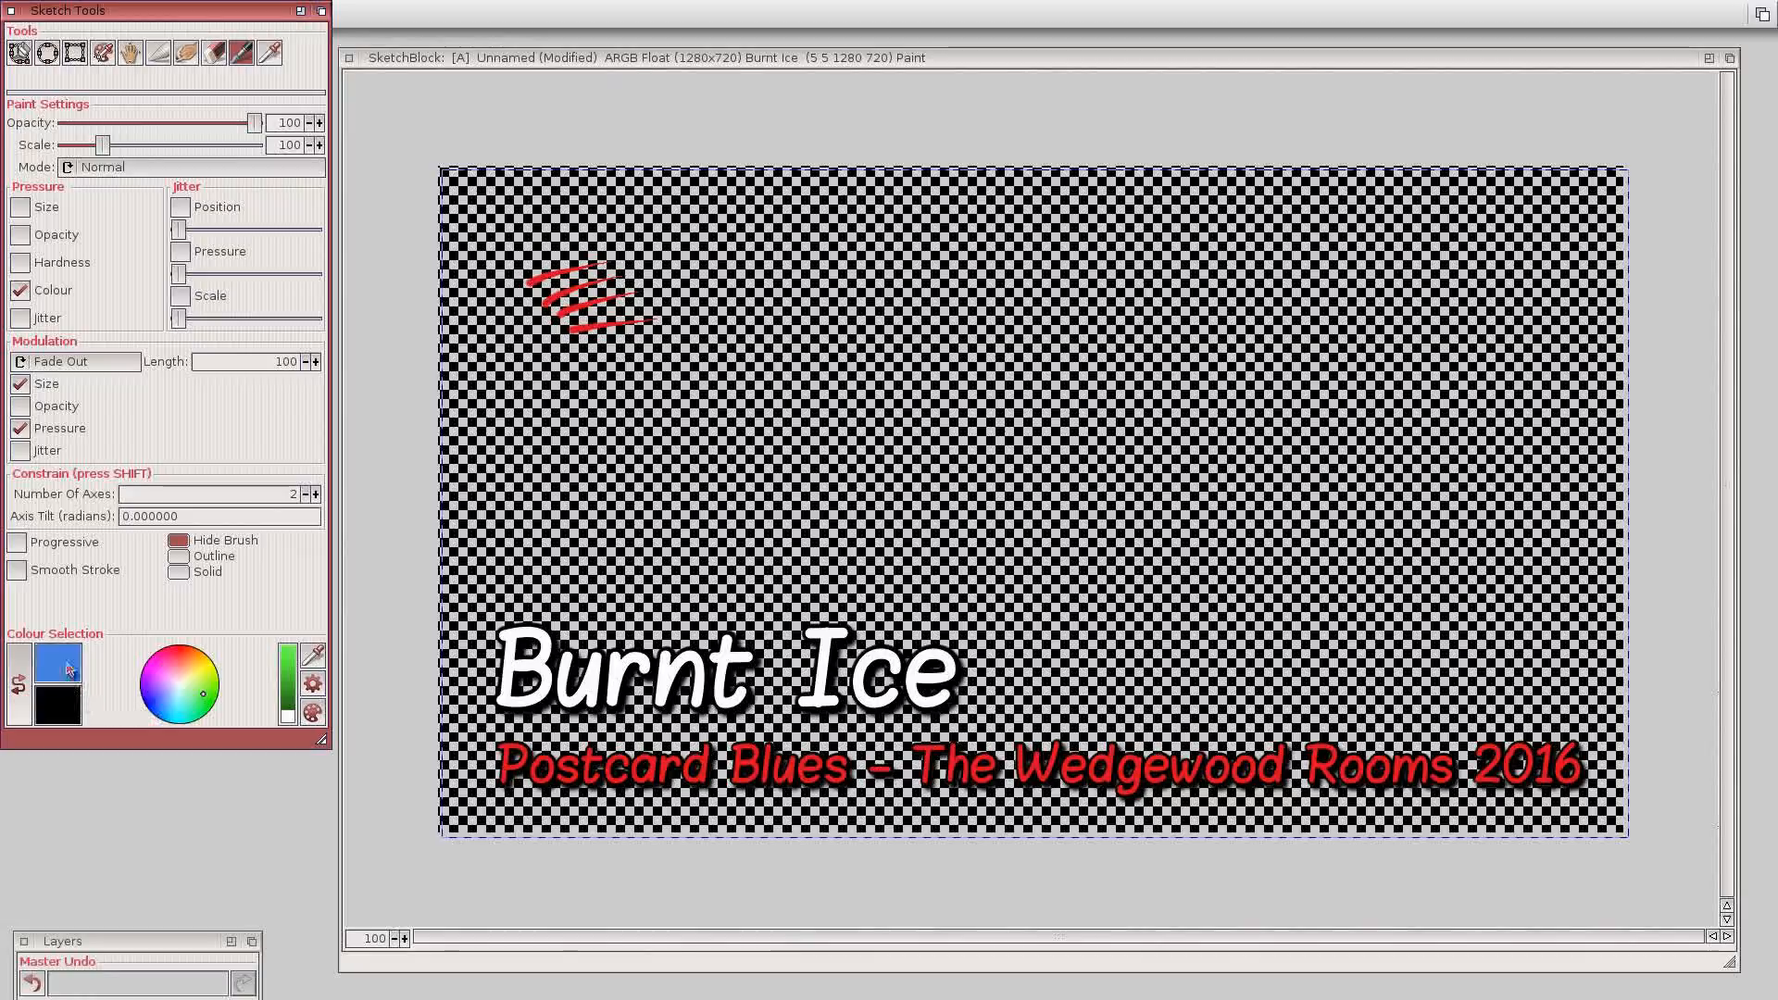
pyautogui.click(211, 697)
# Set the secondary colour to a darker green, and paint upward grass-like strokes below the red ones.
pyautogui.click(51, 719)
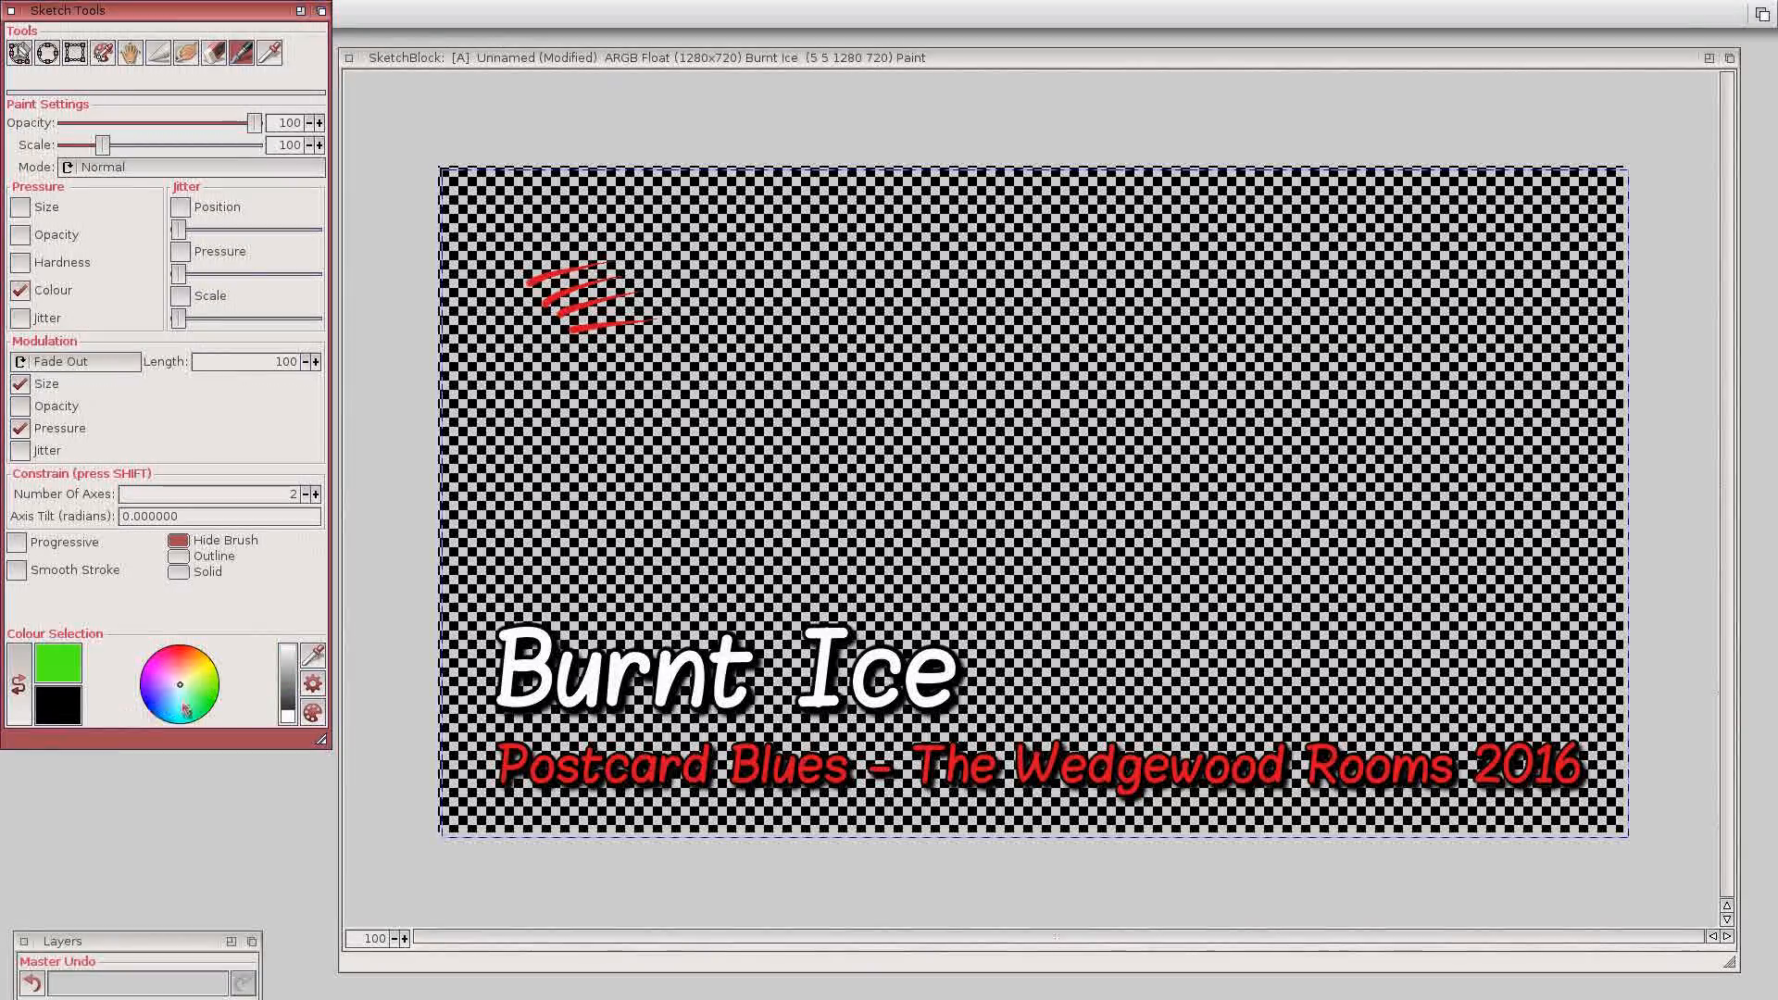
pyautogui.click(210, 696)
pyautogui.moveTo(285, 714); pyautogui.dragTo(285, 676)
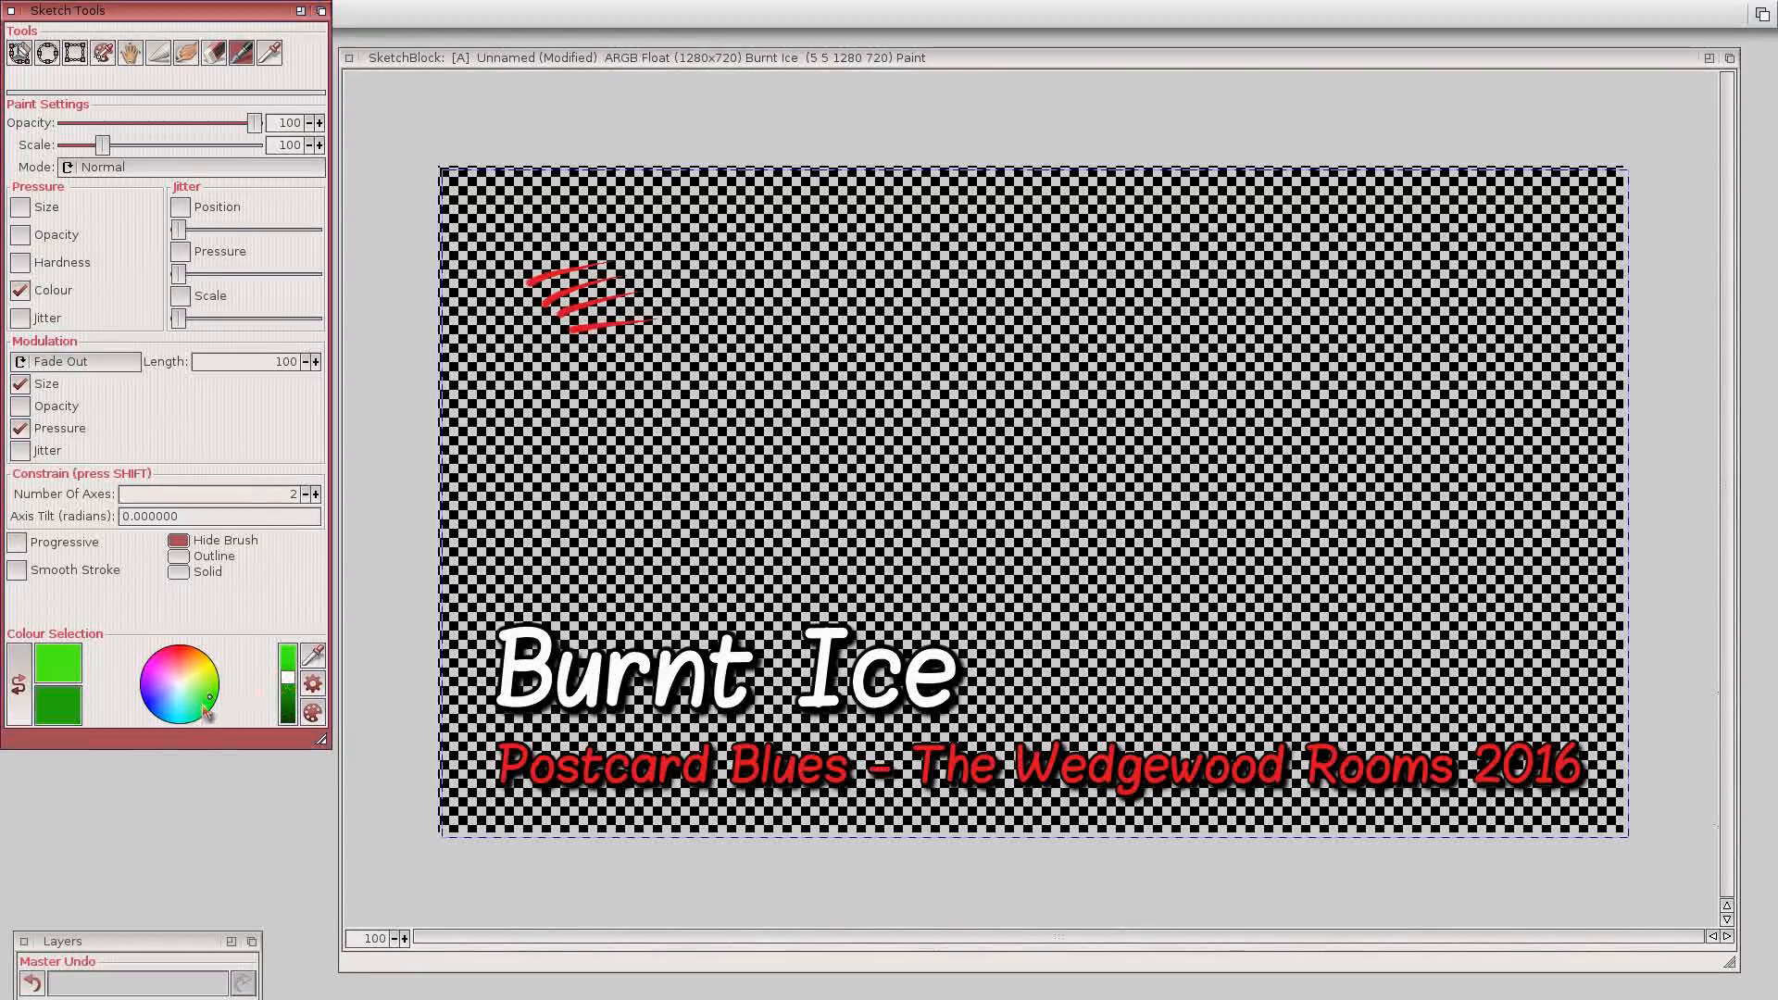
pyautogui.moveTo(542, 477)
pyautogui.mouseDown()
pyautogui.moveTo(556, 355)
pyautogui.moveTo(606, 350)
pyautogui.mouseUp()
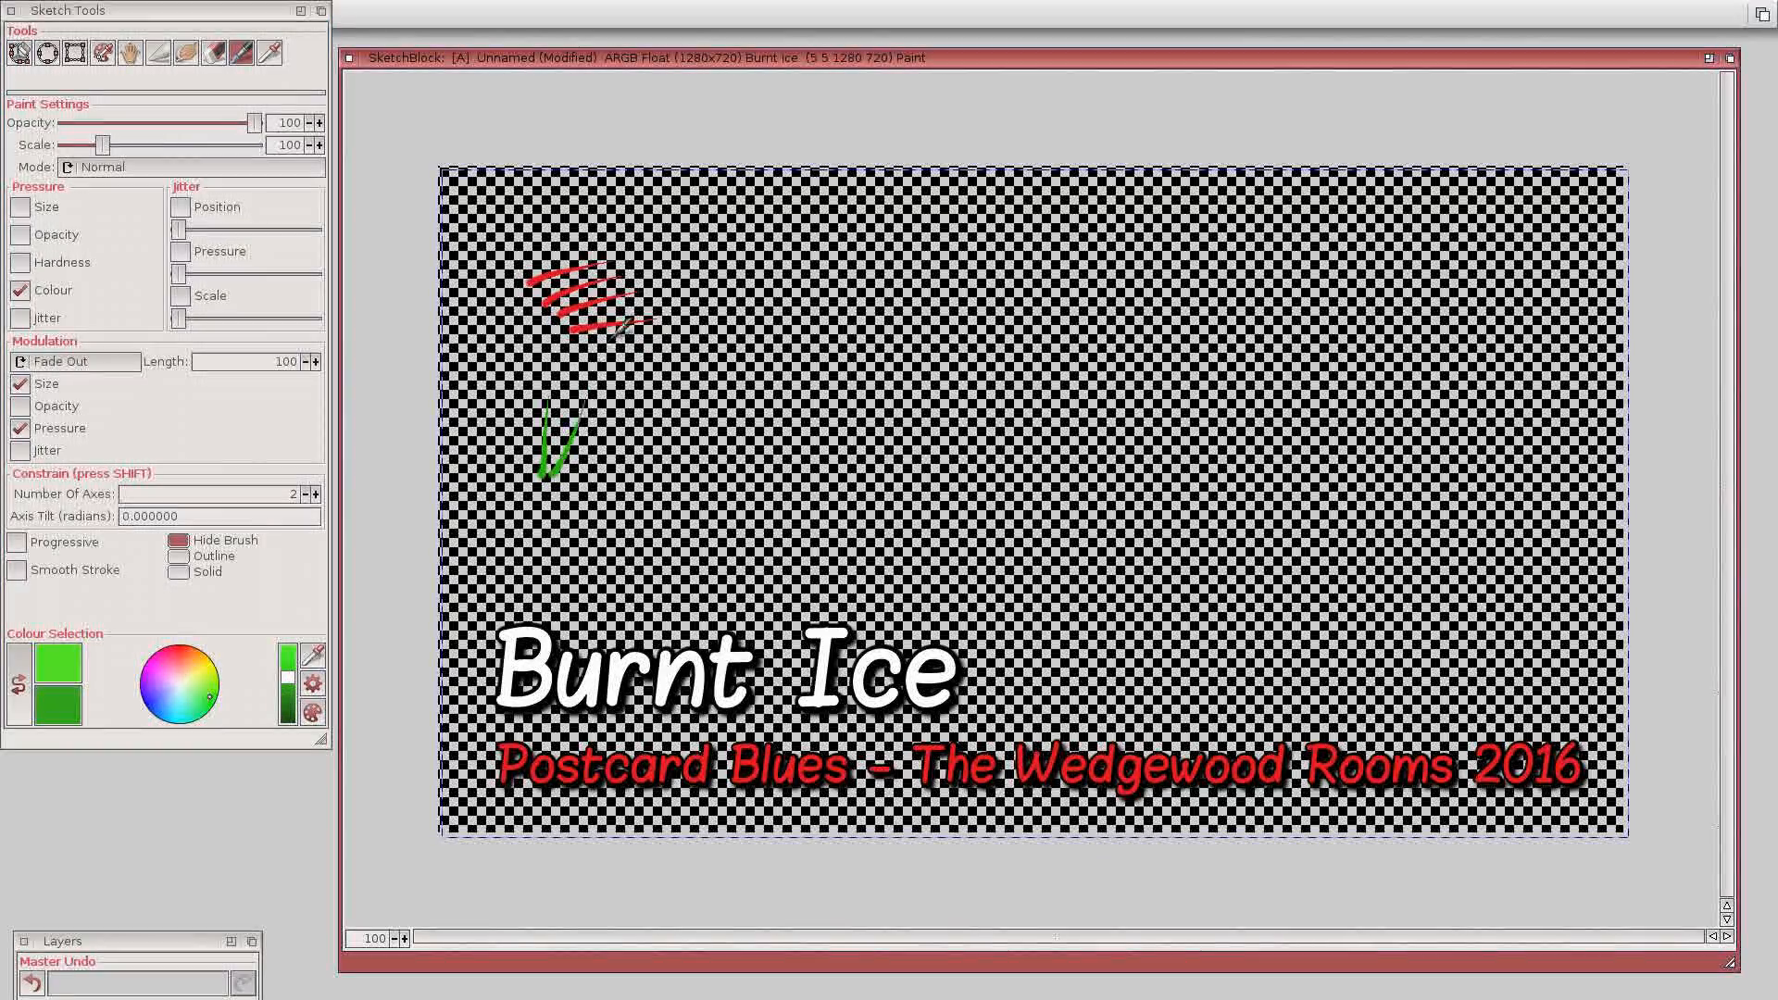
# Paint more fanned-out green grass strokes that darken toward their tips, filling out the tuft below the red strokes.
pyautogui.moveTo(589, 454); pyautogui.dragTo(637, 396)
pyautogui.moveTo(562, 486)
pyautogui.mouseDown()
pyautogui.moveTo(709, 414)
pyautogui.moveTo(510, 376)
pyautogui.moveTo(493, 375)
pyautogui.moveTo(495, 398)
pyautogui.mouseUp()
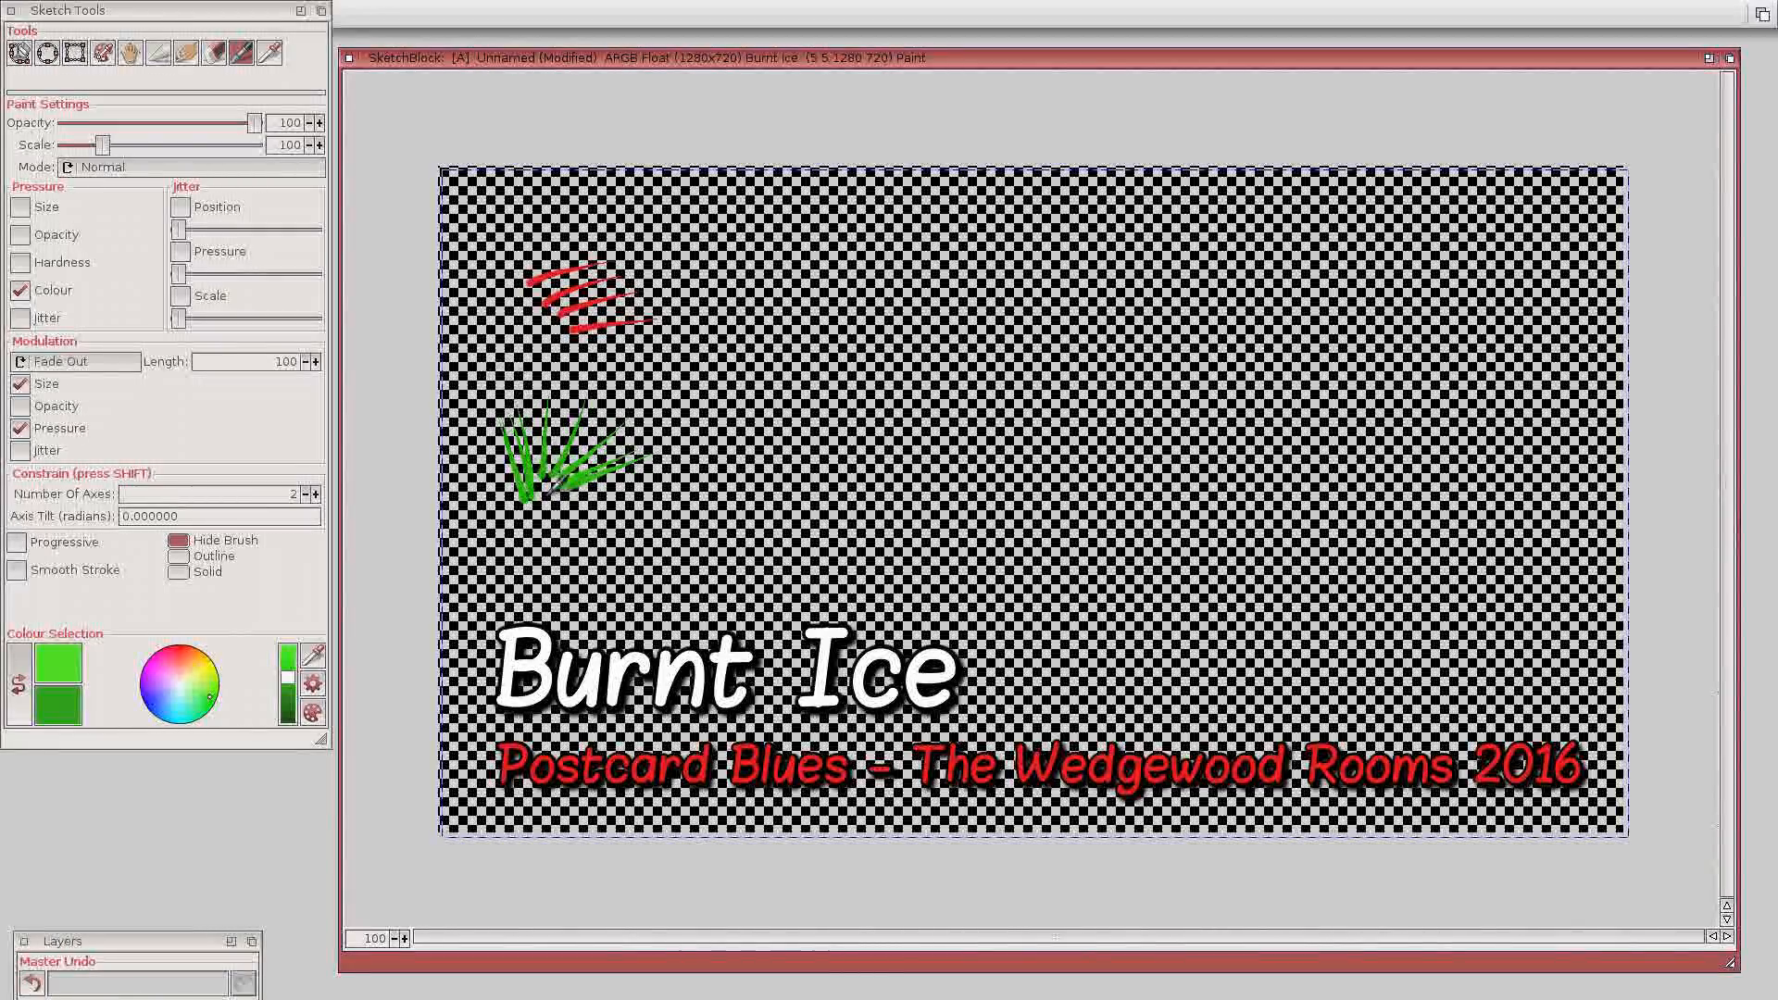
pyautogui.moveTo(548, 499)
pyautogui.mouseDown()
pyautogui.moveTo(564, 416)
pyautogui.moveTo(587, 474)
pyautogui.moveTo(665, 428)
pyautogui.moveTo(668, 474)
pyautogui.mouseUp()
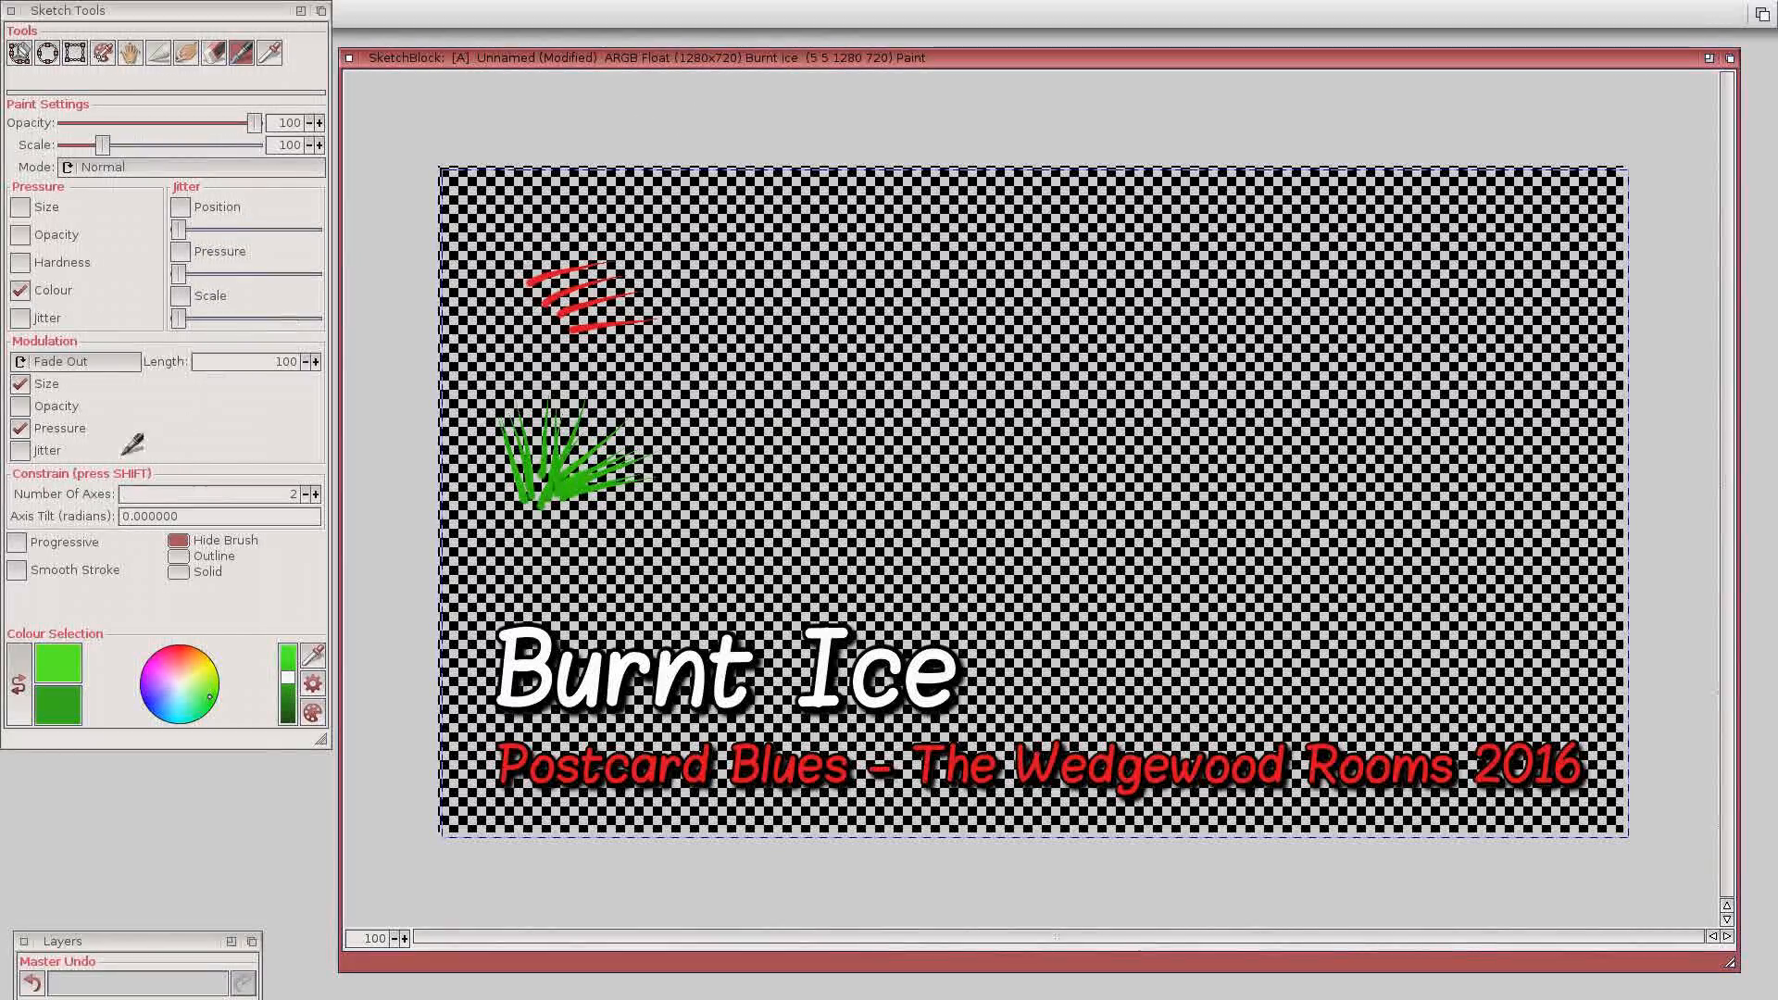
# Activate the Colour Picker tool, and make stroked and filled circular text "Postcard Blues - The Wedgewood Rooms 2016" with height 100 and radius 500.
pyautogui.click(227, 432)
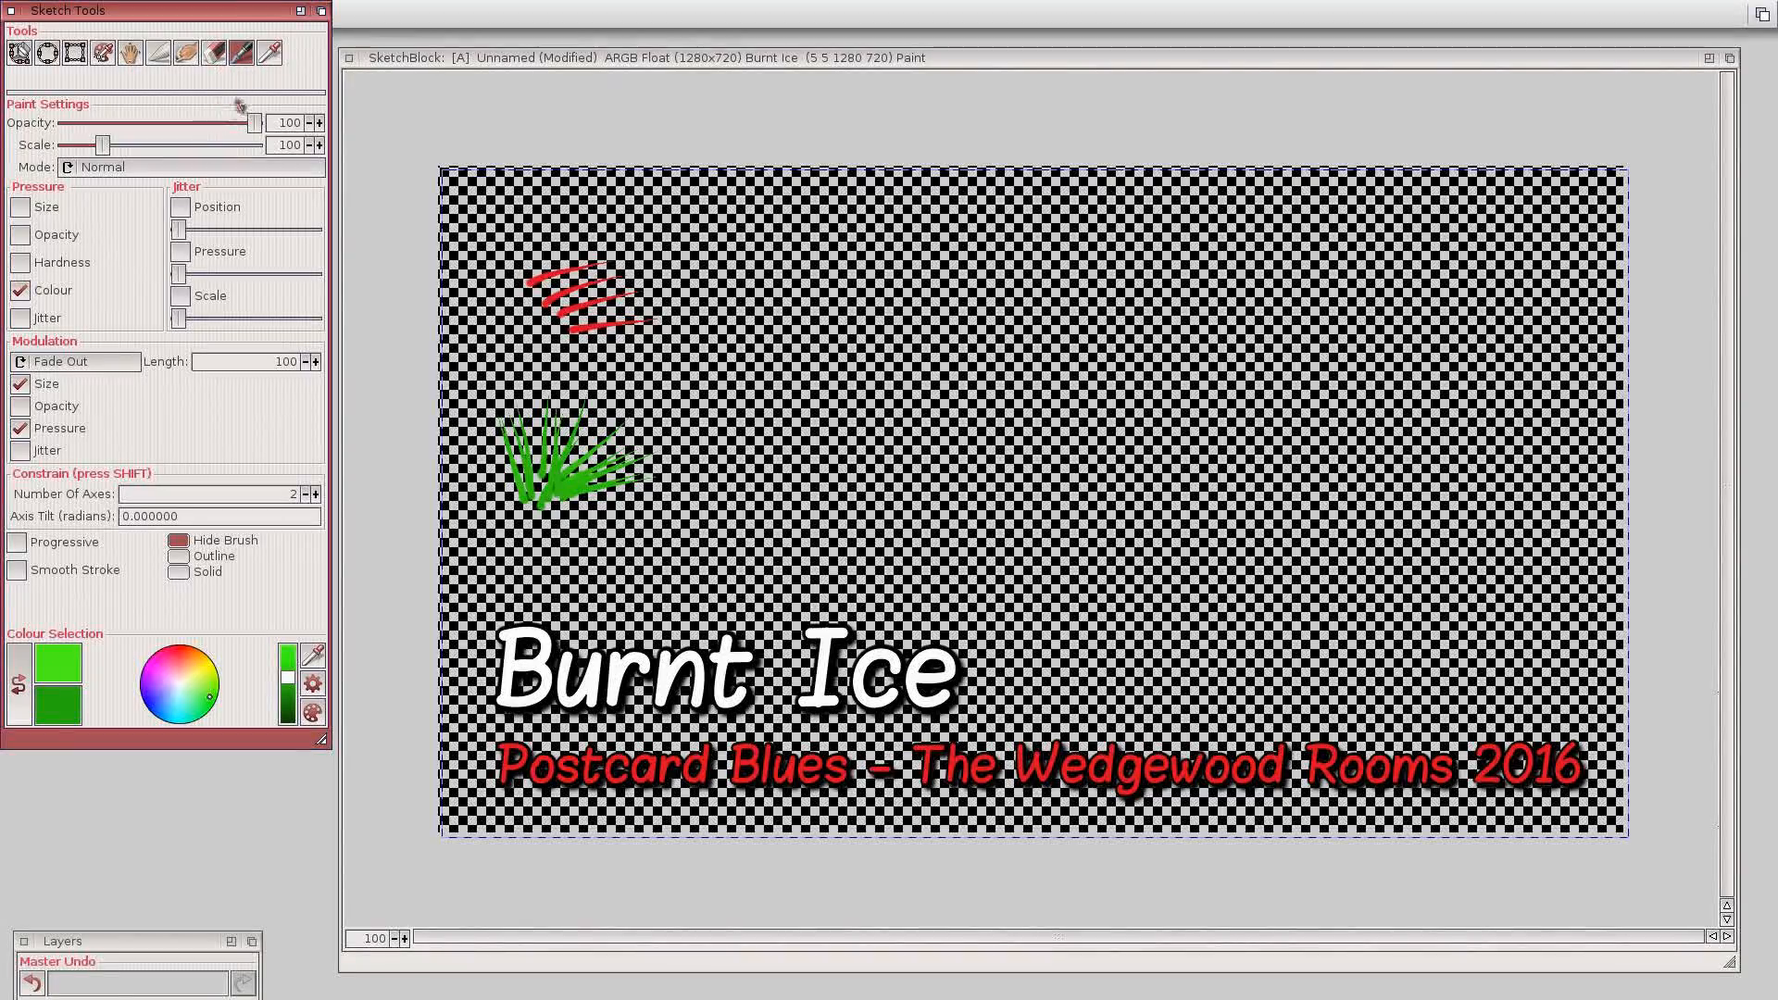
pyautogui.click(268, 53)
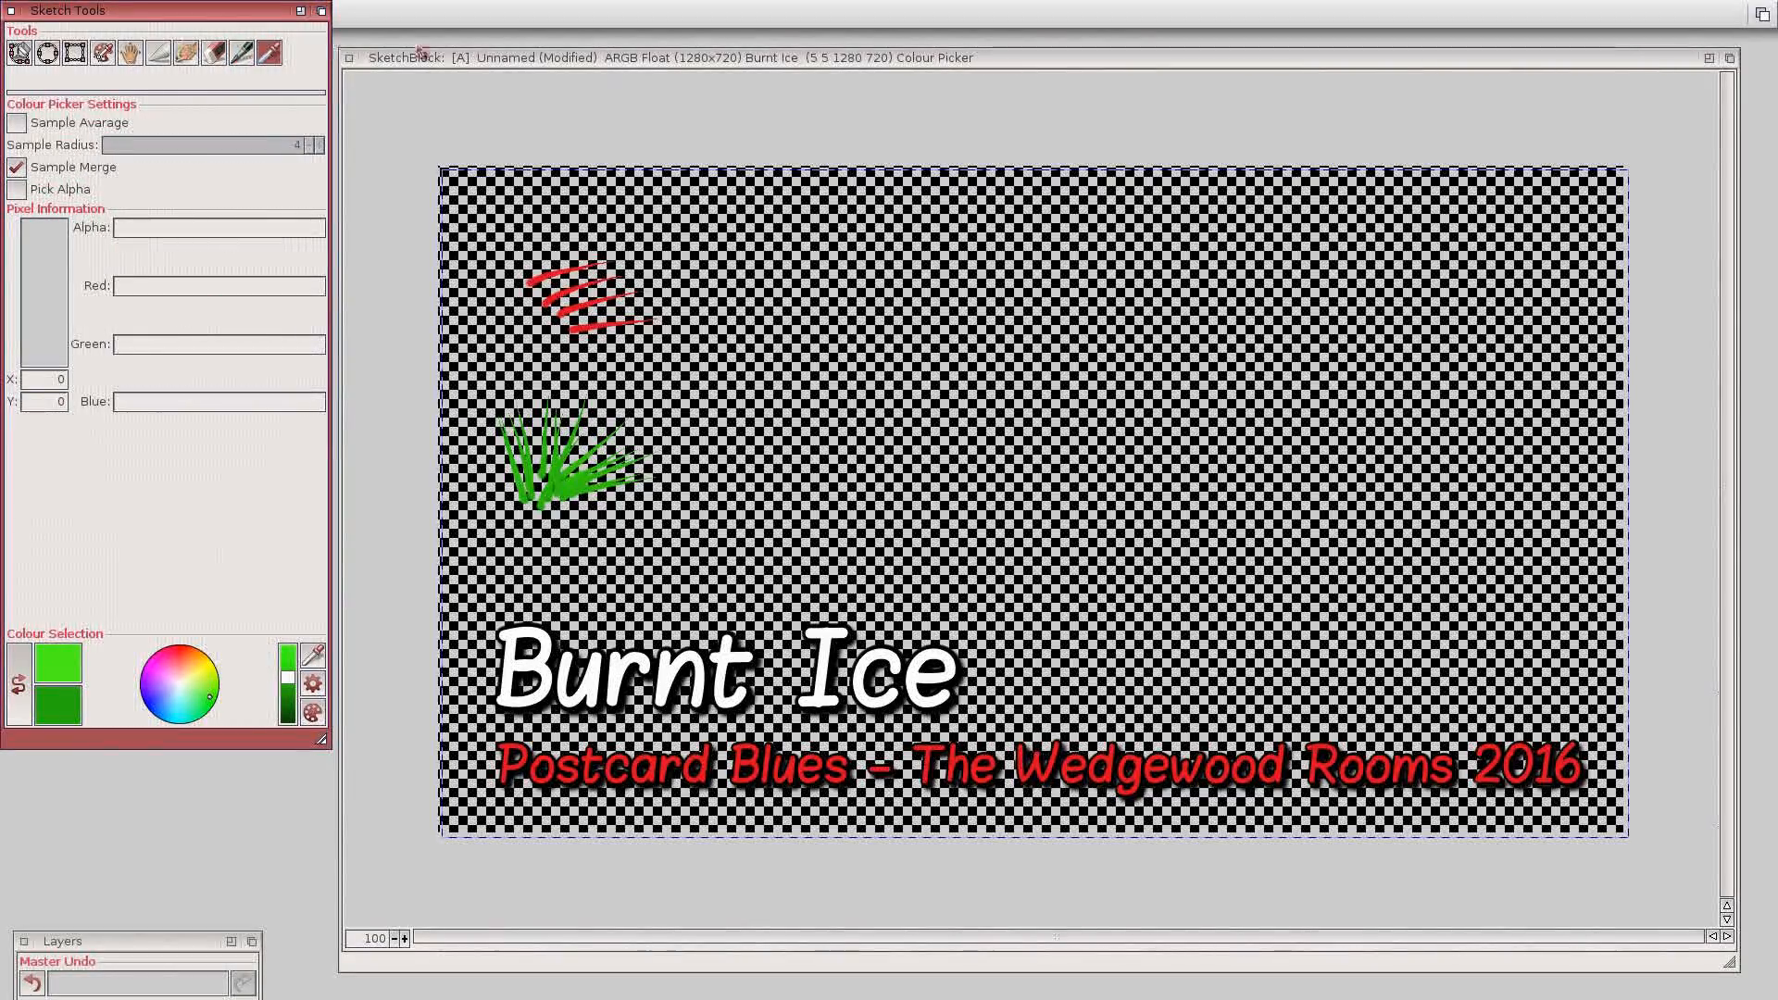
pyautogui.click(484, 61)
pyautogui.moveTo(461, 1); pyautogui.dragTo(352, 215, button='right')
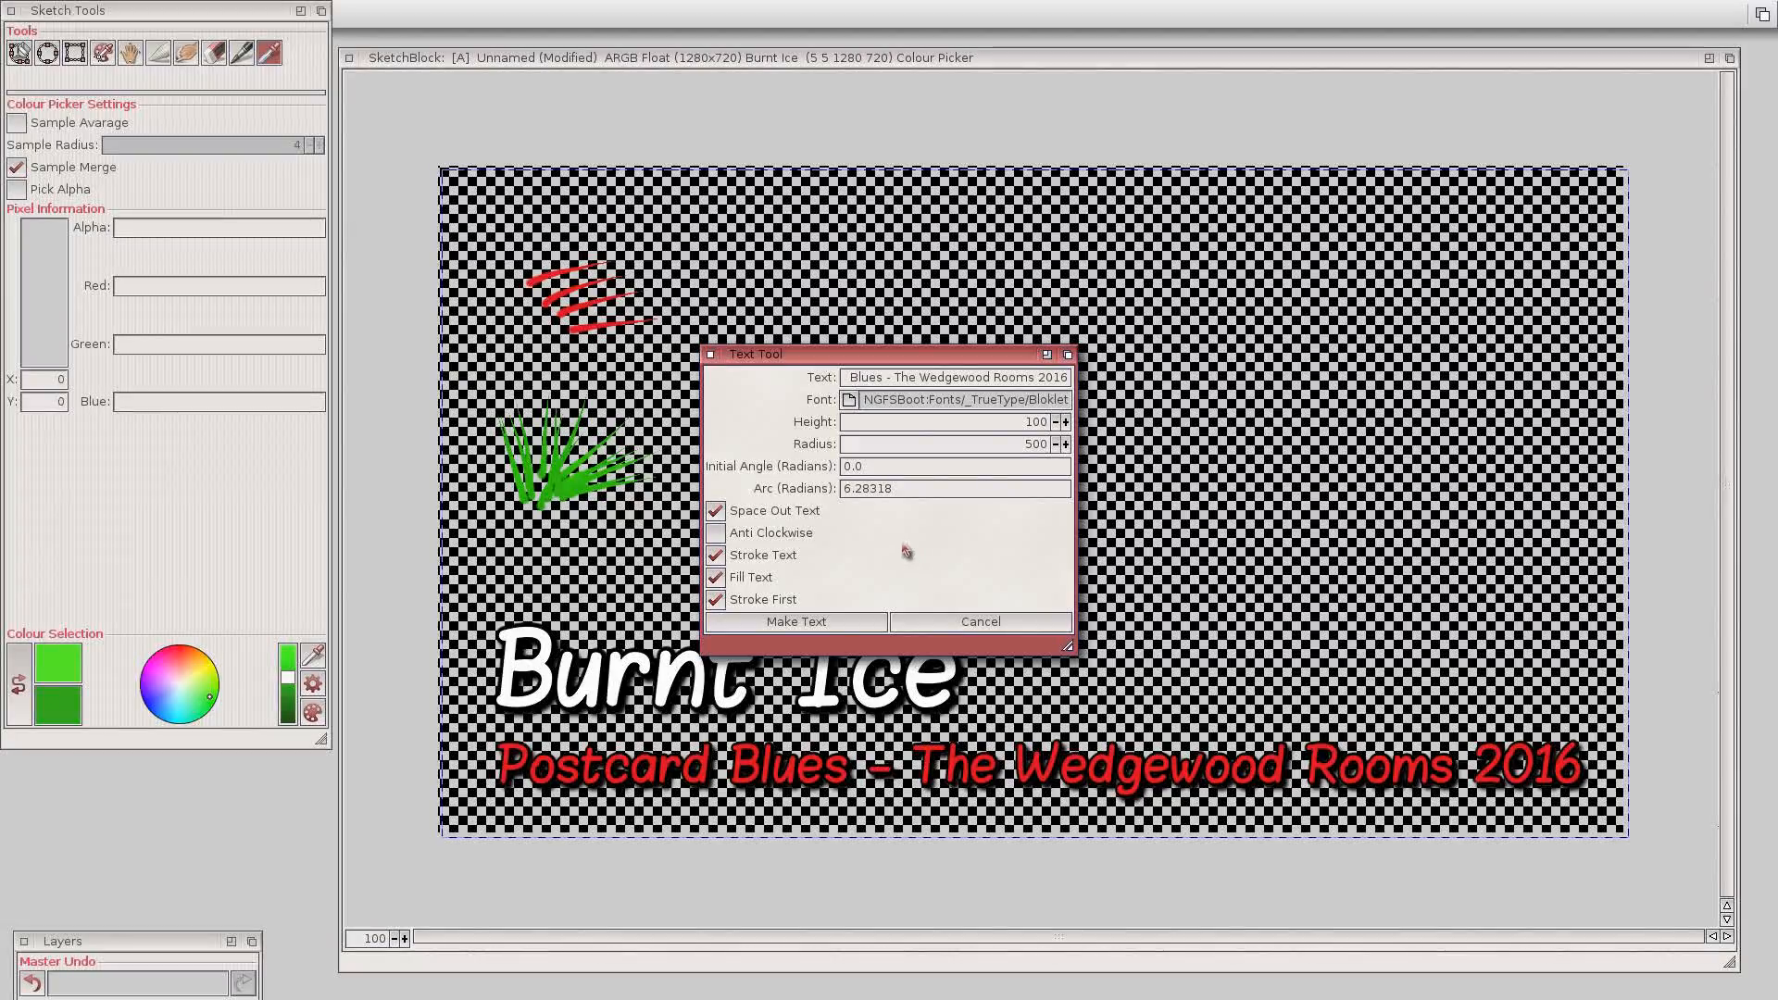
pyautogui.click(804, 621)
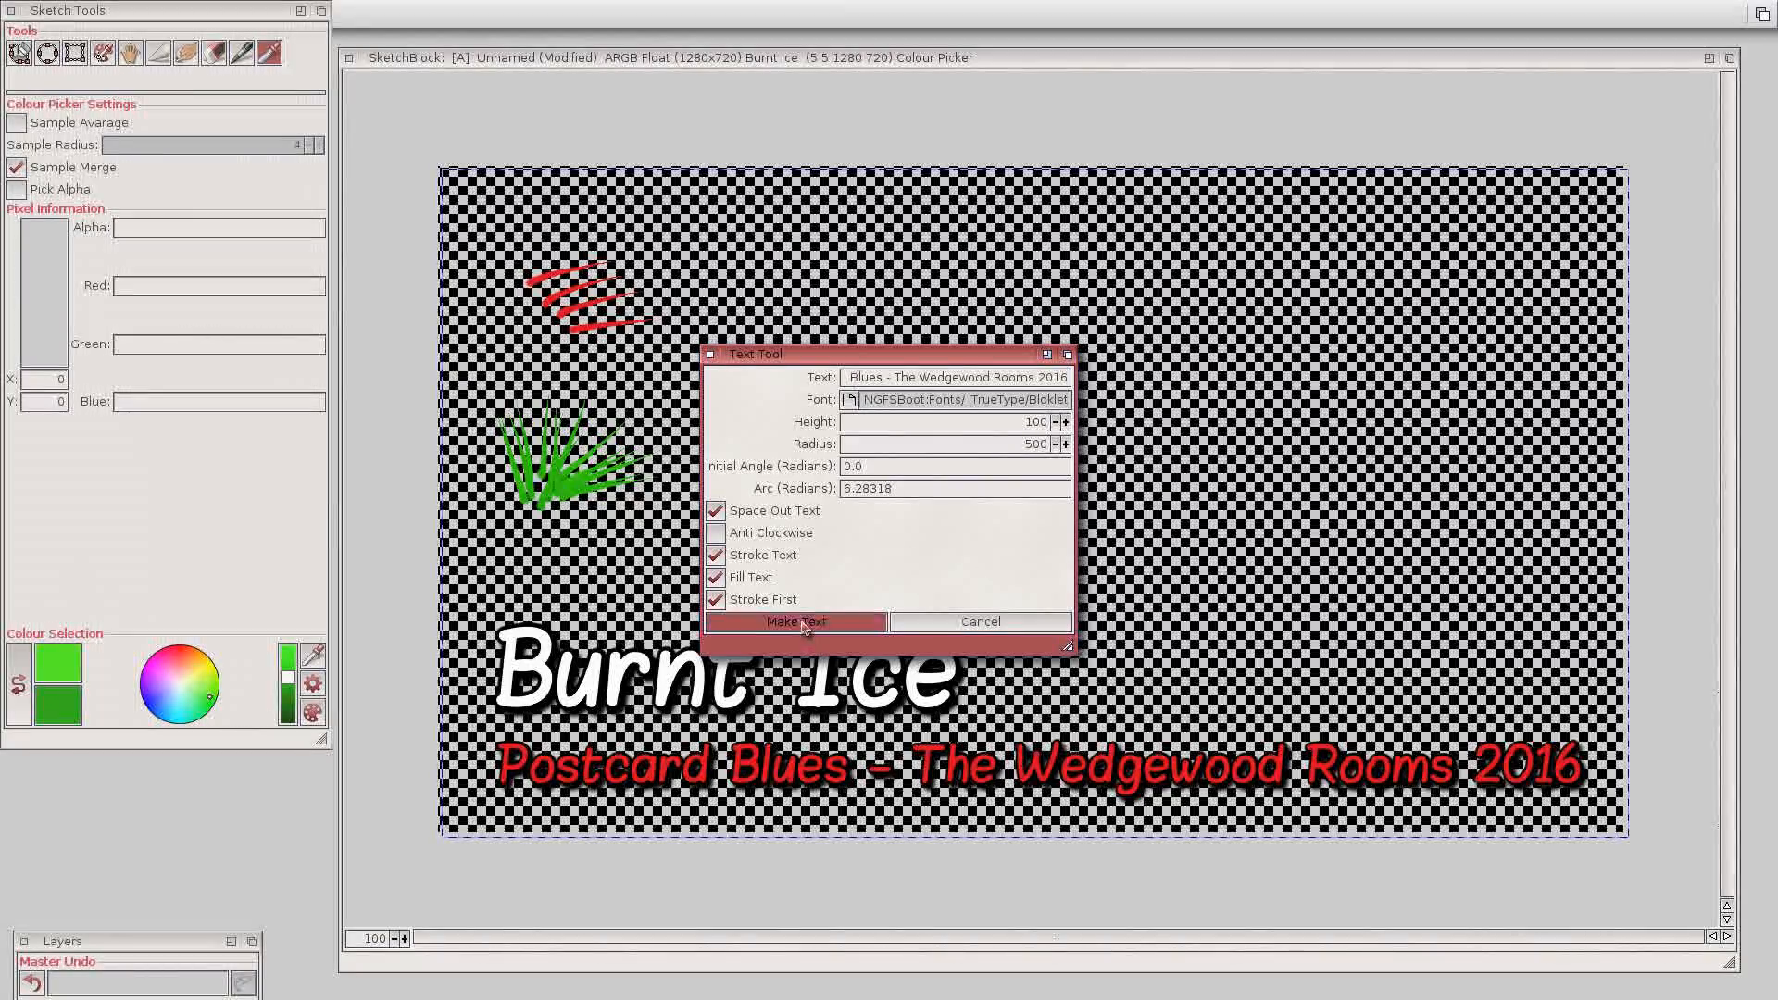
pyautogui.press('x')
pyautogui.press('x')
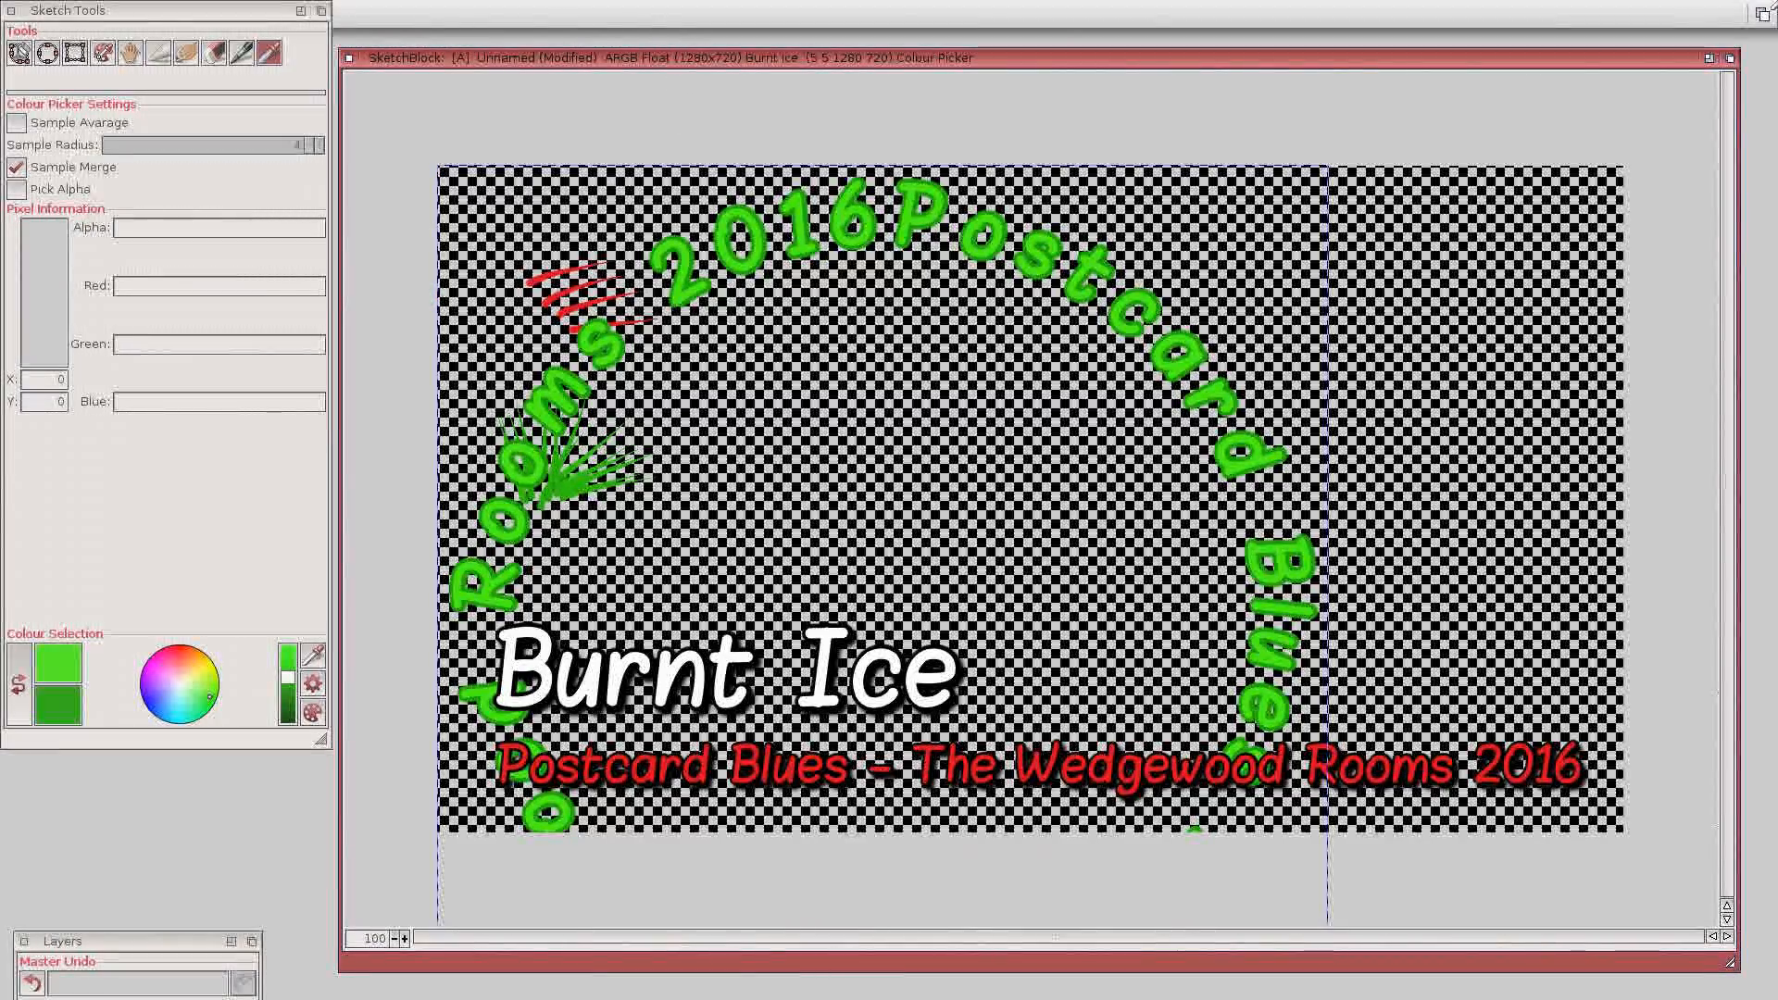
# Switch past the Workbench screen to Blender's sequence editor showing the titled concert video.
pyautogui.click(1764, 11)
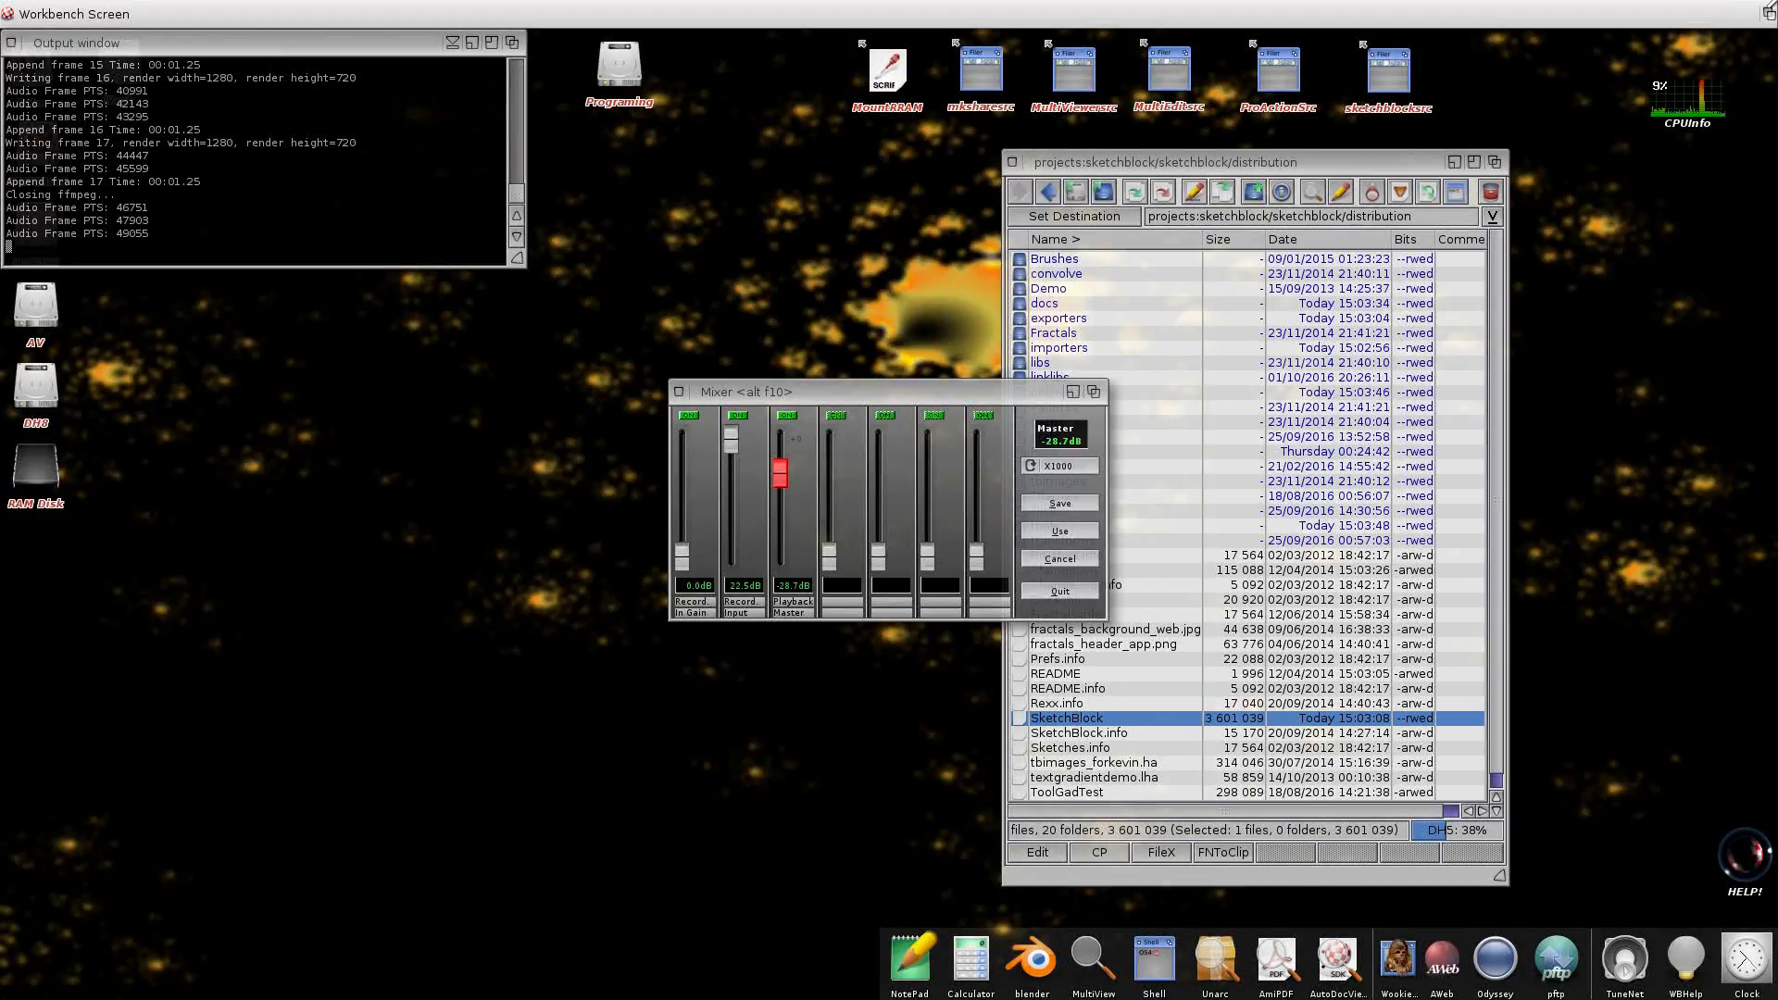
pyautogui.click(1765, 11)
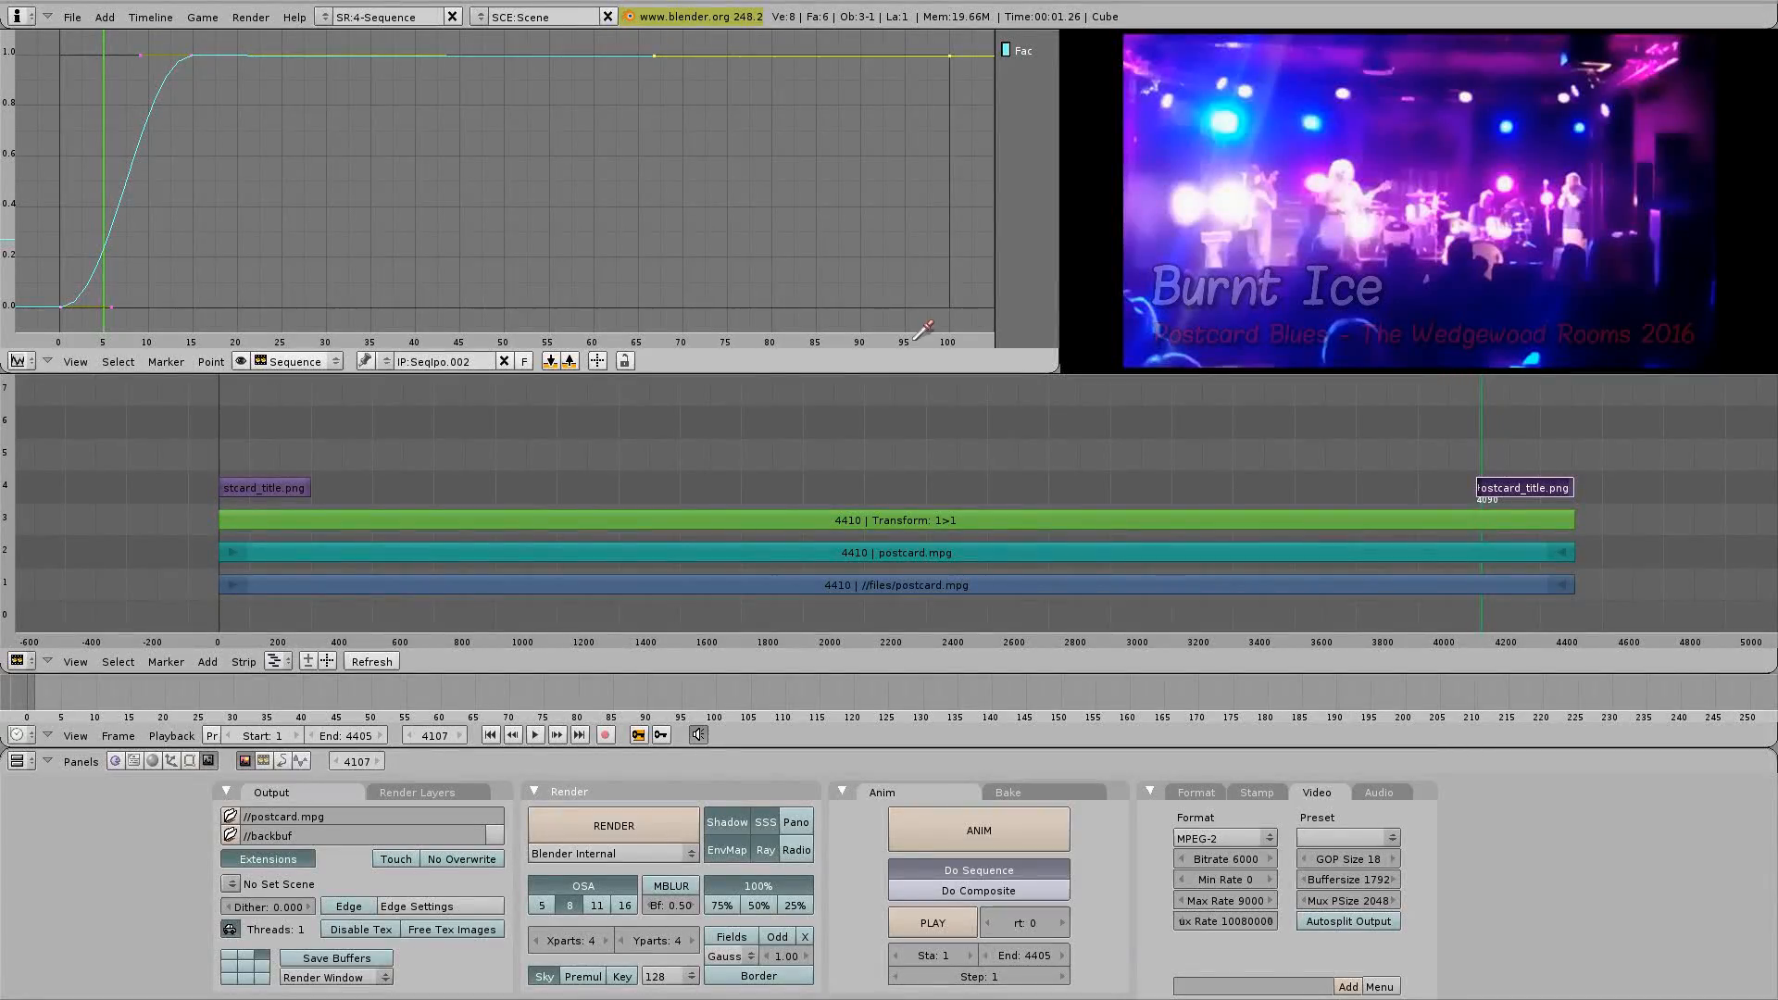